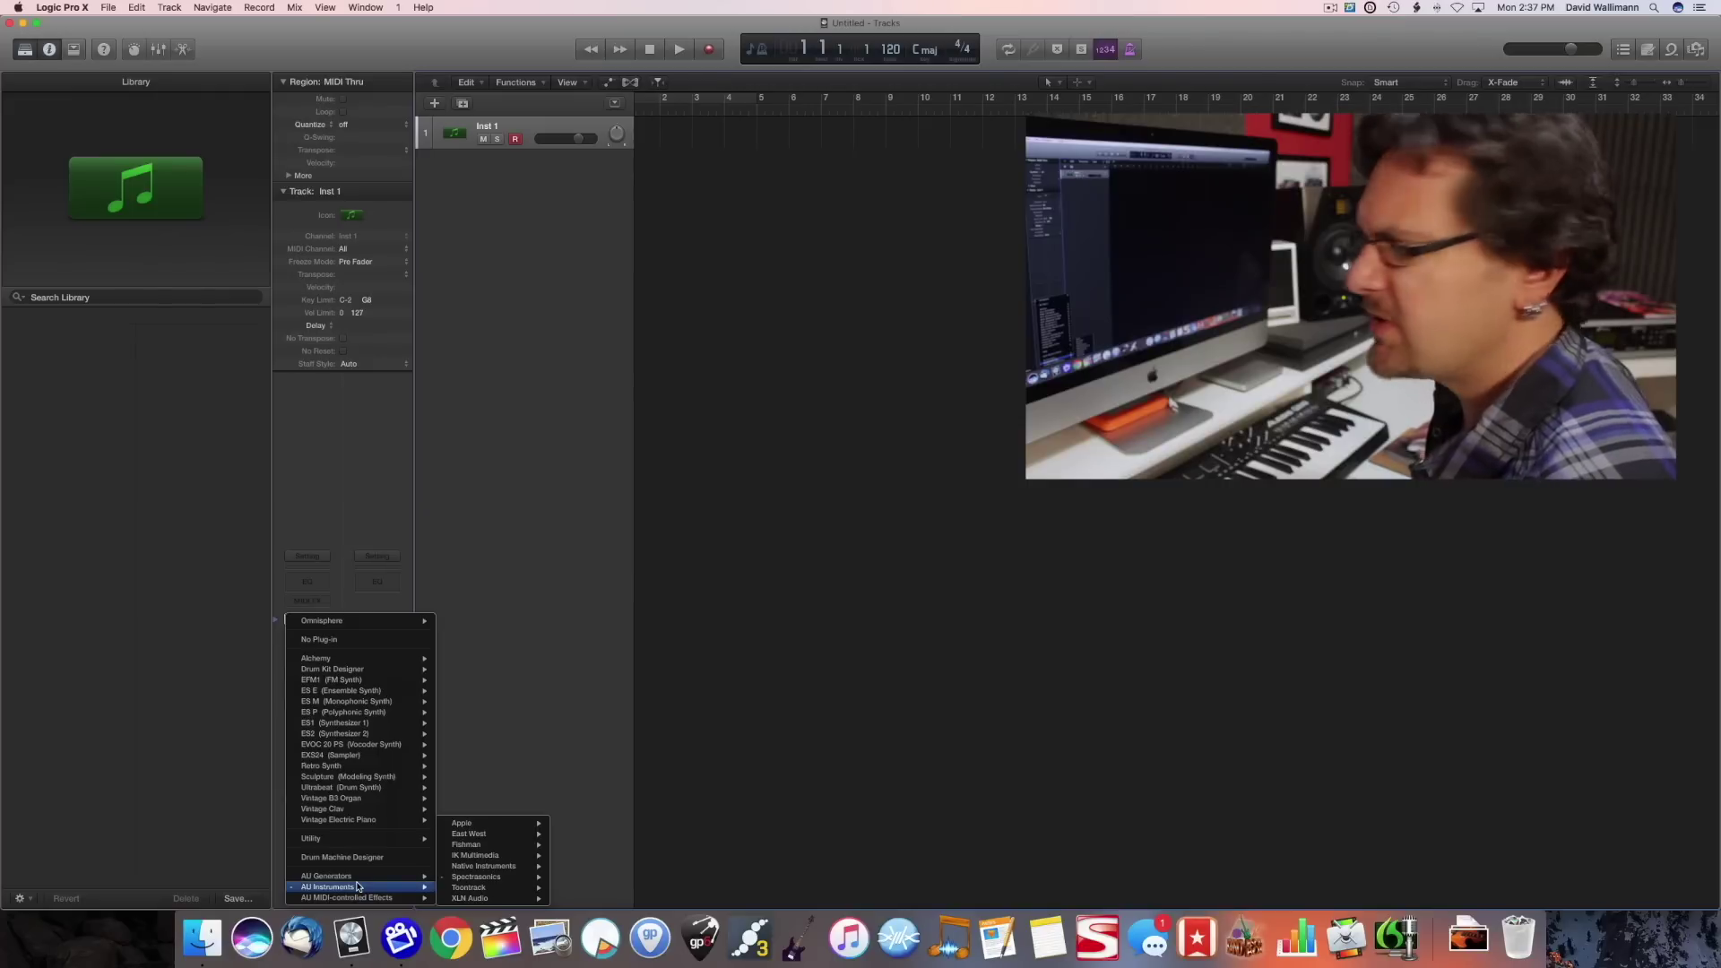
Load the Spectrasonics Stylus RMX plug-in in stereo as the instrument of track Inst 1
{"action": "mouse_move", "coordinate": [483, 878]}
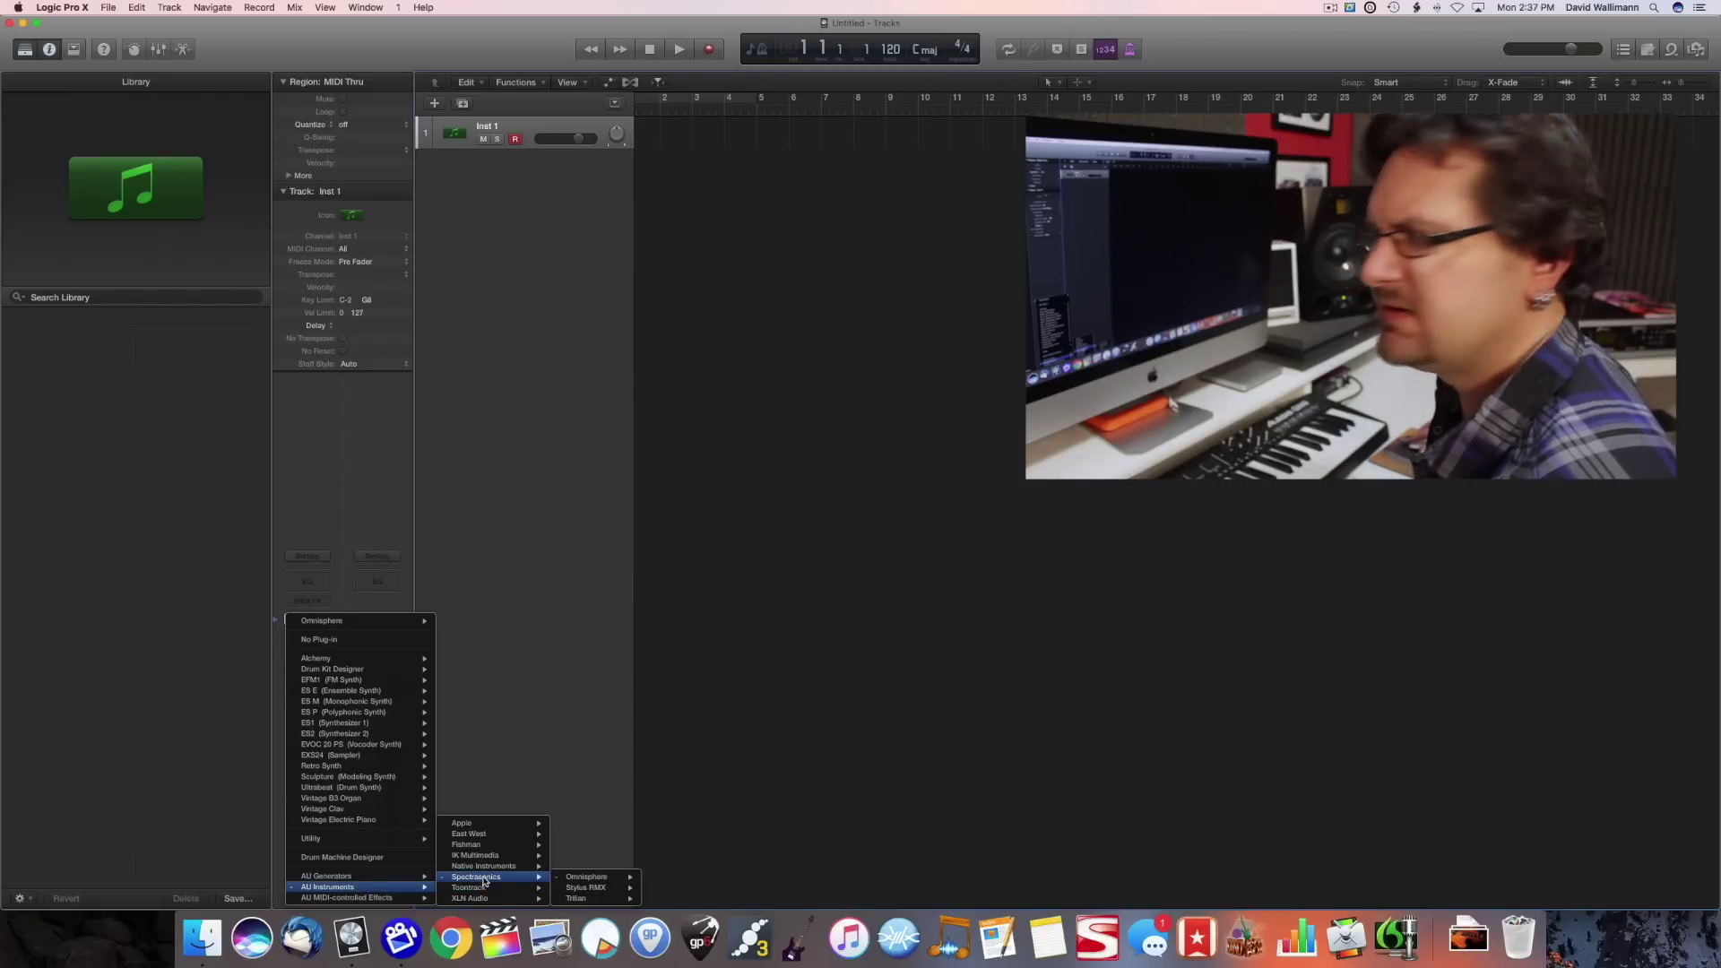
{"action": "mouse_move", "coordinate": [593, 880]}
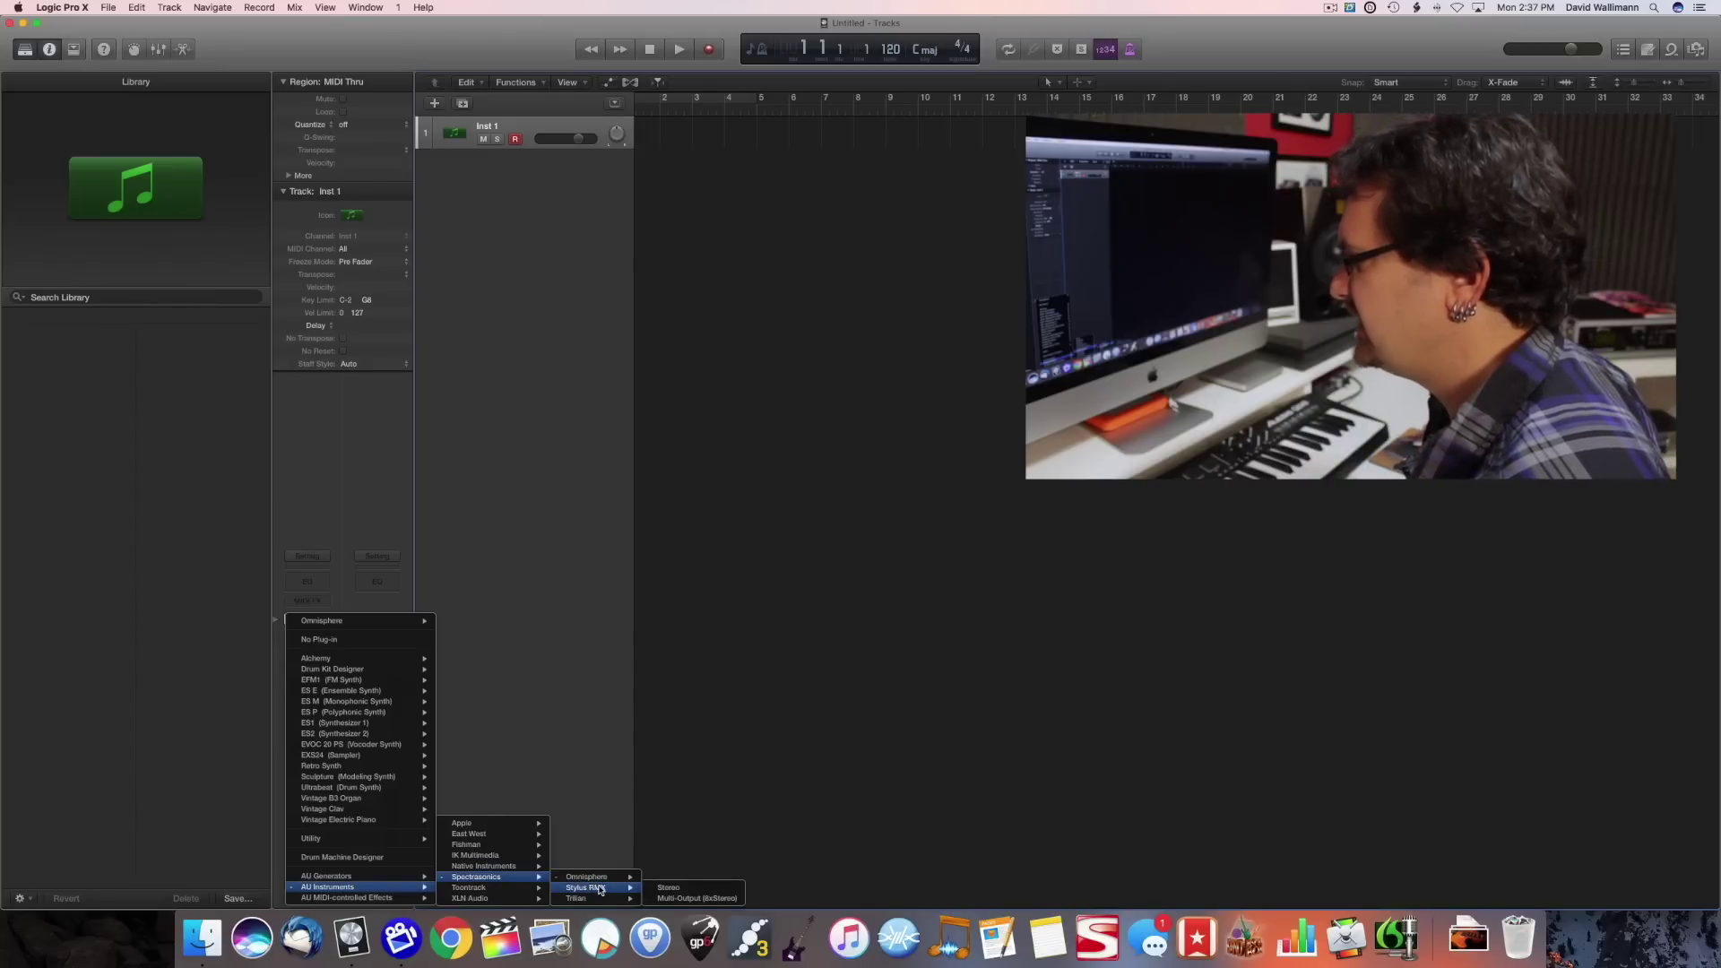
{"action": "left_click", "coordinate": [678, 889]}
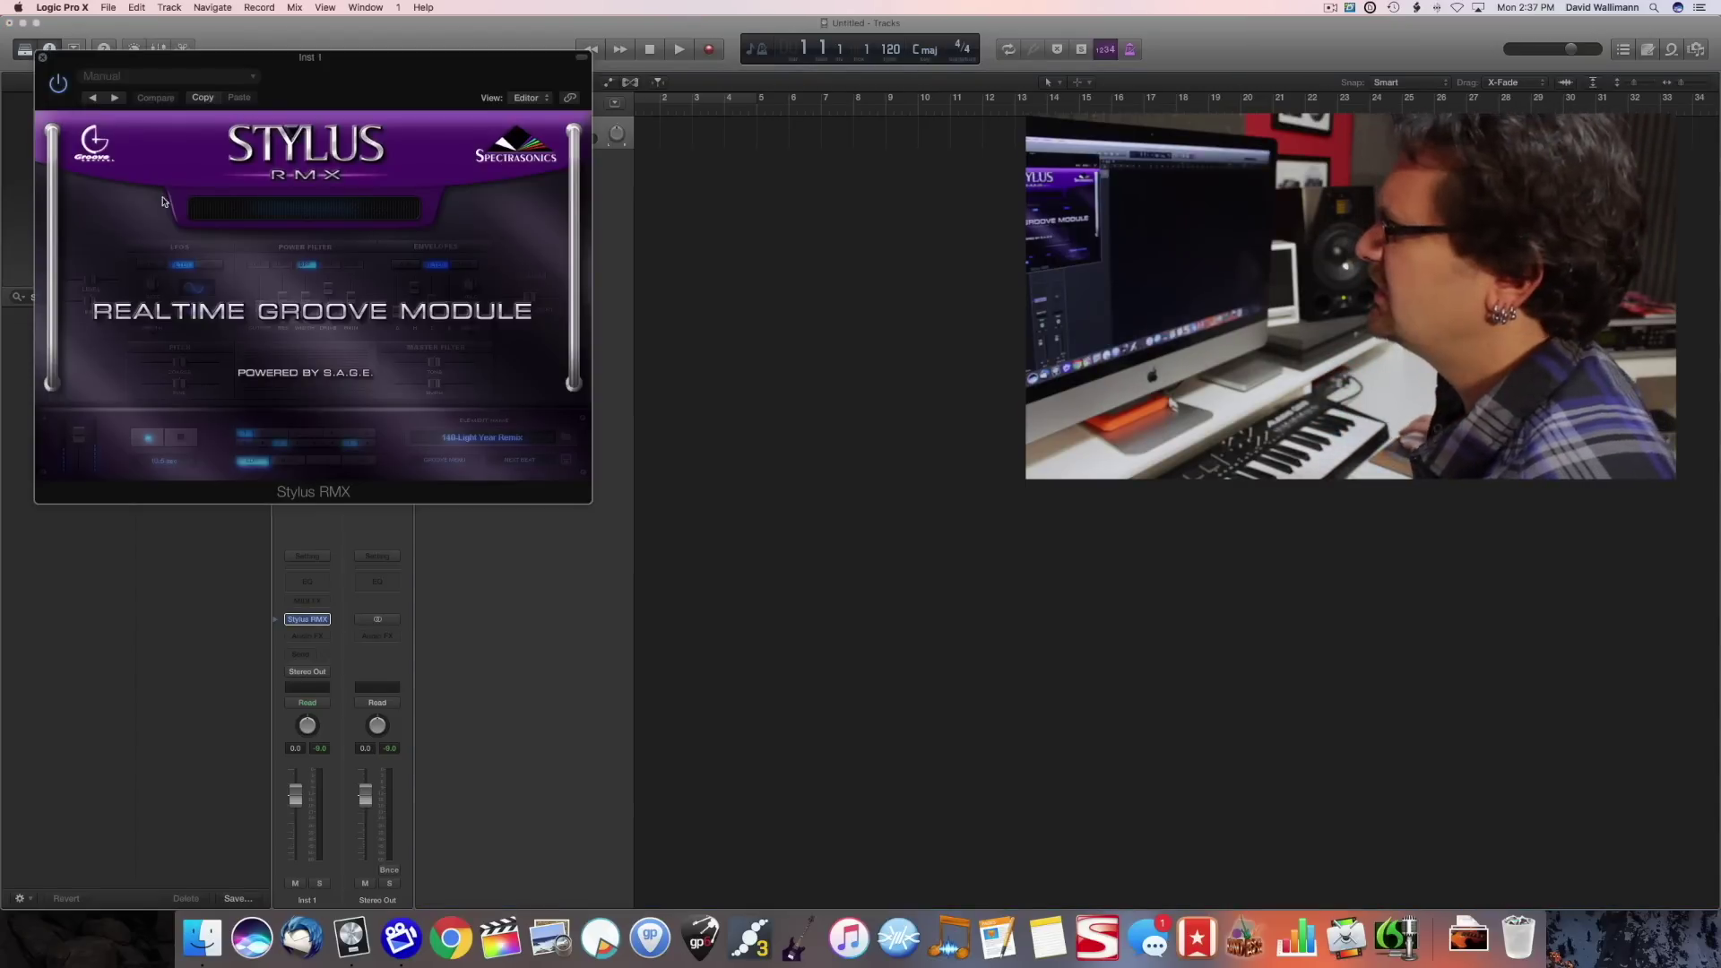
Open the Stylus RMX groove browser, choose the Liquid Grooves directory in EXP Libraries, and enable host sync
{"action": "left_click", "coordinate": [308, 211]}
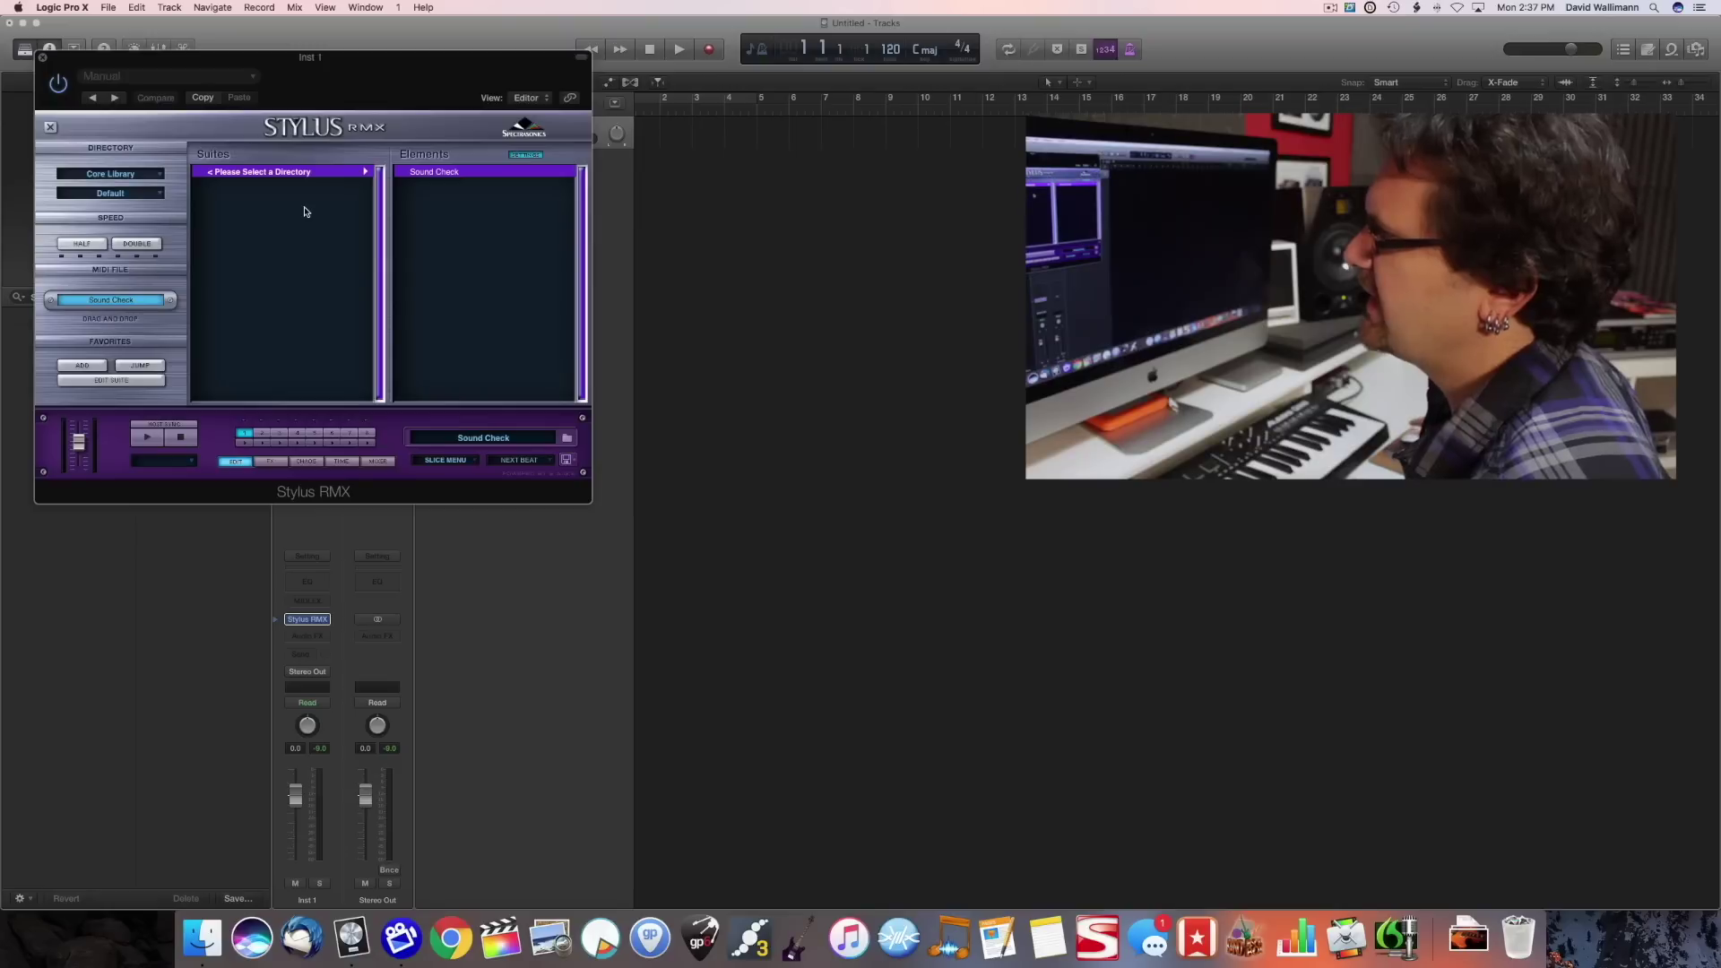
{"action": "left_click", "coordinate": [137, 174]}
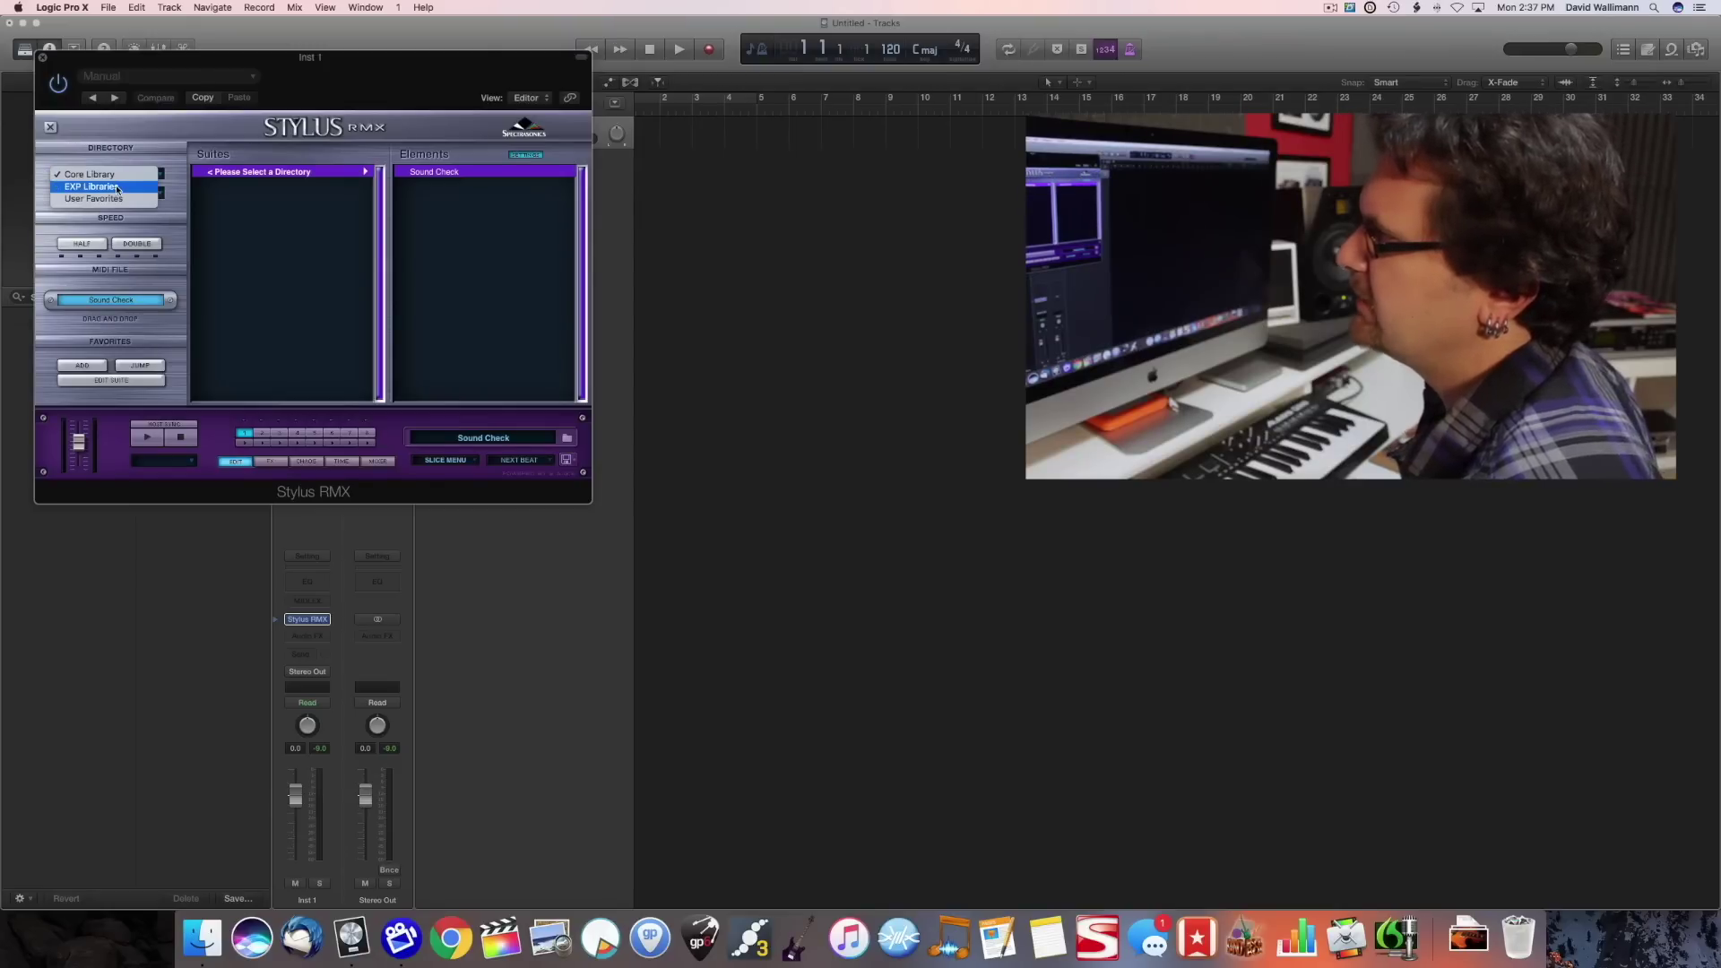
{"action": "left_click", "coordinate": [117, 187]}
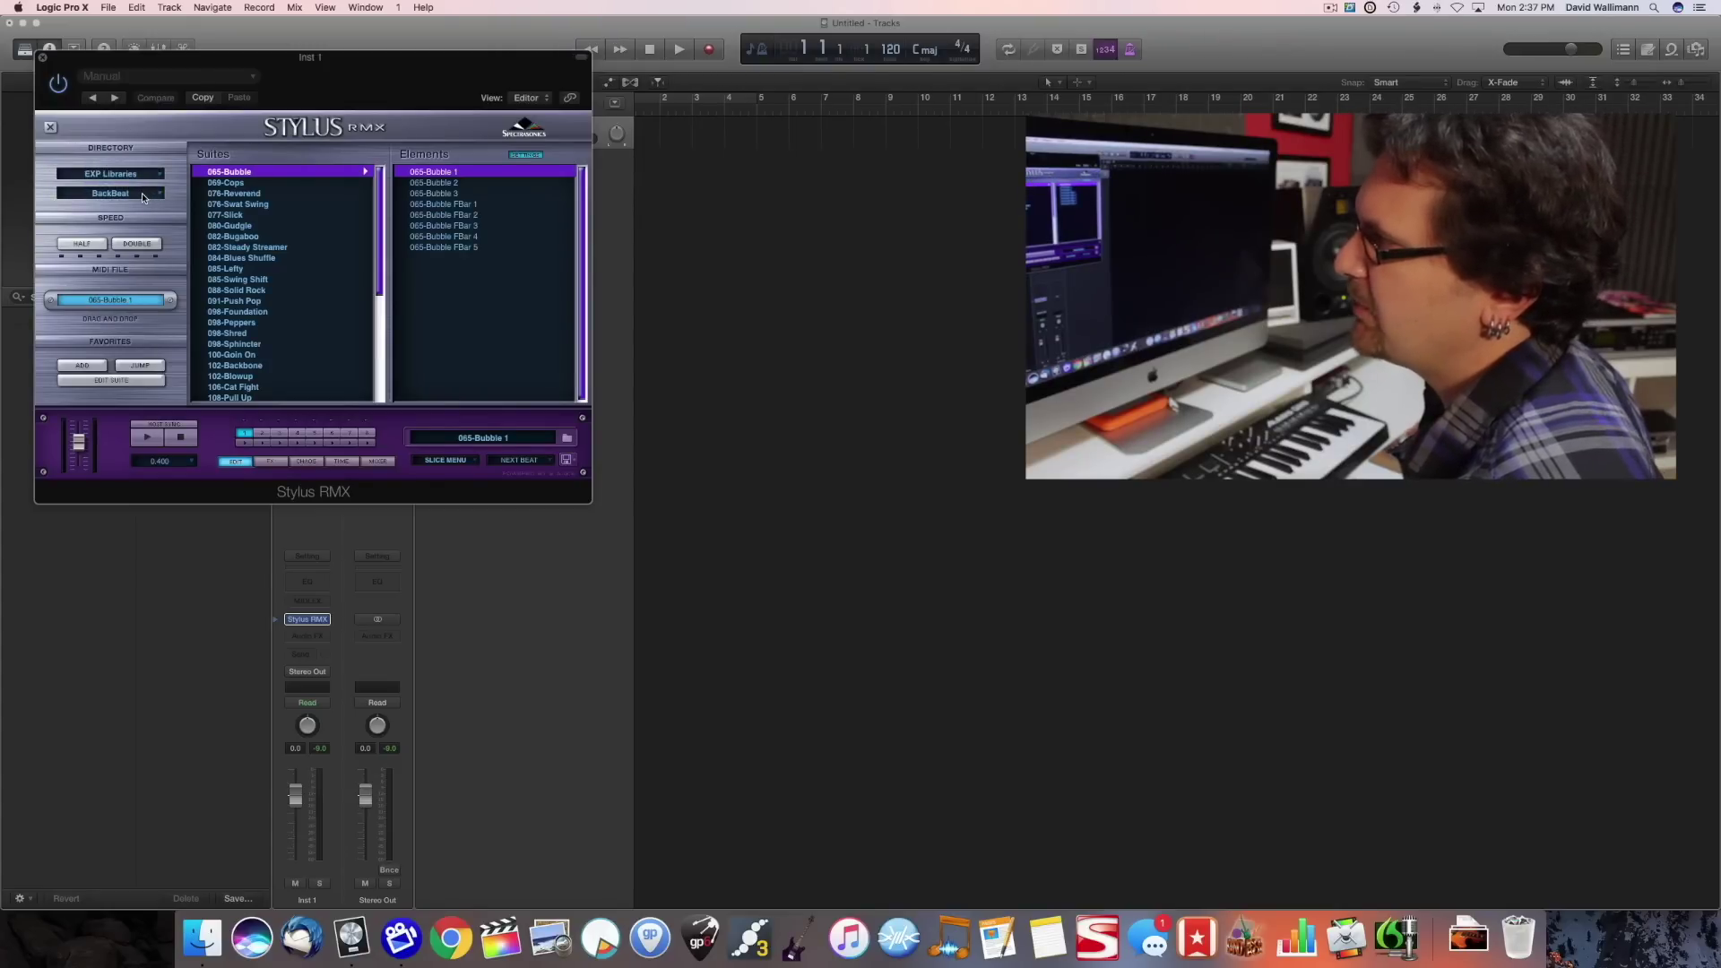
{"action": "left_click", "coordinate": [142, 193]}
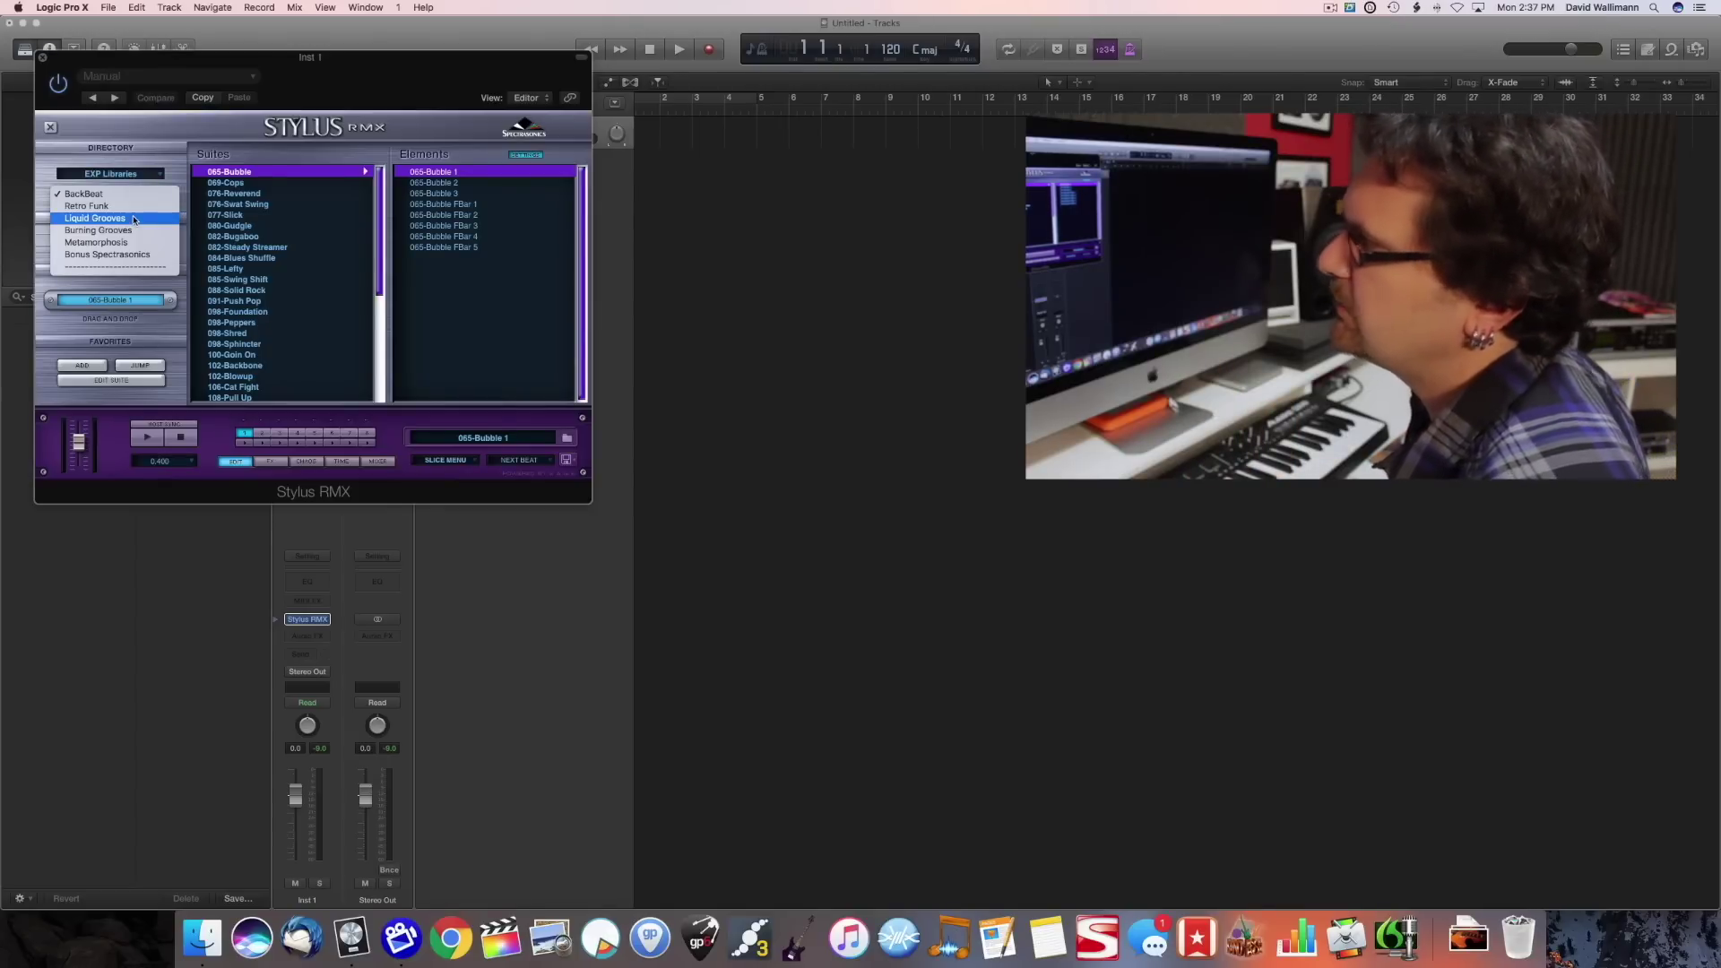
{"action": "left_click", "coordinate": [133, 219]}
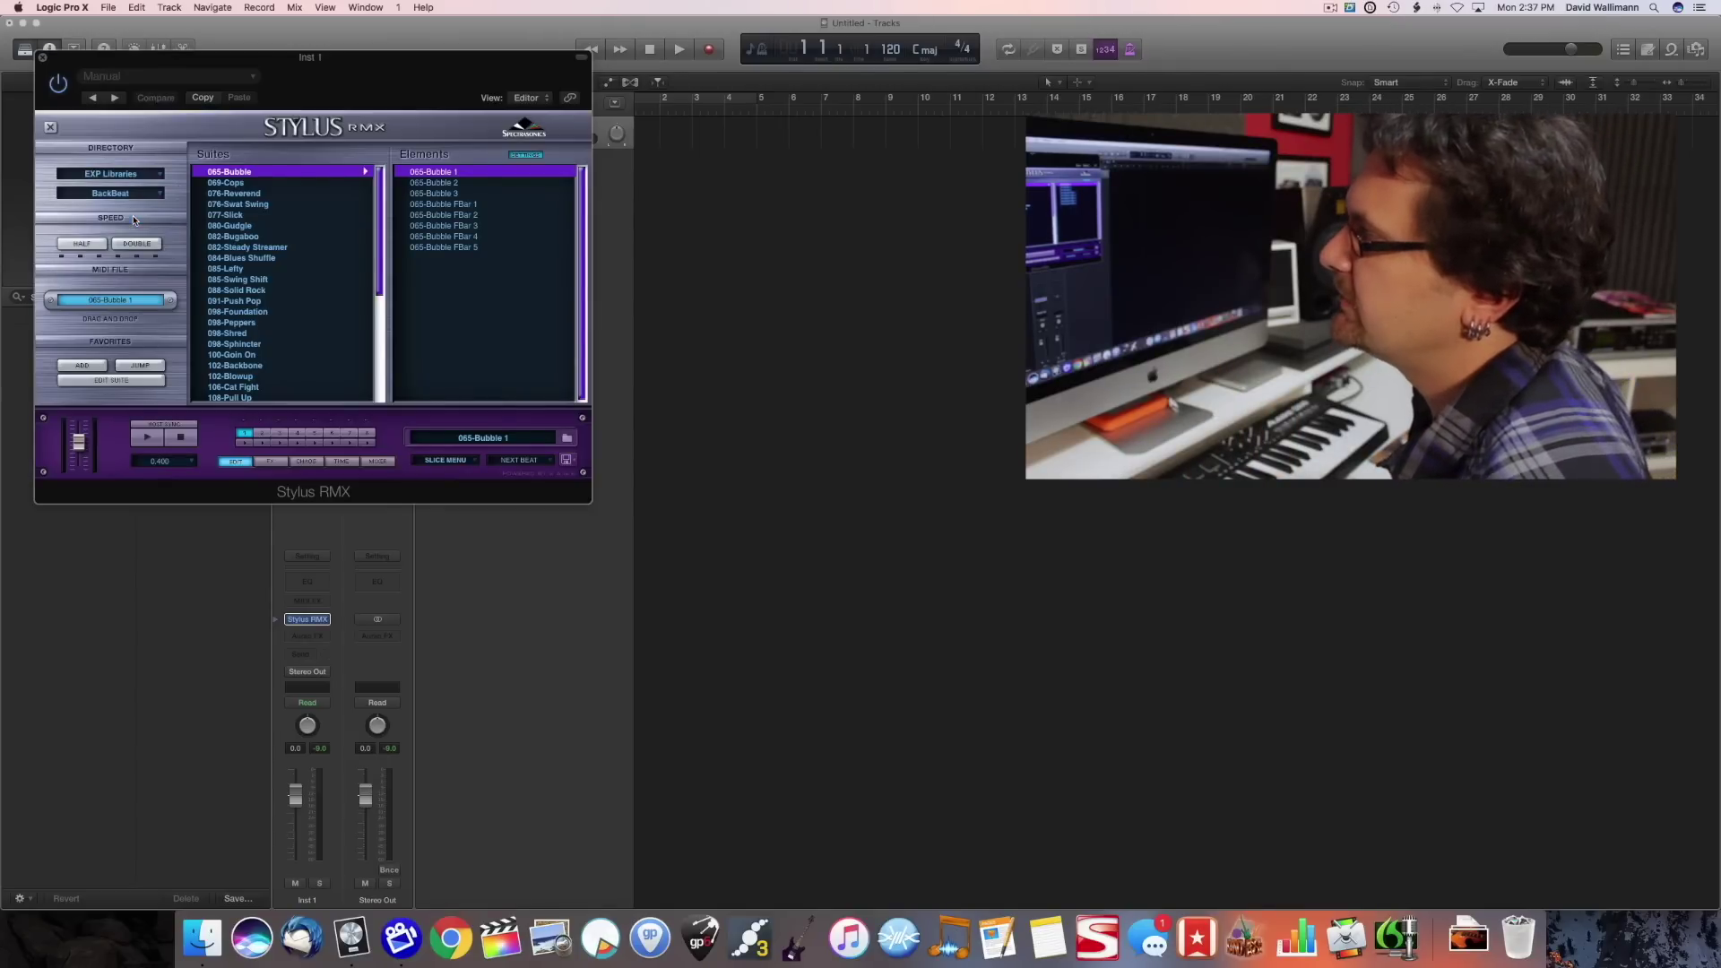
{"action": "left_click", "coordinate": [166, 424]}
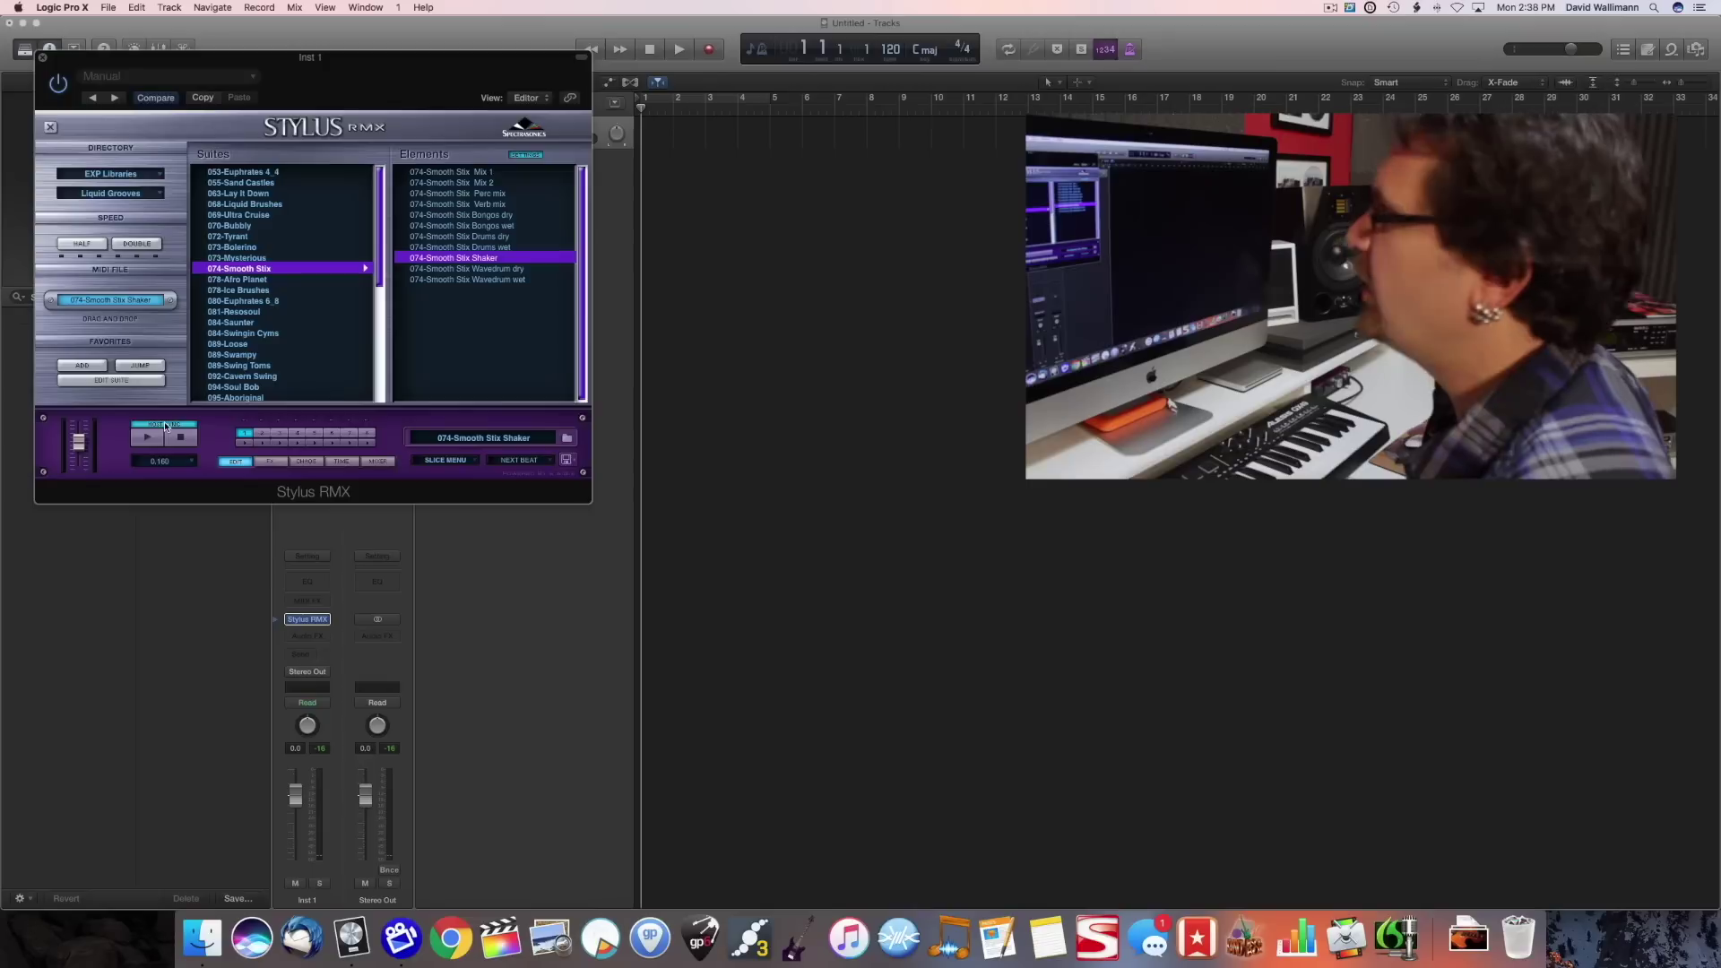
Set the project tempo to 98 BPM
{"action": "left_click_drag", "start_coordinate": [890, 49], "coordinate": [890, 62]}
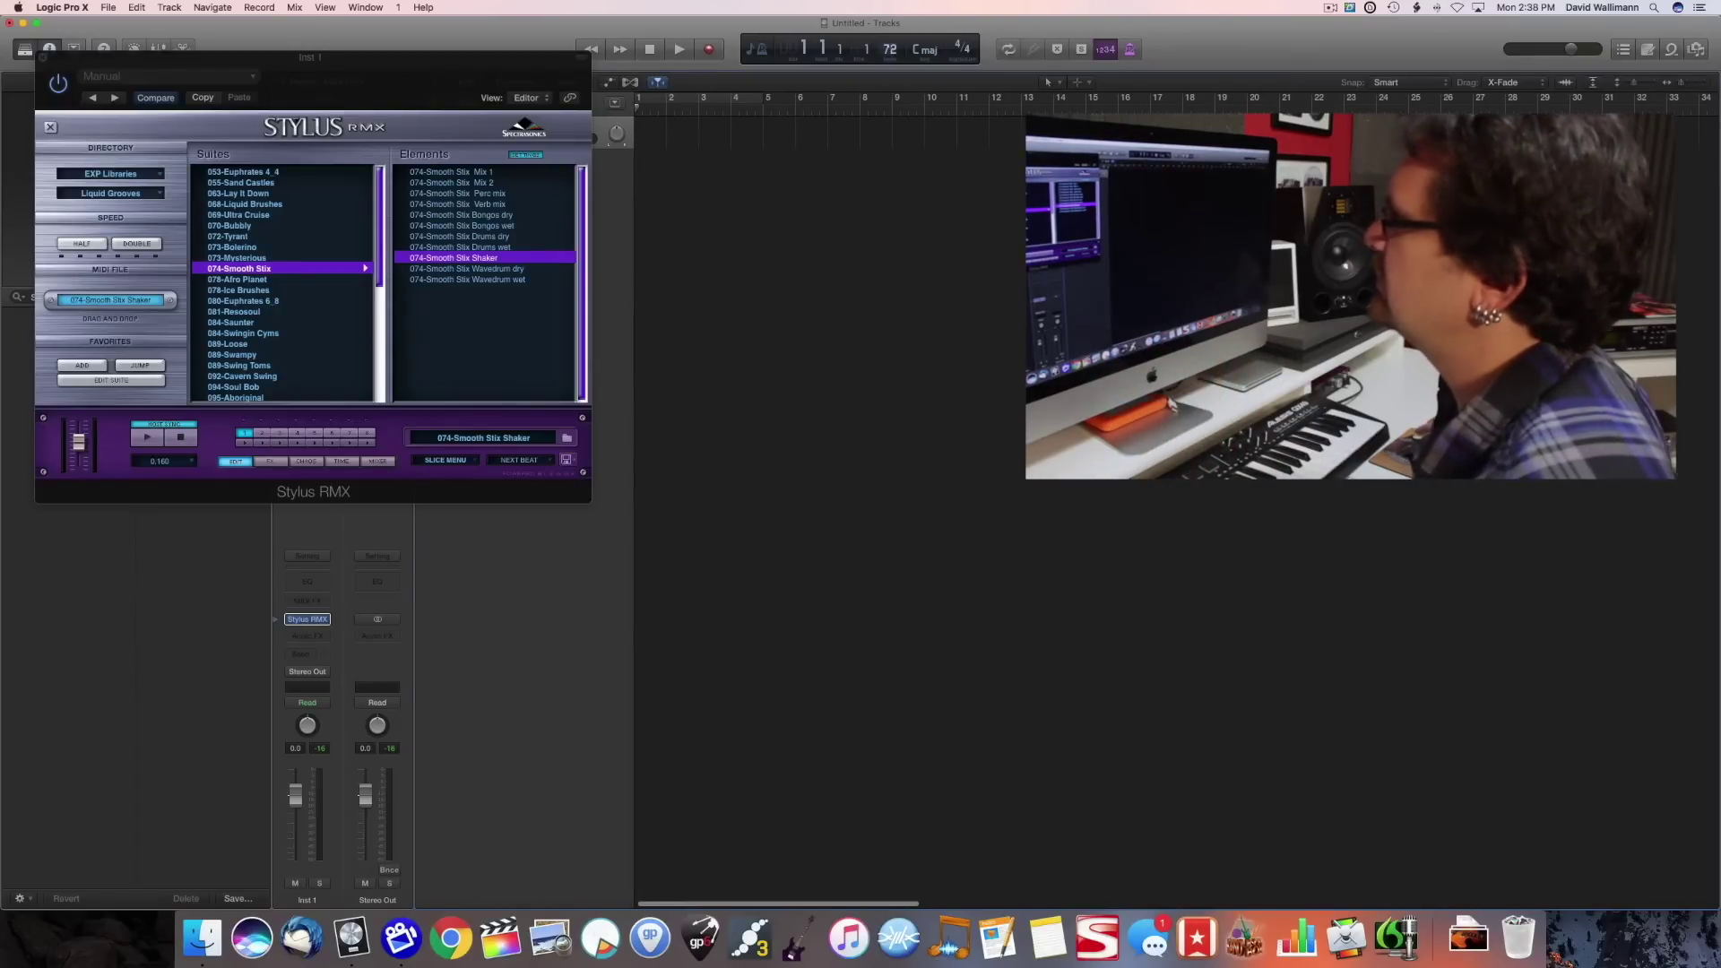
{"action": "left_click", "coordinate": [890, 49]}
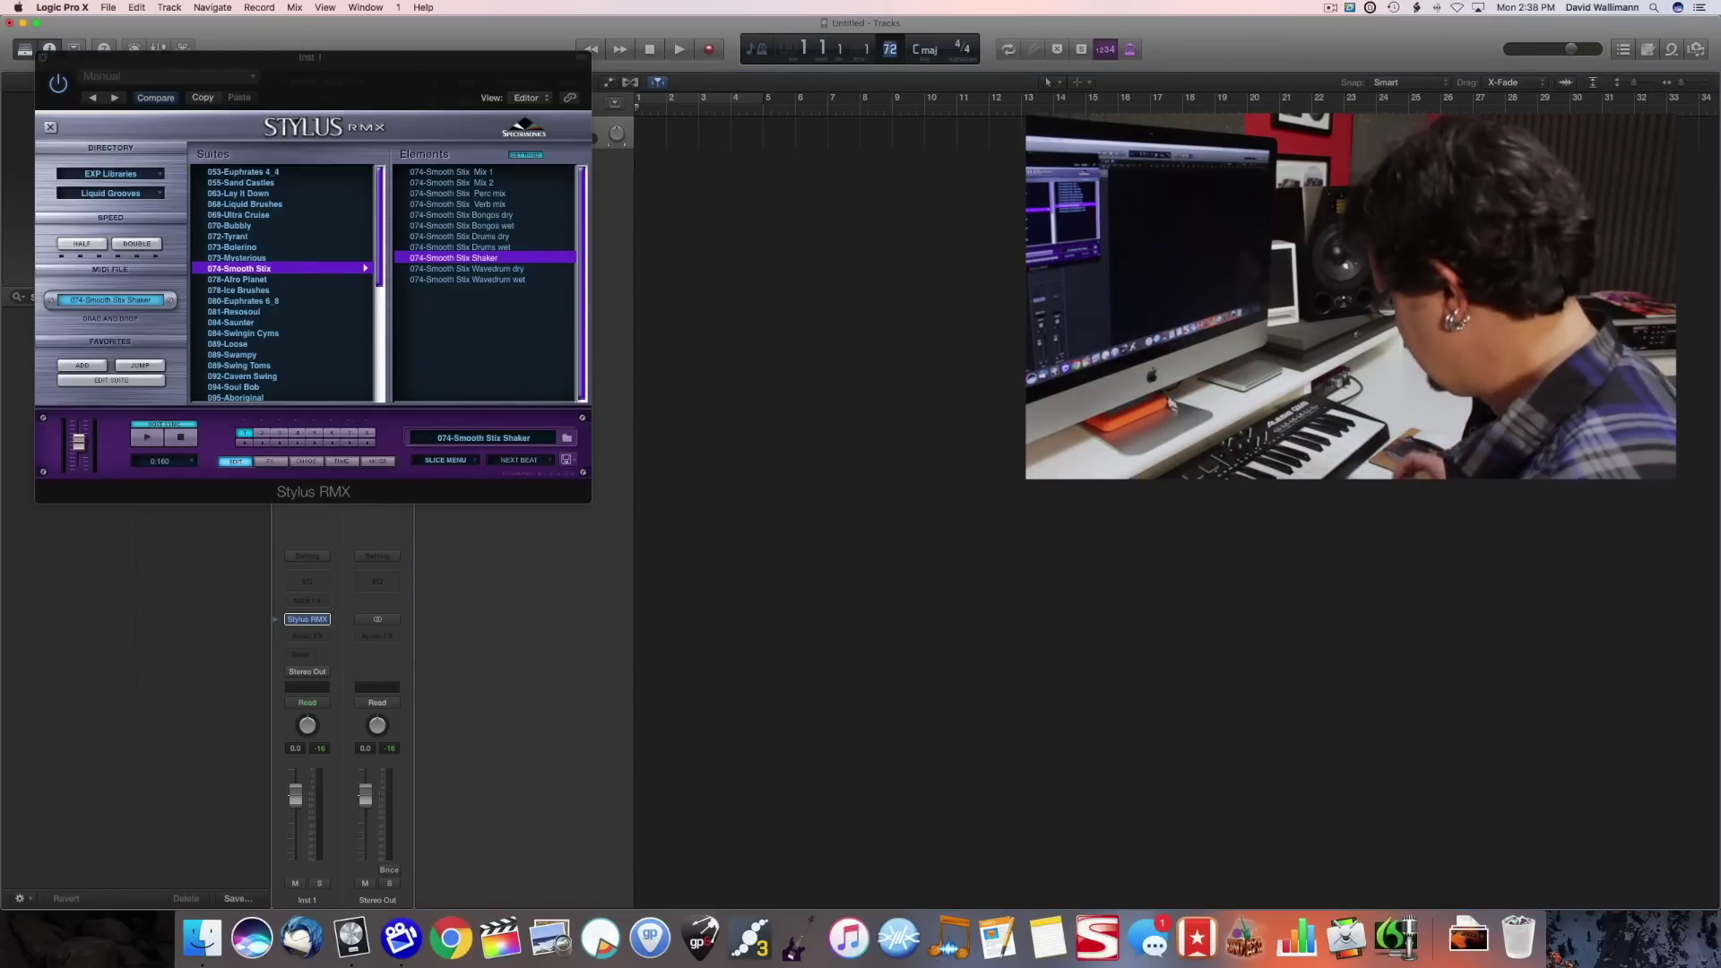
{"action": "type", "text": "98"}
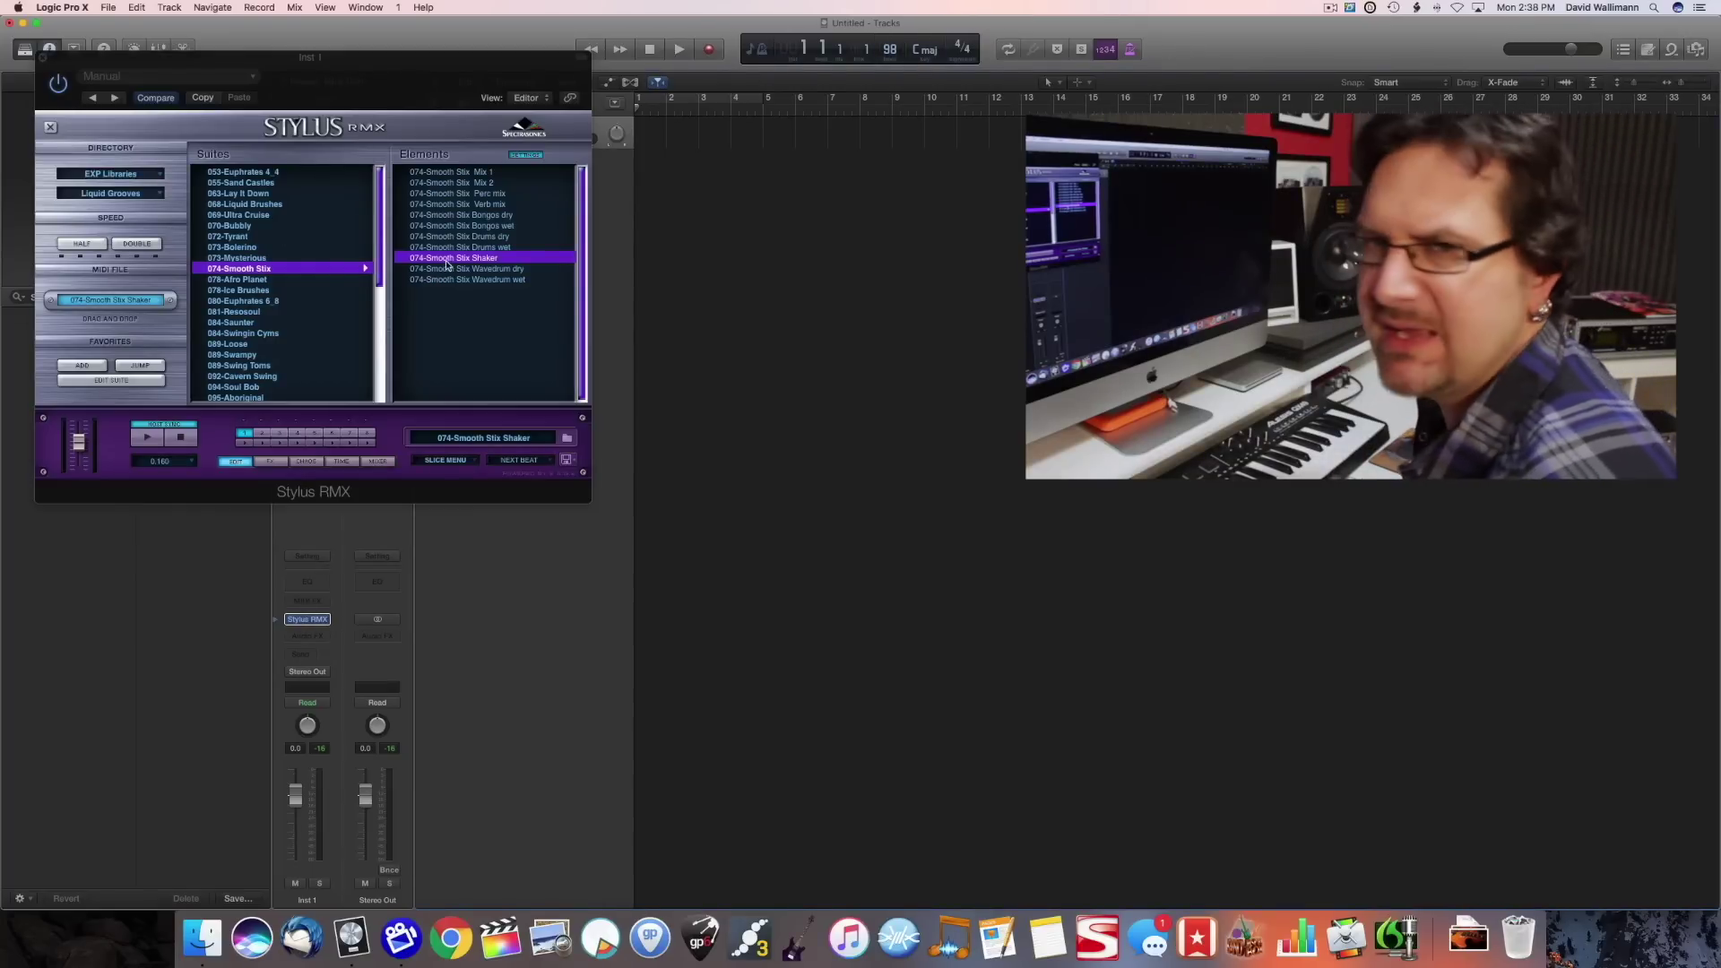
Audition the 081-Resosoul Full mix groove and place its MIDI file at bar 1 of the first track without importing tempo
{"action": "key", "text": "space"}
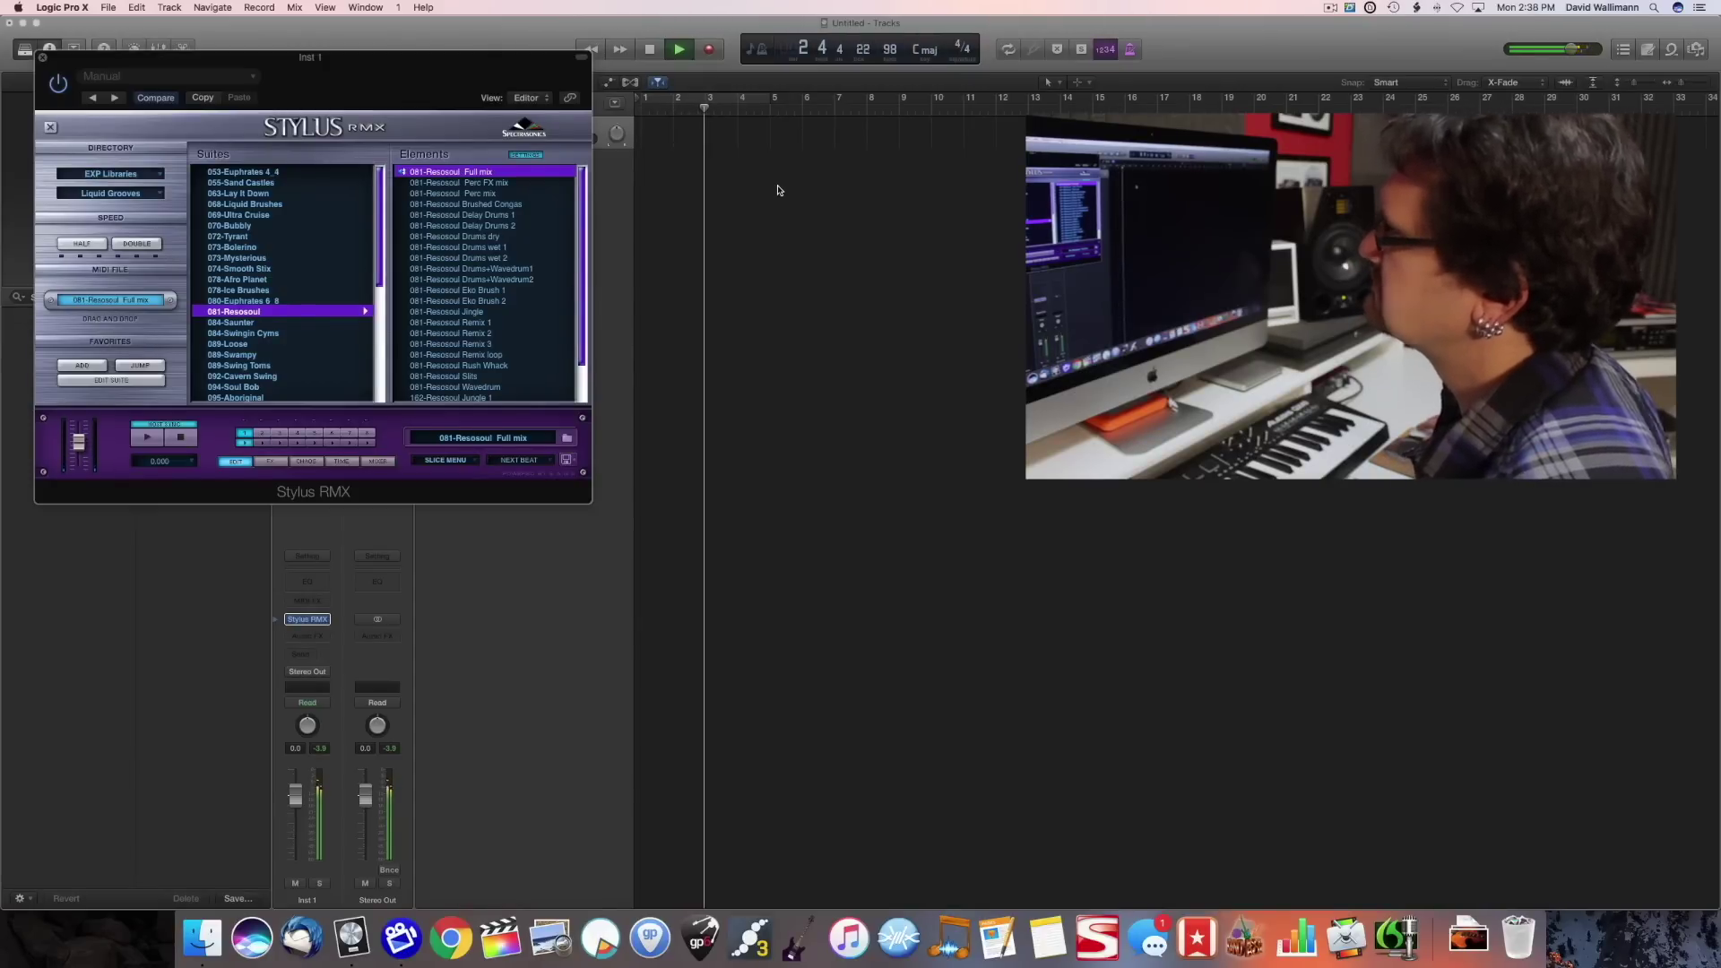
{"action": "key", "text": "space"}
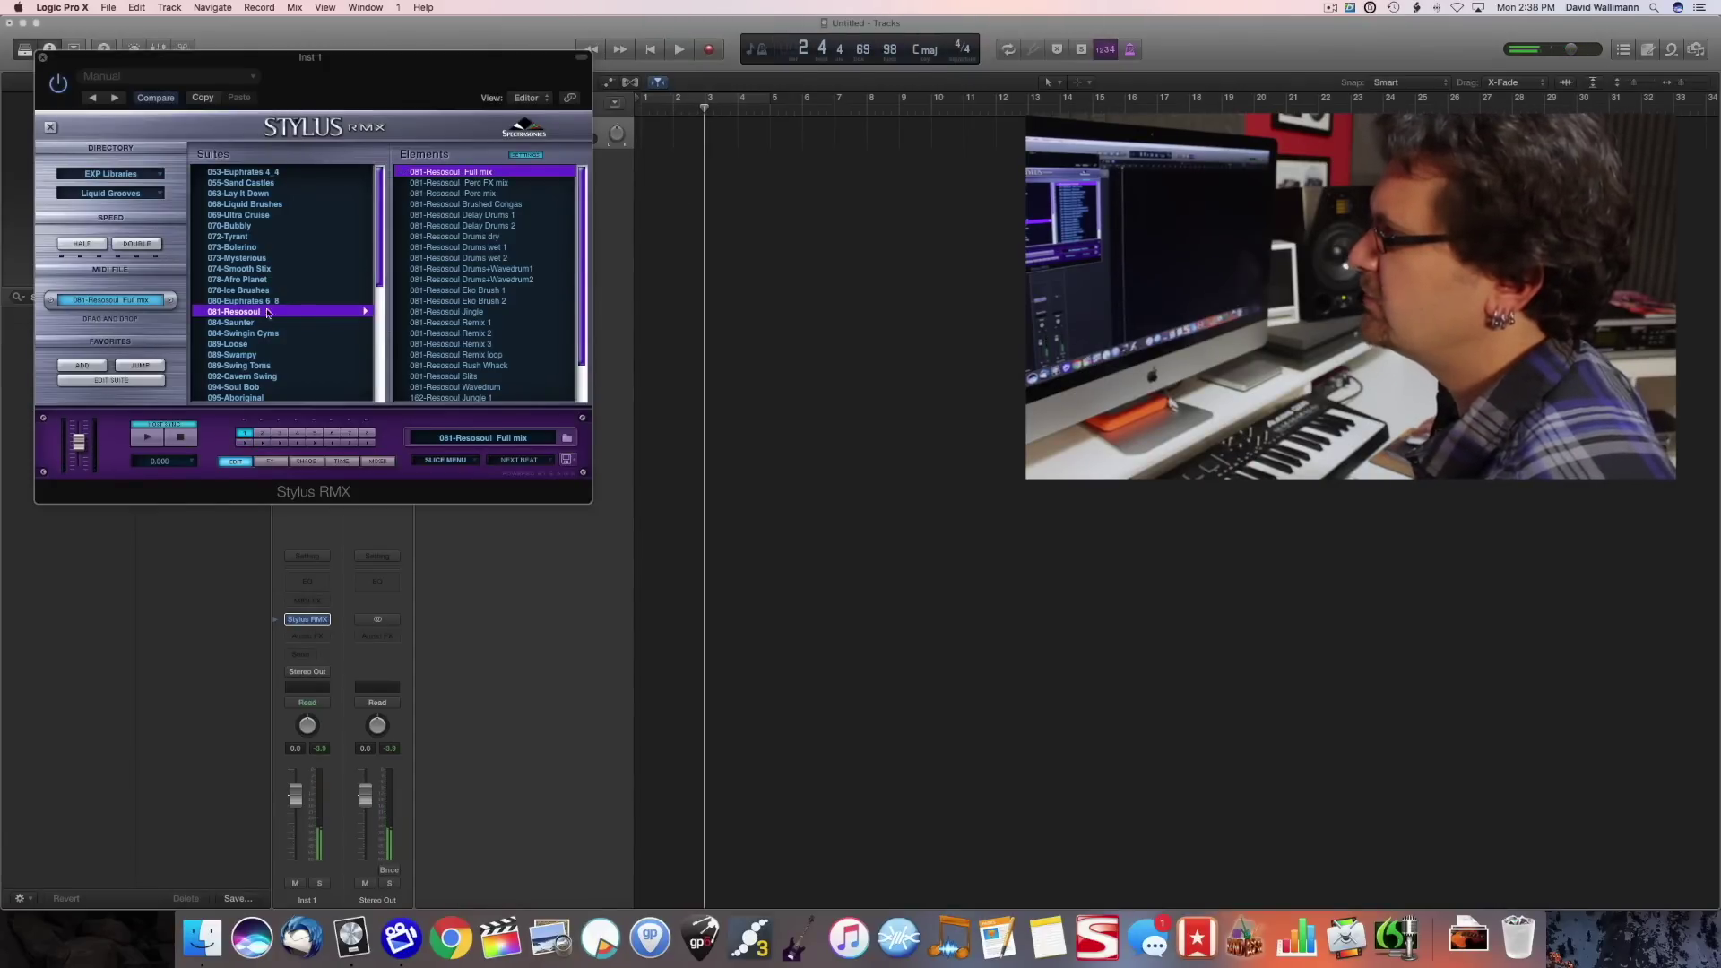
{"action": "left_click_drag", "start_coordinate": [89, 301], "coordinate": [645, 143]}
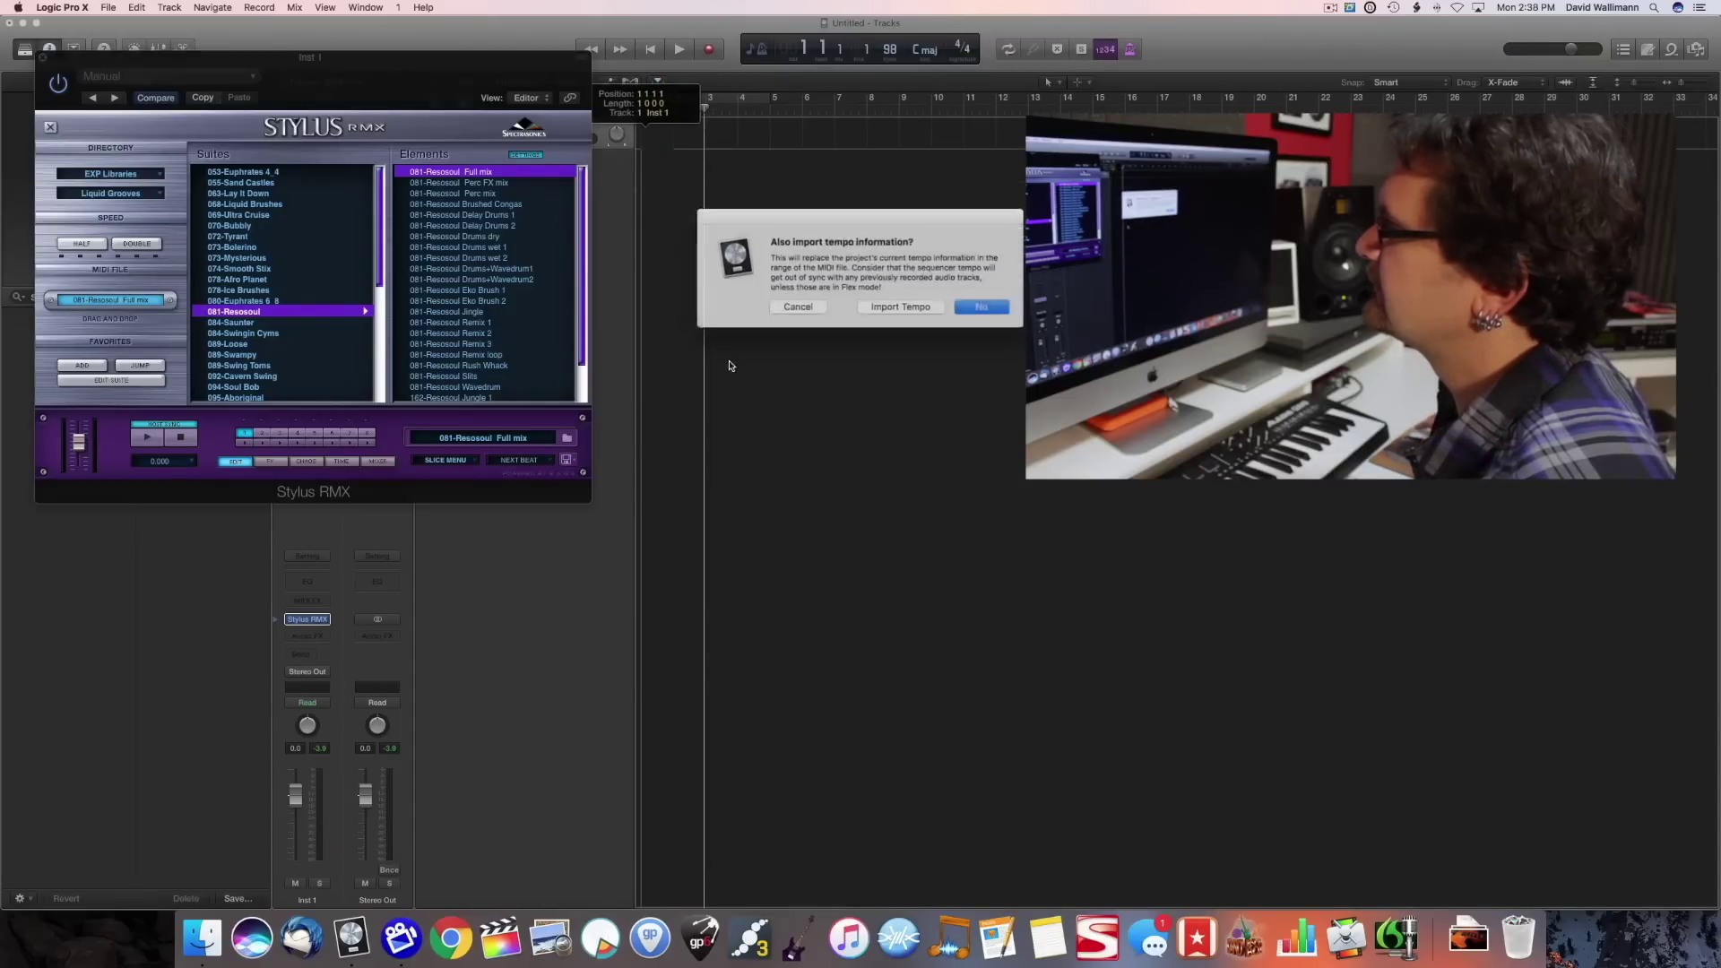
{"action": "left_click", "coordinate": [975, 306]}
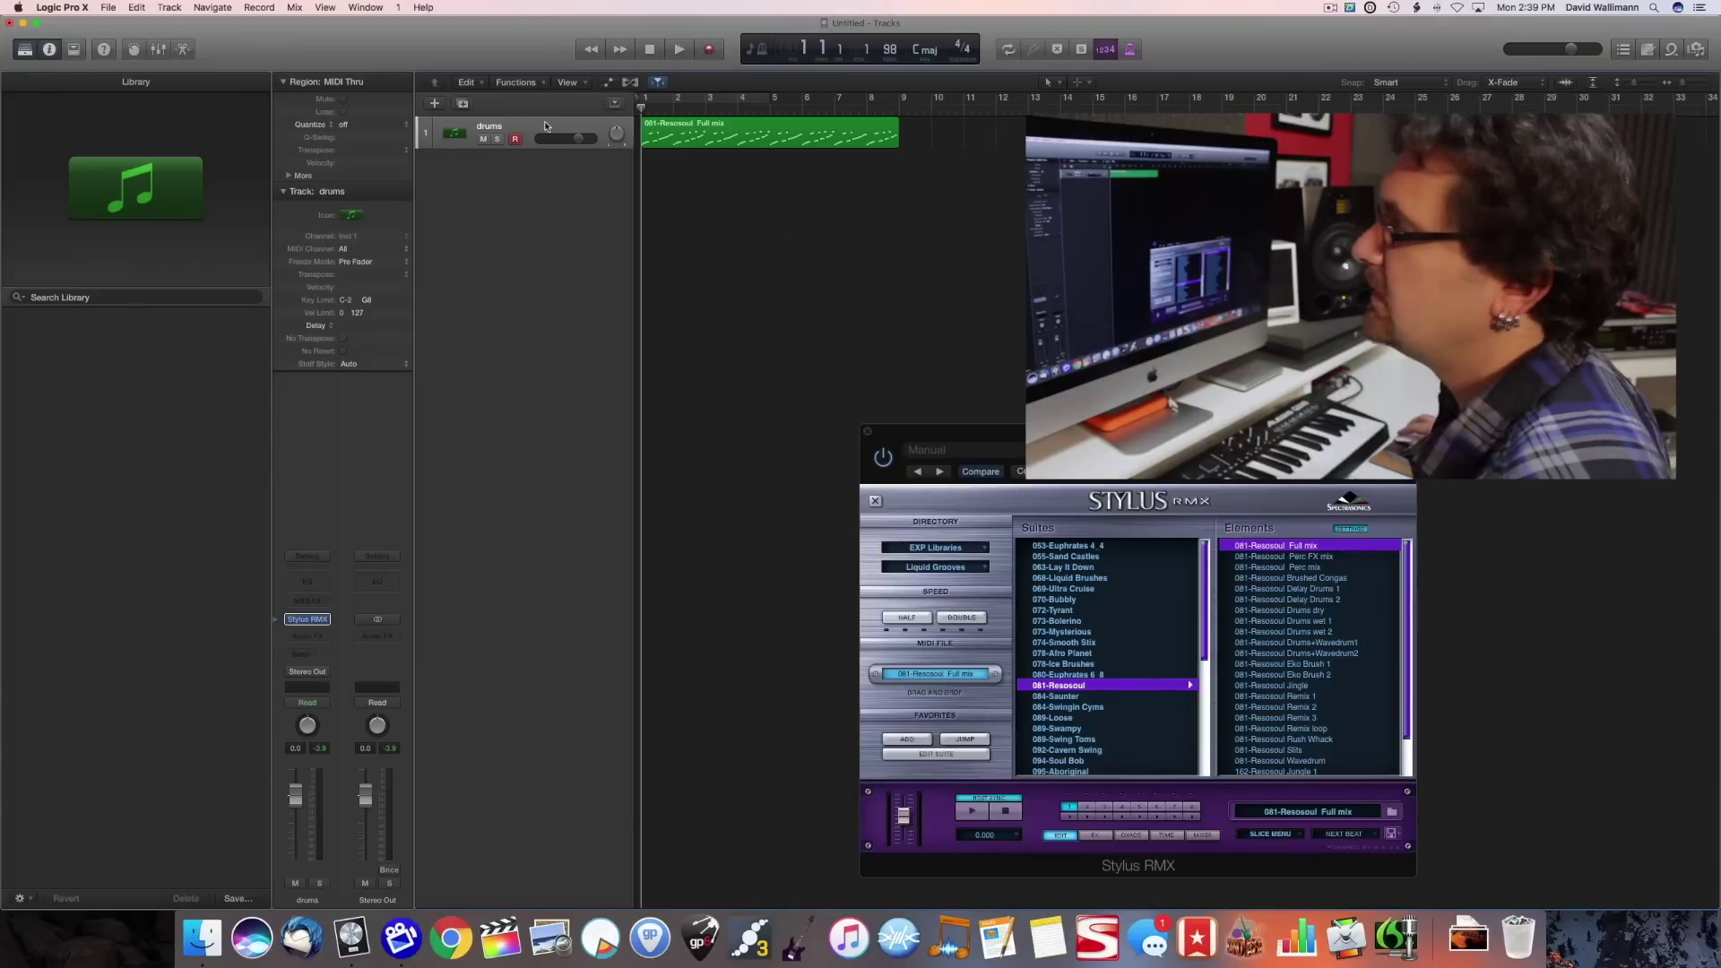
{"action": "left_click", "coordinate": [544, 127]}
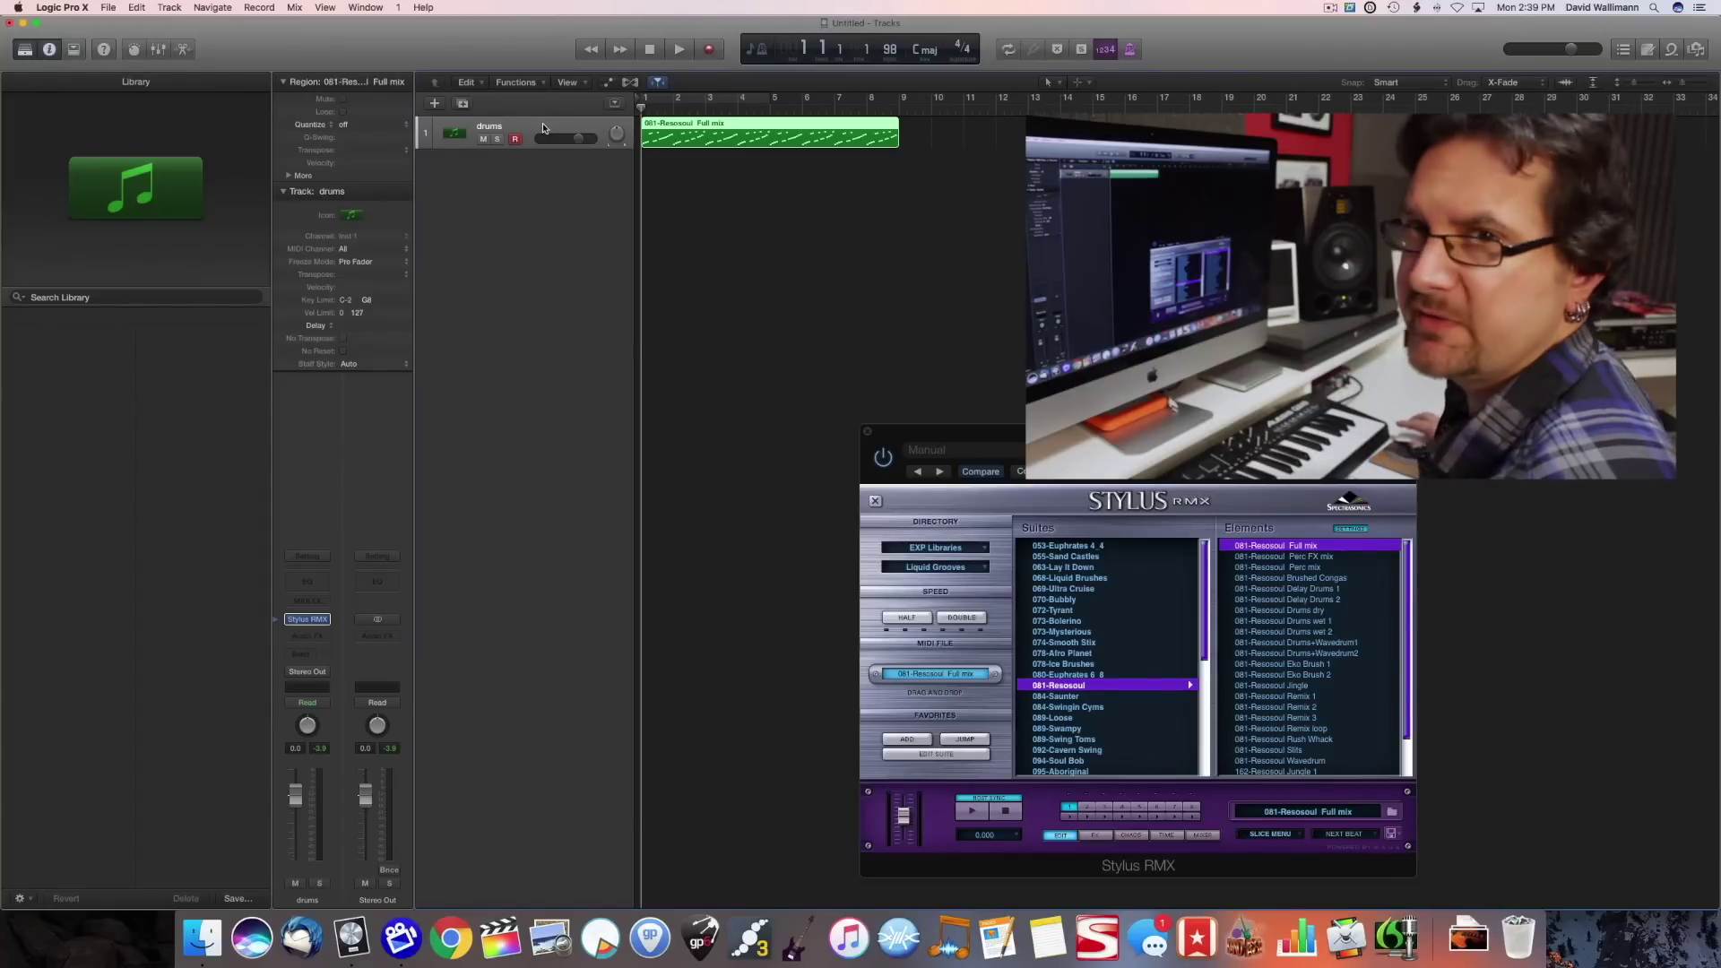
Create one new software instrument track that uses IK Multimedia's MODO BASS
{"action": "left_click", "coordinate": [435, 104]}
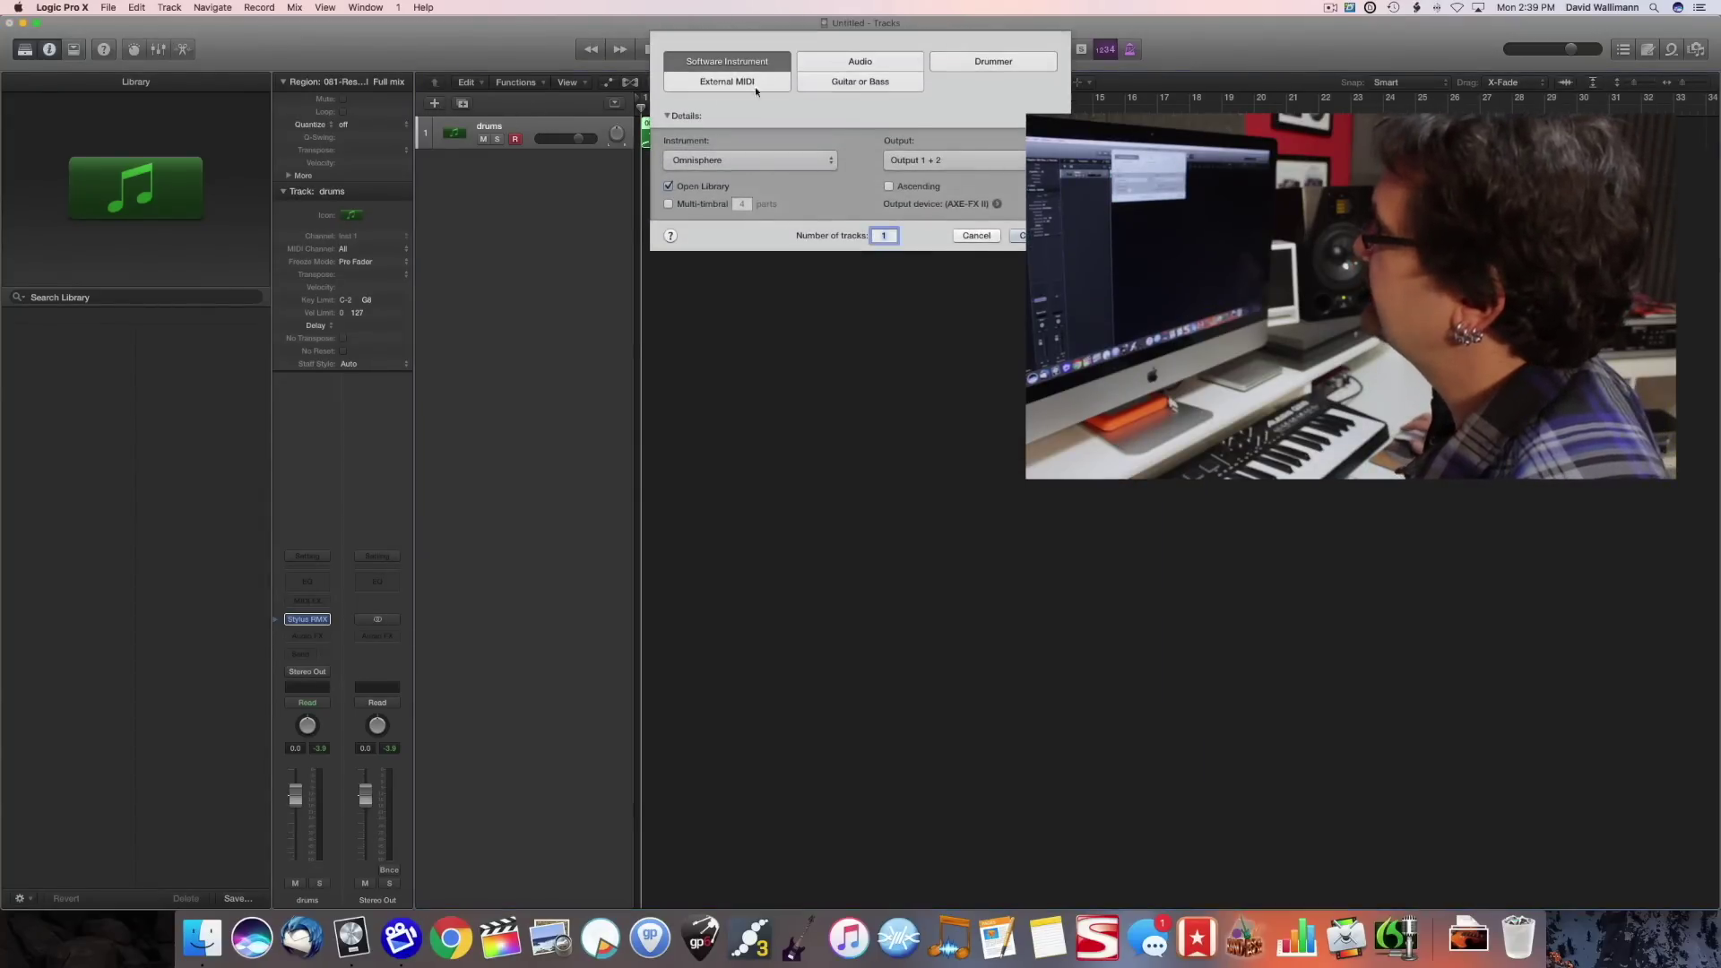
{"action": "left_click", "coordinate": [753, 160]}
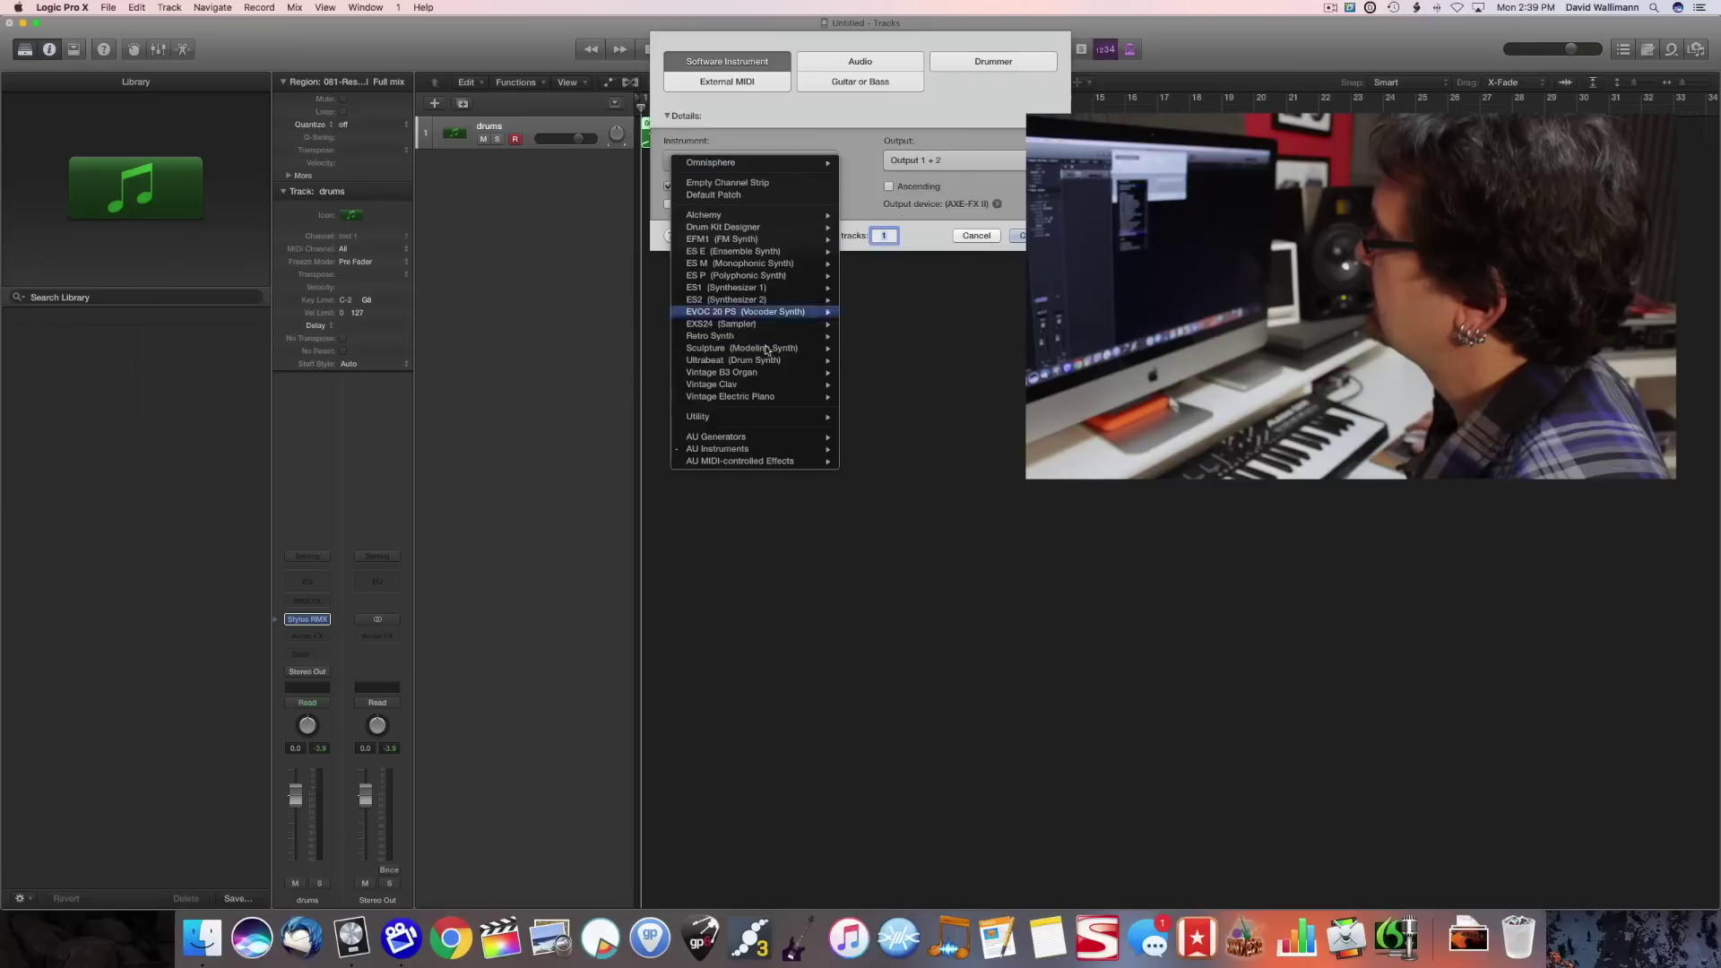
{"action": "mouse_move", "coordinate": [742, 448]}
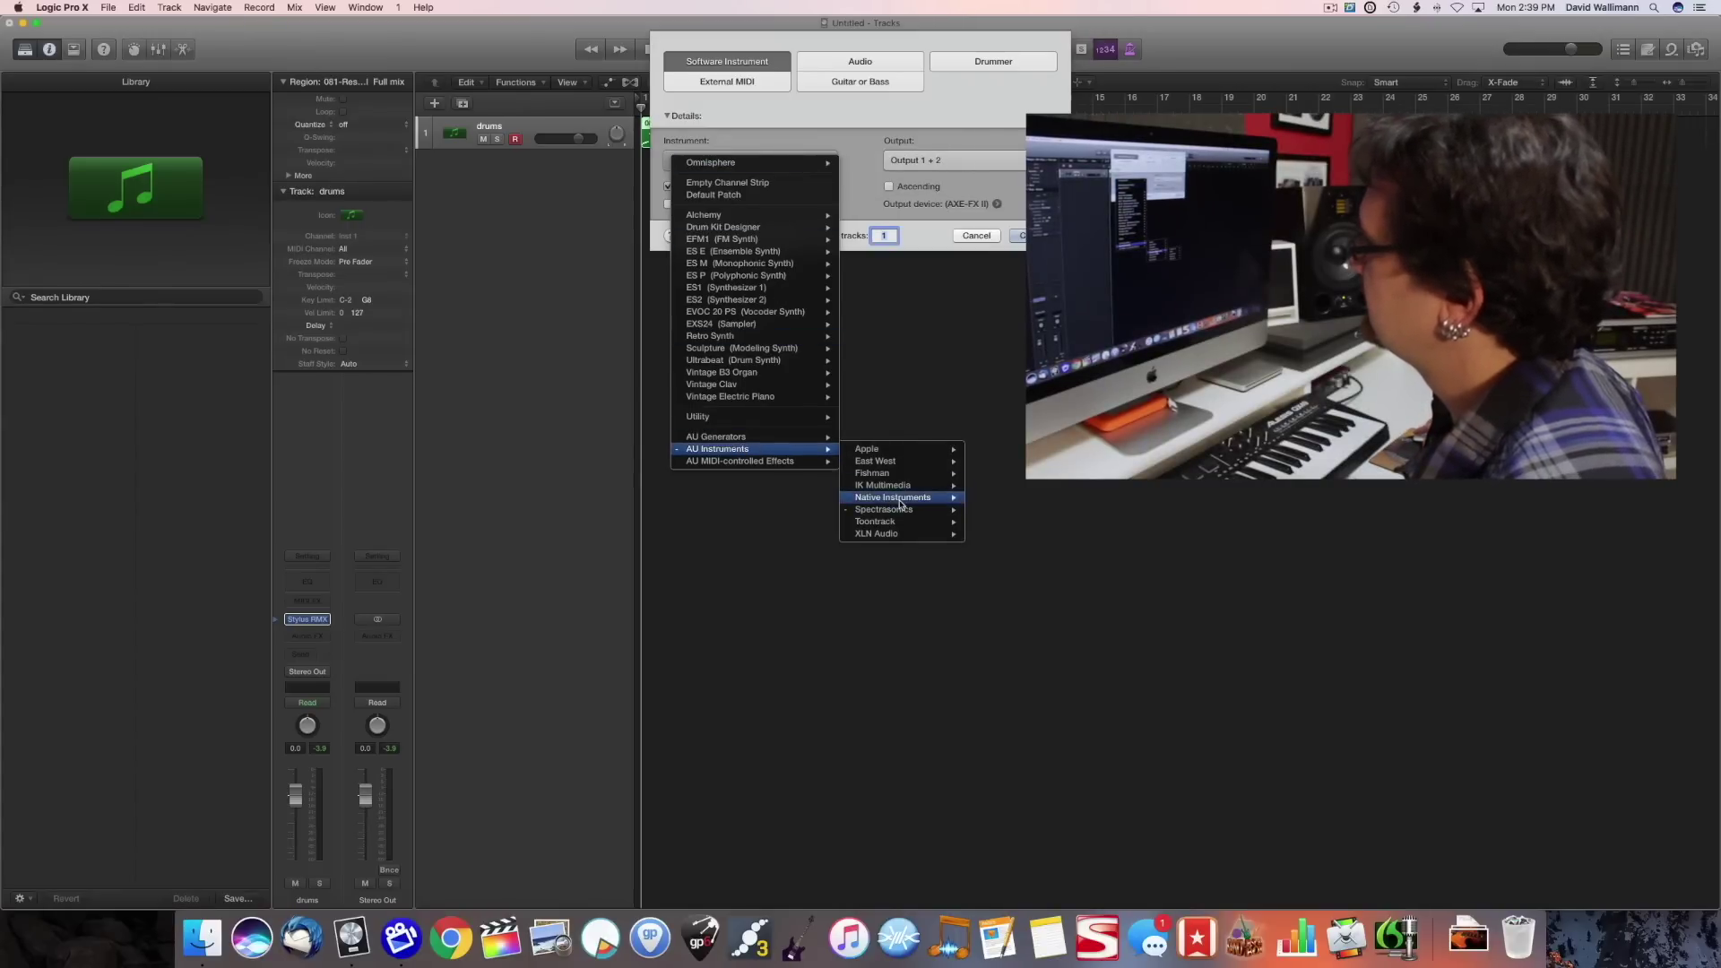
{"action": "mouse_move", "coordinate": [900, 502]}
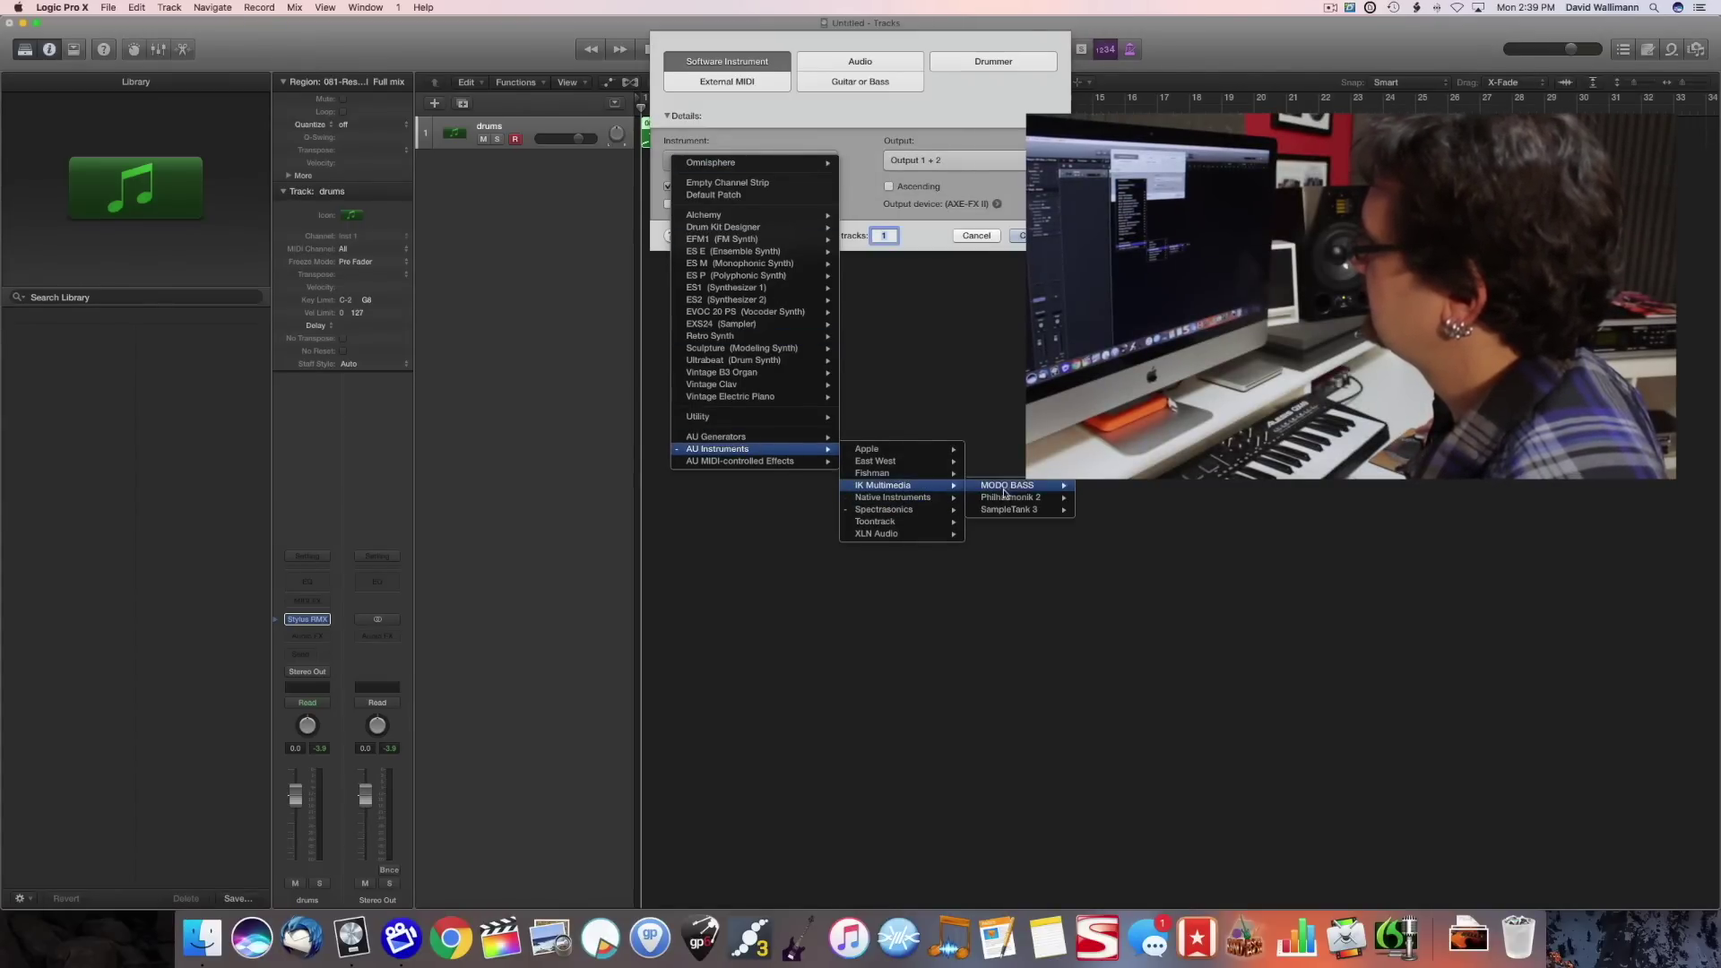
{"action": "mouse_move", "coordinate": [1013, 485]}
{"action": "left_click", "coordinate": [1105, 487]}
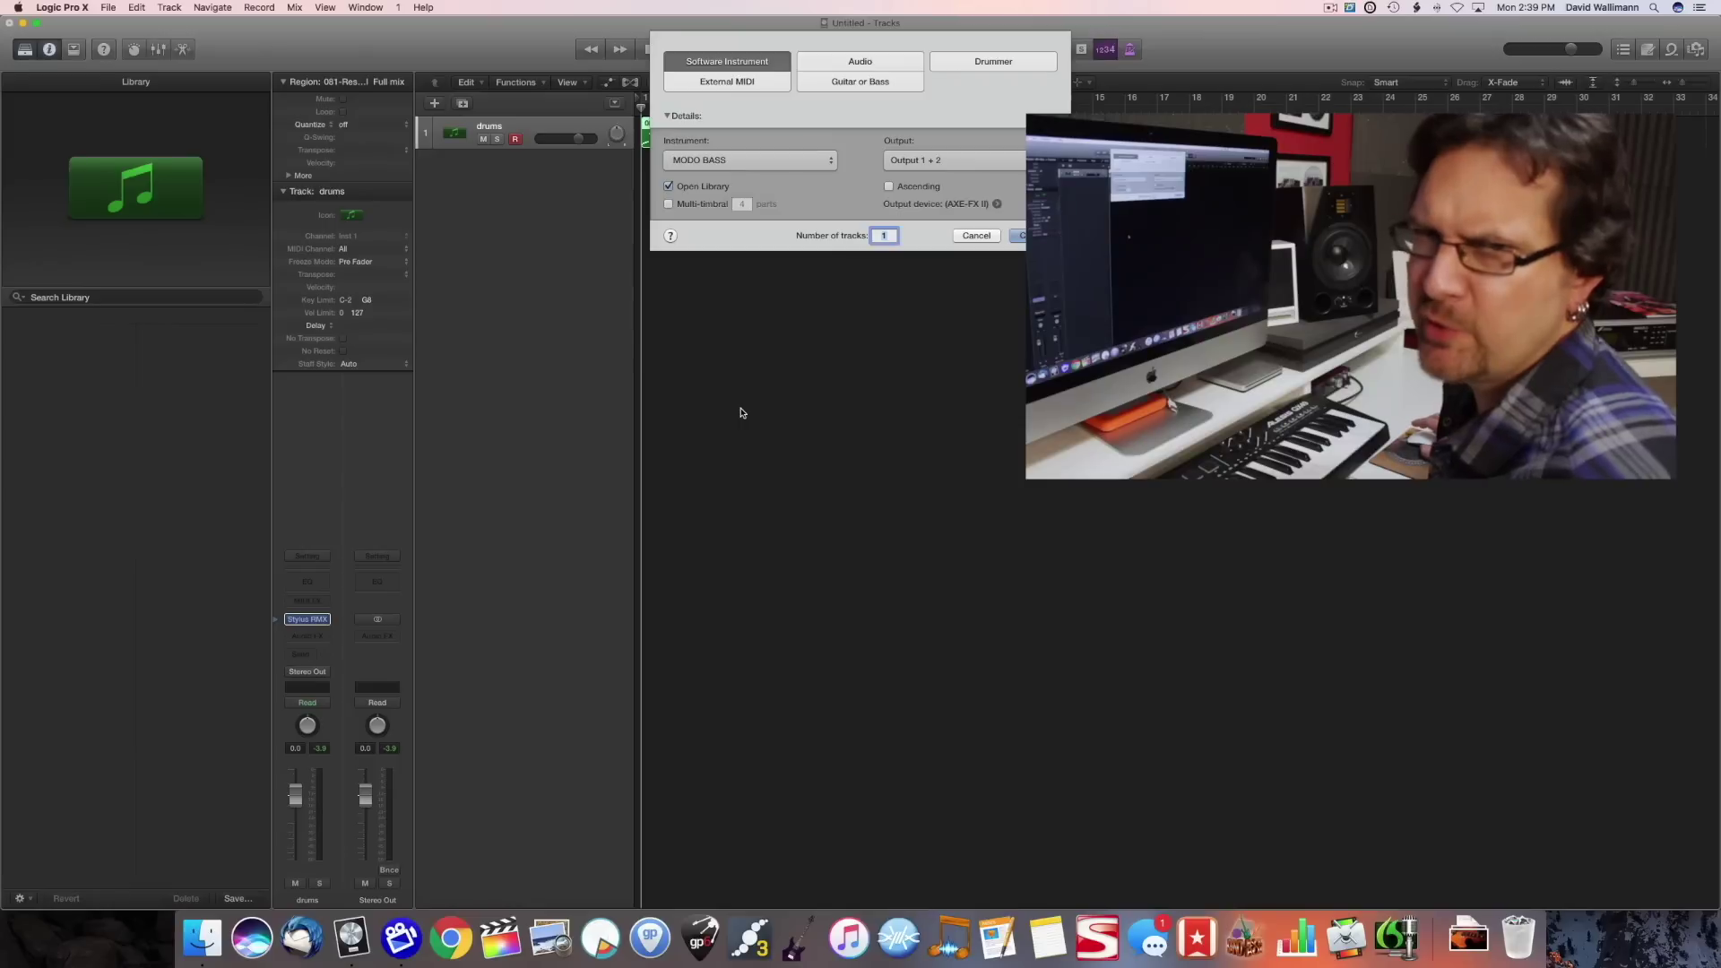
{"action": "key", "text": "Return"}
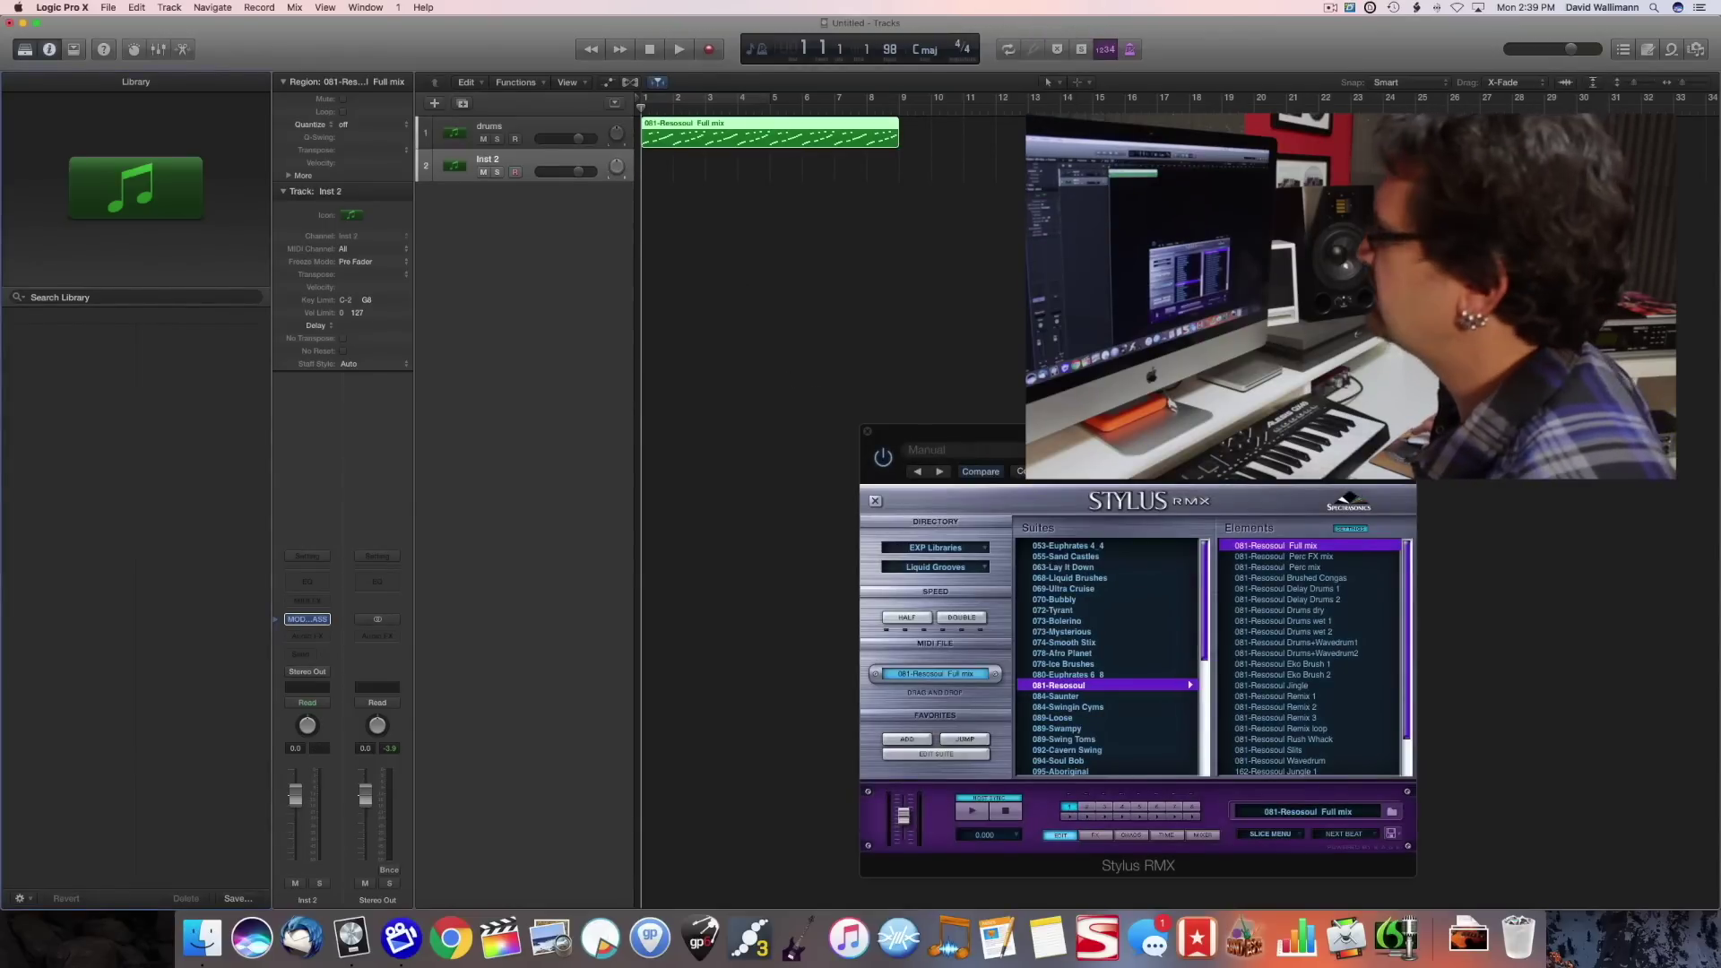
Close the Stylus RMX window, audition the '60s P-Bass in MODO BASS, and close its window
{"action": "left_click", "coordinate": [866, 432]}
{"action": "left_click", "coordinate": [538, 556]}
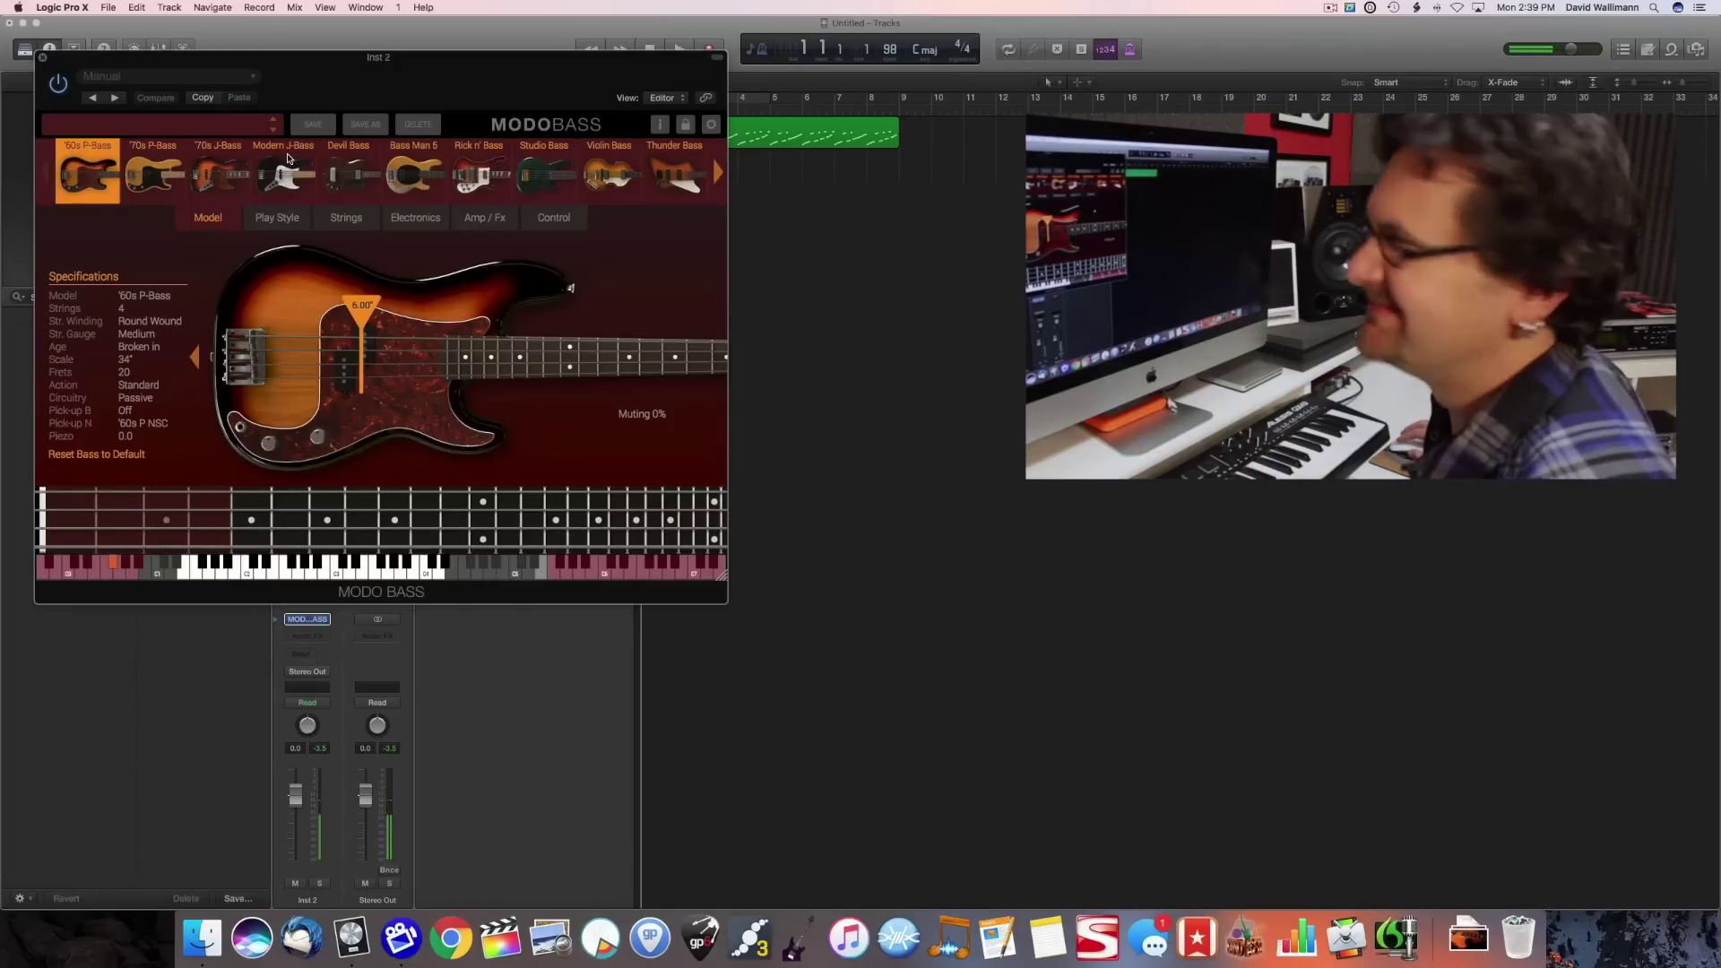
{"action": "key", "text": "super+w"}
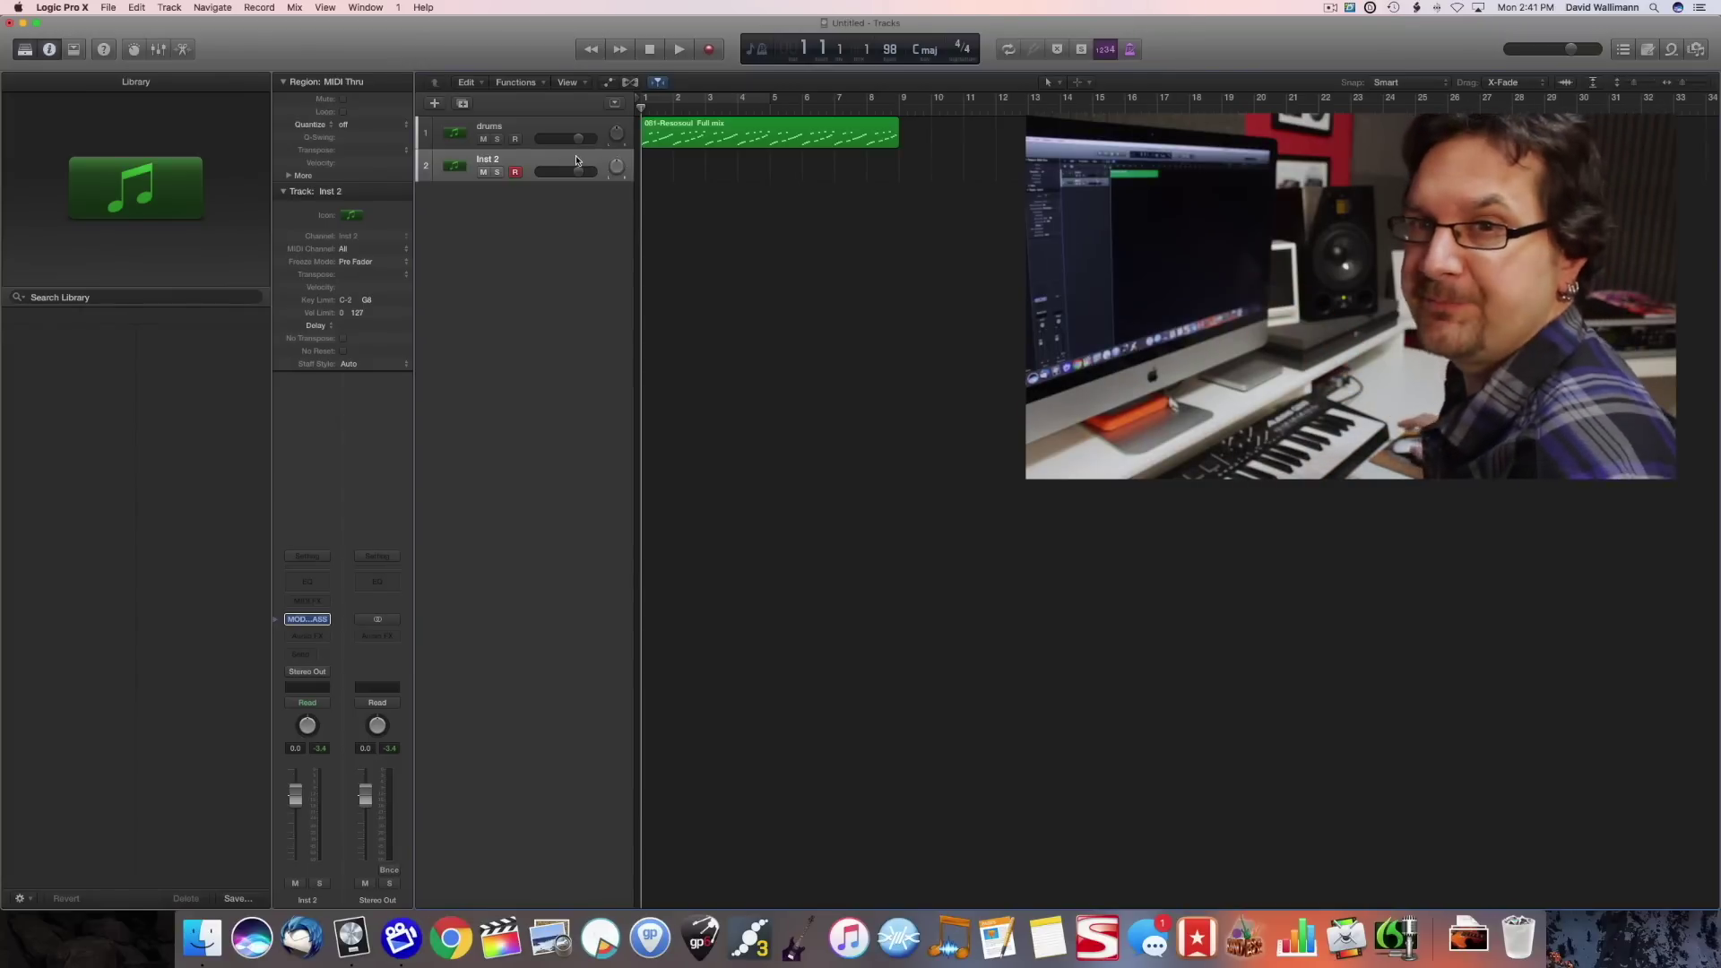
Capture the played bass line as a two-bar region on the Inst 2 track and play it back with the Piano Roll open
{"action": "key", "text": "shift+r"}
{"action": "key", "text": "e"}
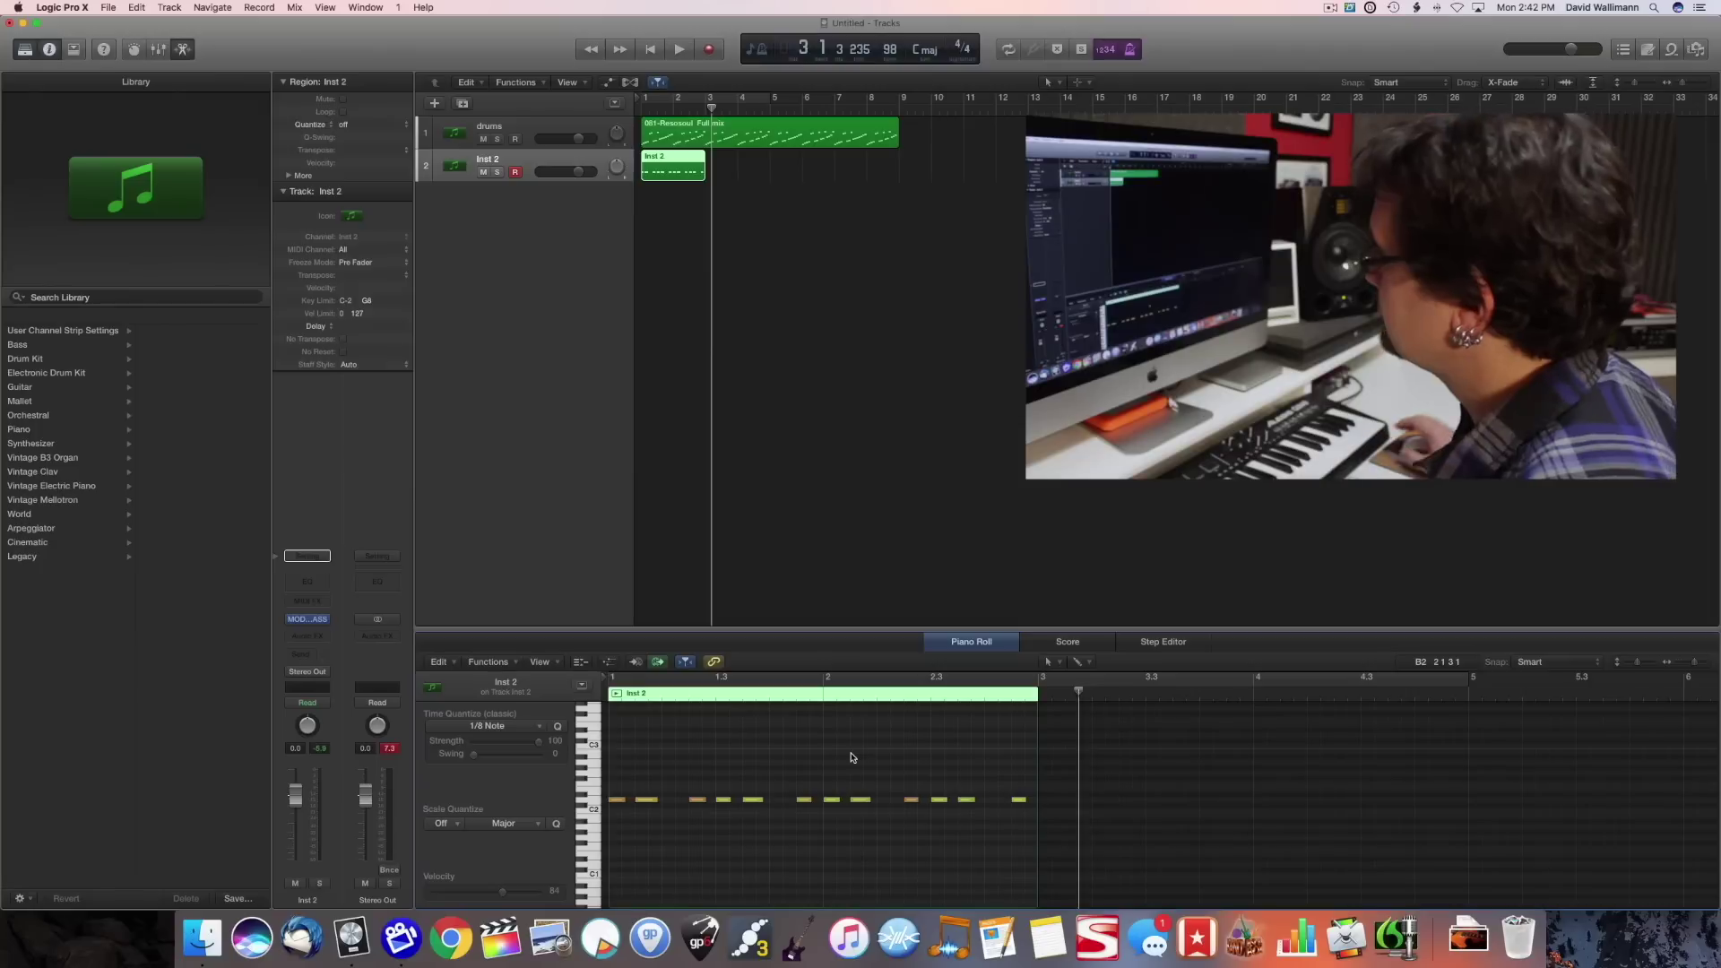
{"action": "key", "text": "space"}
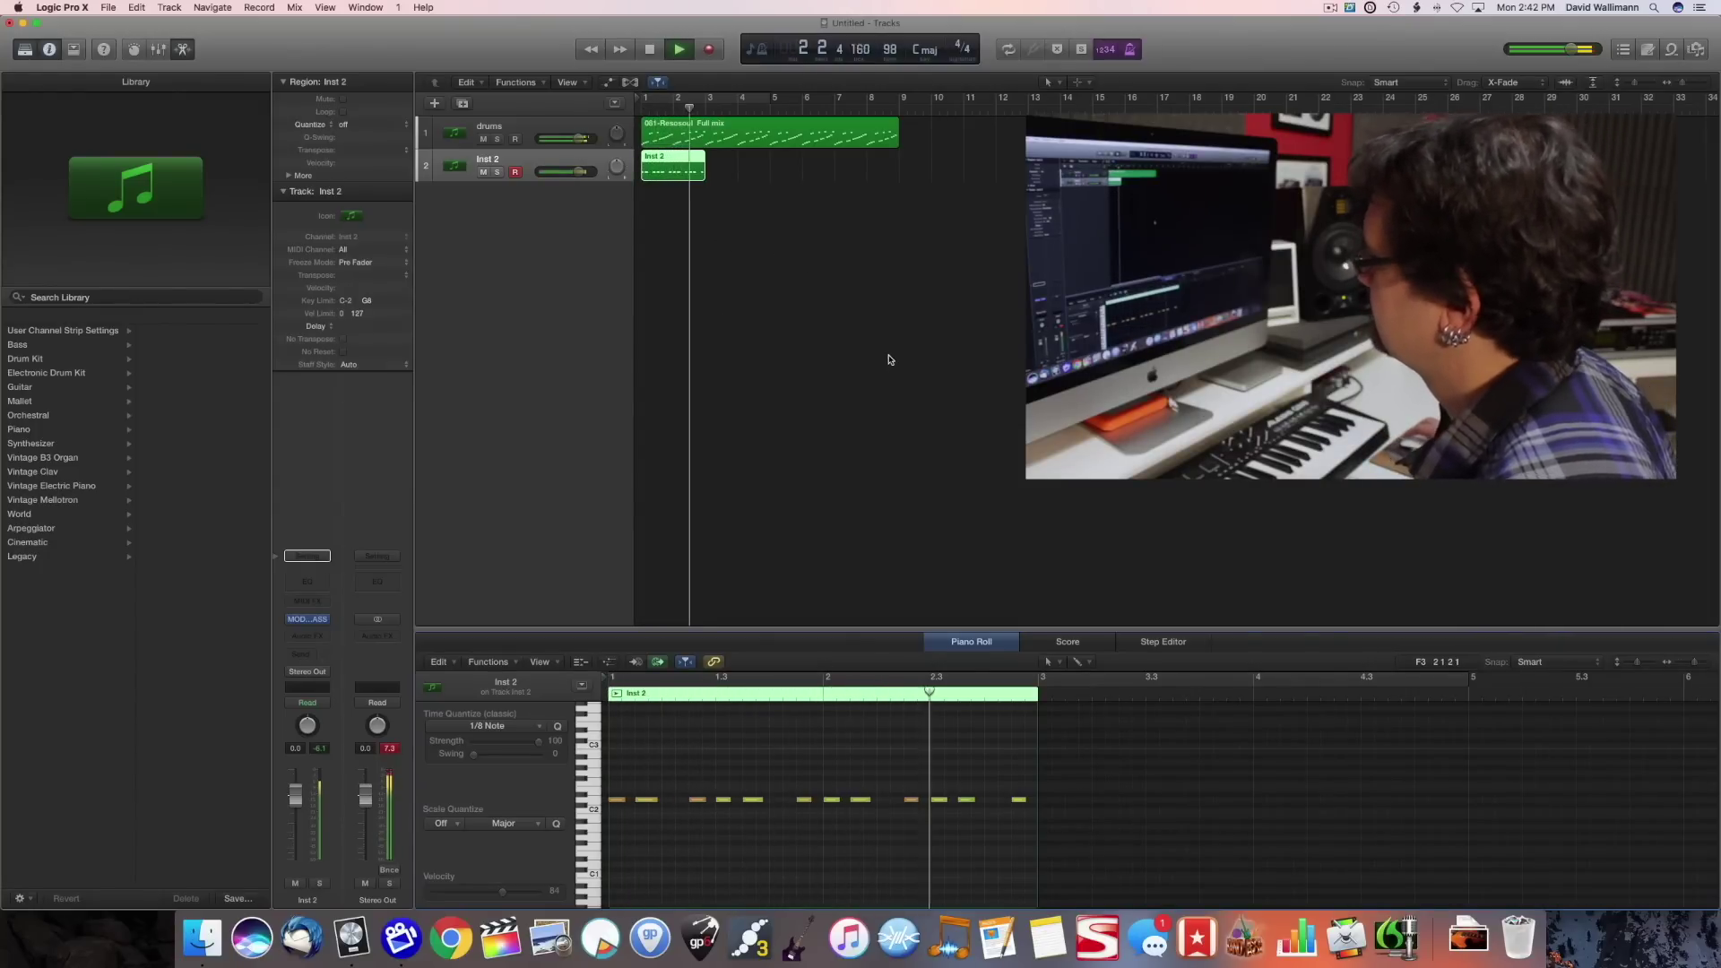
{"action": "scroll", "coordinate": [884, 358], "scroll_direction": "right", "scroll_amount": 2}
{"action": "key", "text": "space"}
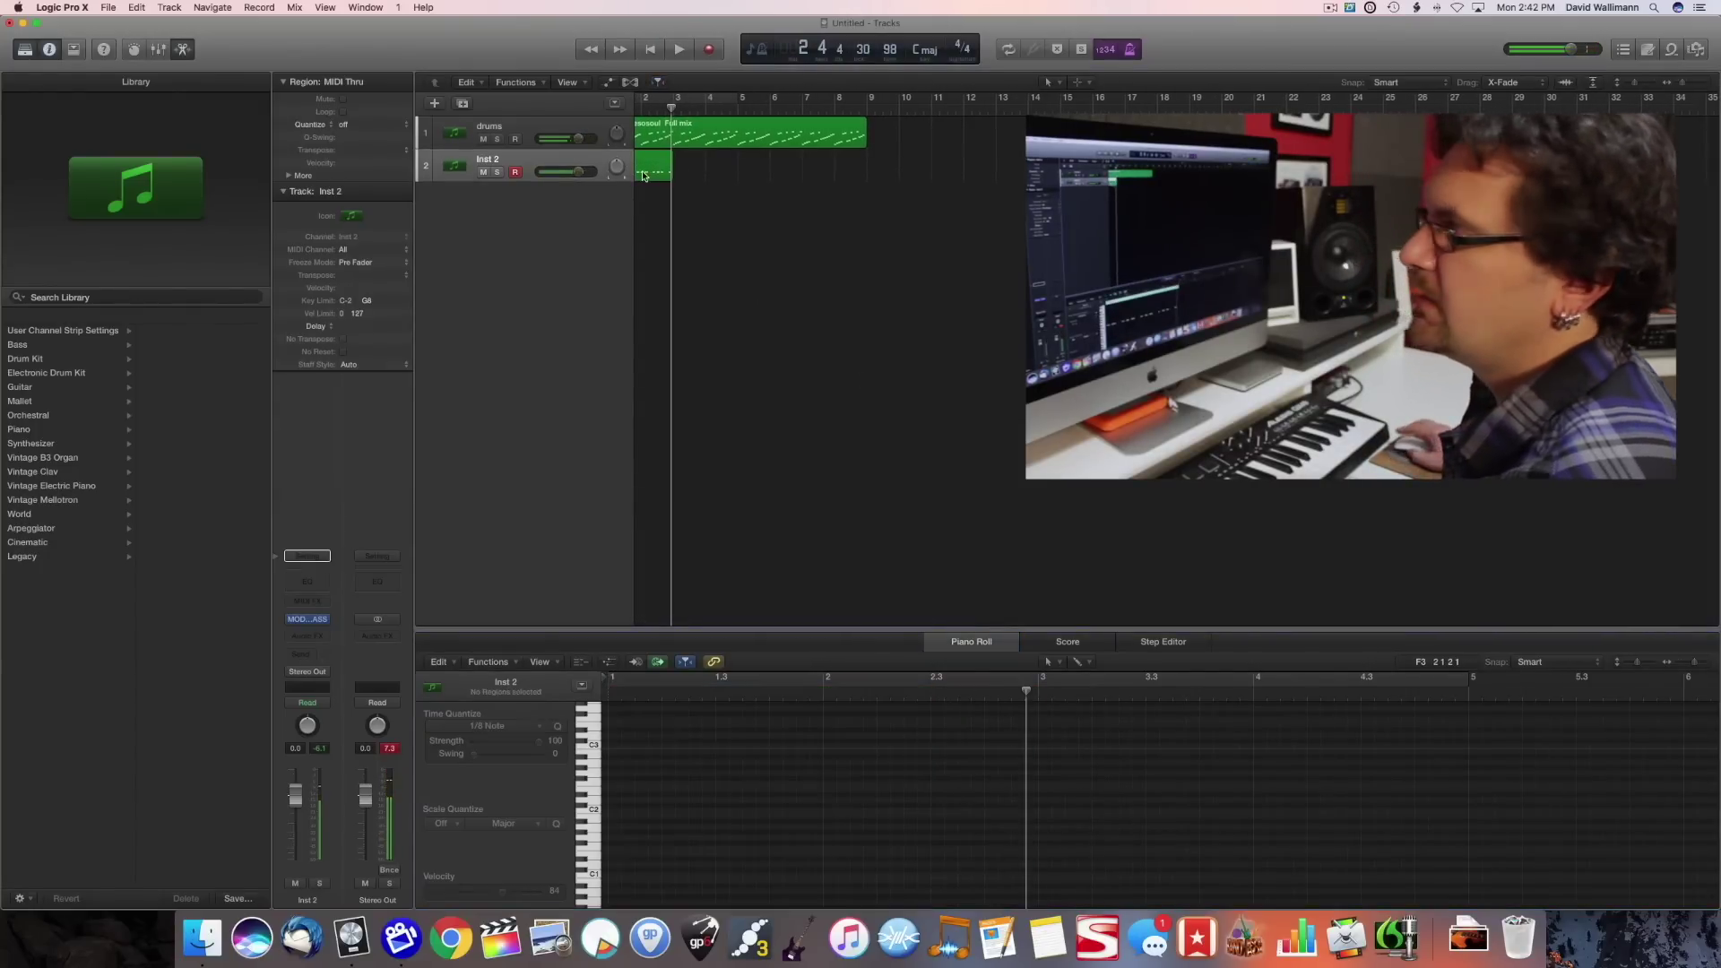
Repeat the two-bar bass region three times from bar 3 to match the drum region's length
{"action": "scroll", "coordinate": [895, 269], "scroll_direction": "left", "scroll_amount": 2}
{"action": "left_click", "coordinate": [706, 109]}
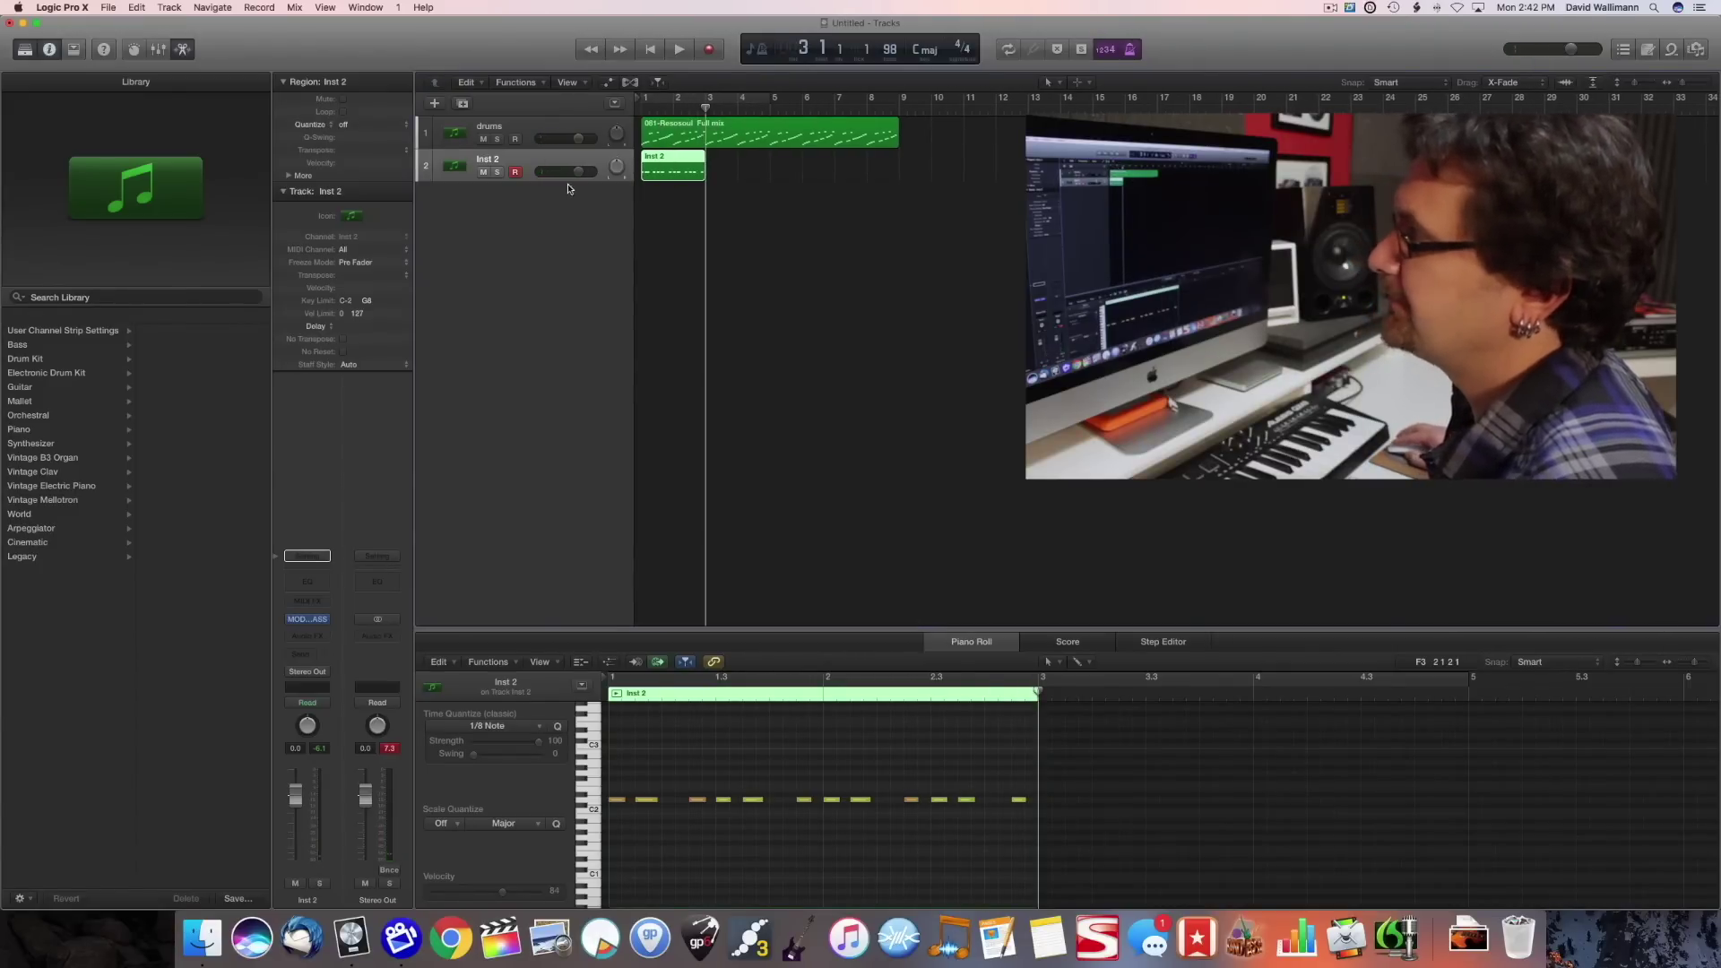
{"action": "key", "text": "super+r"}
{"action": "key", "text": "super+r"}
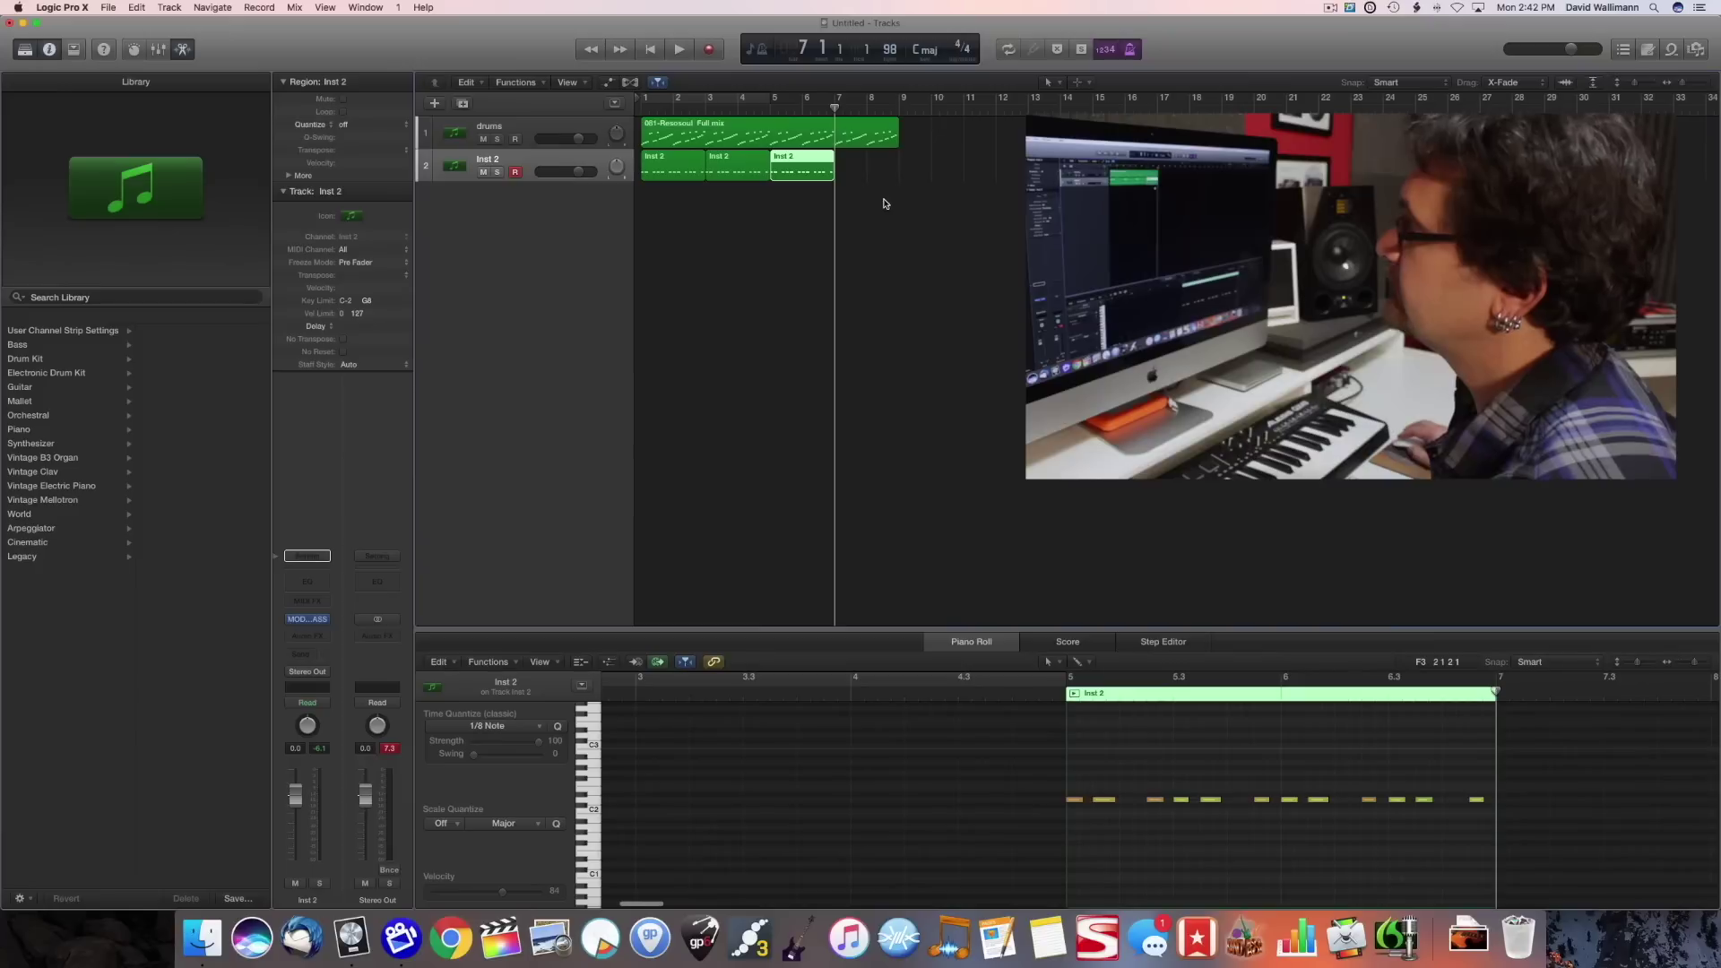
{"action": "key", "text": "super+r"}
Turn on cycling from bar 1 to bar 9 and play the drum and bass loop from the beginning
{"action": "key", "text": "c"}
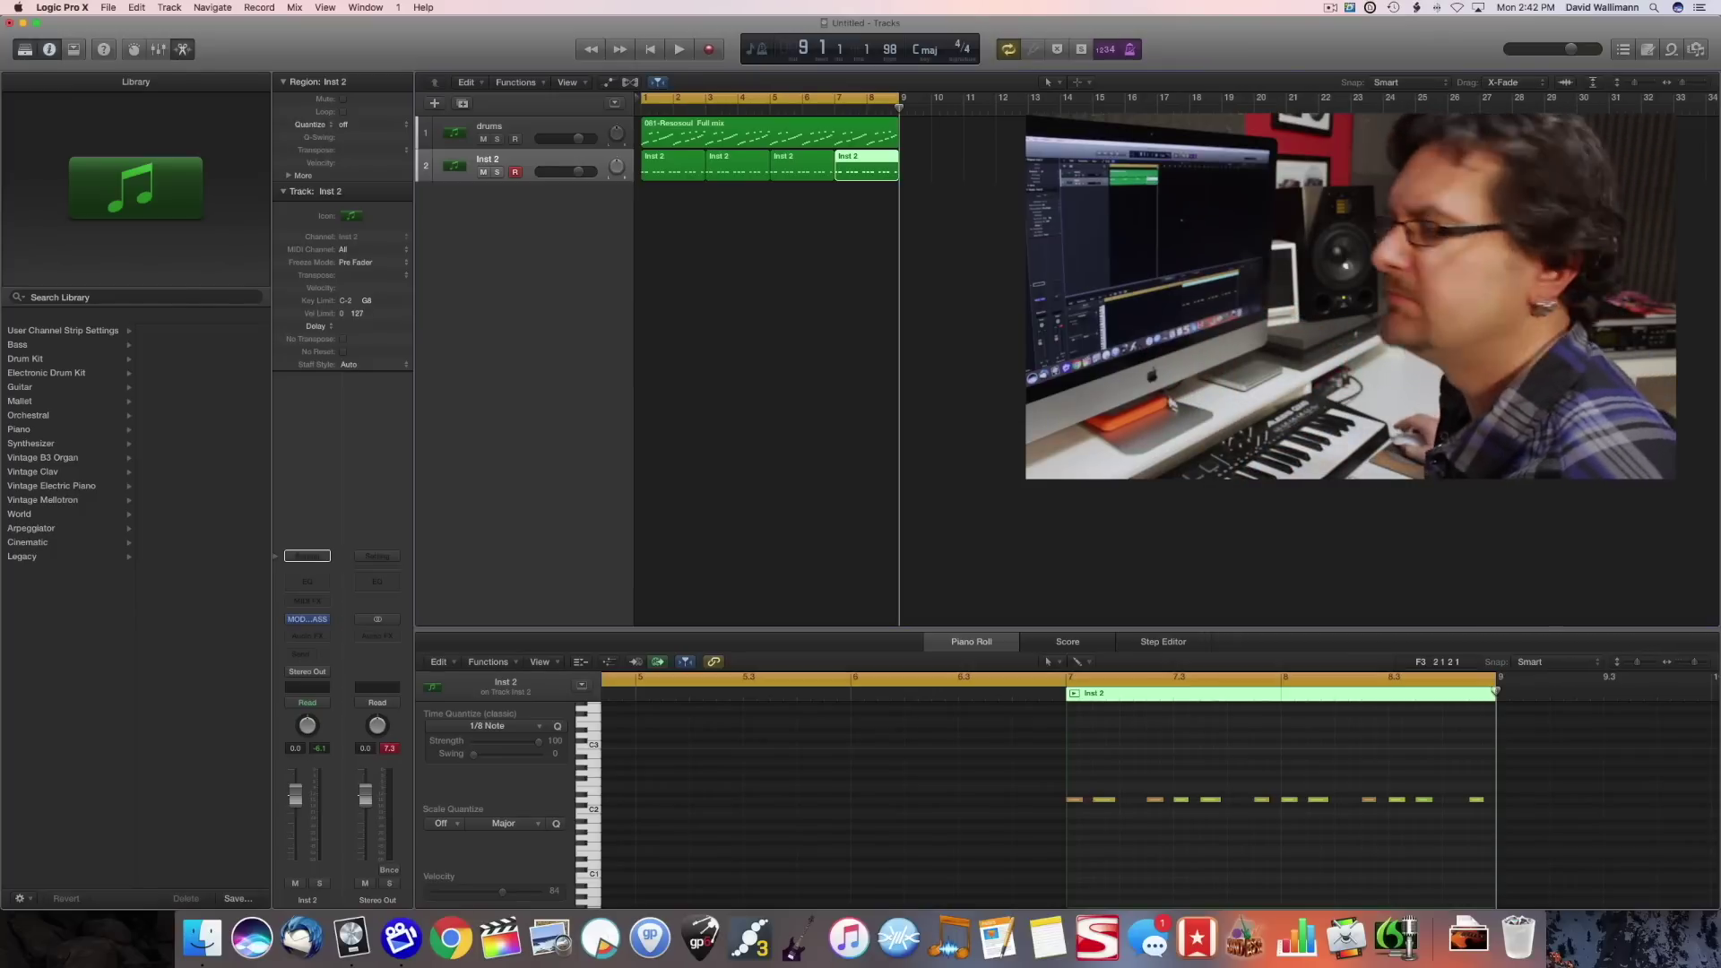
{"action": "key", "text": "Return"}
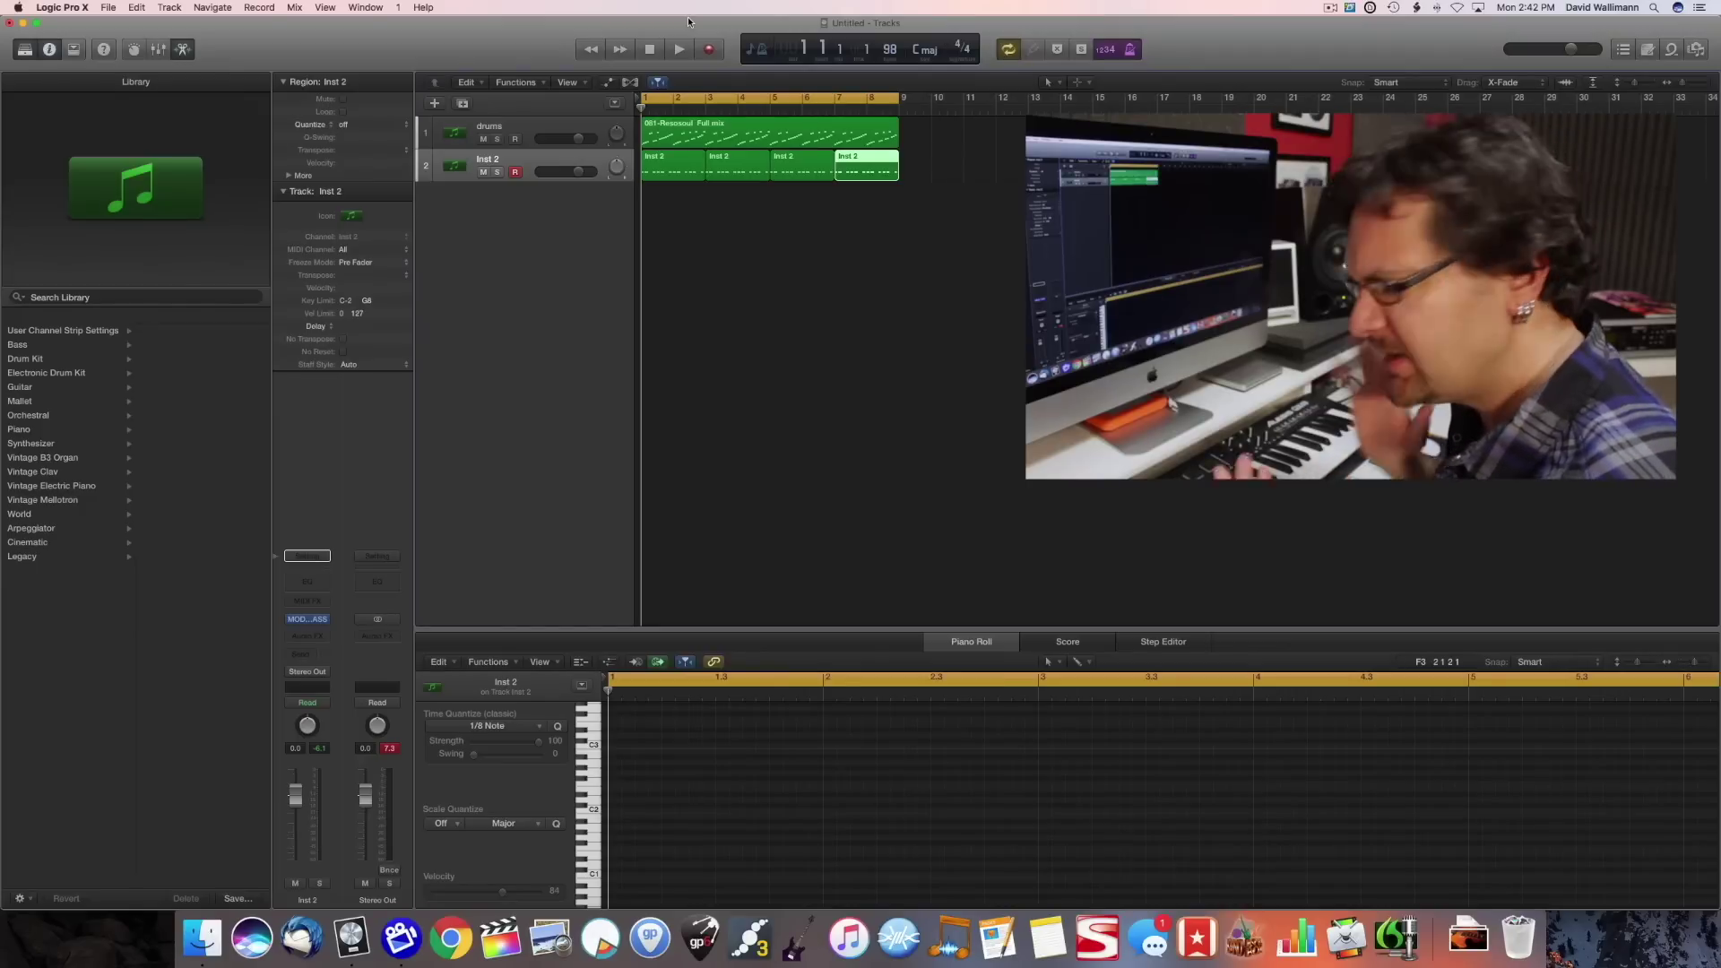
{"action": "key", "text": "space"}
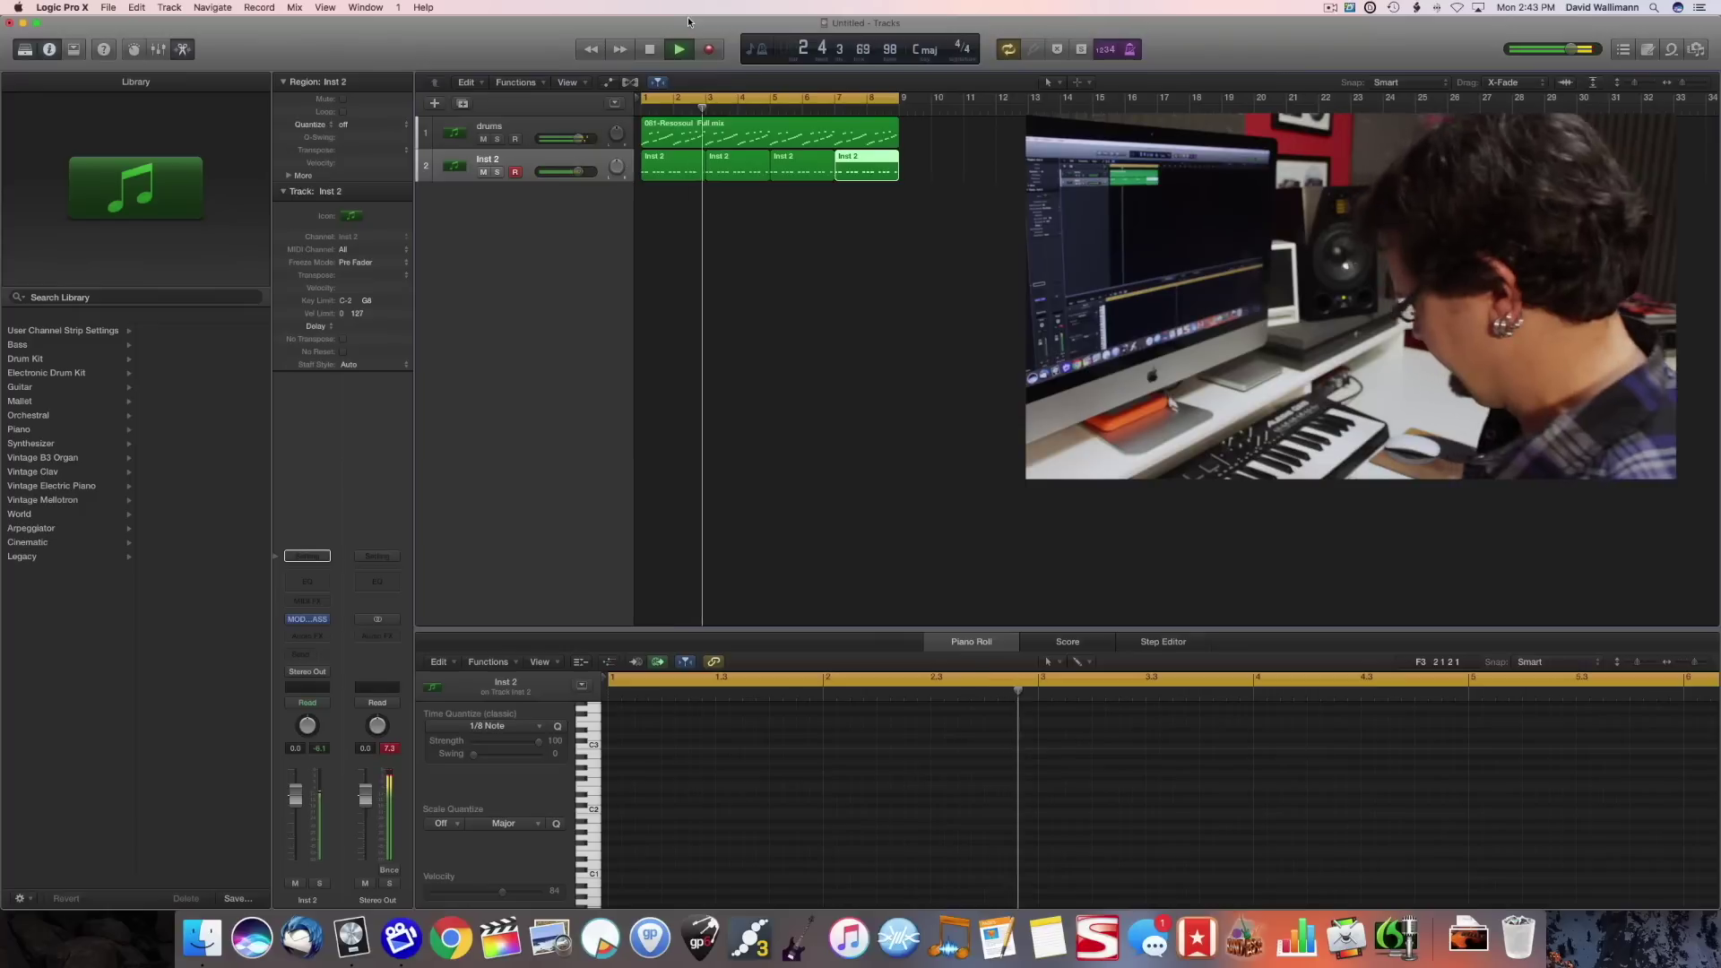
{"action": "key", "text": "space"}
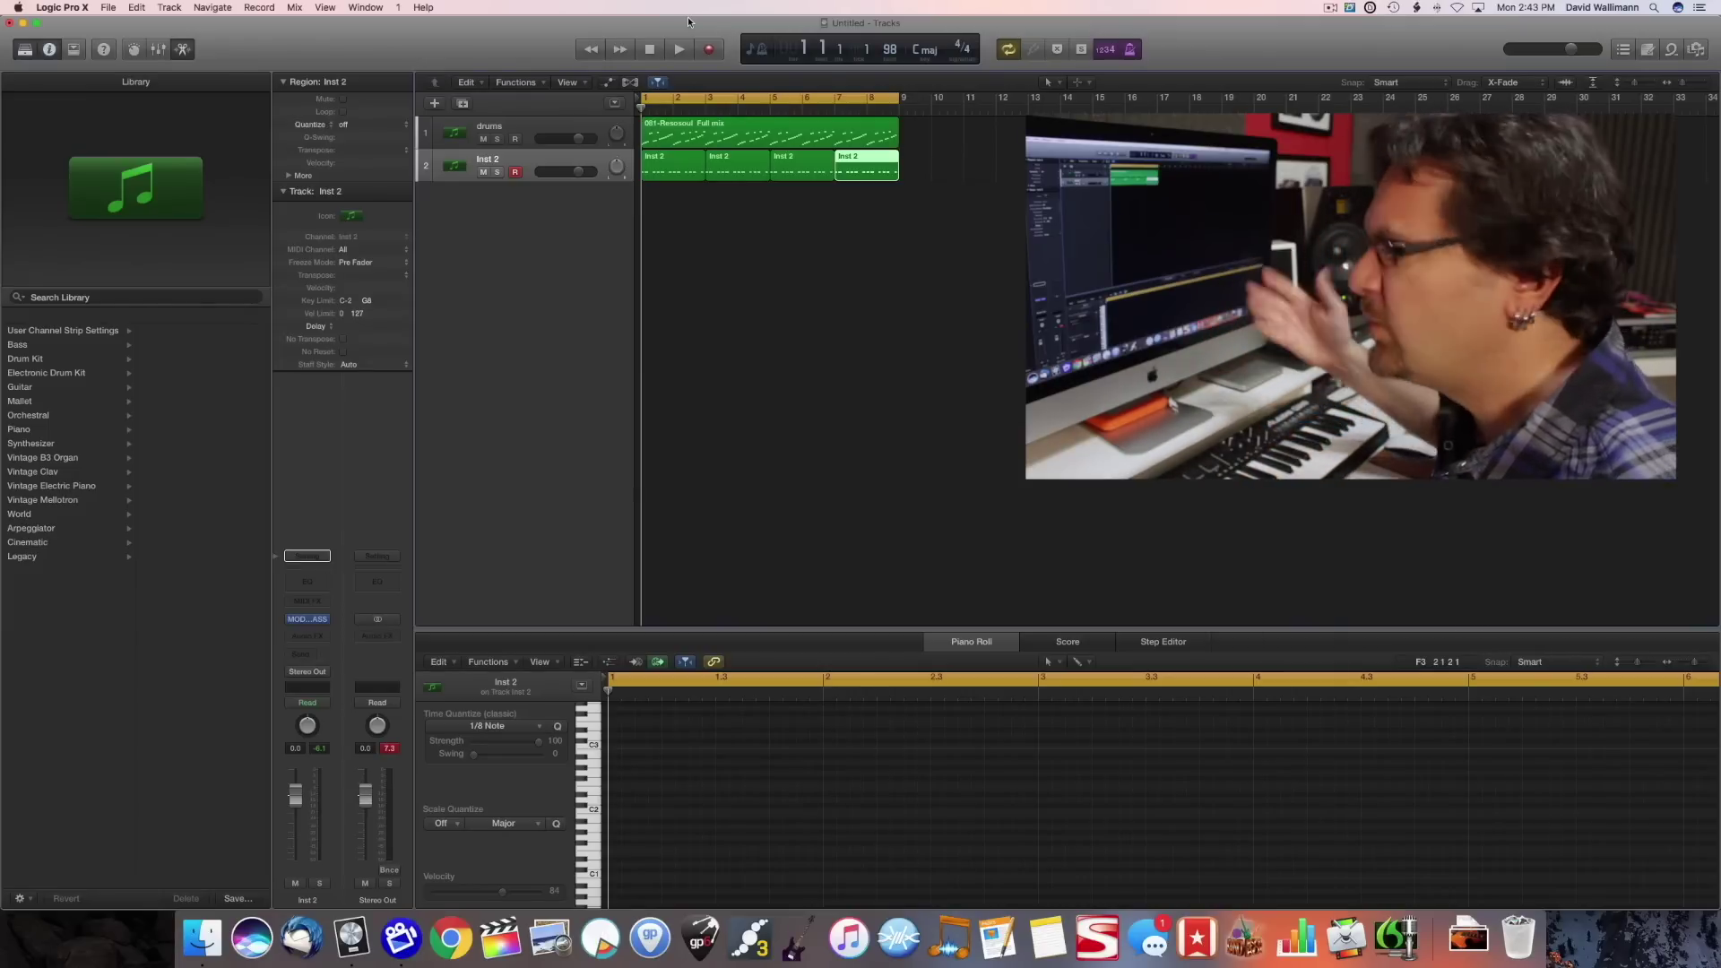
Rename the Inst 2 track as bass
{"action": "left_click", "coordinate": [519, 159]}
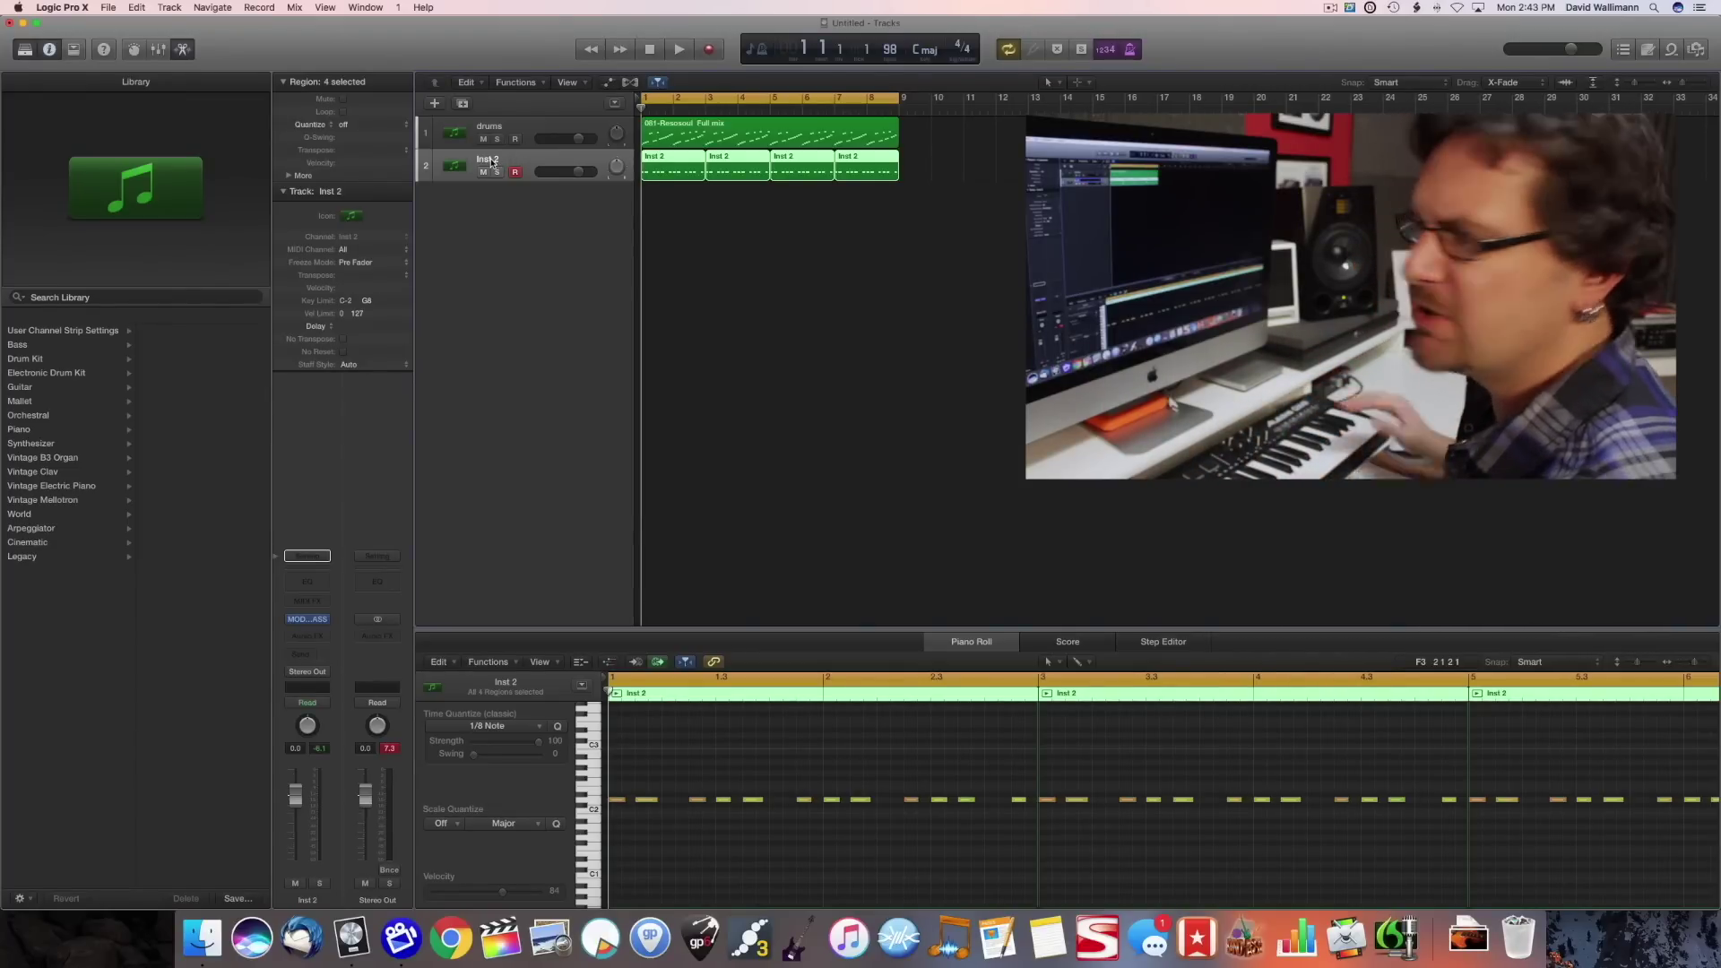
{"action": "double_click", "coordinate": [491, 160]}
{"action": "type", "text": "bass"}
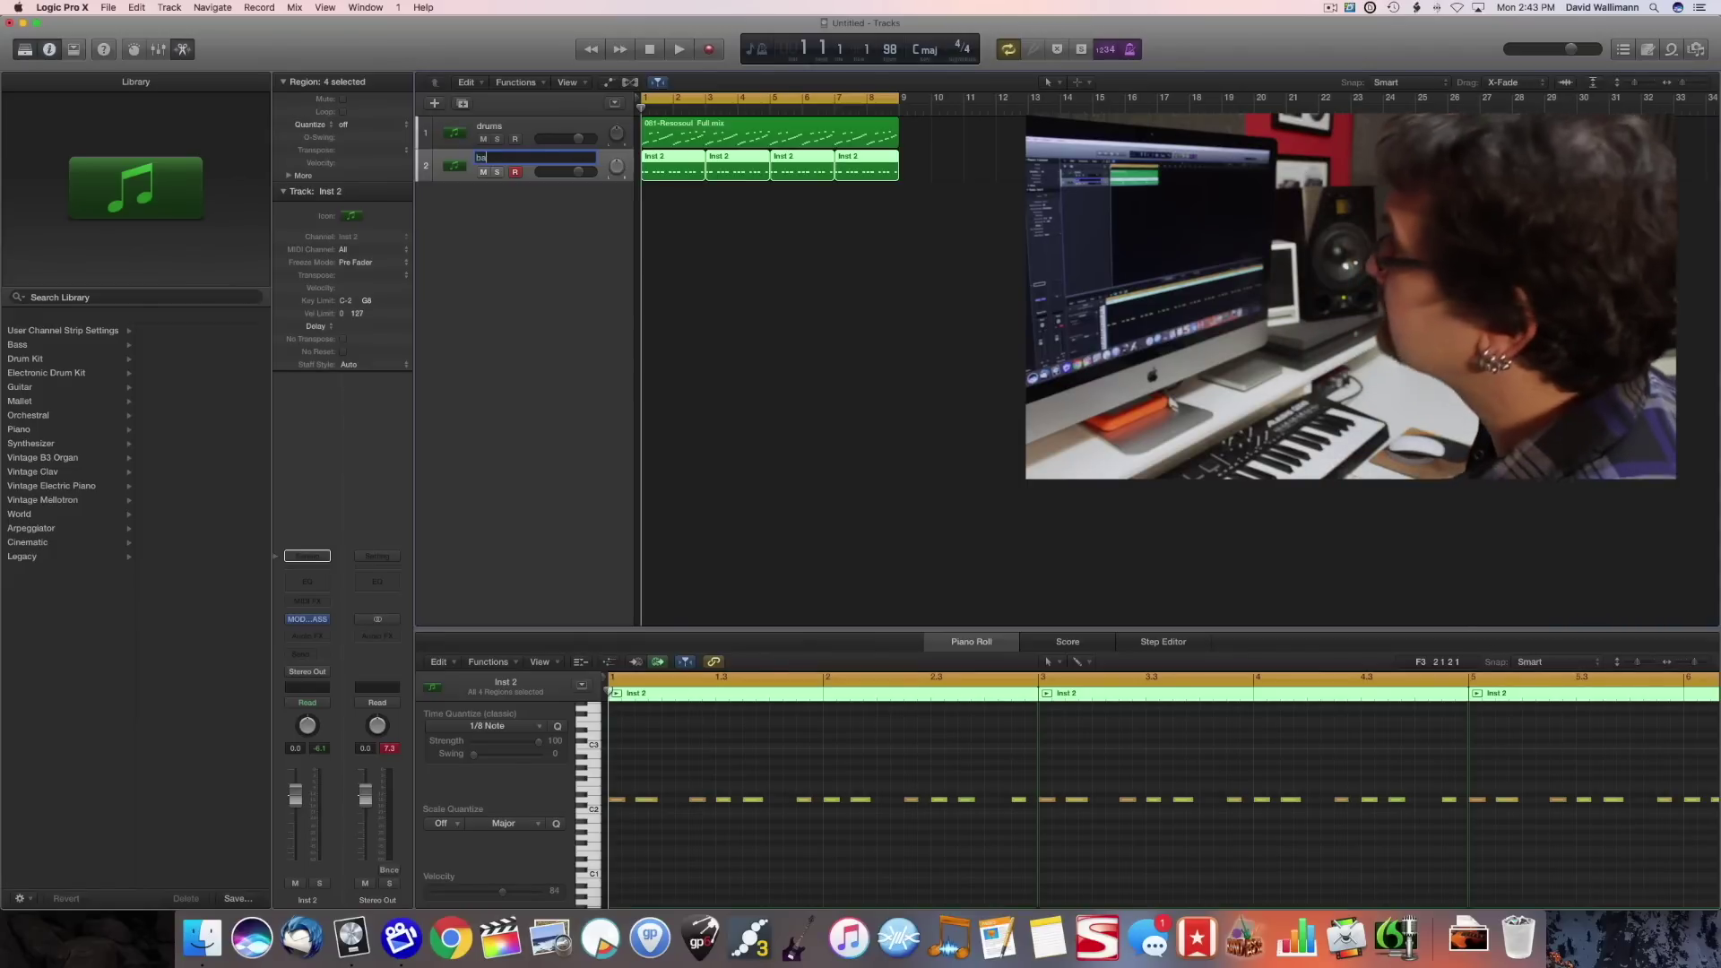
{"action": "key", "text": "Return"}
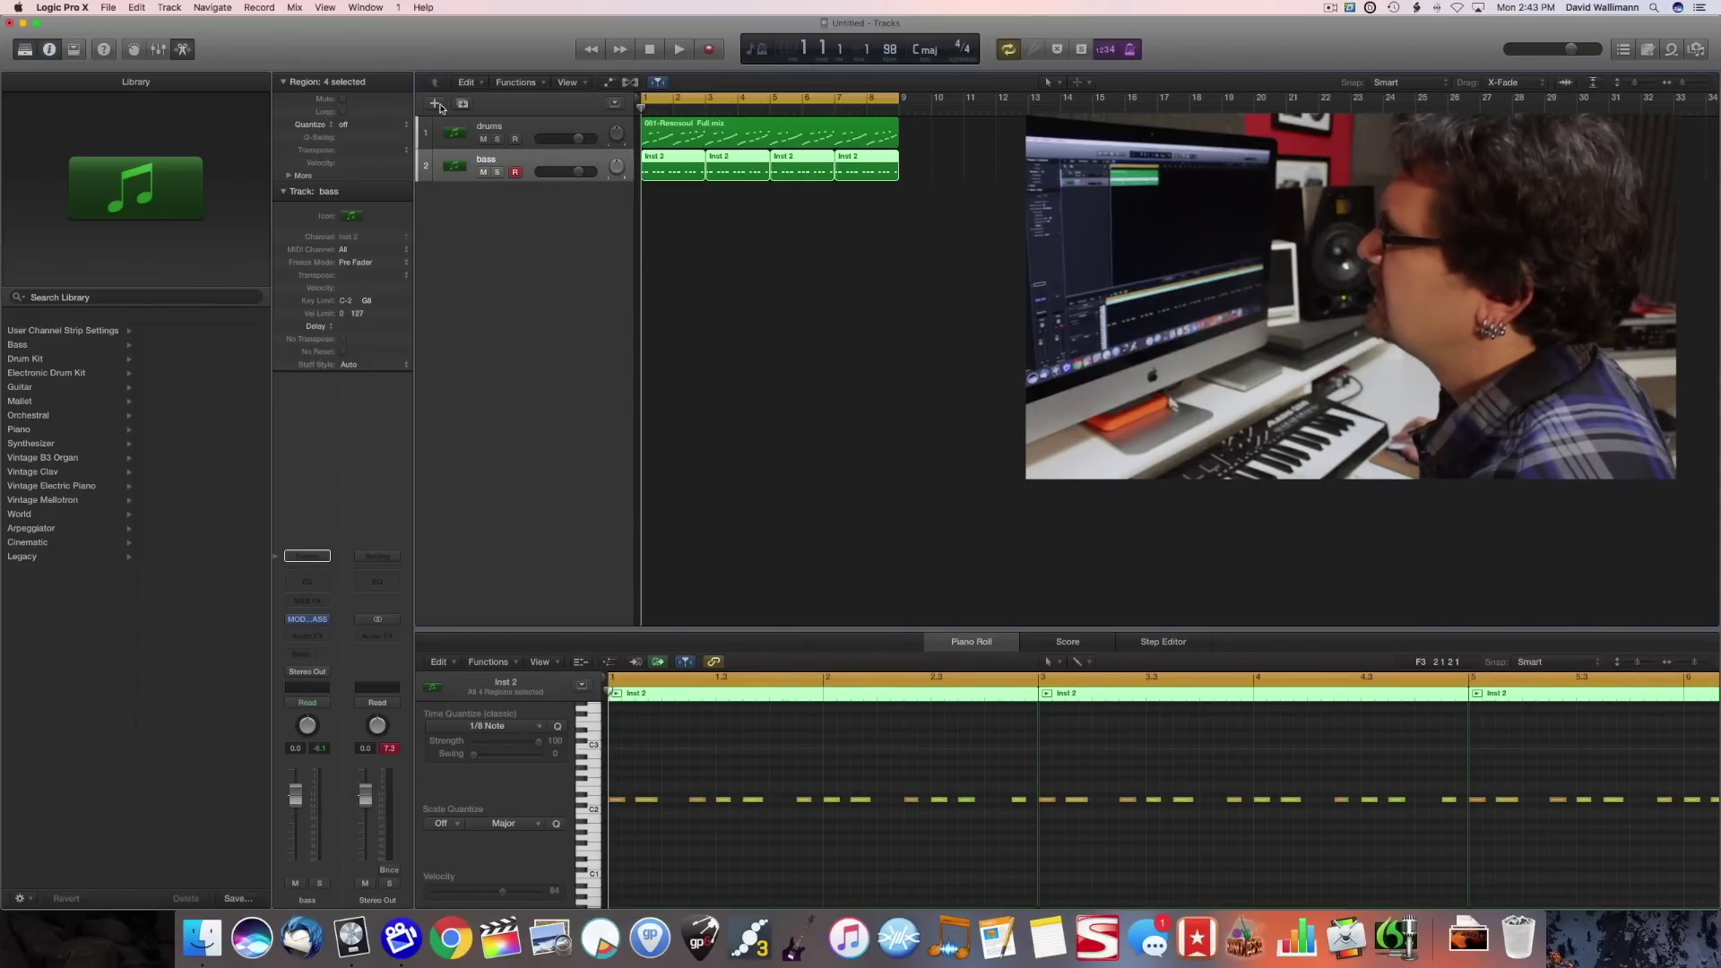
Create one new software instrument track with the stereo version of Spectrasonics Omnisphere as its instrument
{"action": "left_click", "coordinate": [436, 104]}
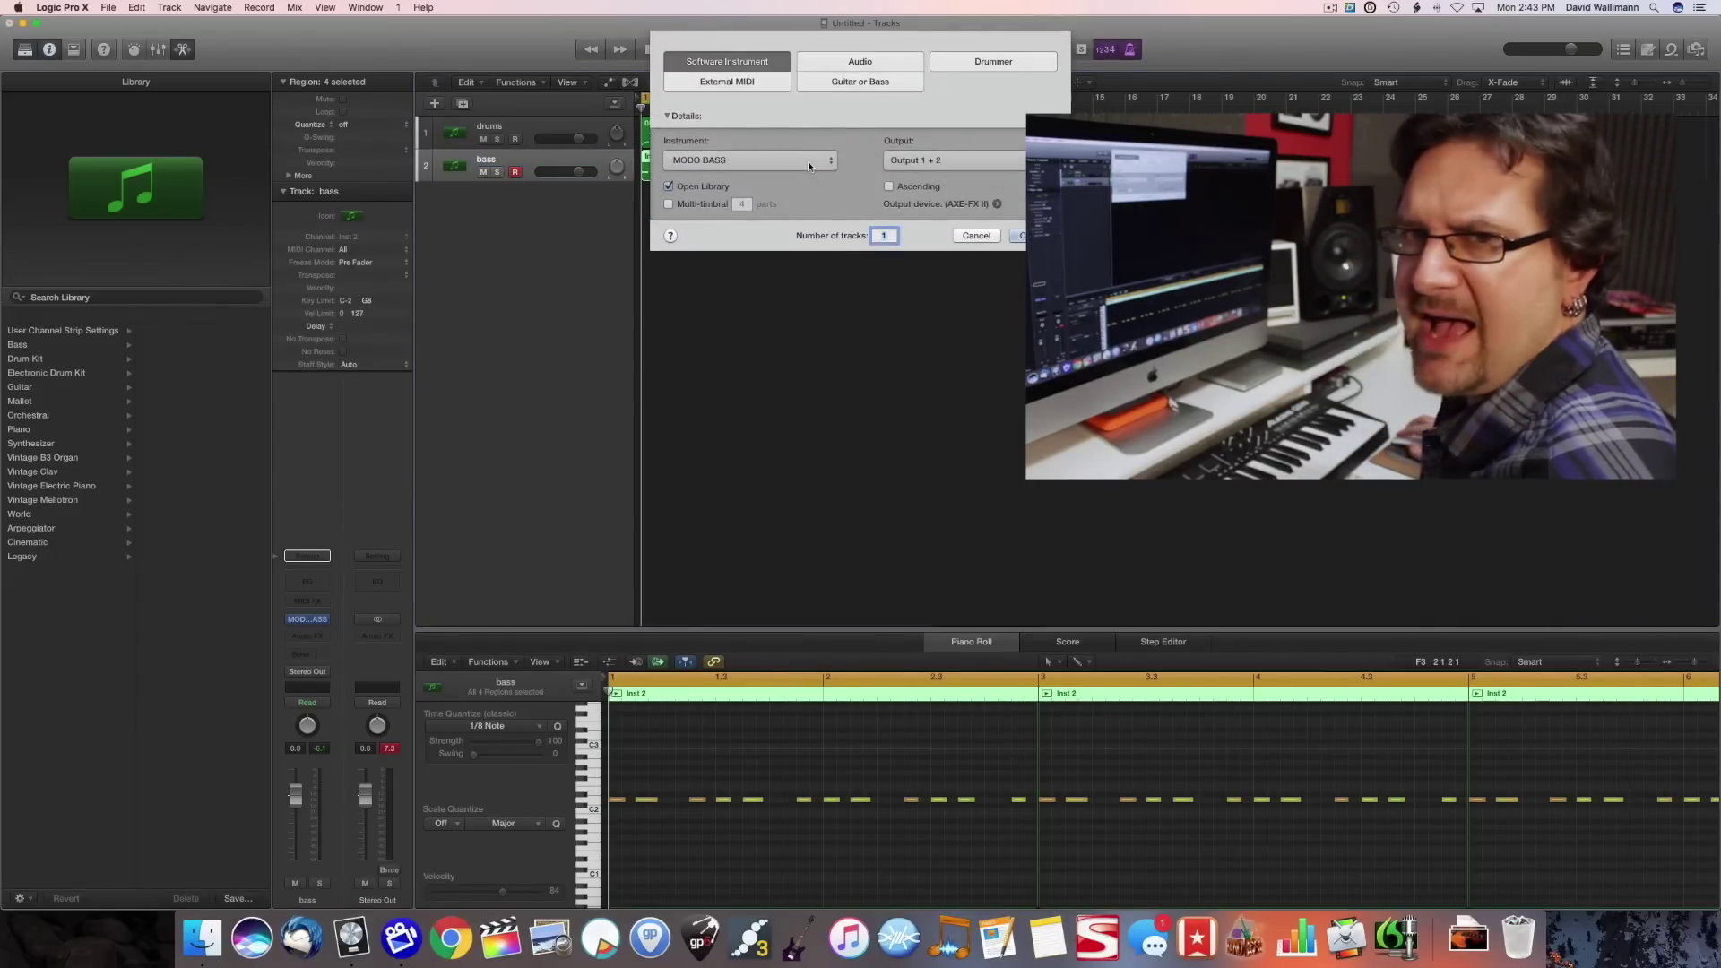
{"action": "left_click", "coordinate": [809, 159]}
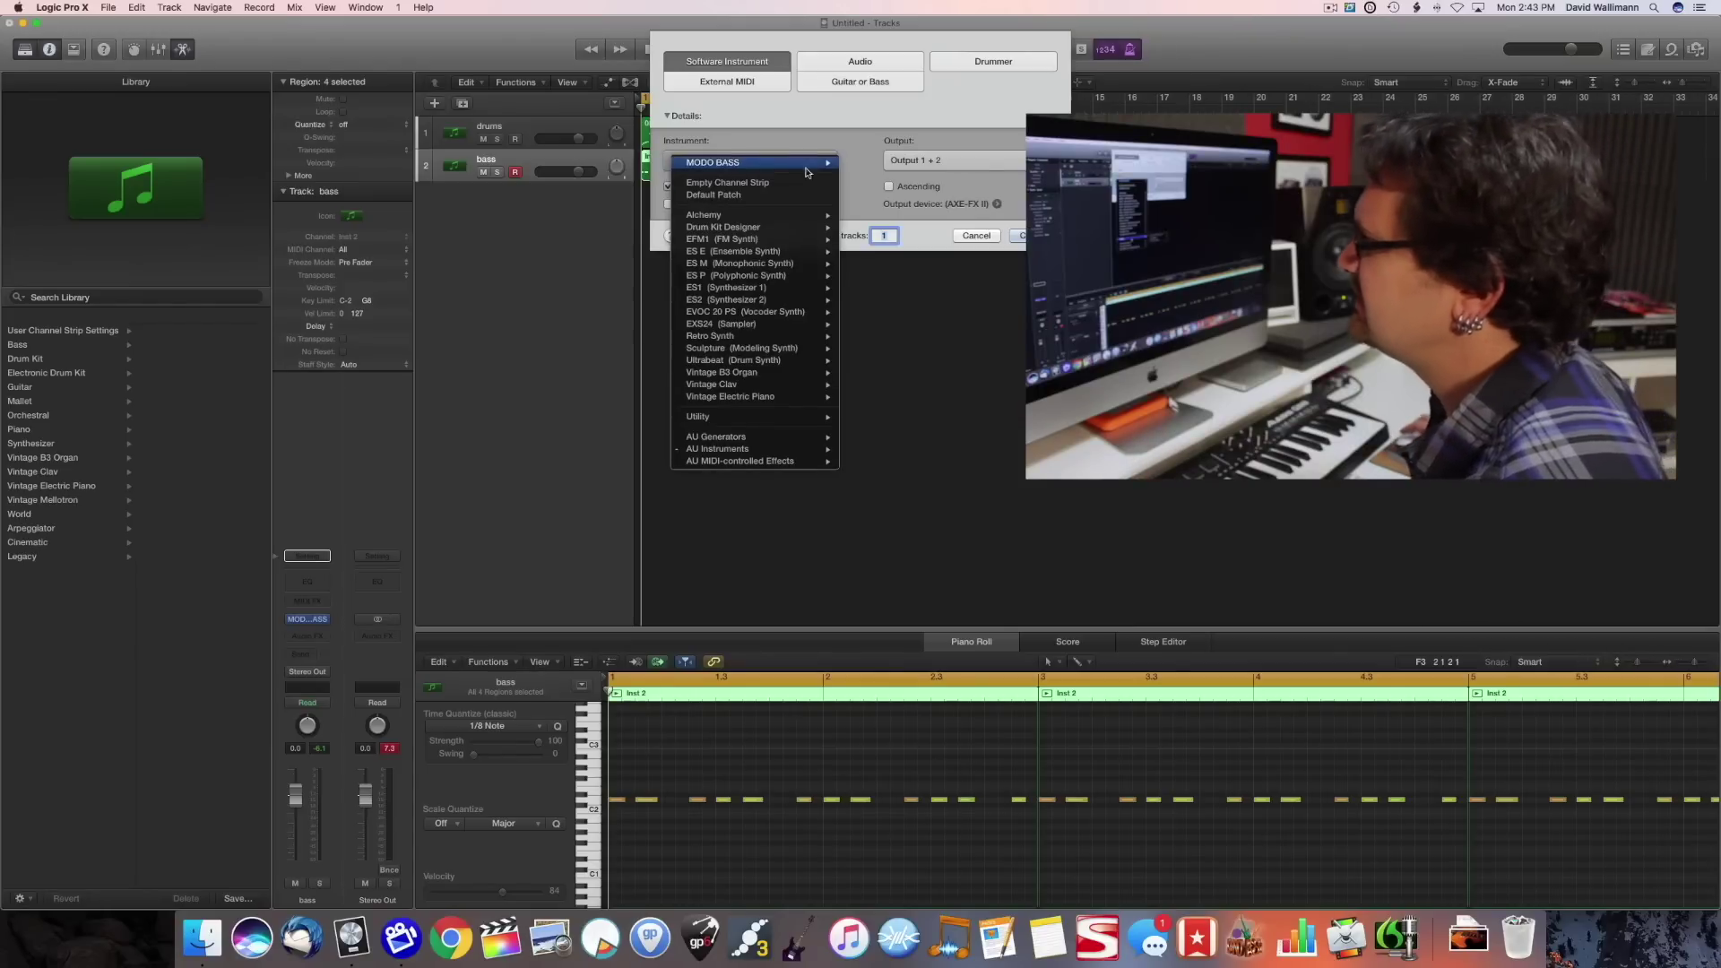
{"action": "mouse_move", "coordinate": [753, 449]}
{"action": "mouse_move", "coordinate": [897, 473]}
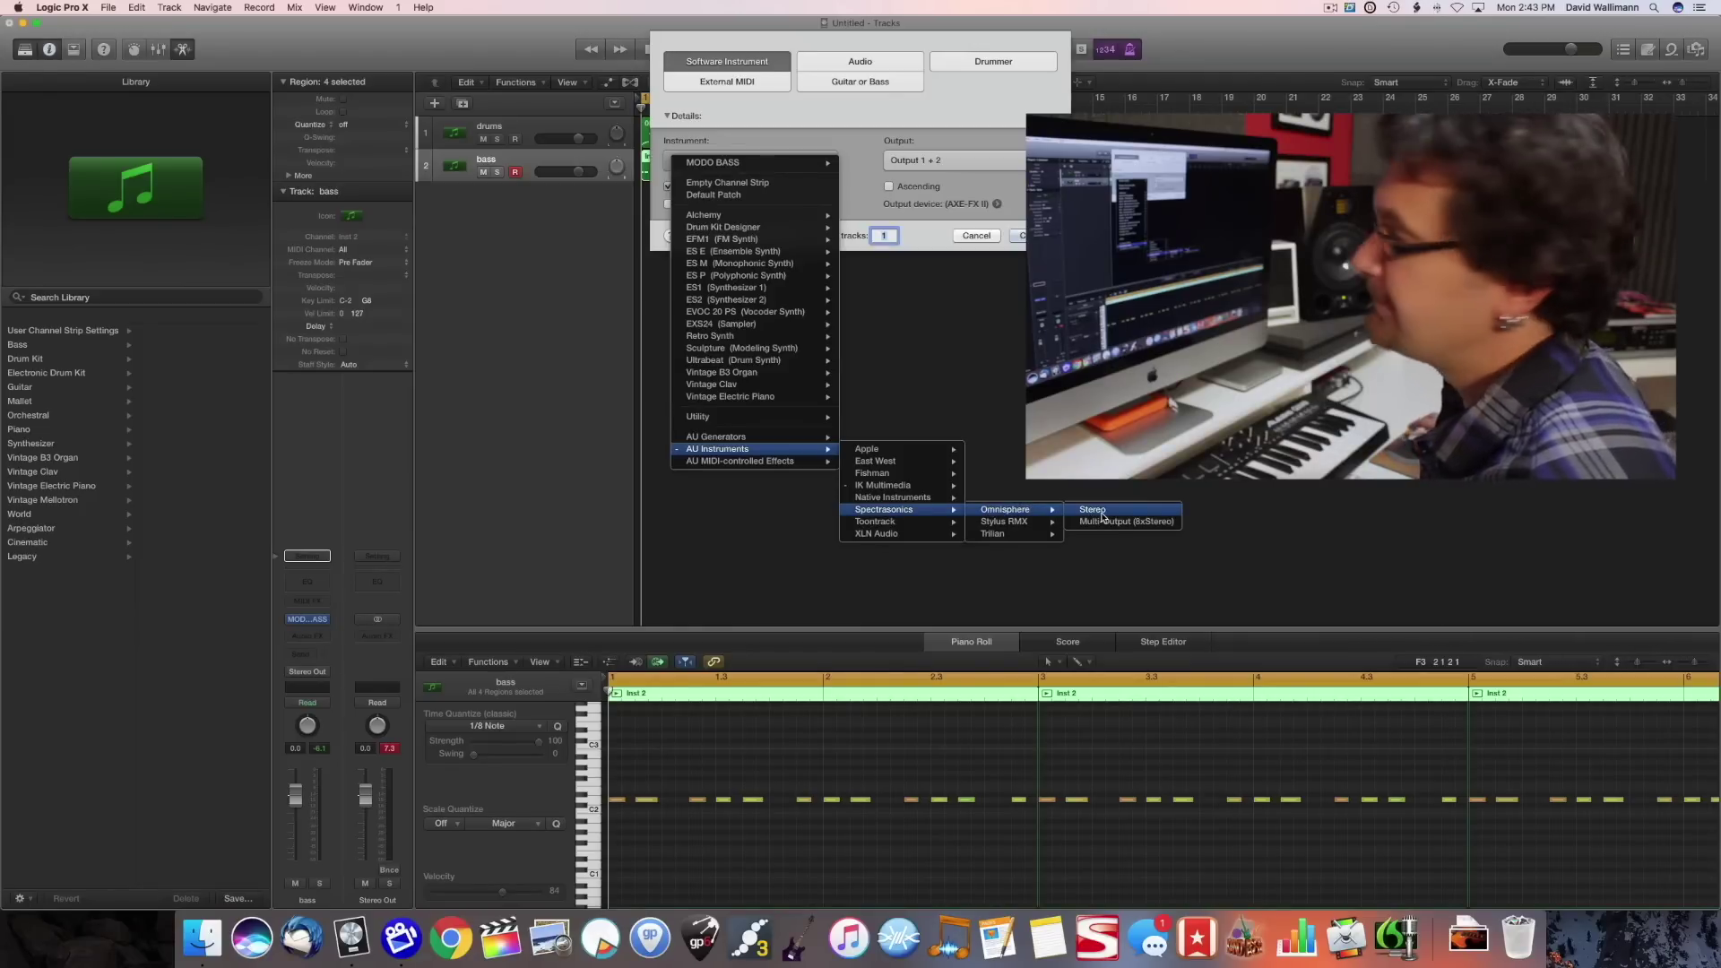
{"action": "left_click", "coordinate": [1100, 514]}
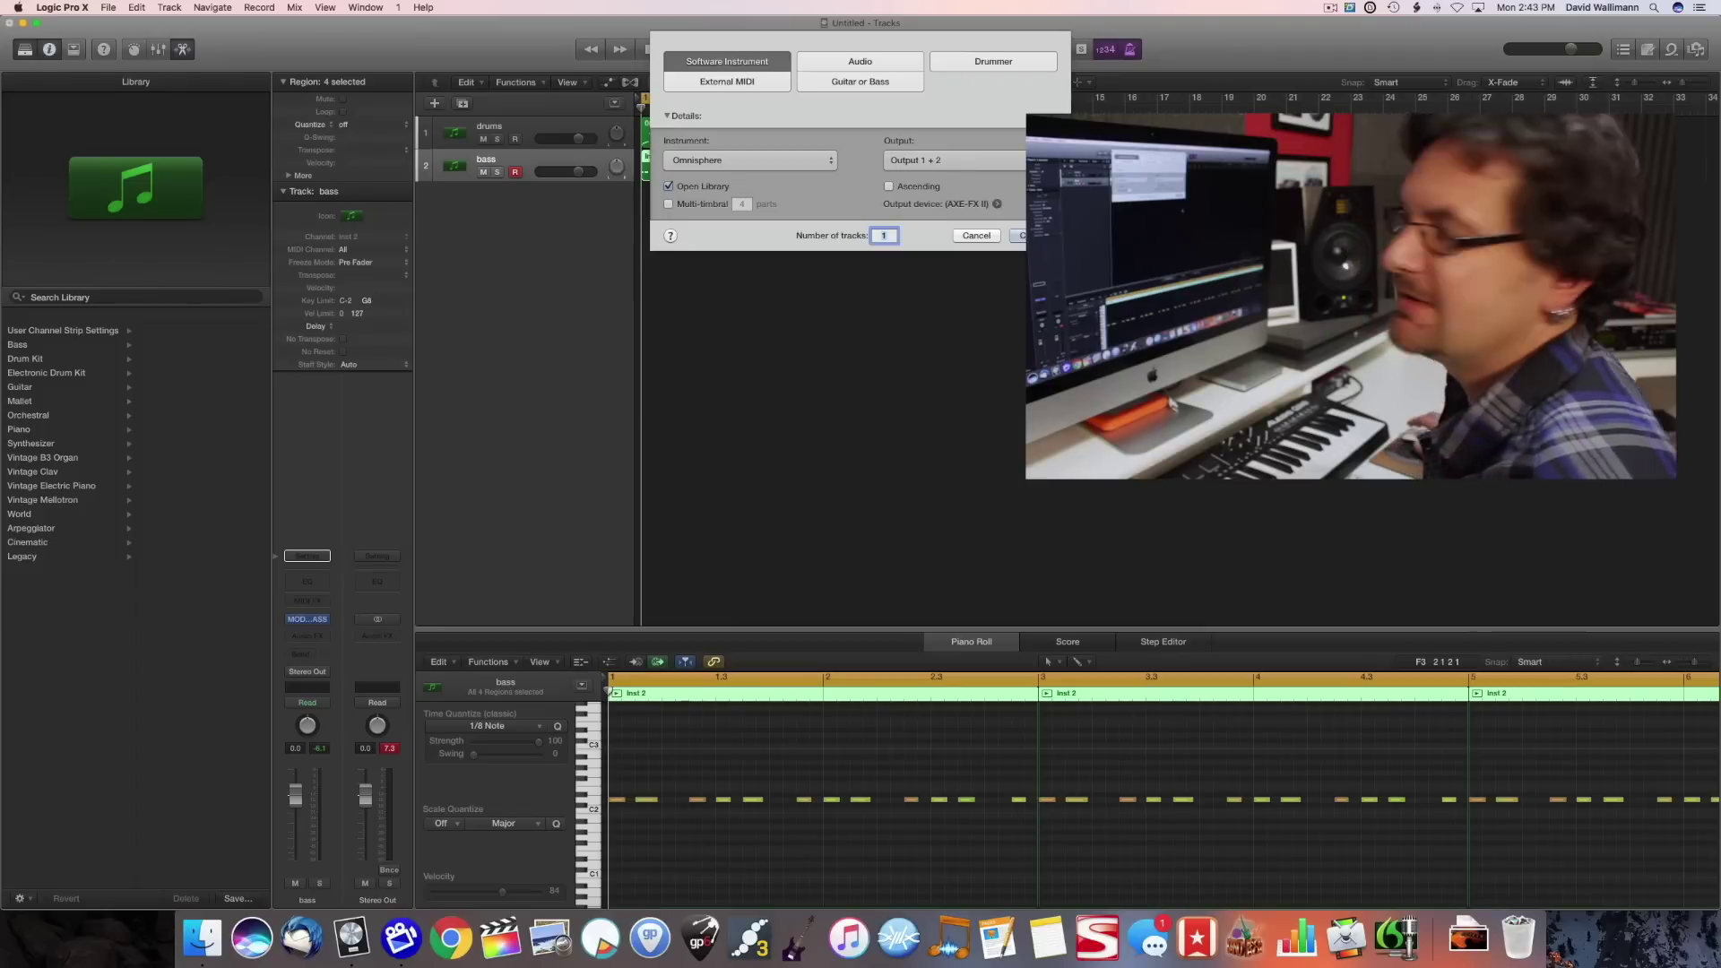
{"action": "key", "text": "Return"}
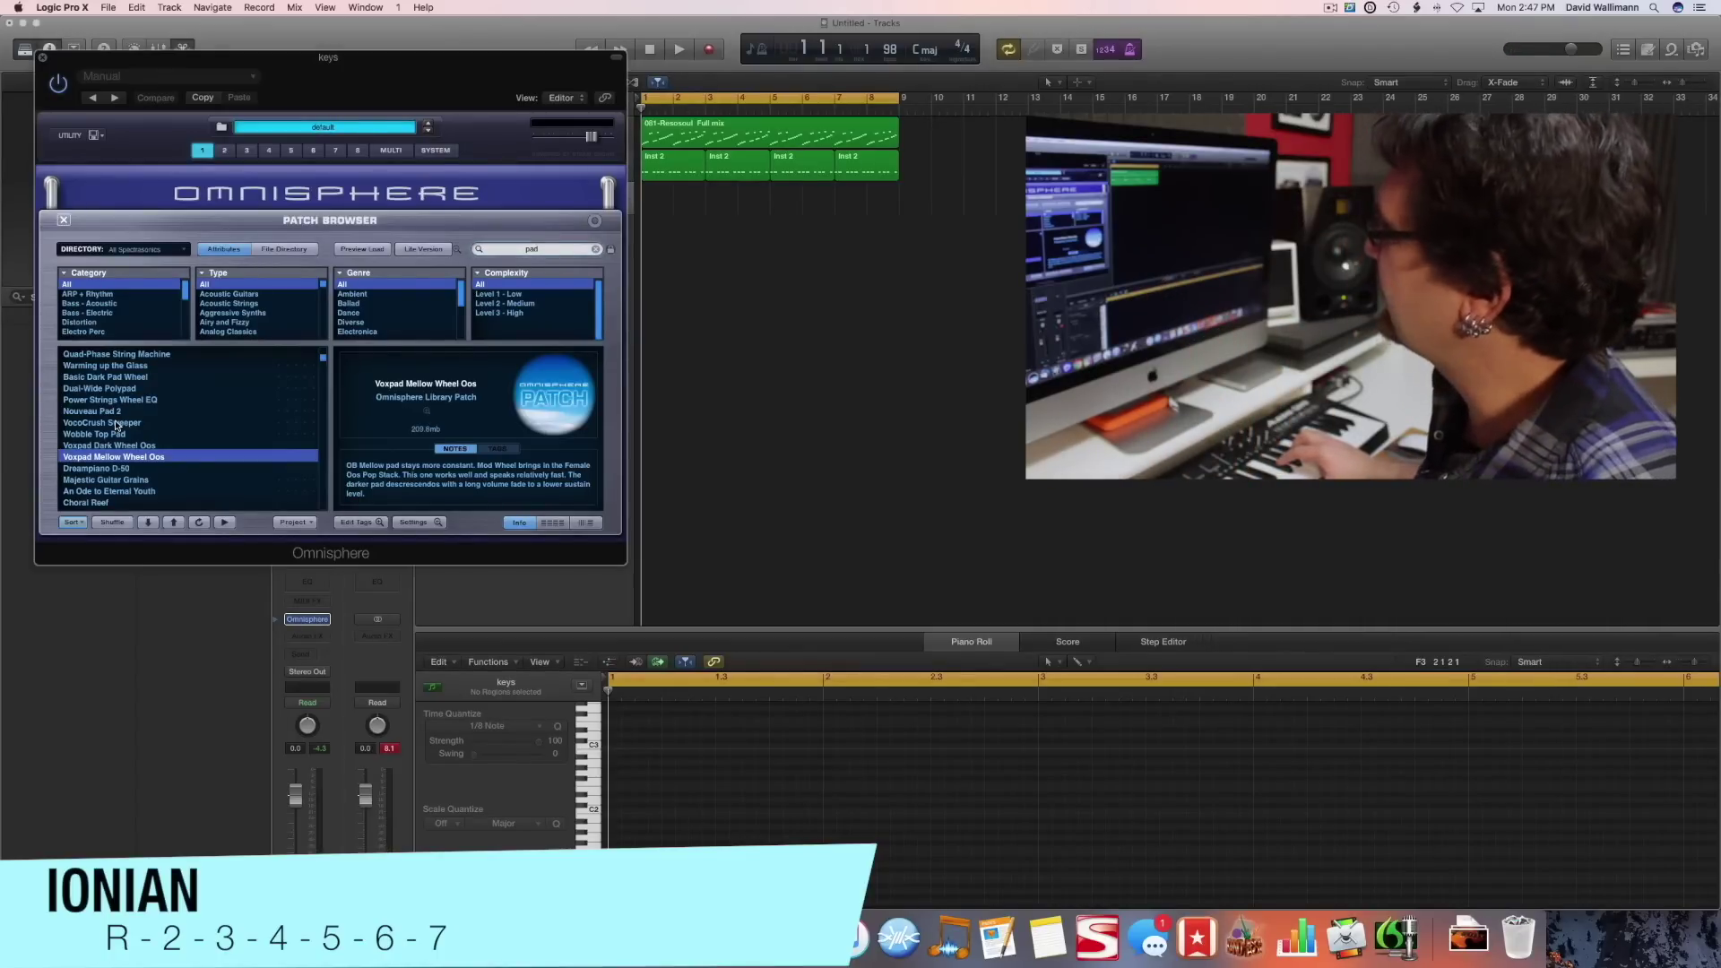
Record a sustained chord on the keys track as a two-bar region from bar 1 and quantize its notes to 1/8 notes
{"action": "key", "text": "space"}
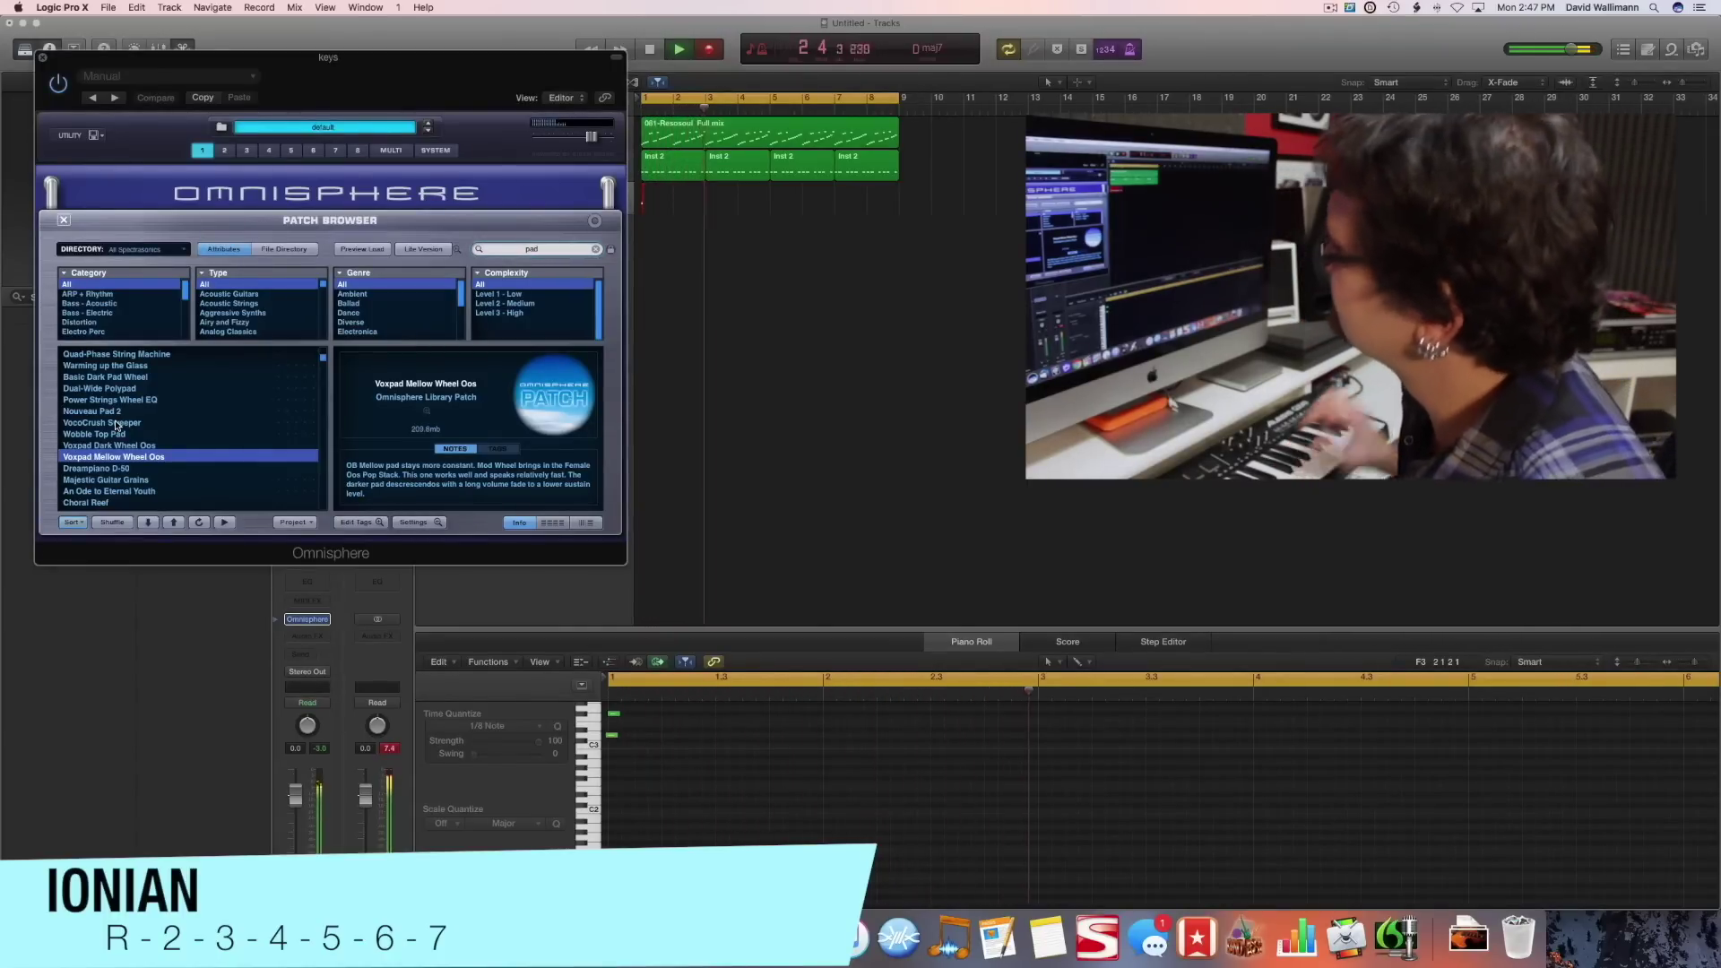
{"action": "key", "text": "space"}
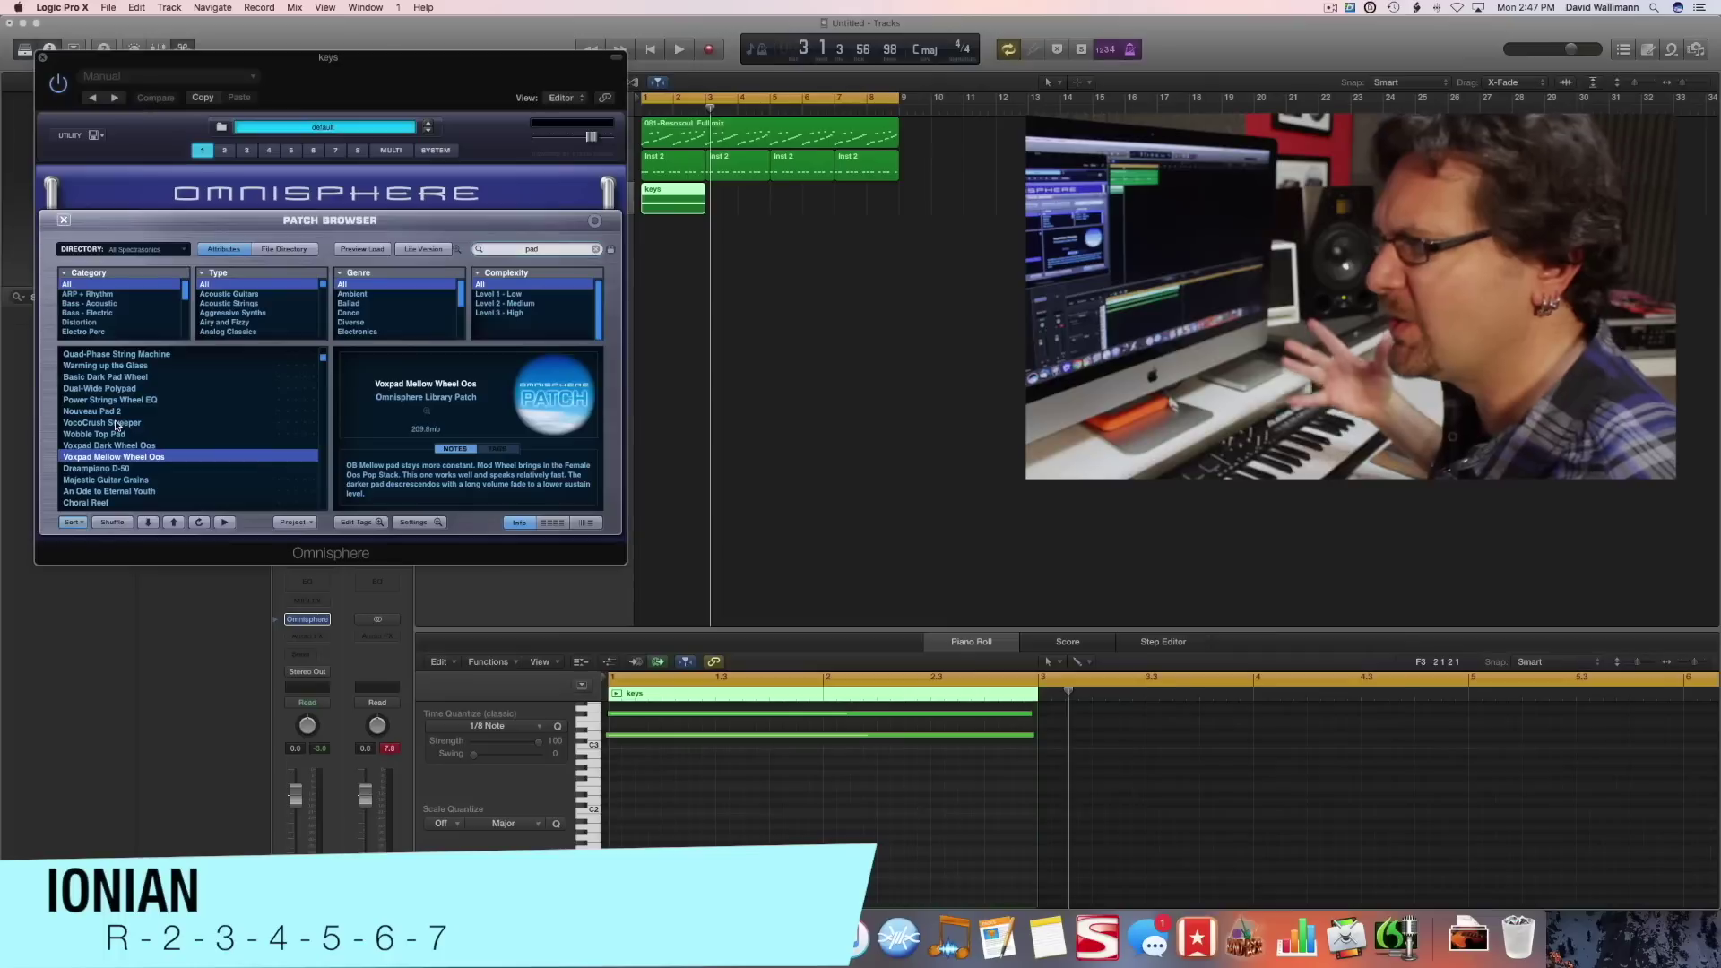
{"action": "left_click", "coordinate": [561, 729]}
{"action": "key", "text": "super+a"}
{"action": "key", "text": "space"}
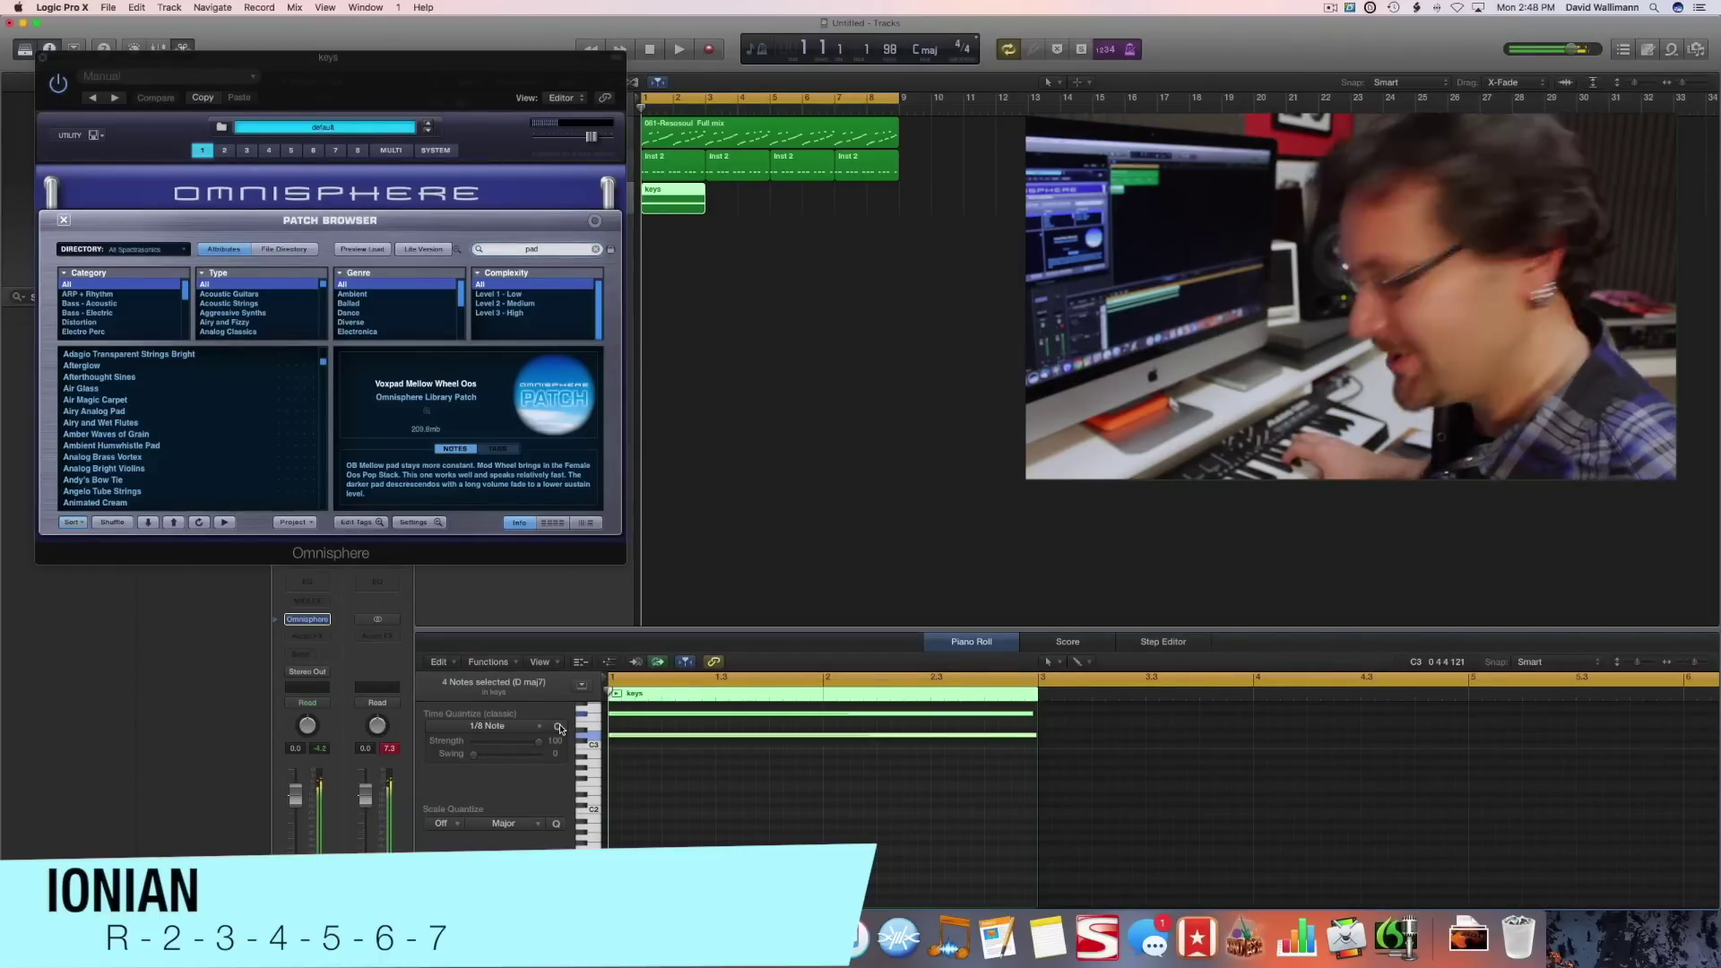
Record a second two-bar chord on the keys track from bar 3 and quantize the notes of both keys regions to 1/8 notes
{"action": "key", "text": "r"}
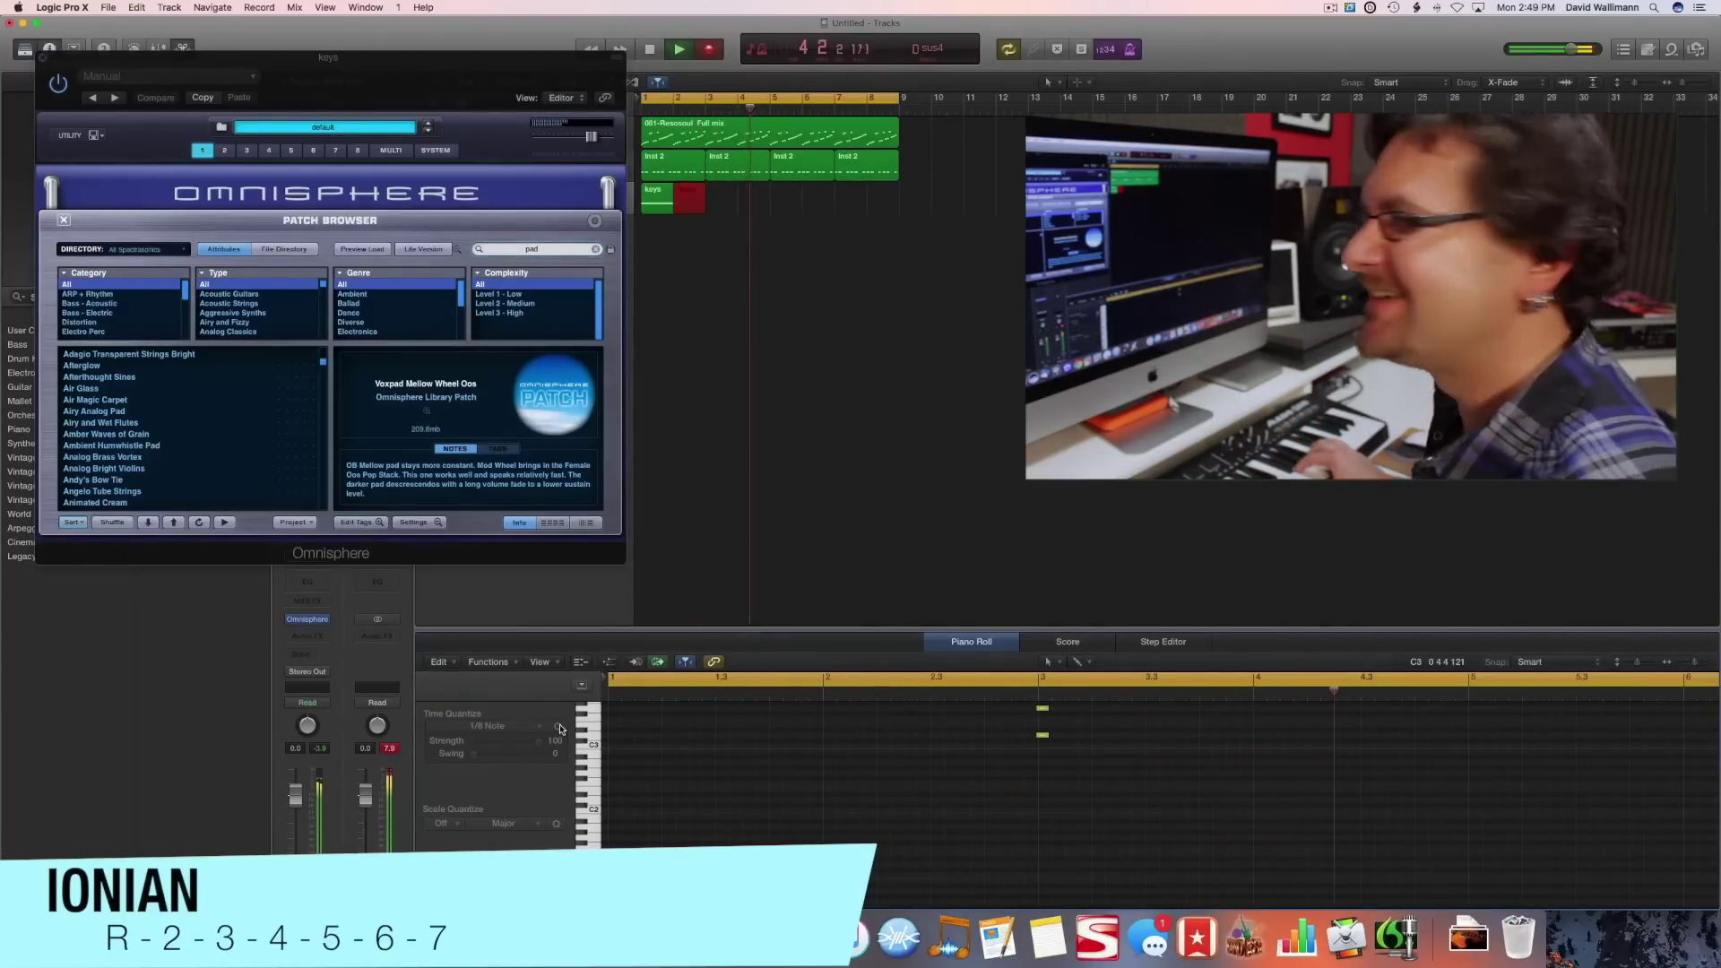
{"action": "key", "text": "space"}
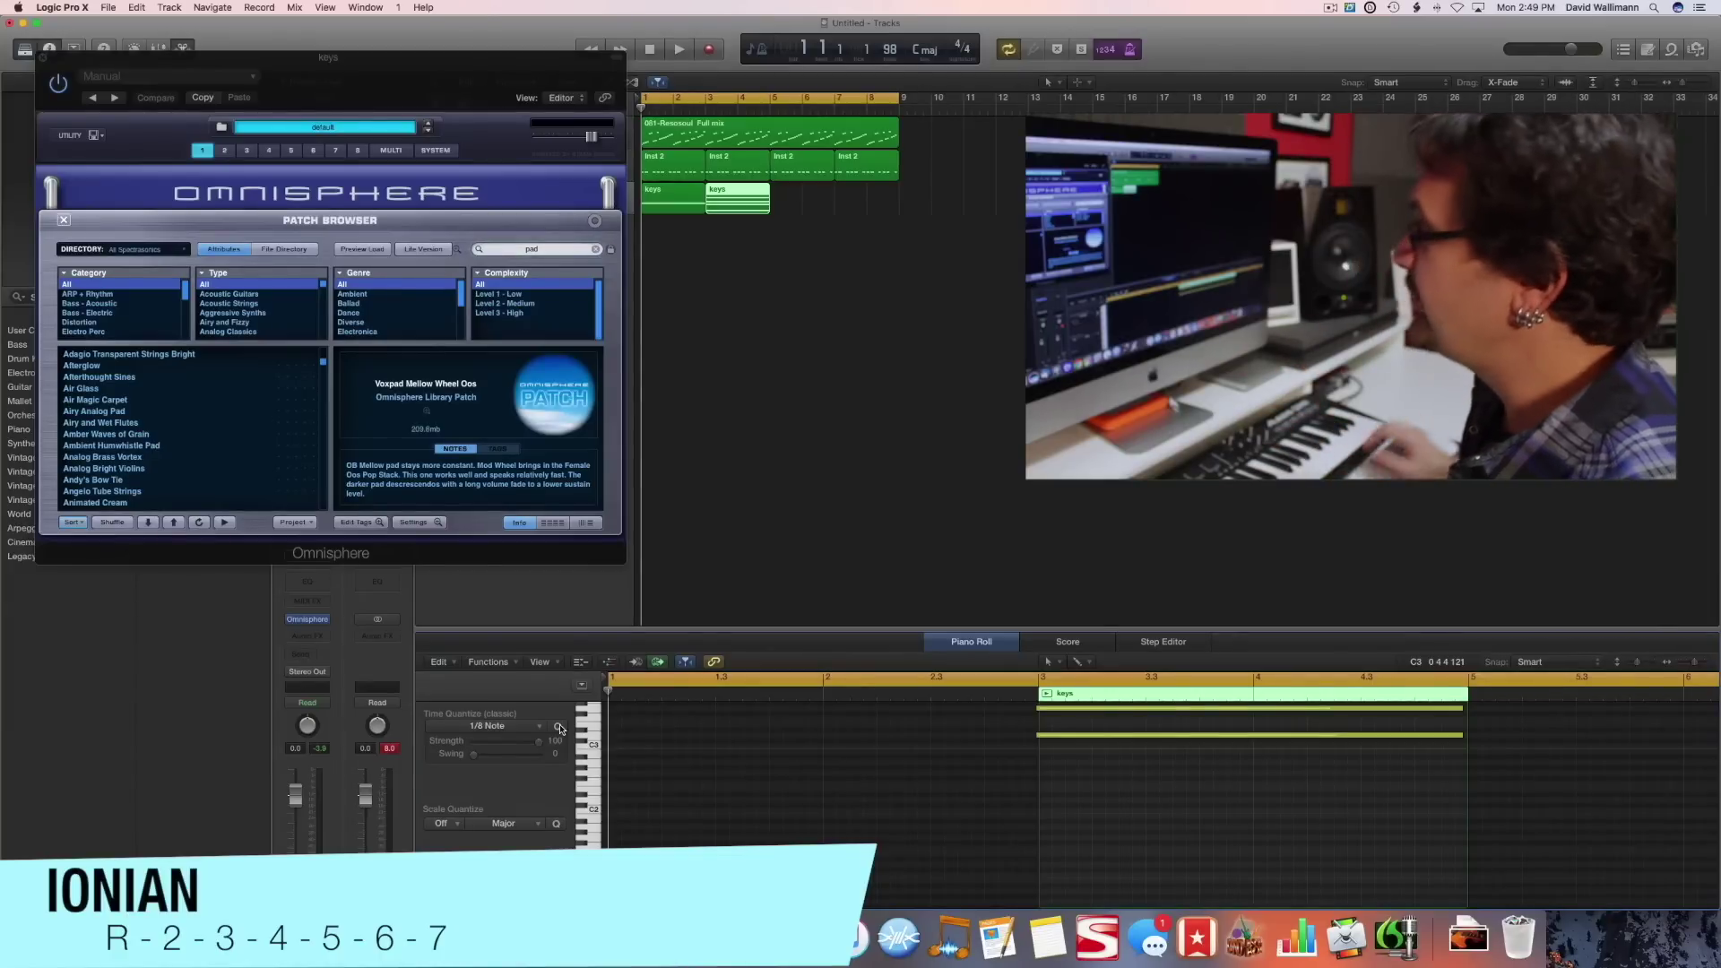
{"action": "left_click", "coordinate": [670, 198], "text": "shift"}
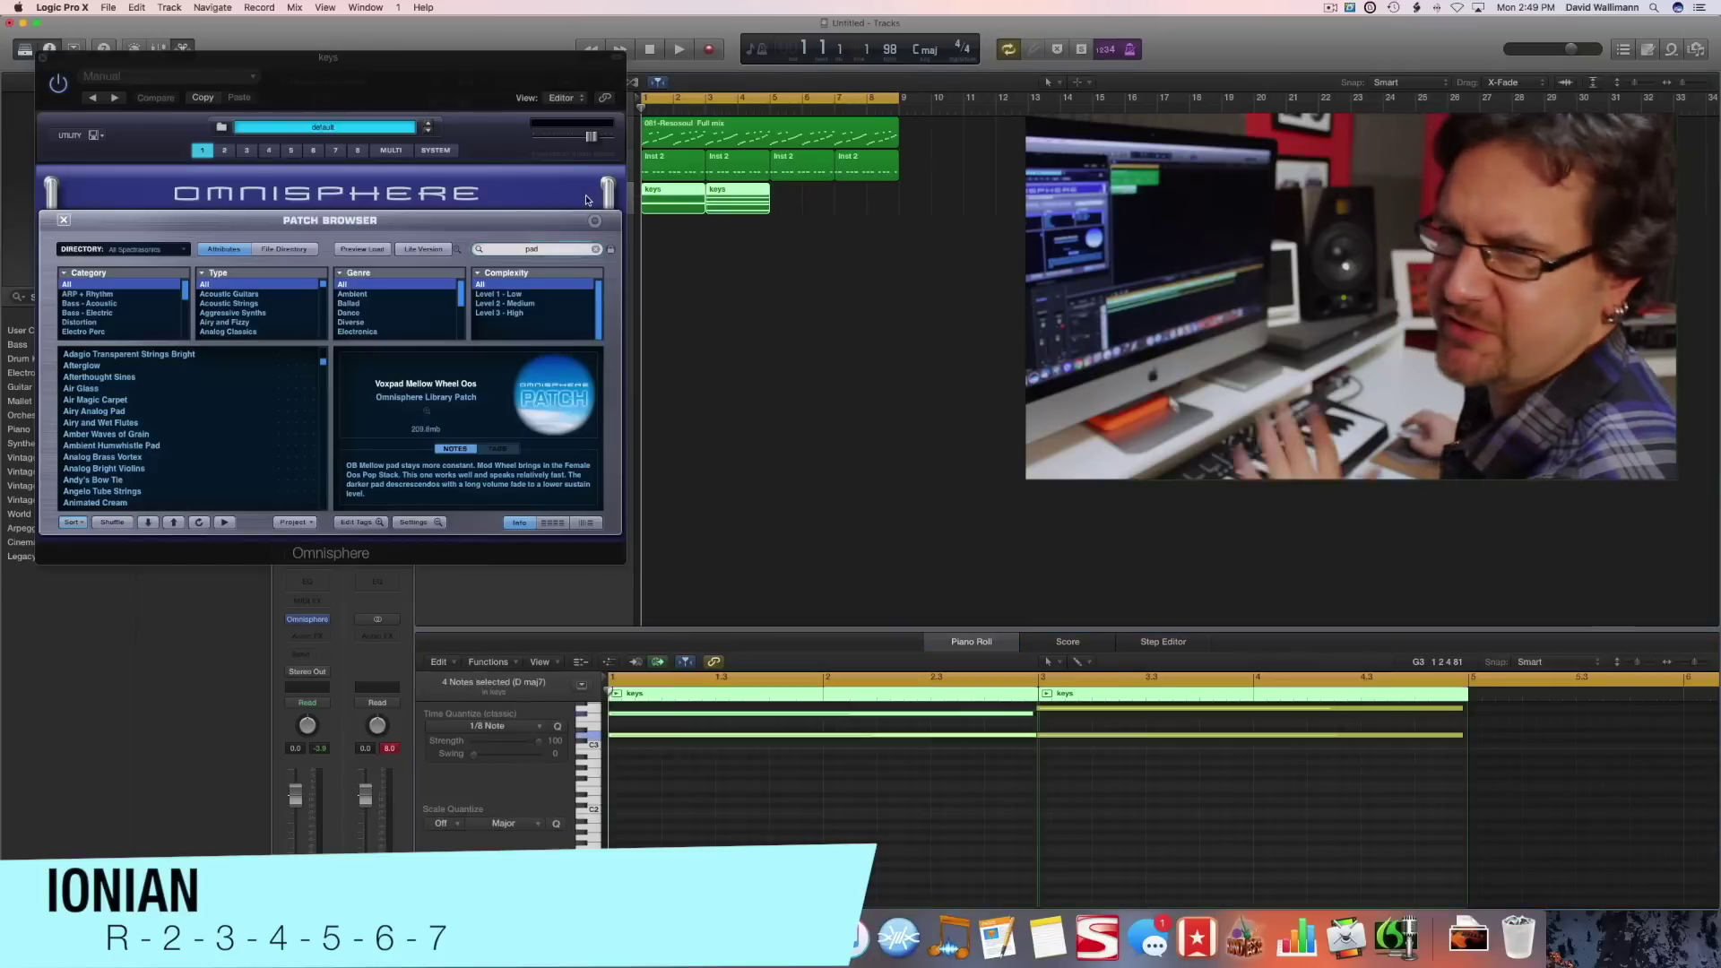
{"action": "key", "text": "super+a"}
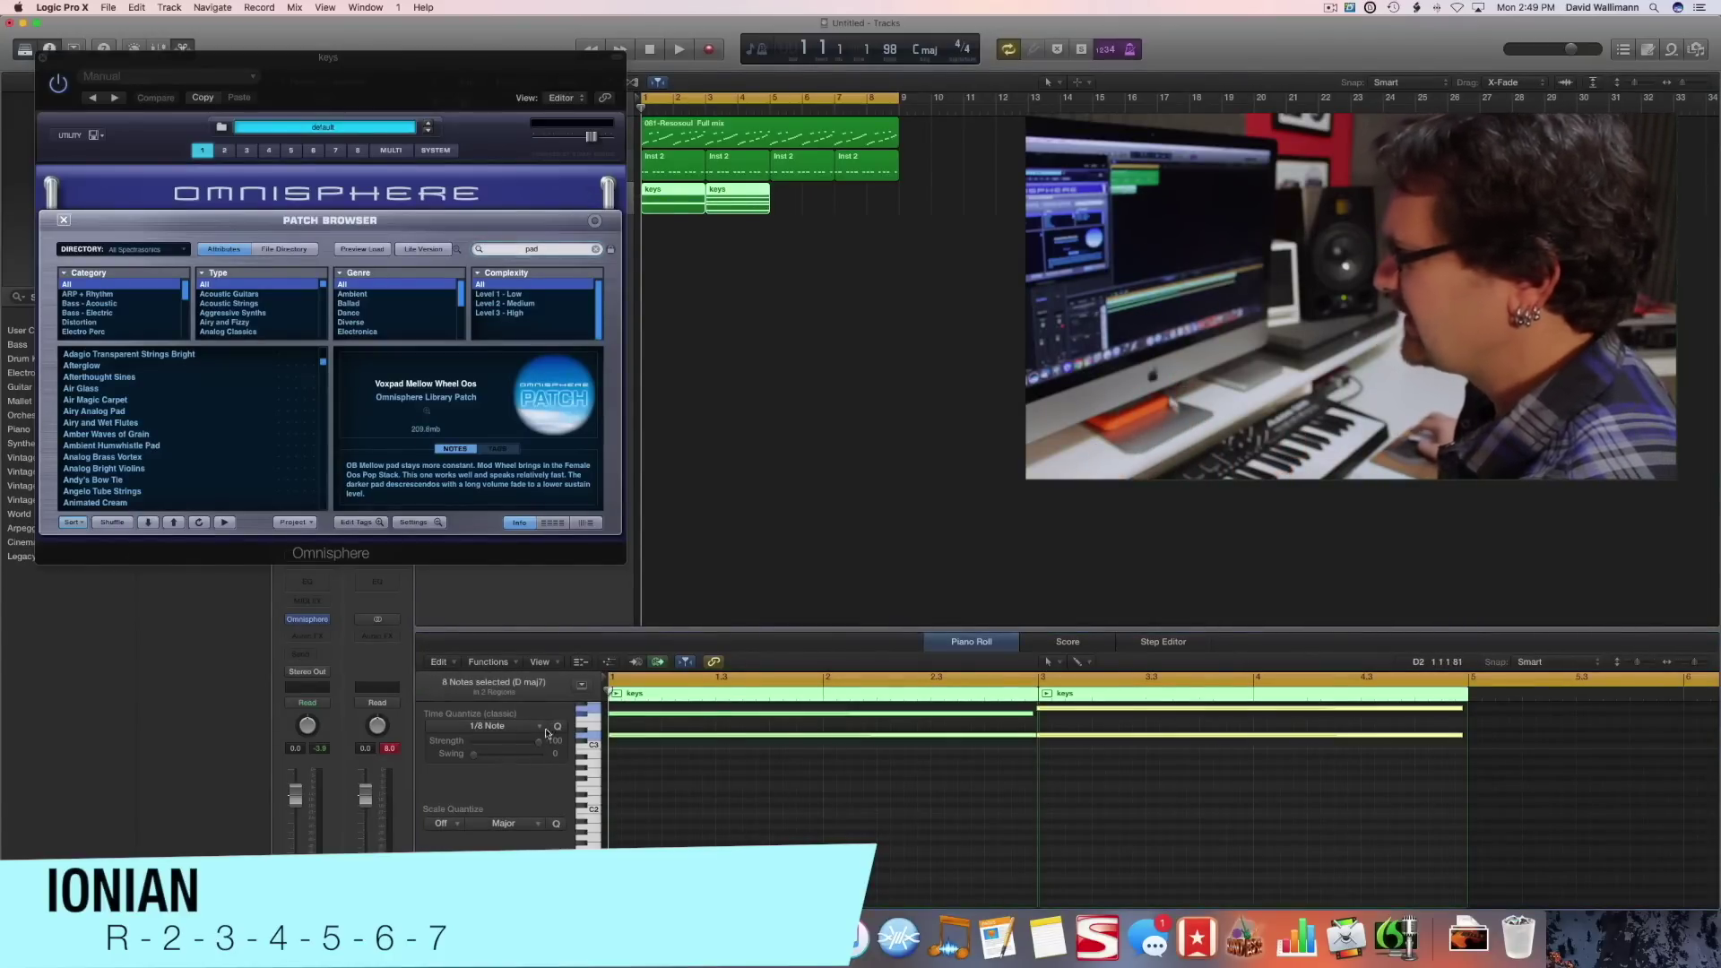
{"action": "left_click", "coordinate": [559, 727]}
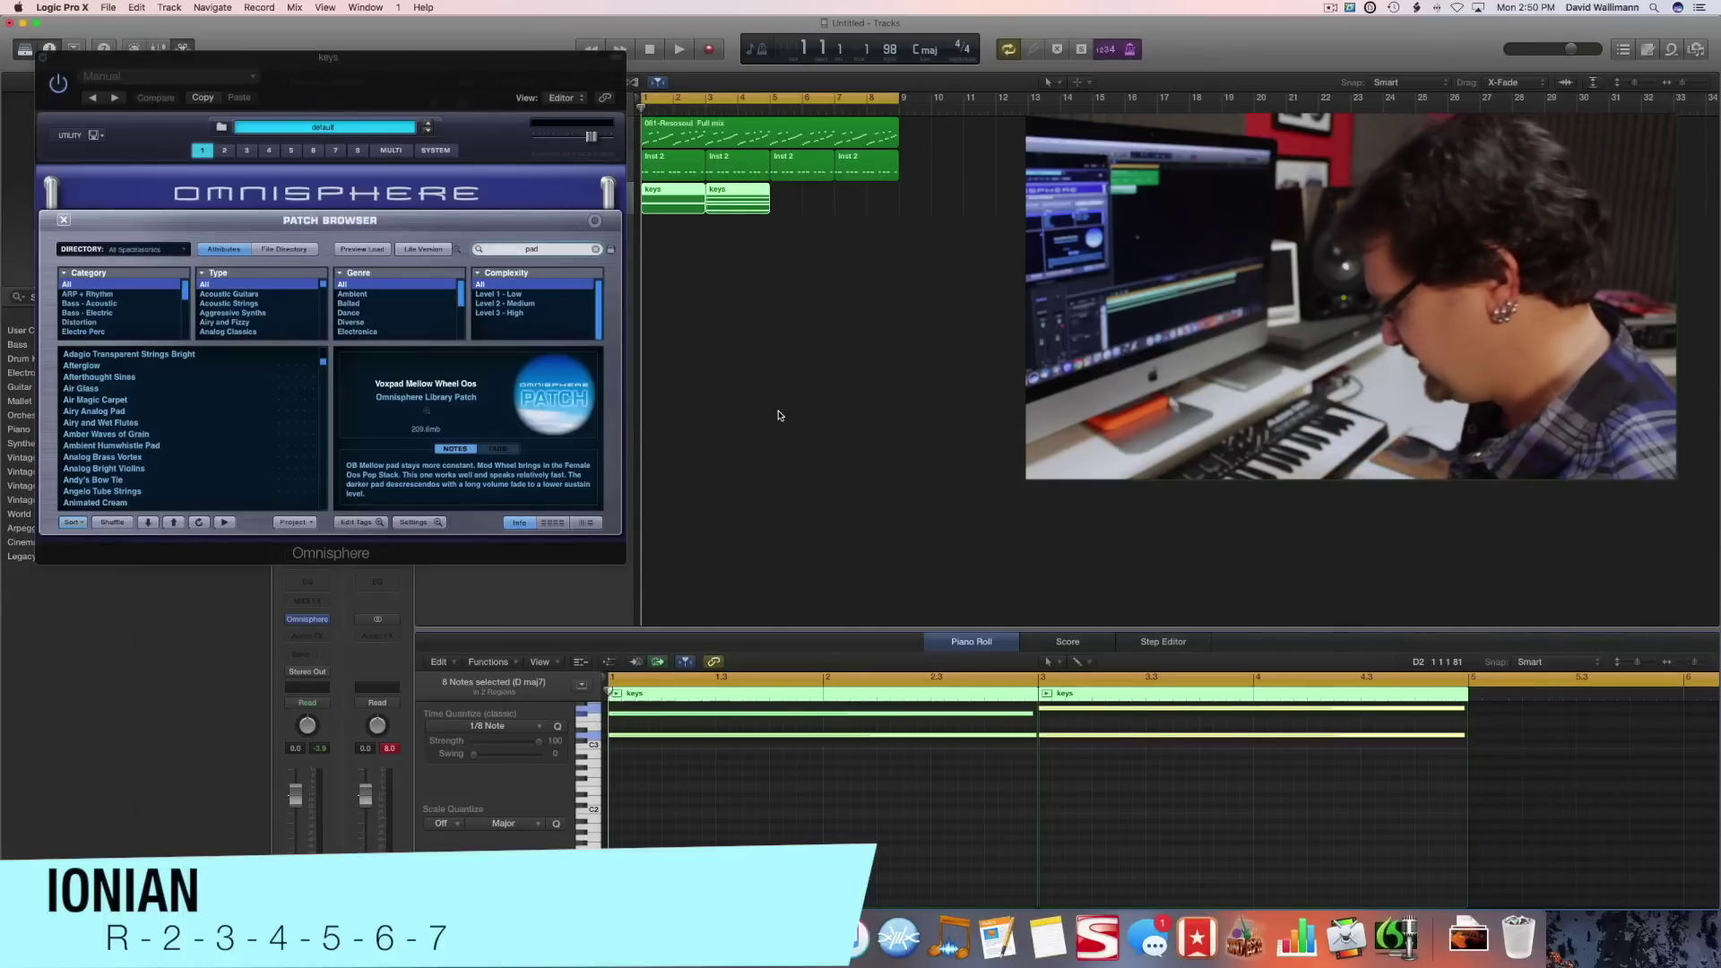
Play back the two keys regions and paste a copy of both at bar 5 on the keys track
{"action": "key", "text": "space"}
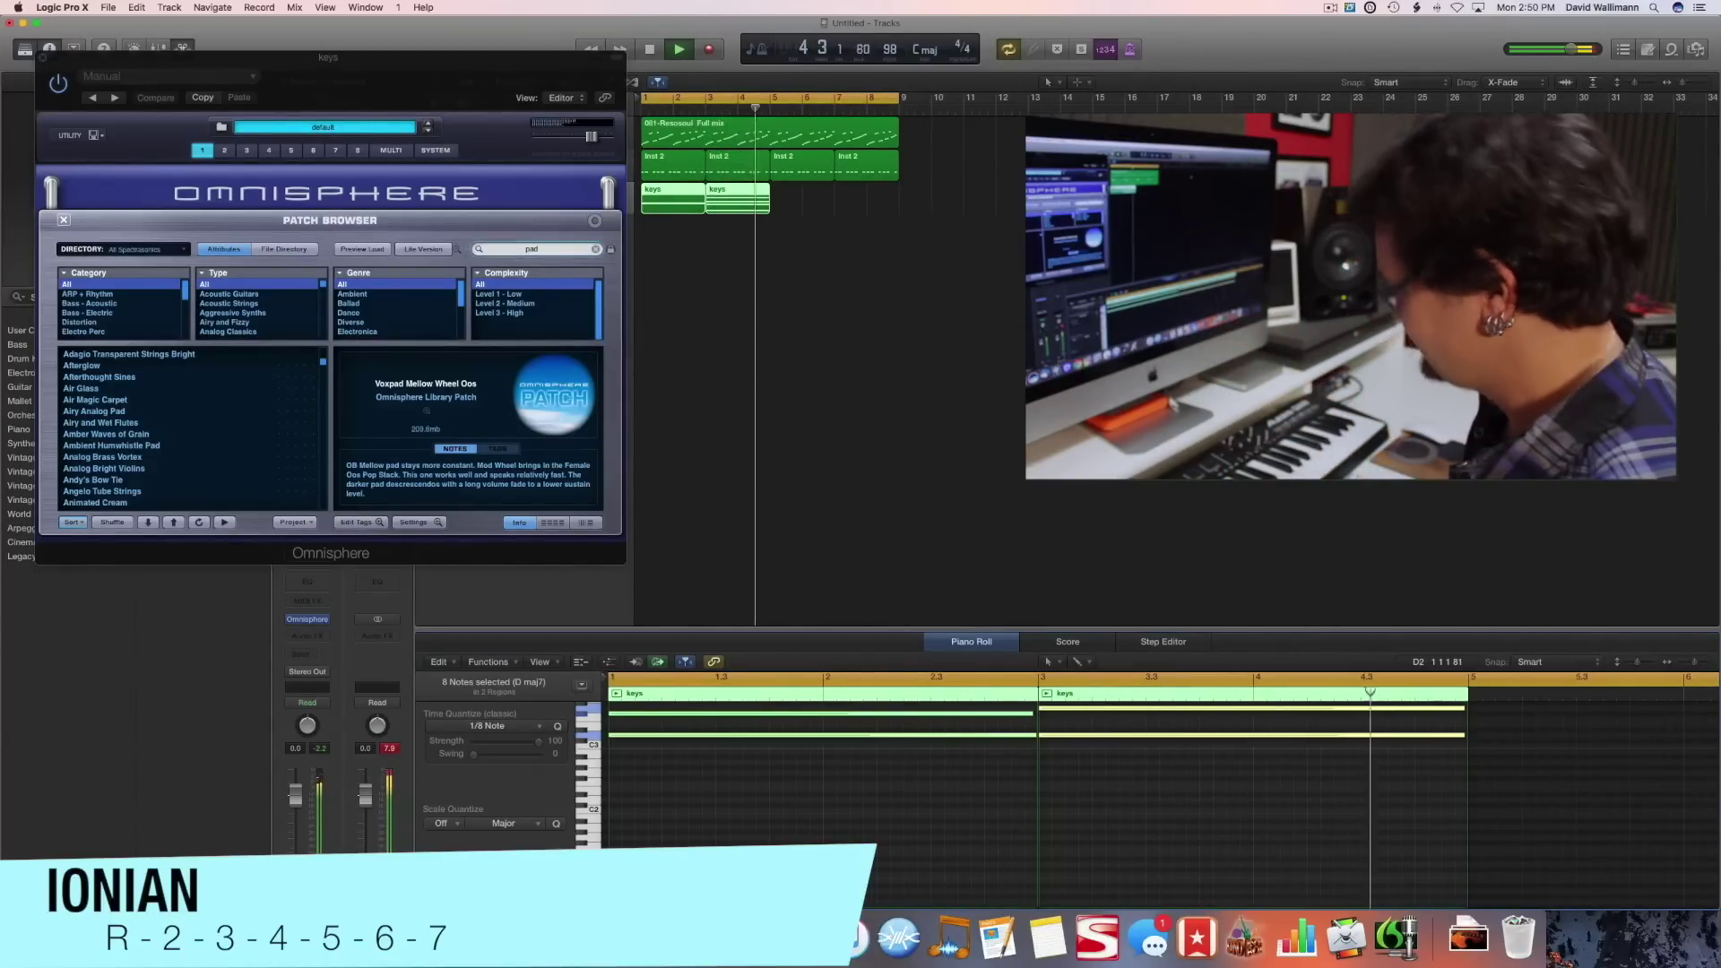
{"action": "key", "text": "space"}
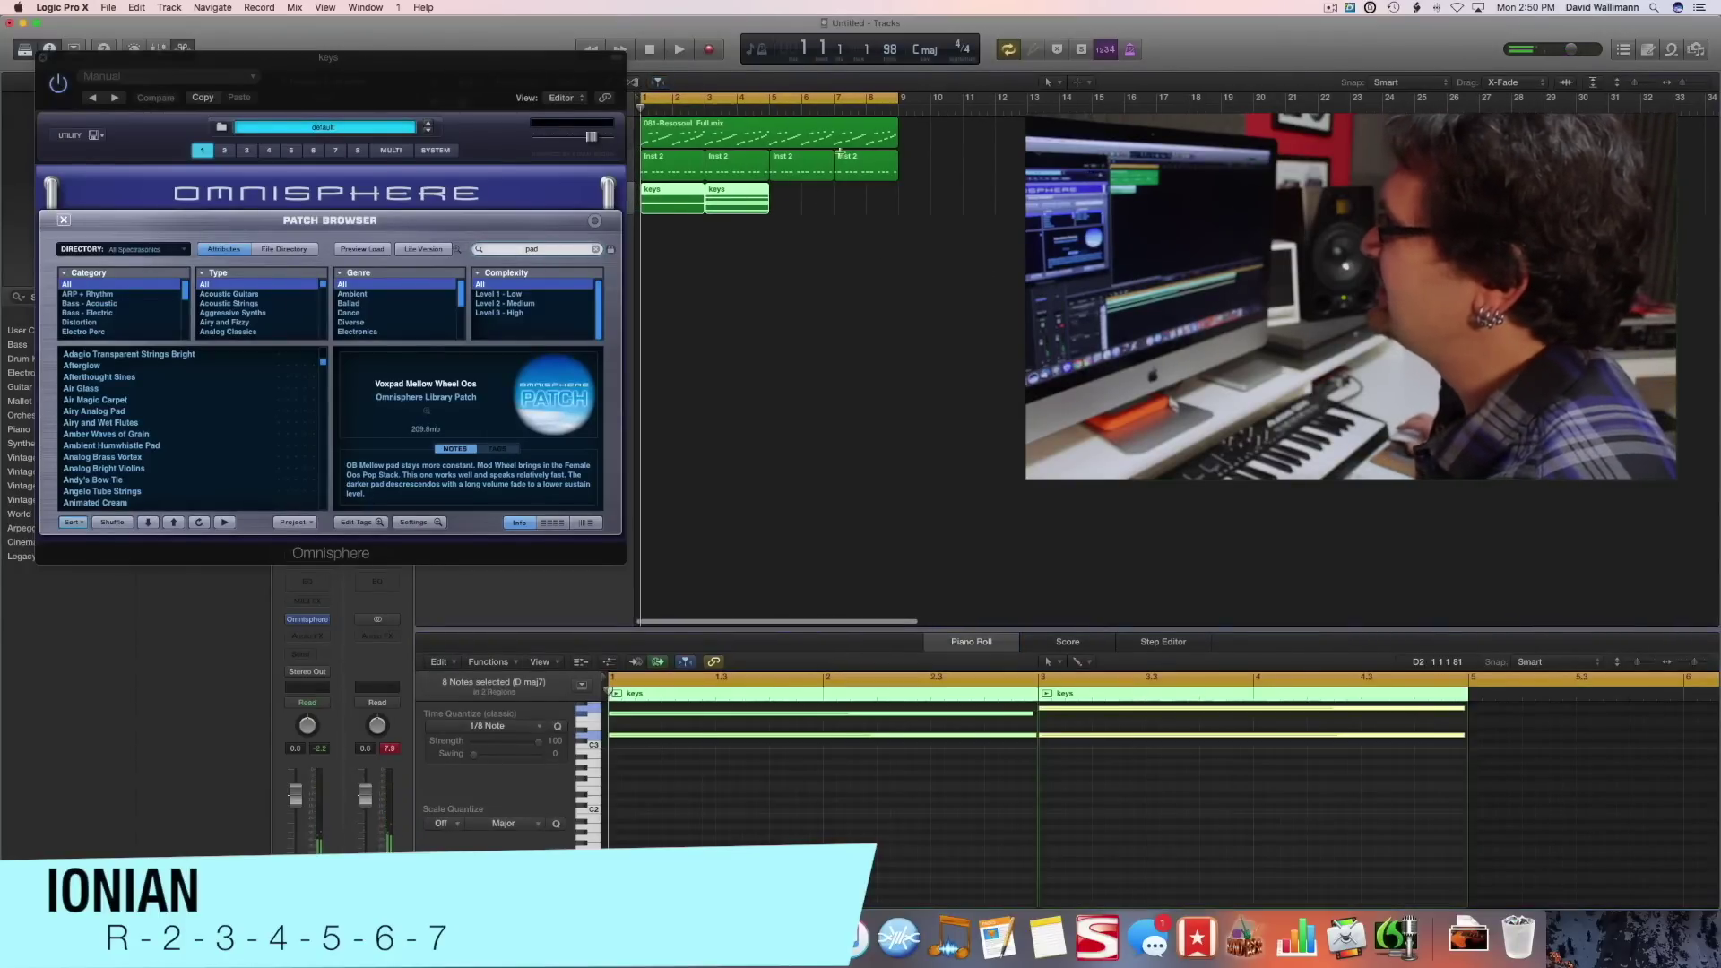
{"action": "left_click", "coordinate": [770, 110]}
{"action": "left_click_drag", "start_coordinate": [507, 56], "coordinate": [576, 347]}
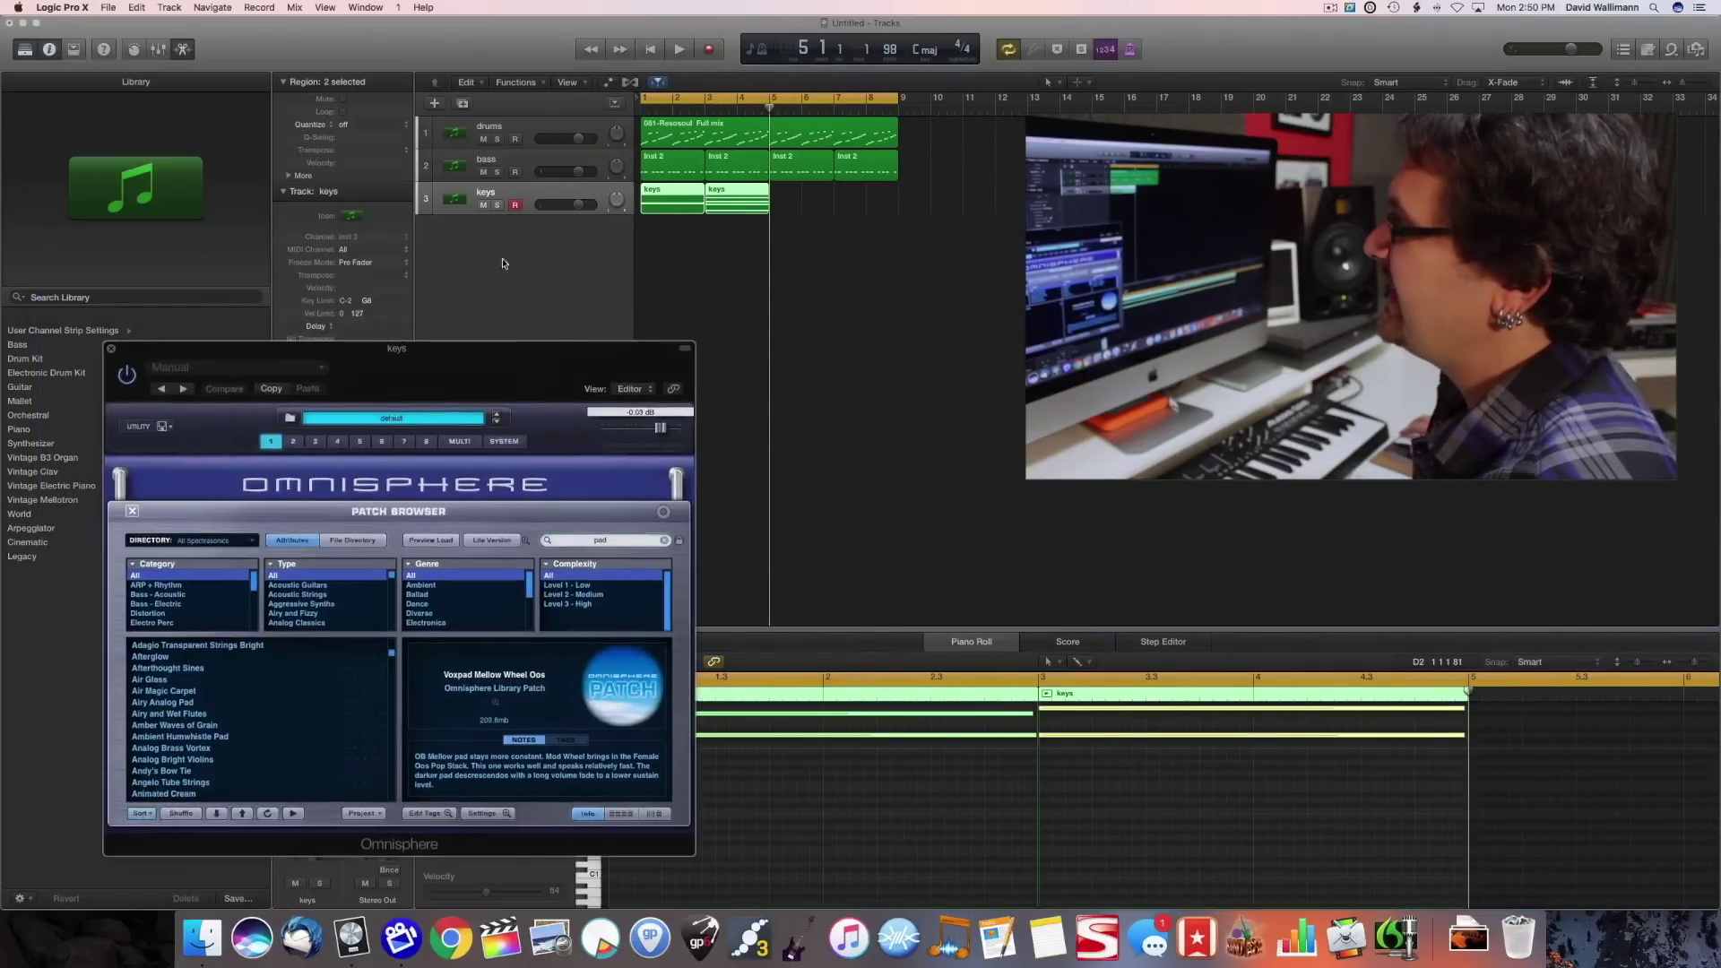
{"action": "left_click", "coordinate": [528, 191]}
{"action": "key", "text": "super+c"}
{"action": "key", "text": "super+v"}
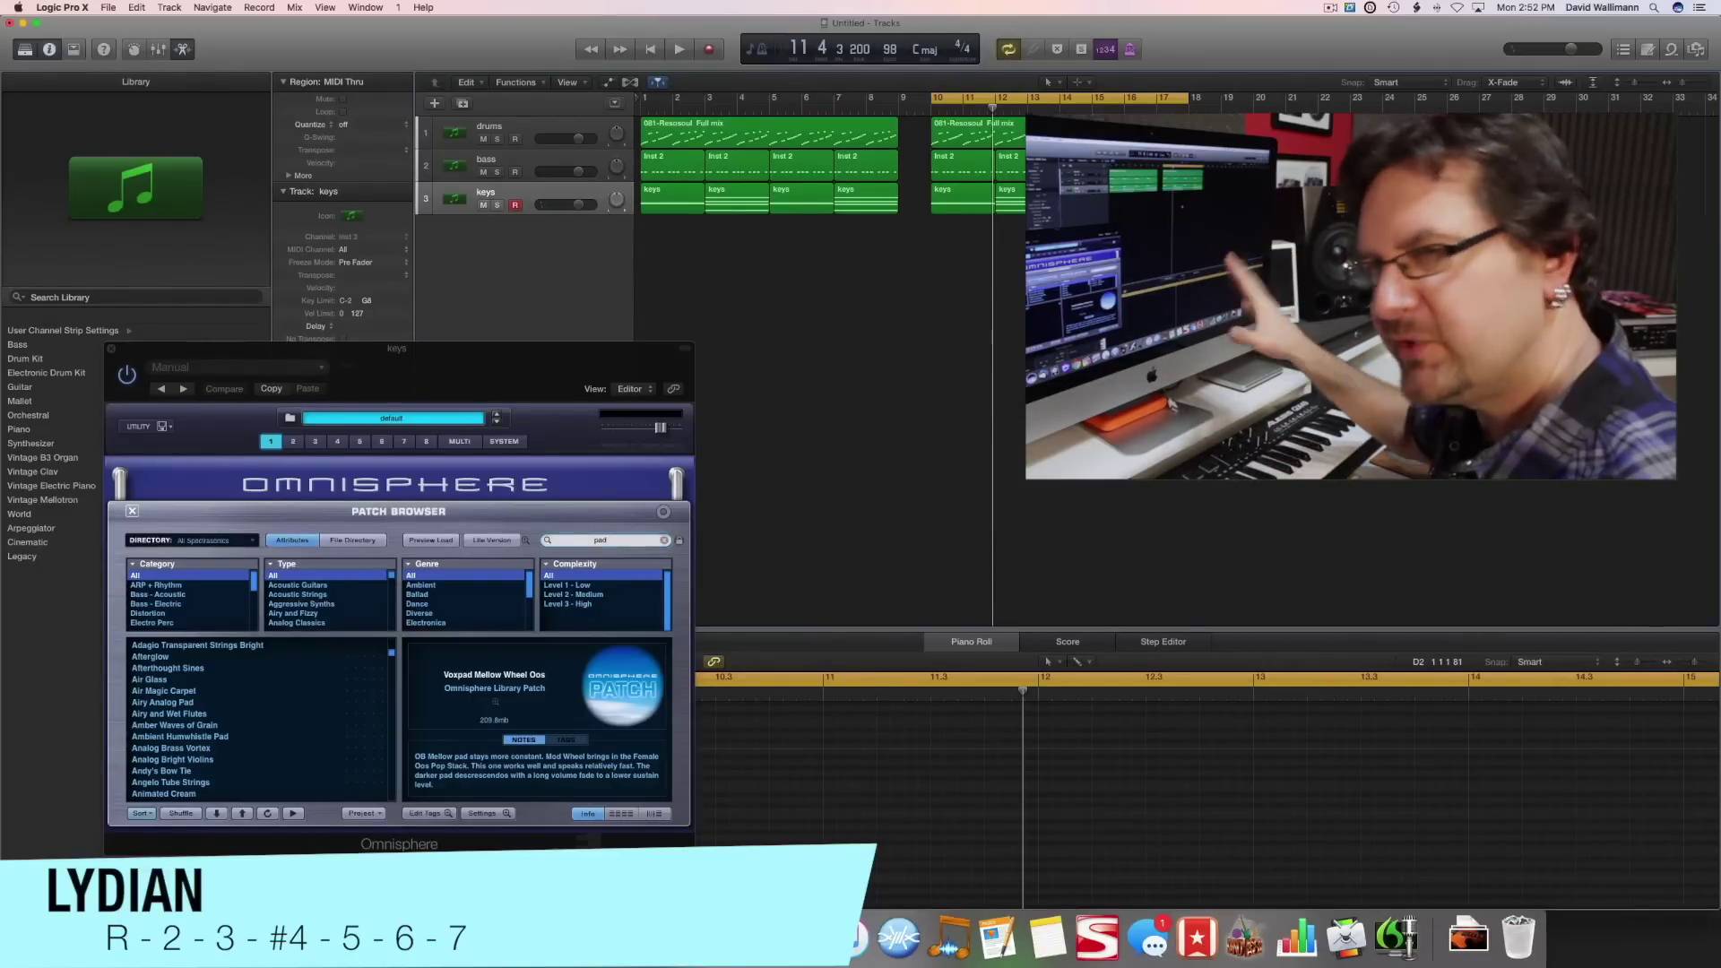
Listen to the copied section starting at bar 10, with cycling turned off for playback from bar 12
{"action": "key", "text": "space"}
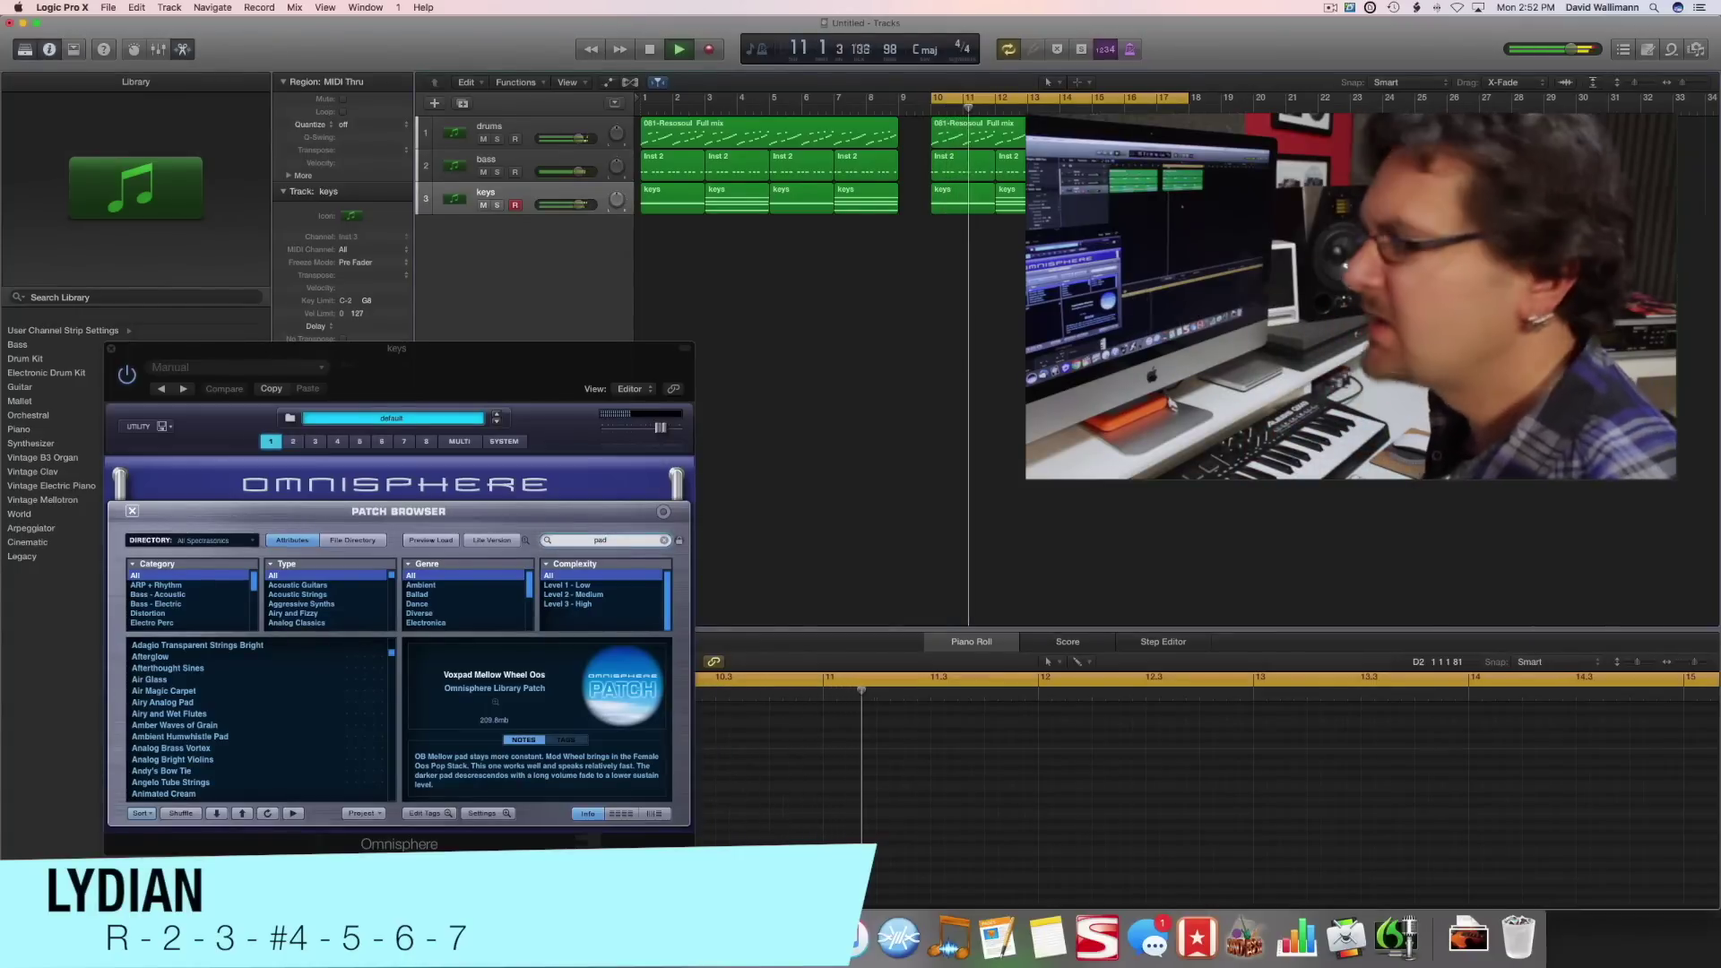
{"action": "key", "text": "space"}
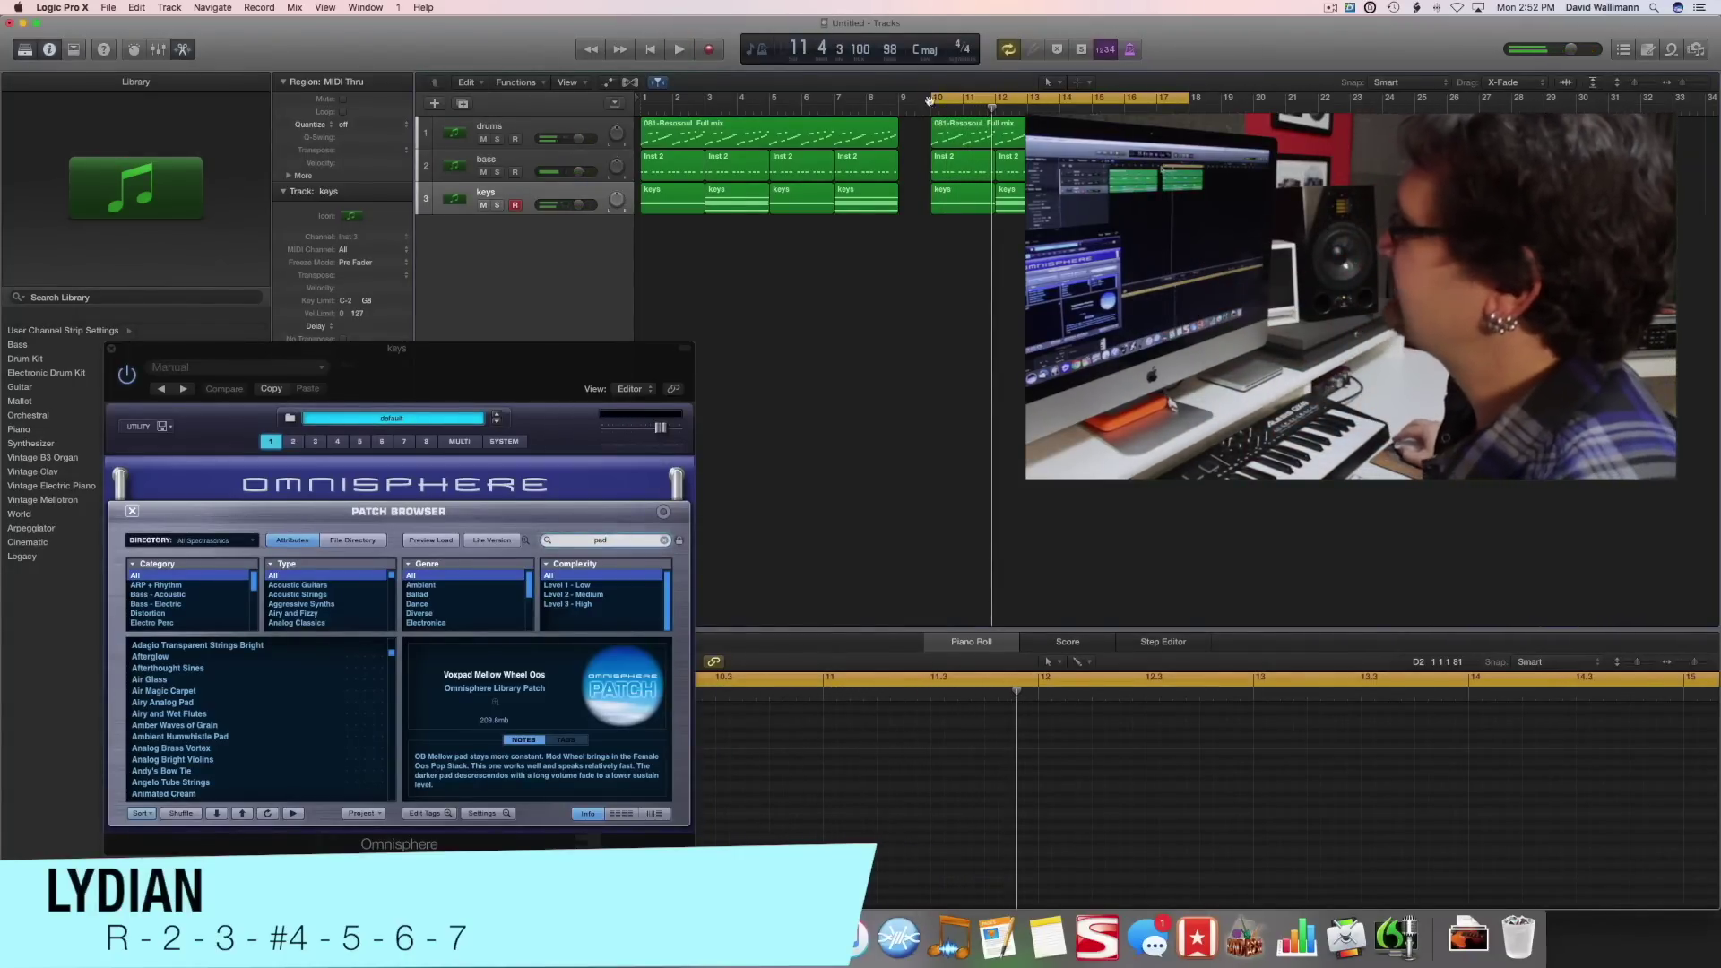
{"action": "left_click", "coordinate": [983, 98]}
{"action": "left_click", "coordinate": [996, 107]}
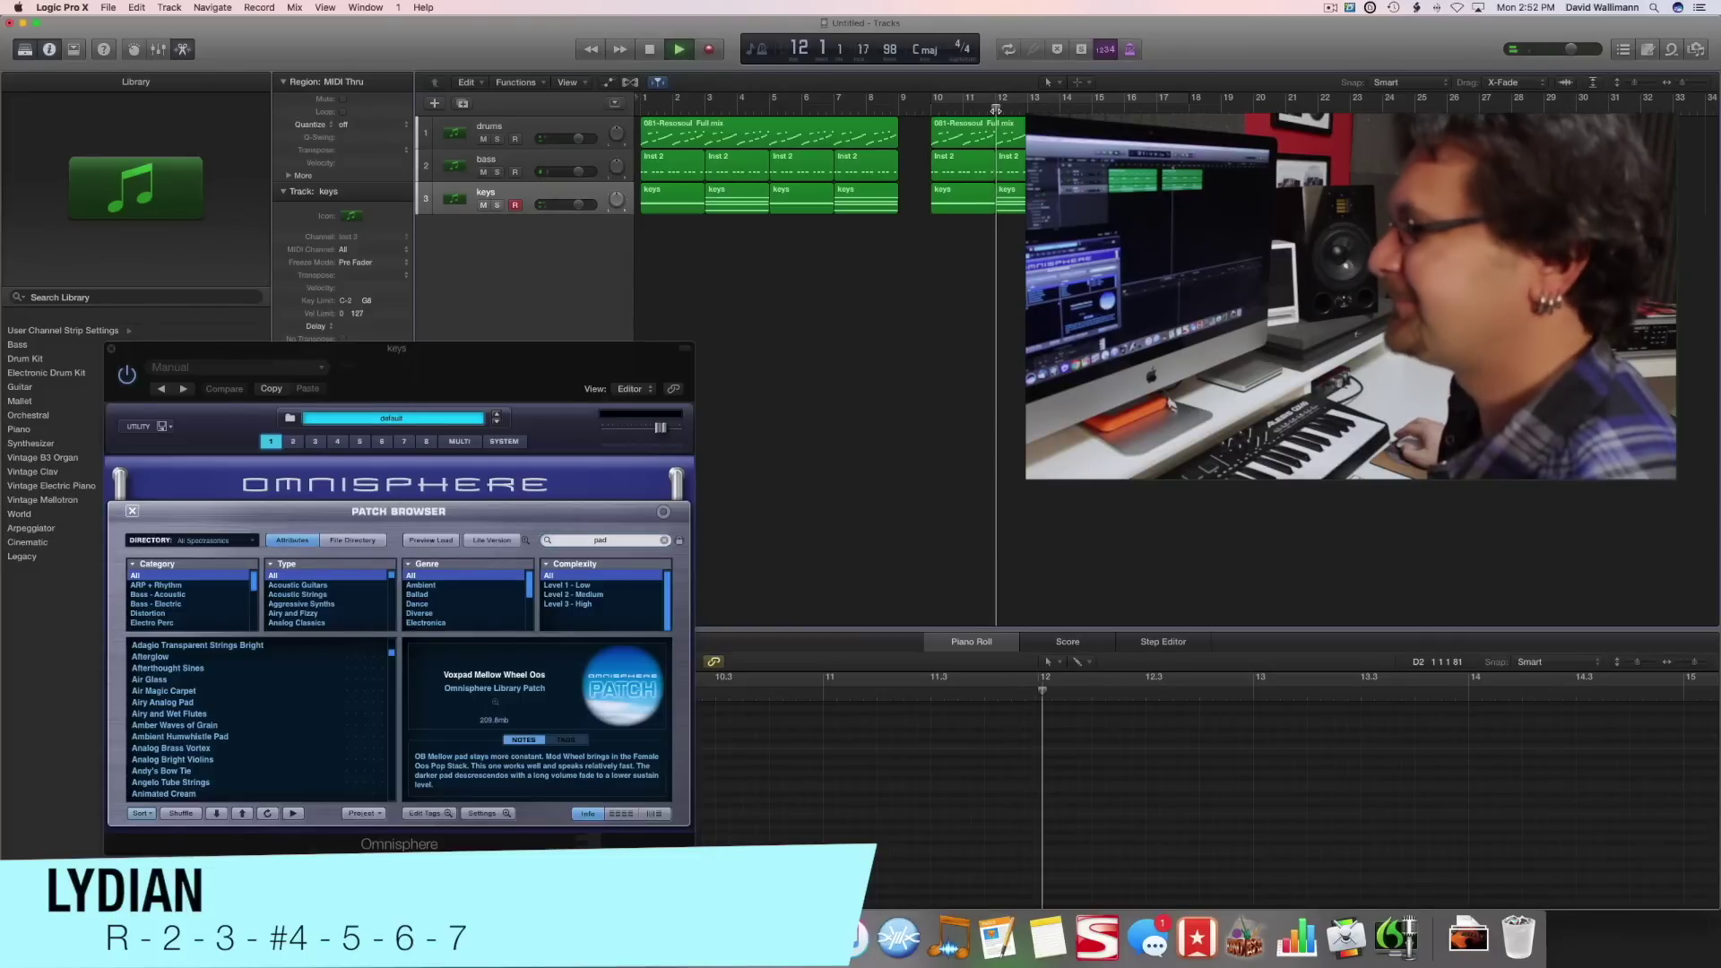
{"action": "key", "text": "space"}
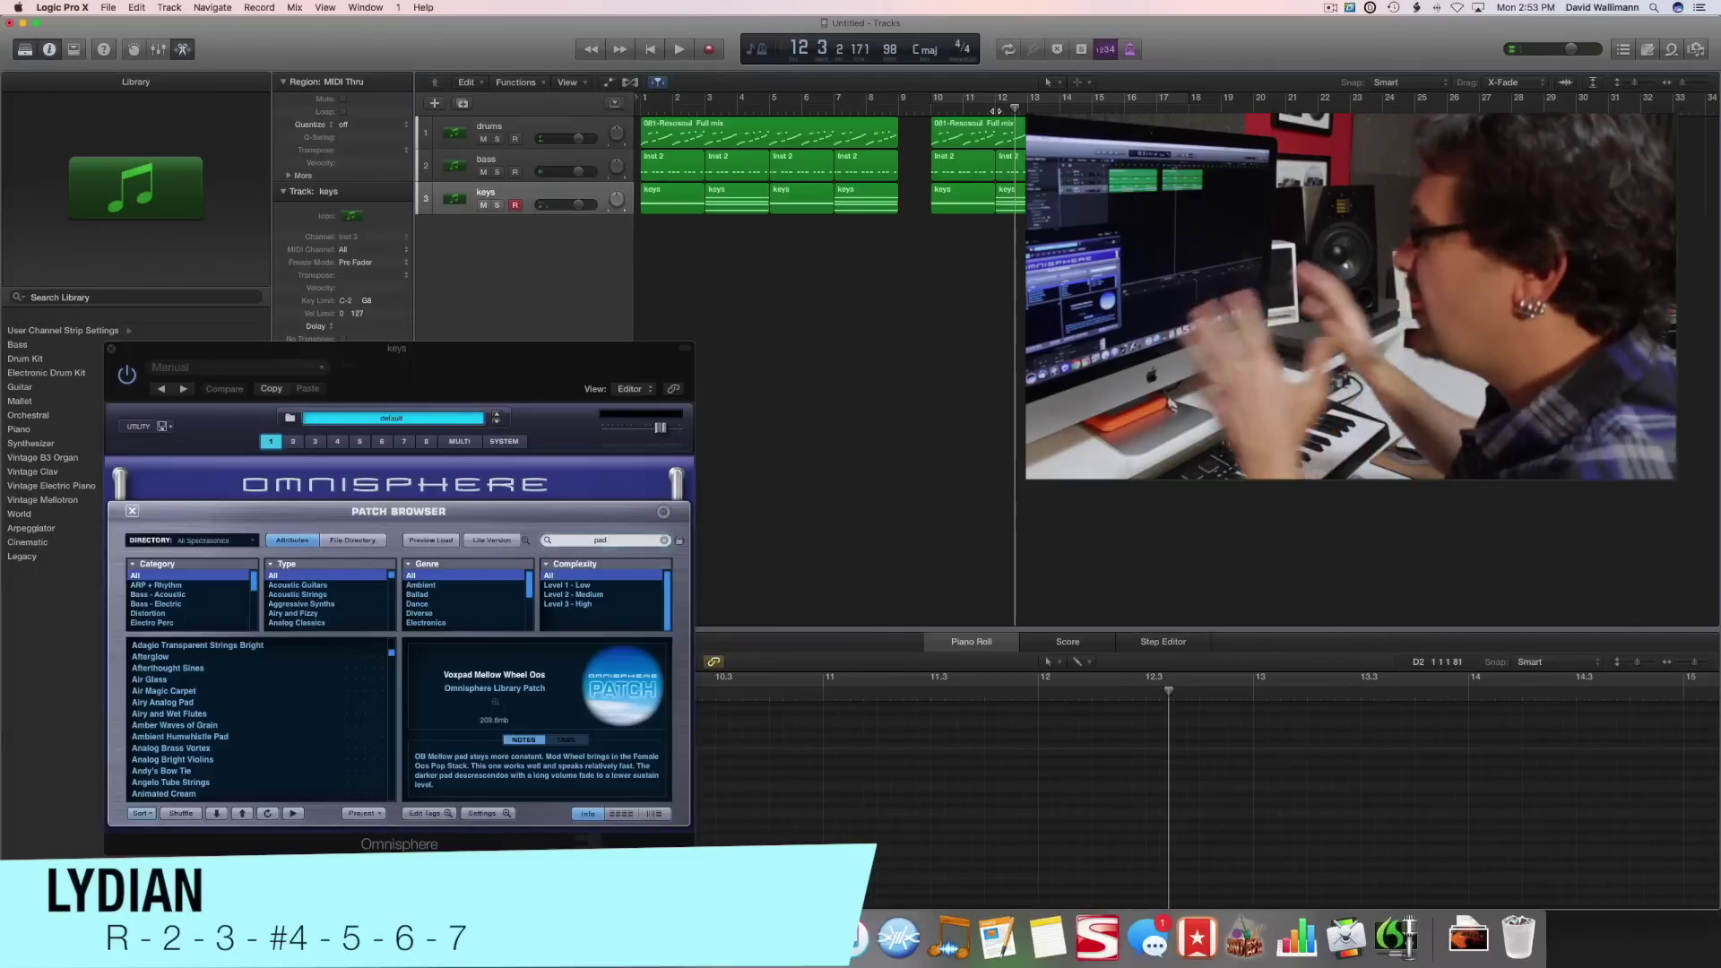
Raise the G3 note of the keys region at bar 12 to G#3 and play the section from bar 12
{"action": "left_click", "coordinate": [1011, 192]}
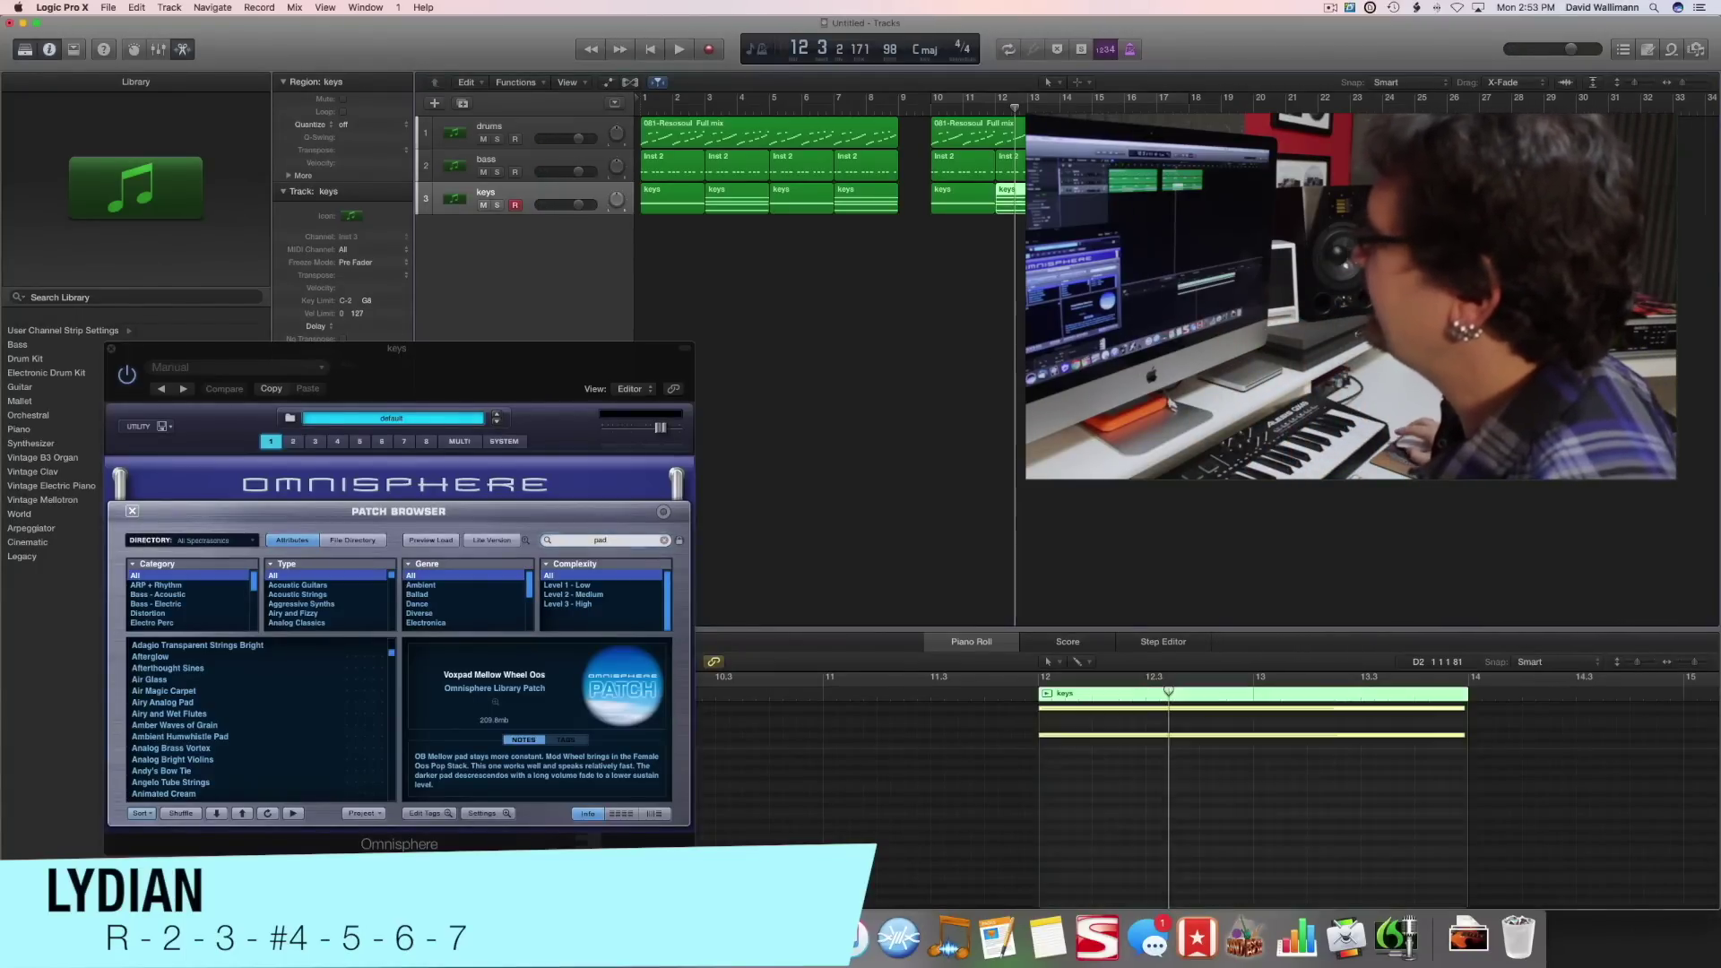
{"action": "left_click_drag", "start_coordinate": [516, 364], "coordinate": [520, 158]}
{"action": "scroll", "coordinate": [1136, 887], "scroll_direction": "up", "scroll_amount": 5}
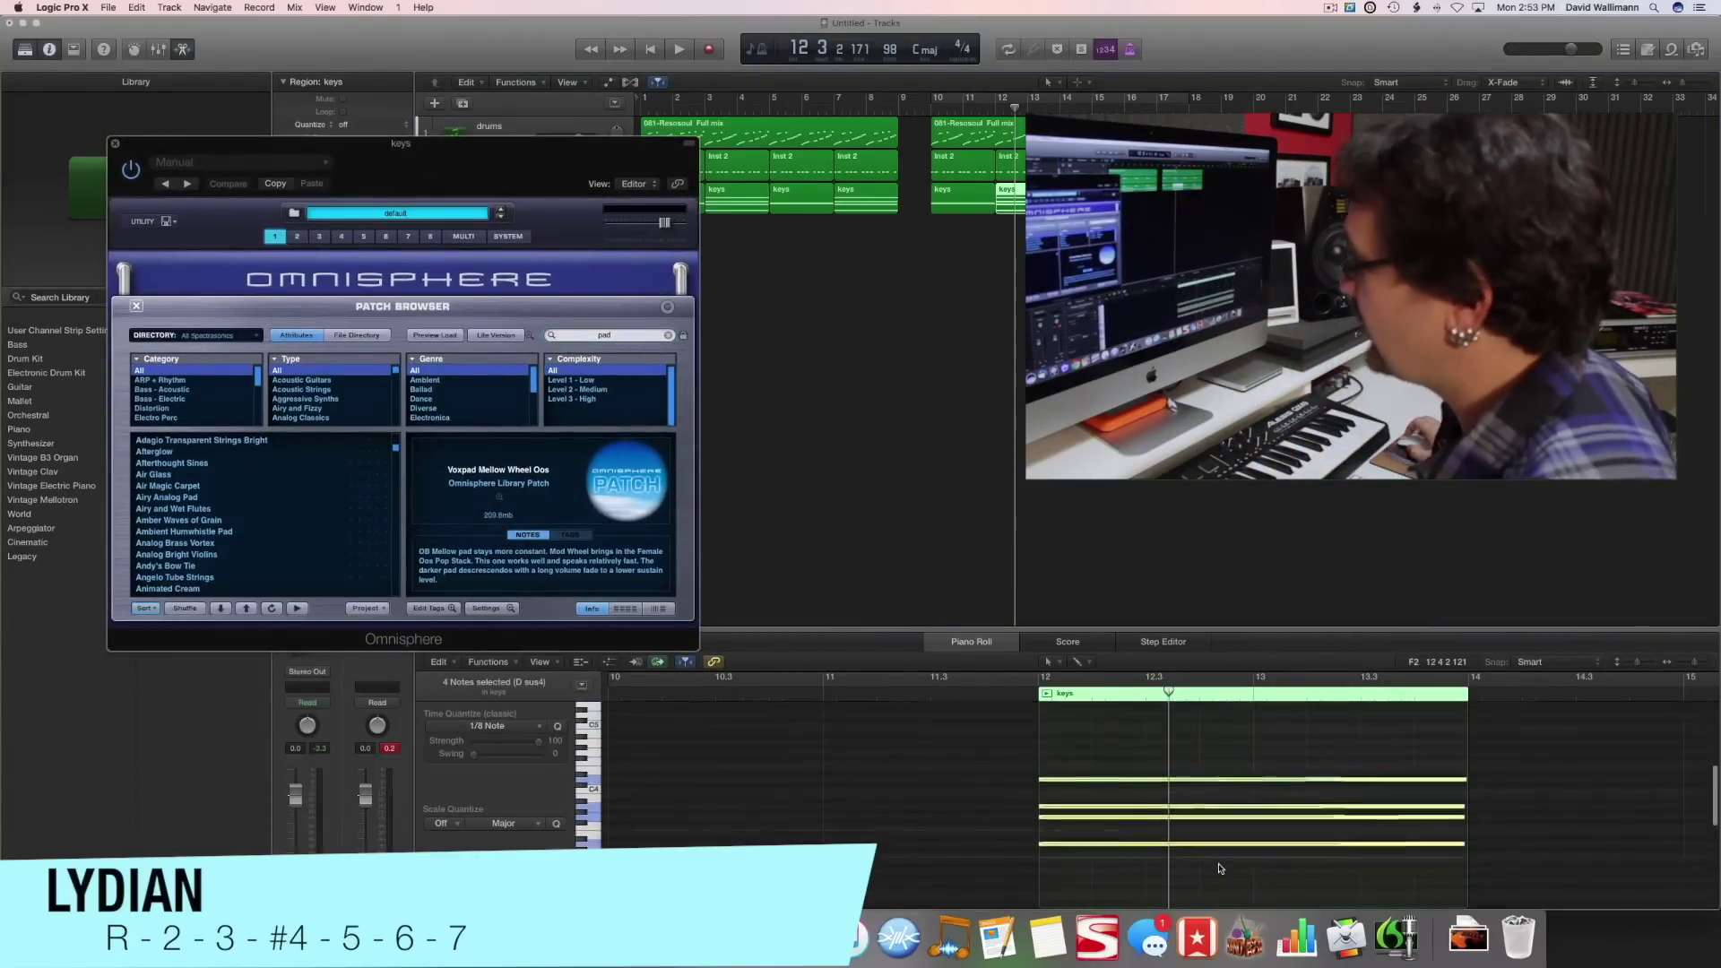
{"action": "scroll", "coordinate": [1137, 888], "scroll_direction": "down", "scroll_amount": 2}
{"action": "left_click", "coordinate": [1090, 871]}
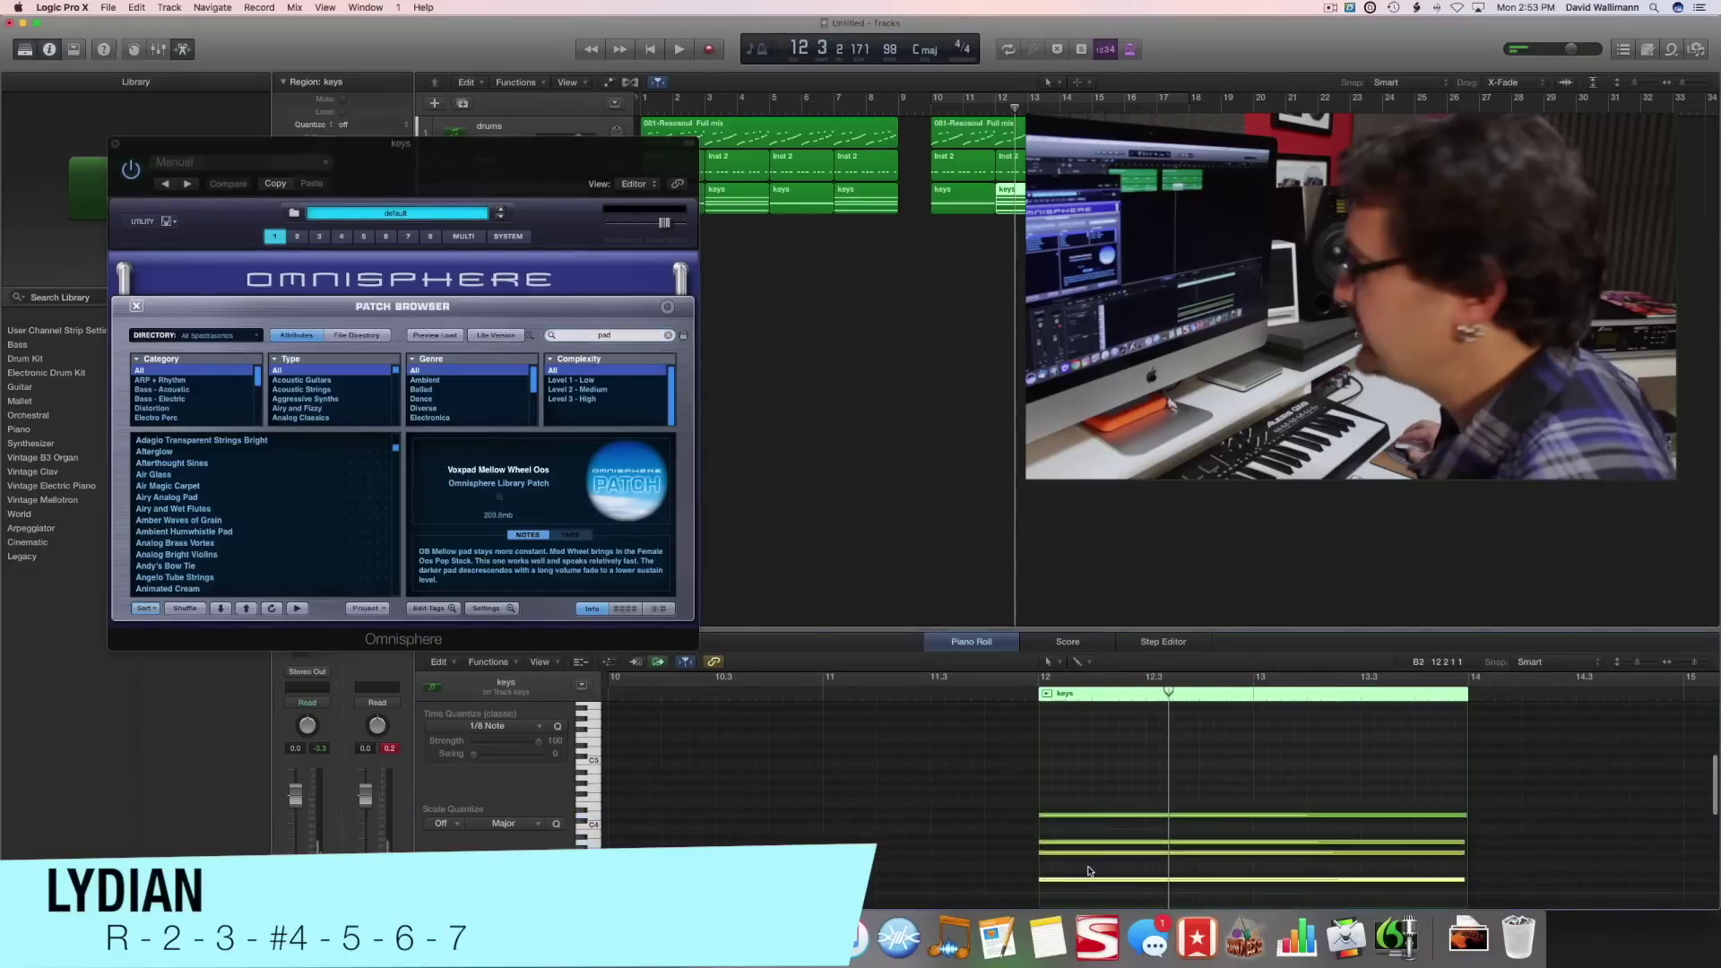
{"action": "left_click_drag", "start_coordinate": [1089, 853], "coordinate": [1080, 851]}
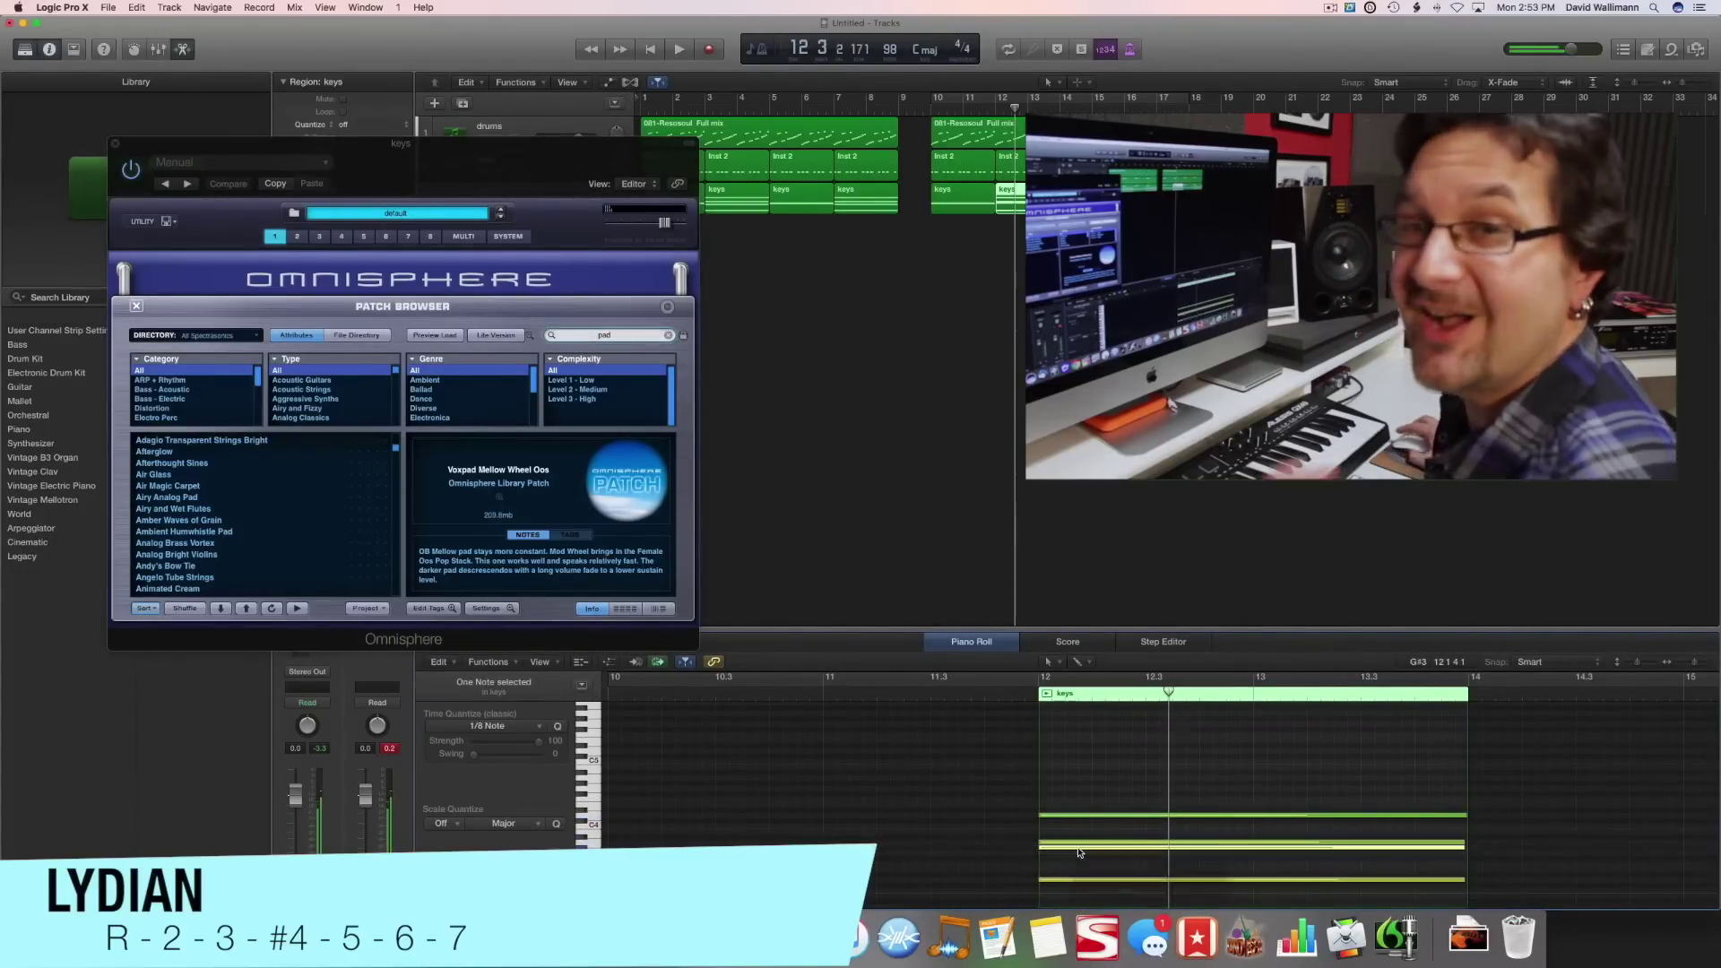
{"action": "left_click", "coordinate": [995, 109]}
{"action": "key", "text": "space"}
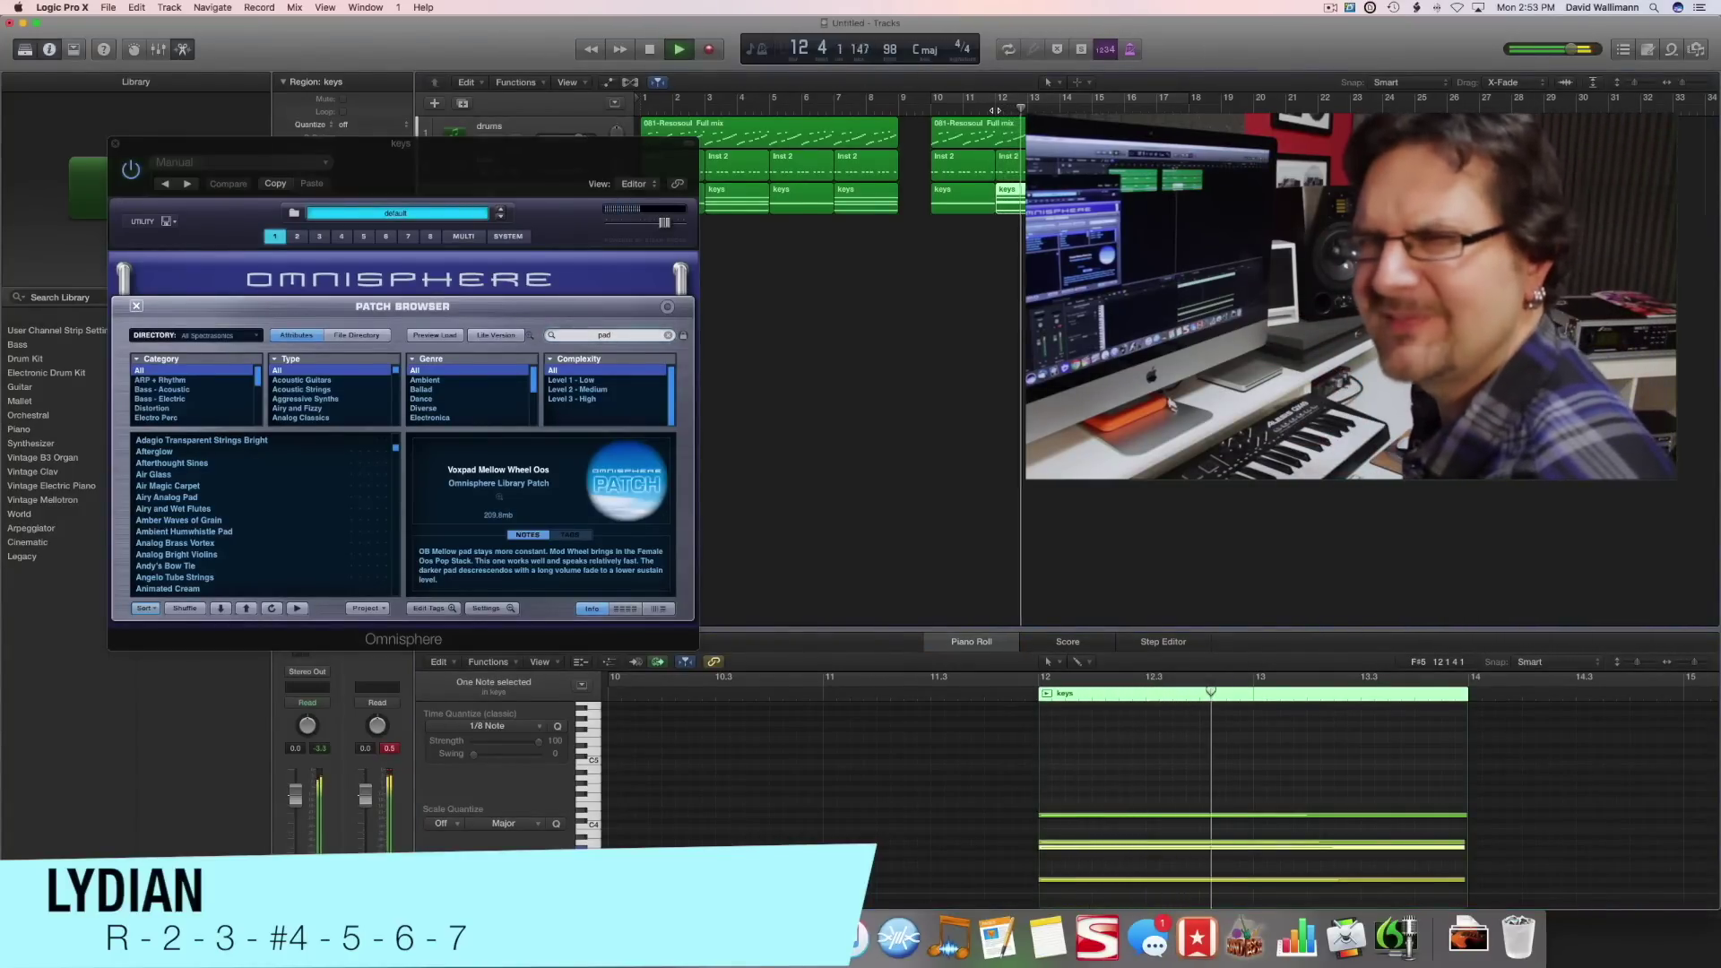
{"action": "key", "text": "space"}
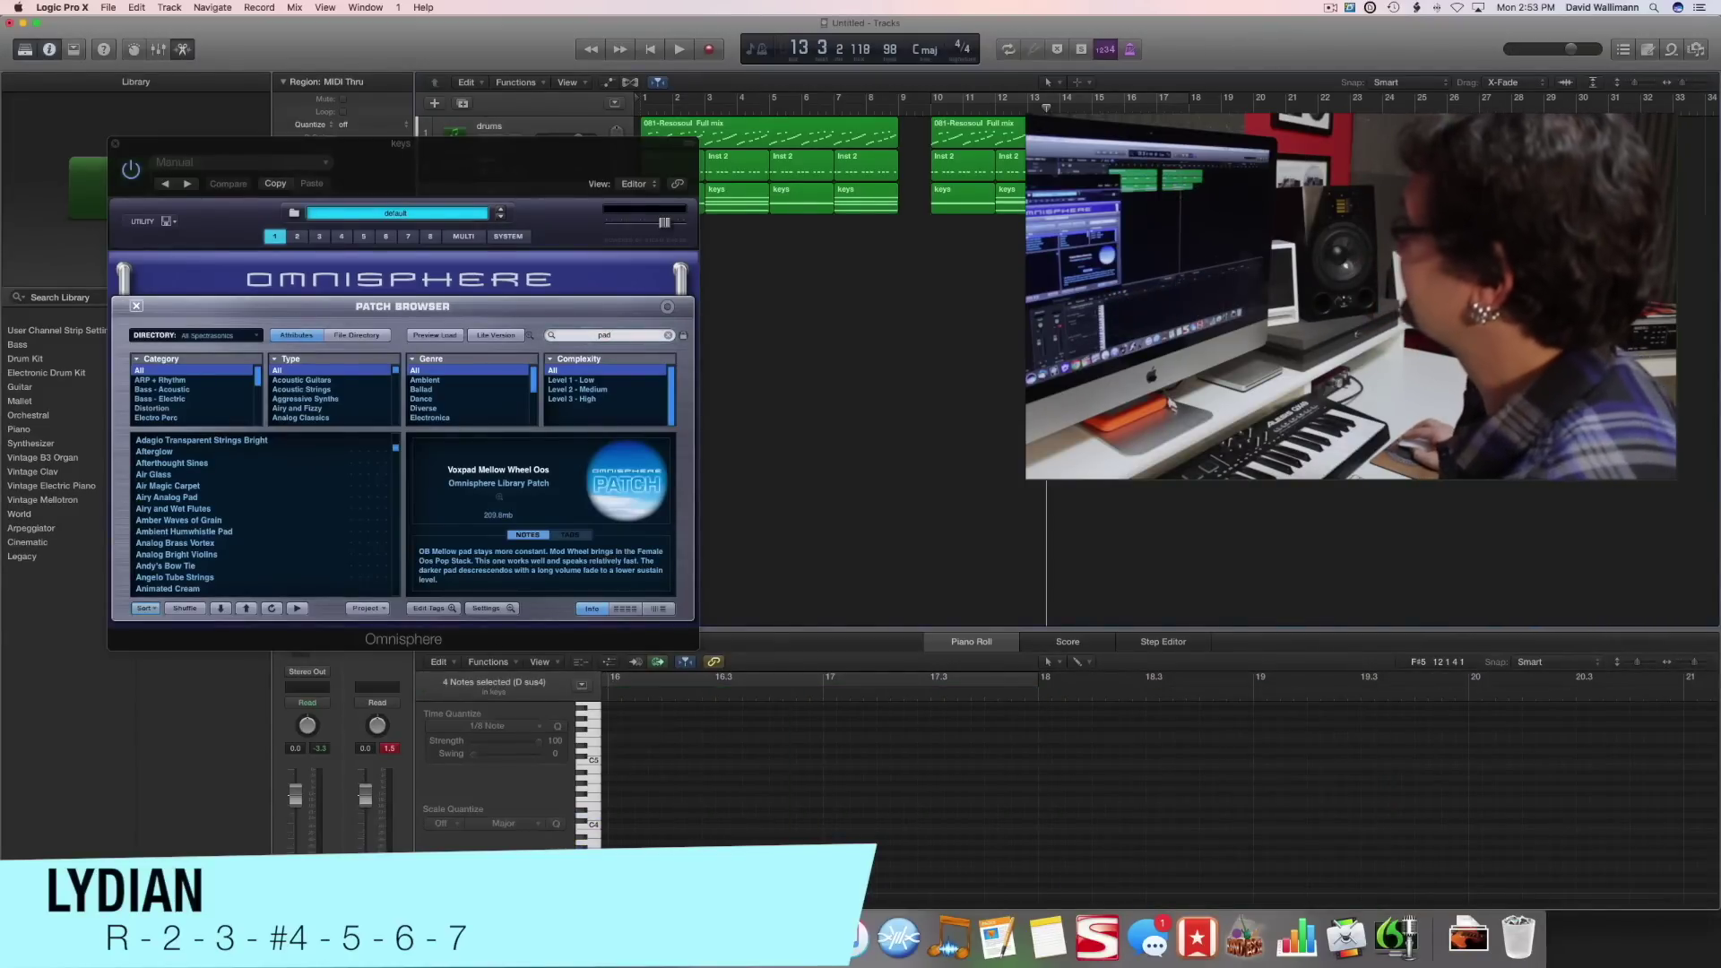
Place a copy of the edited keys region at bar 16 and play the section with cycling on from bar 10 to bar 18
{"action": "key", "text": "shift+r"}
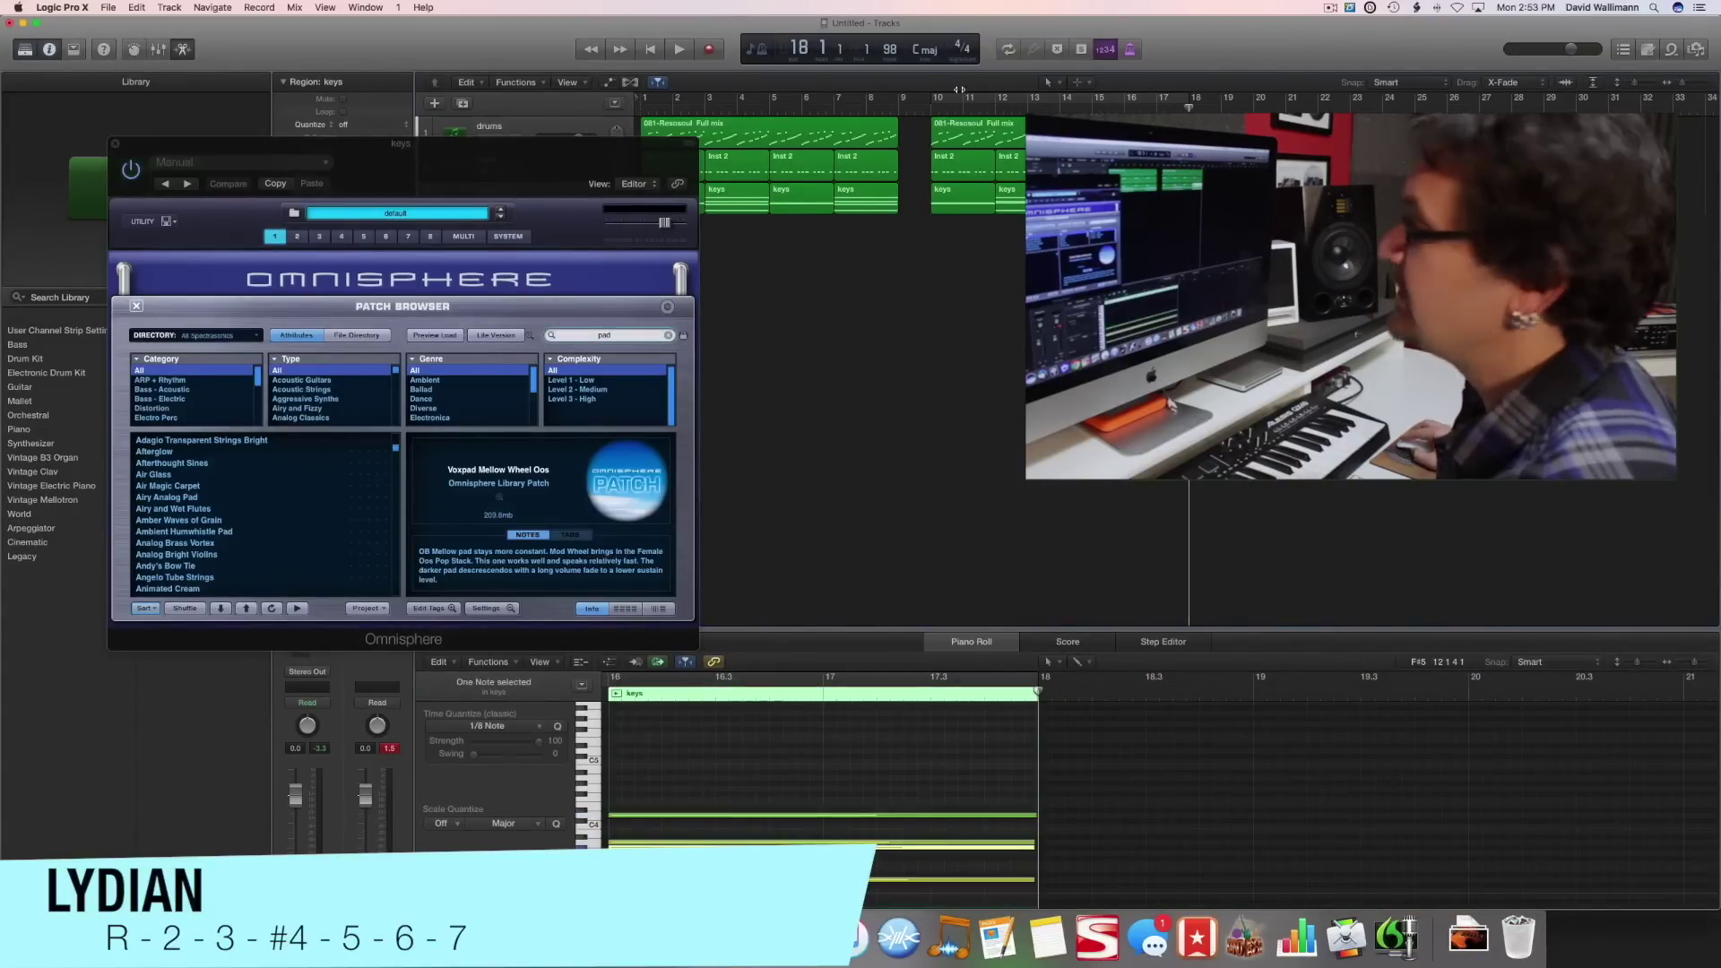
{"action": "left_click", "coordinate": [951, 97]}
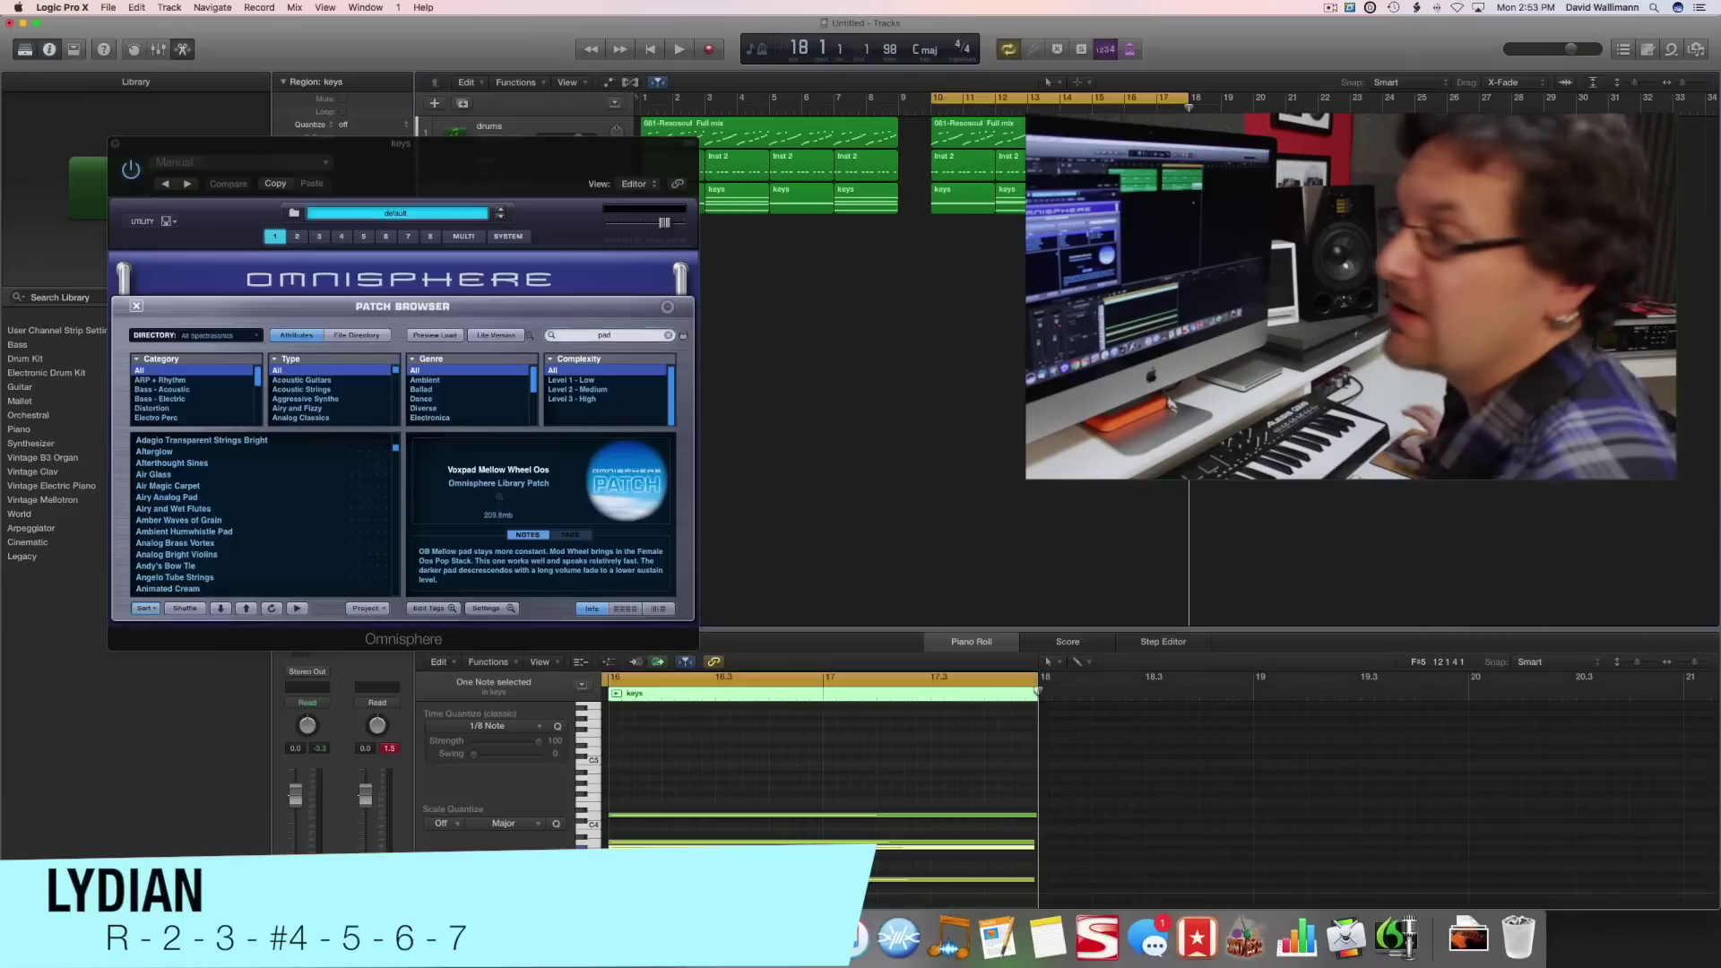
{"action": "key", "text": "space"}
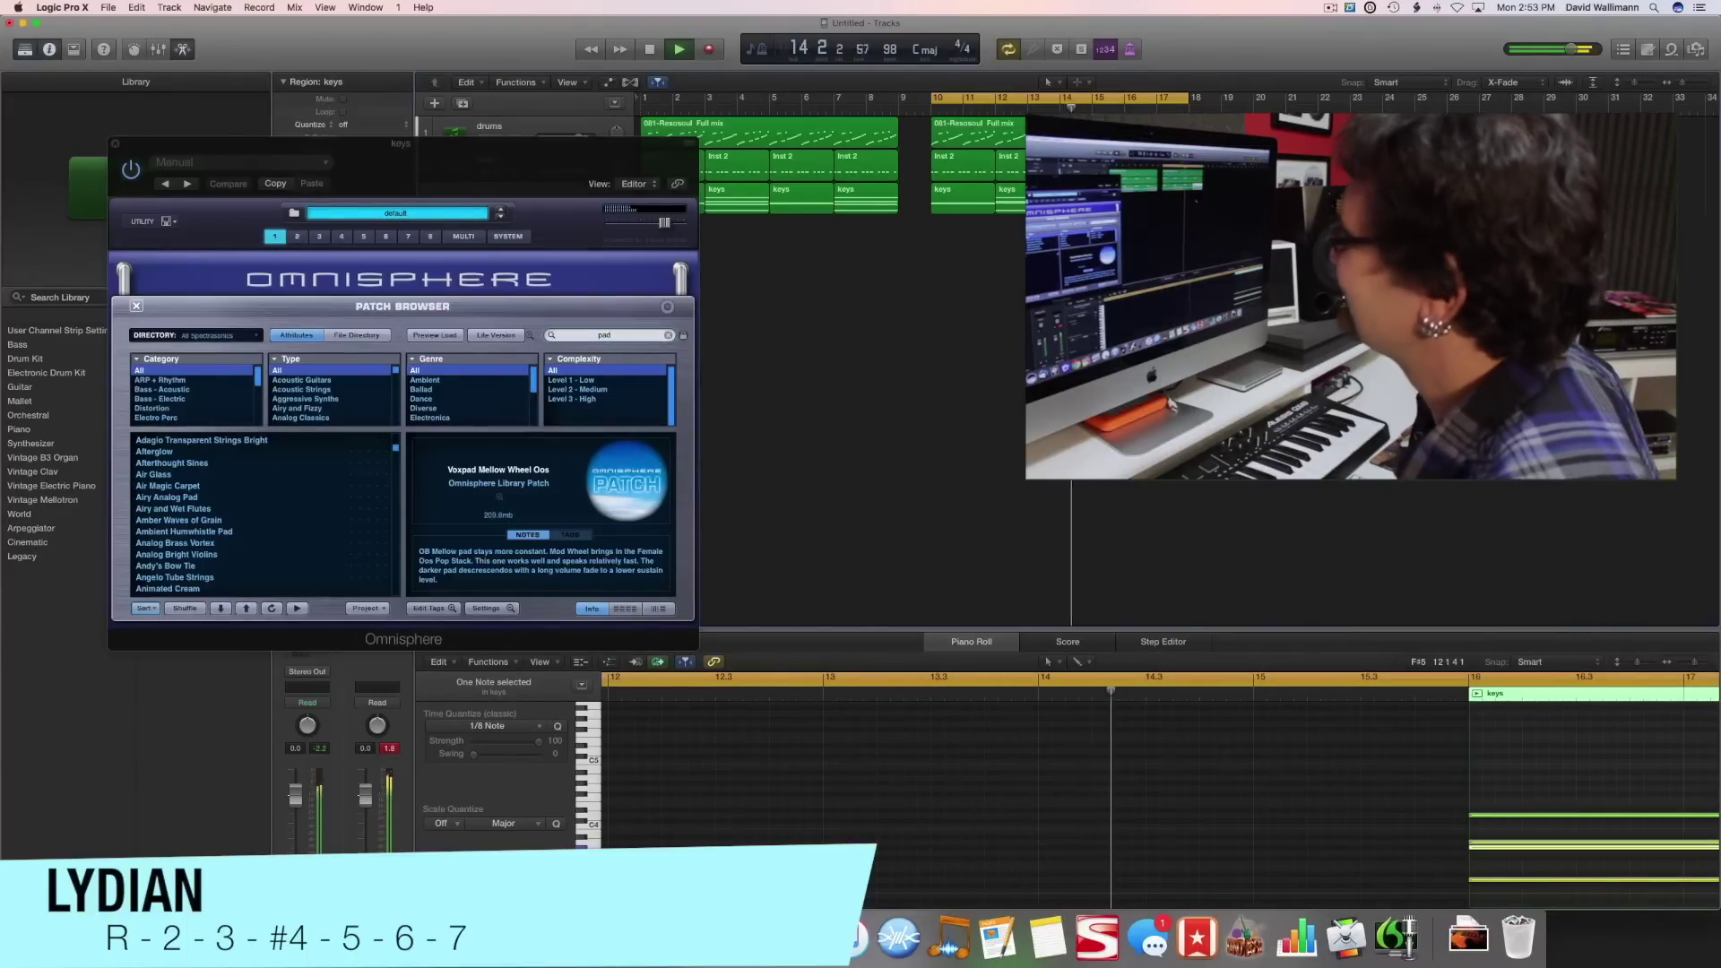
{"action": "key", "text": "space"}
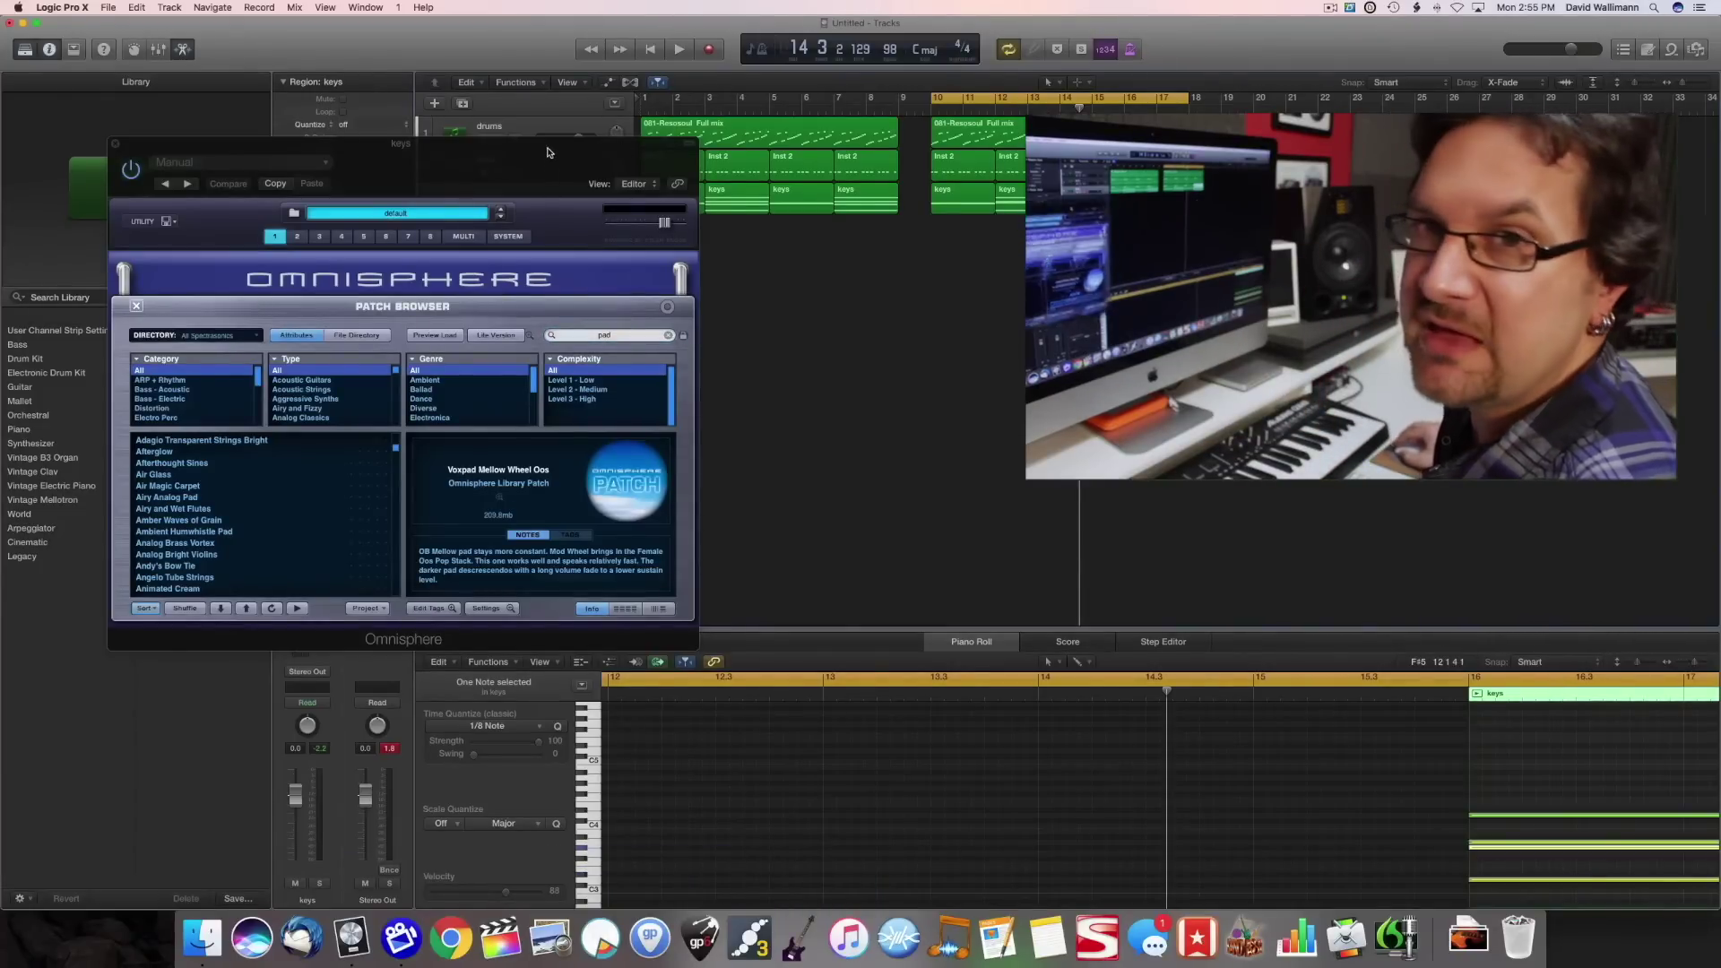
Set the cycle range to bars 19 to 27 and paste a copy of the bars 1 to 9 drums, bass and keys regions at bar 19
{"action": "left_click_drag", "start_coordinate": [548, 147], "coordinate": [449, 269]}
{"action": "left_click_drag", "start_coordinate": [906, 289], "coordinate": [626, 133]}
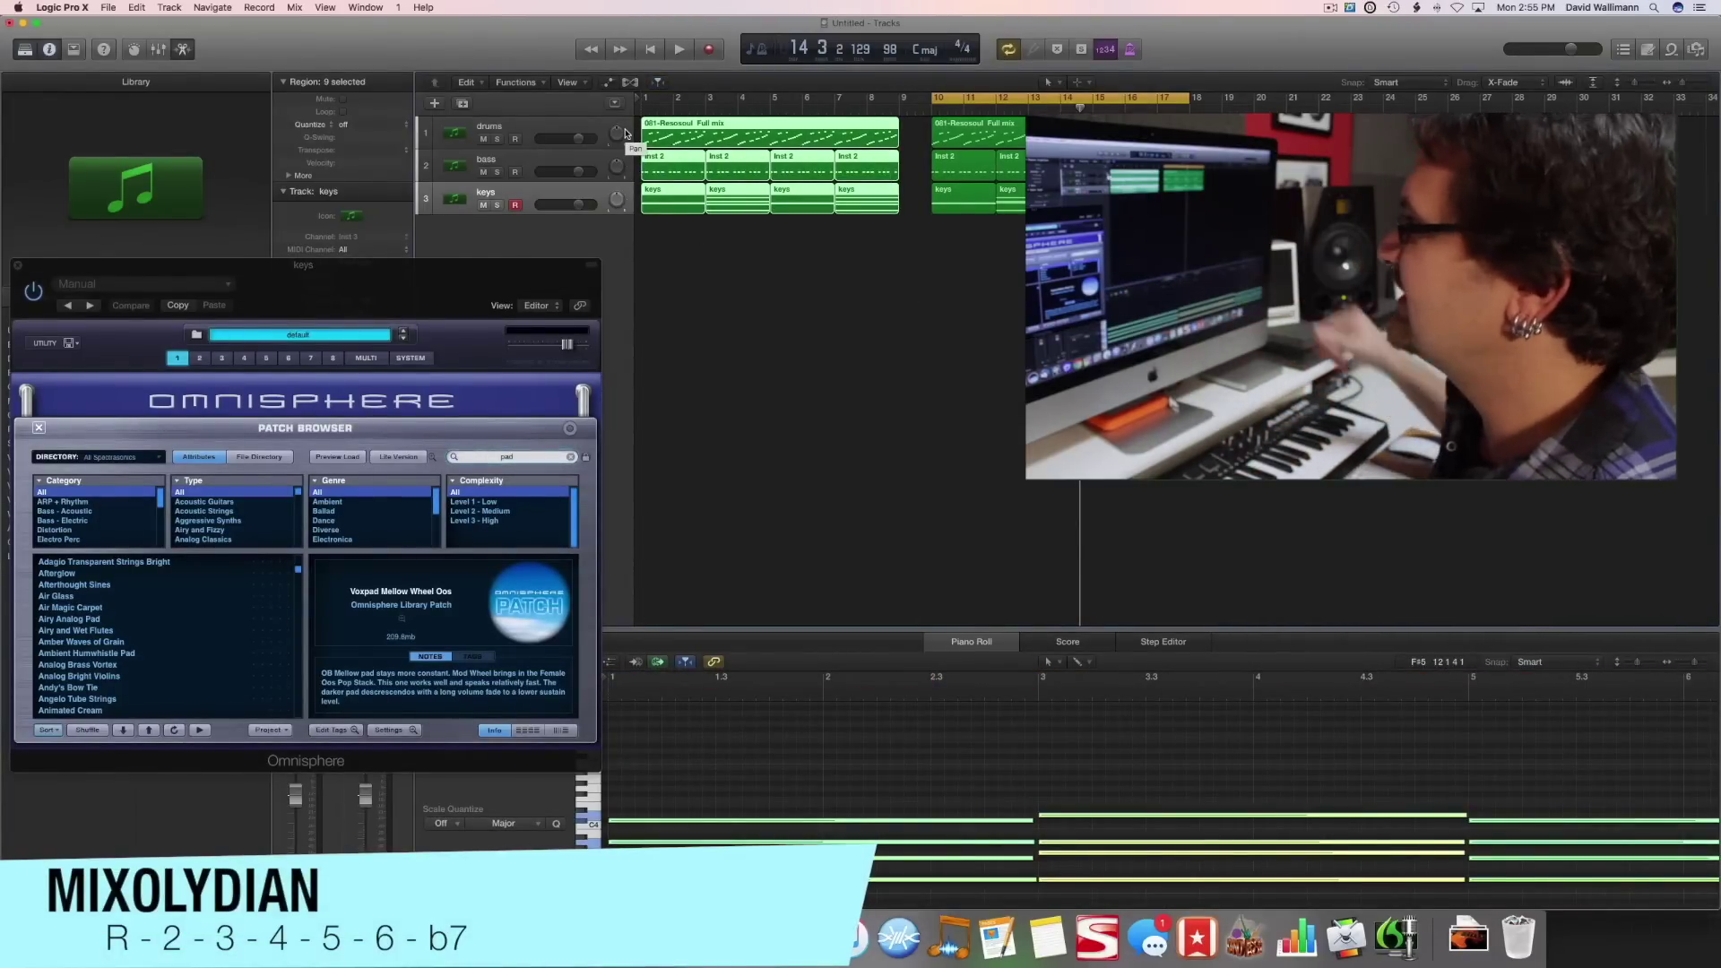
{"action": "left_click_drag", "start_coordinate": [866, 272], "coordinate": [639, 114]}
{"action": "left_click_drag", "start_coordinate": [1084, 97], "coordinate": [1373, 97]}
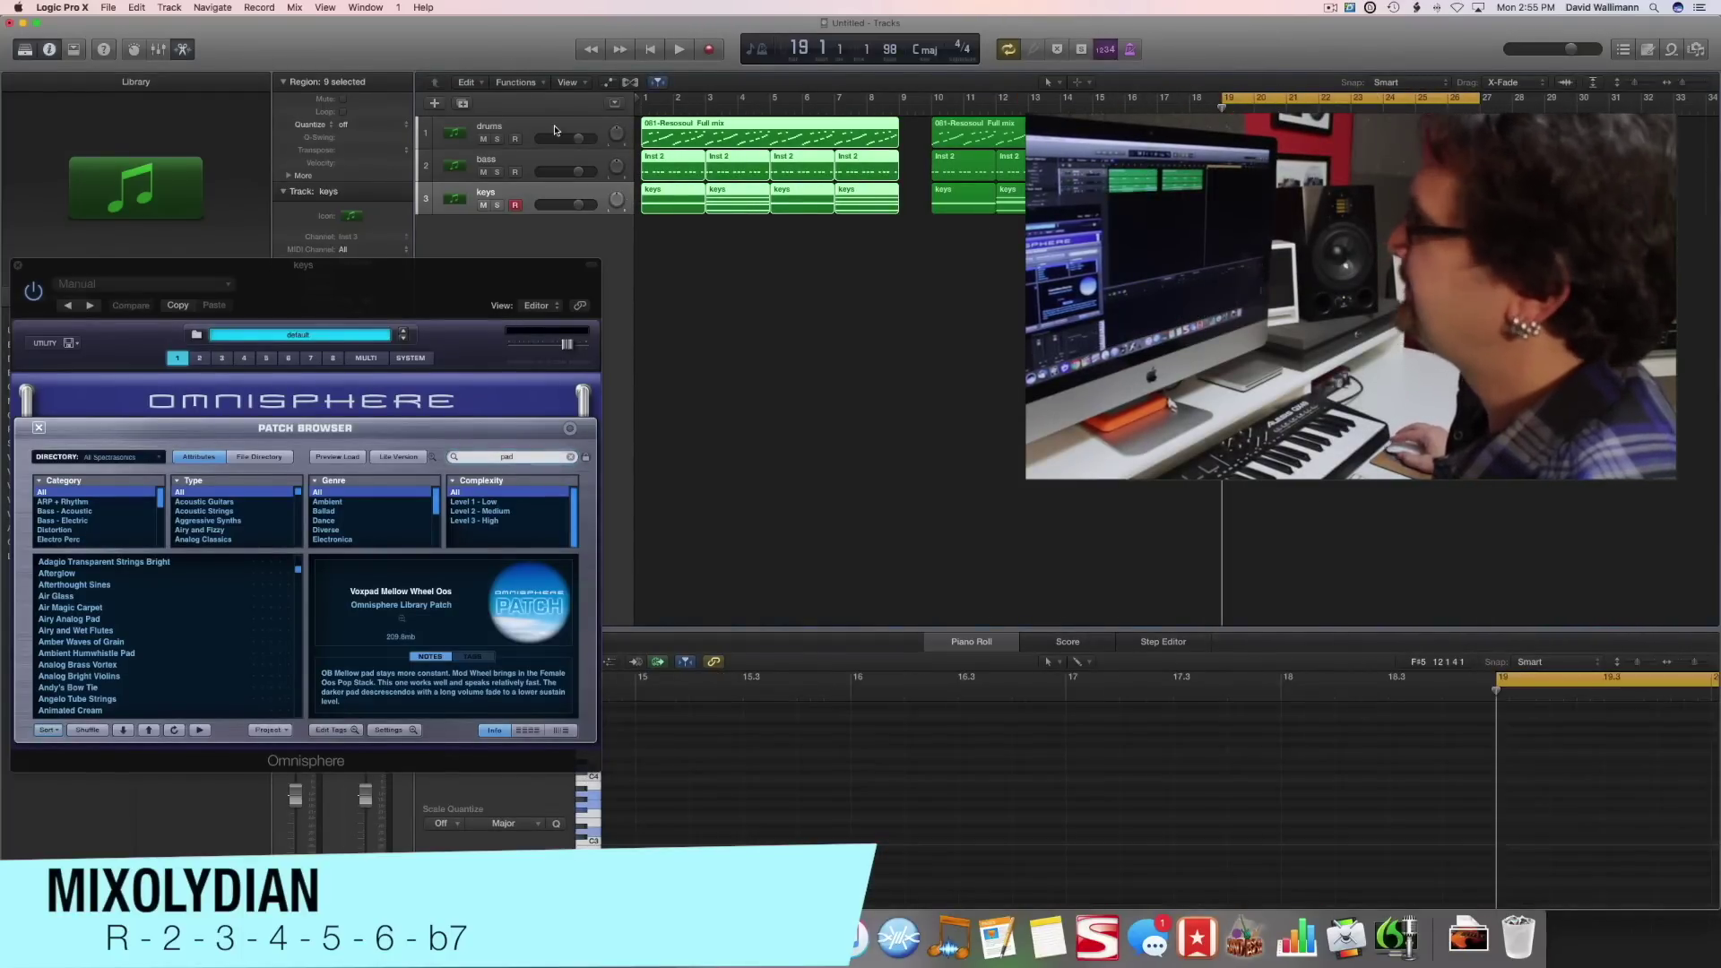
{"action": "key", "text": "shift+d"}
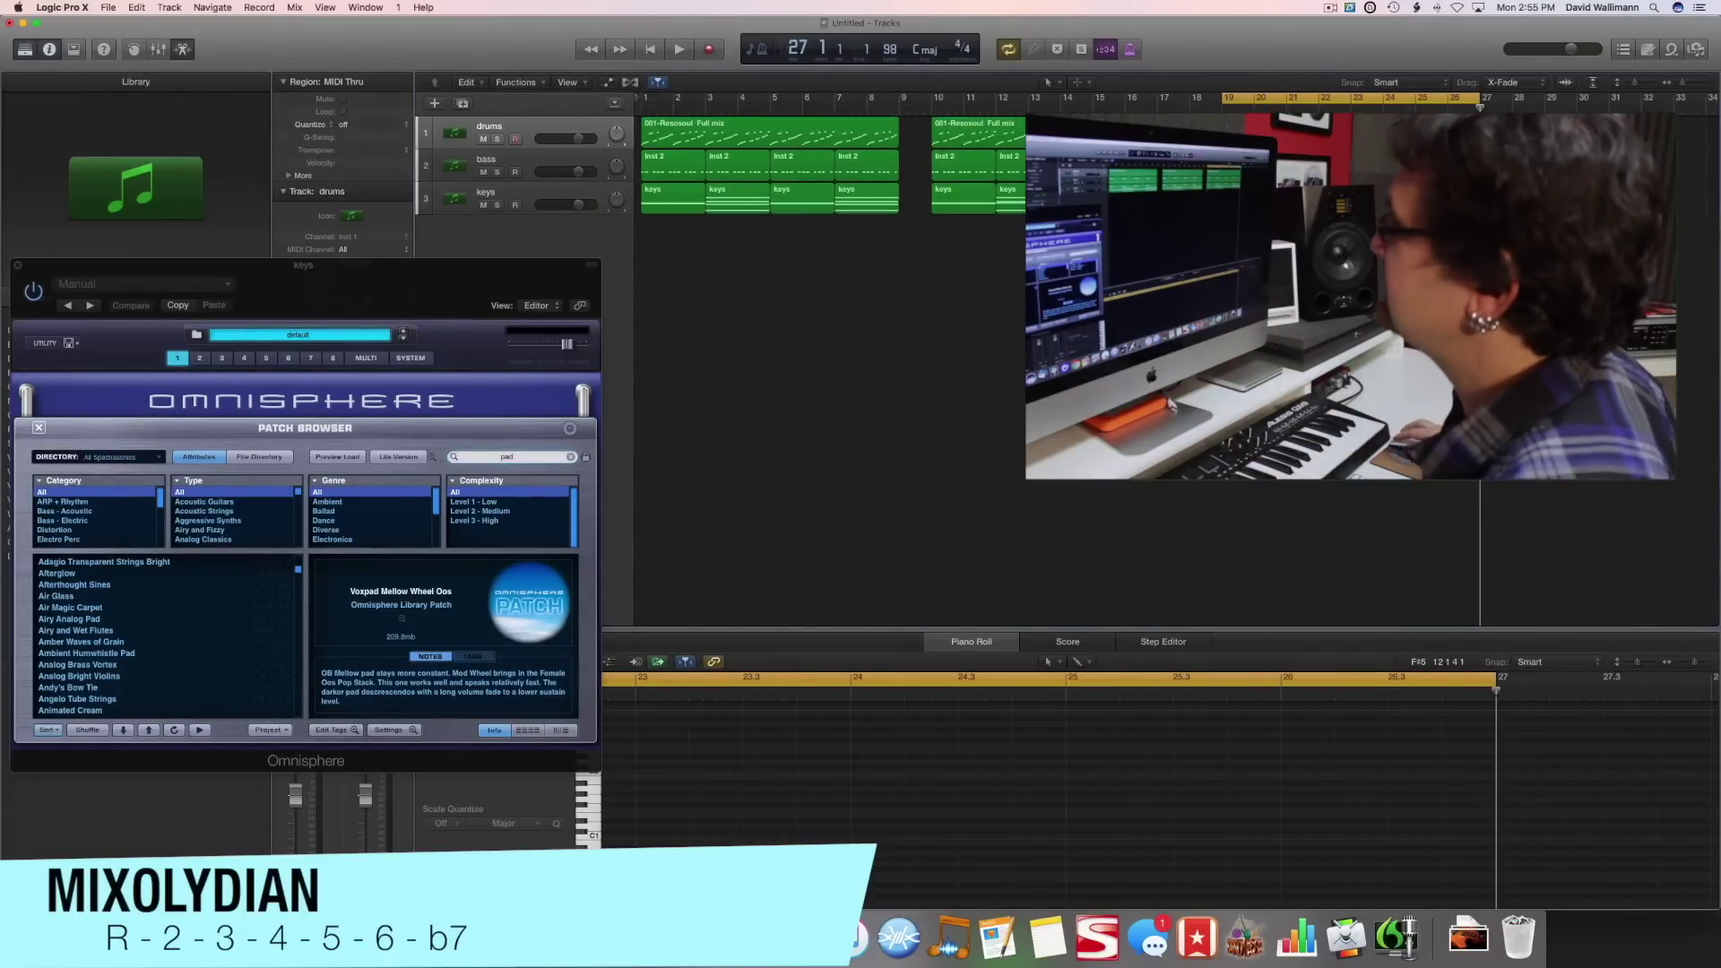
Lower the top note of the keys region at bar 19 by a semitone and play the section from bar 19
{"action": "left_click", "coordinate": [1242, 197]}
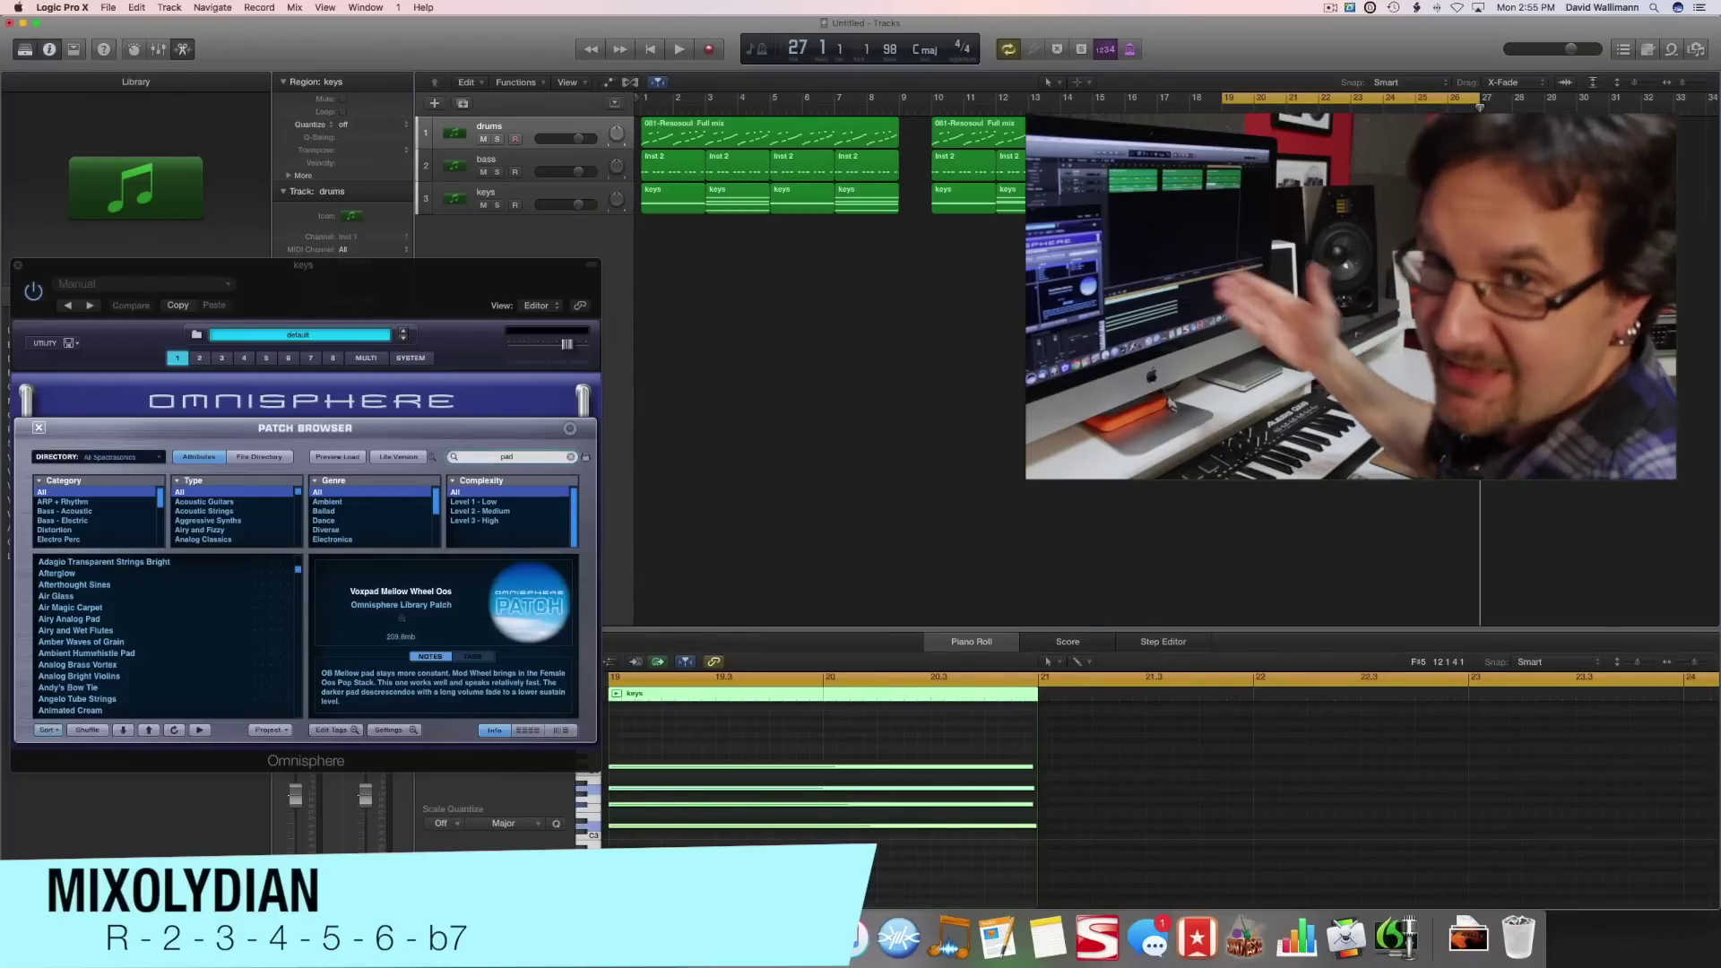
{"action": "key", "text": "space"}
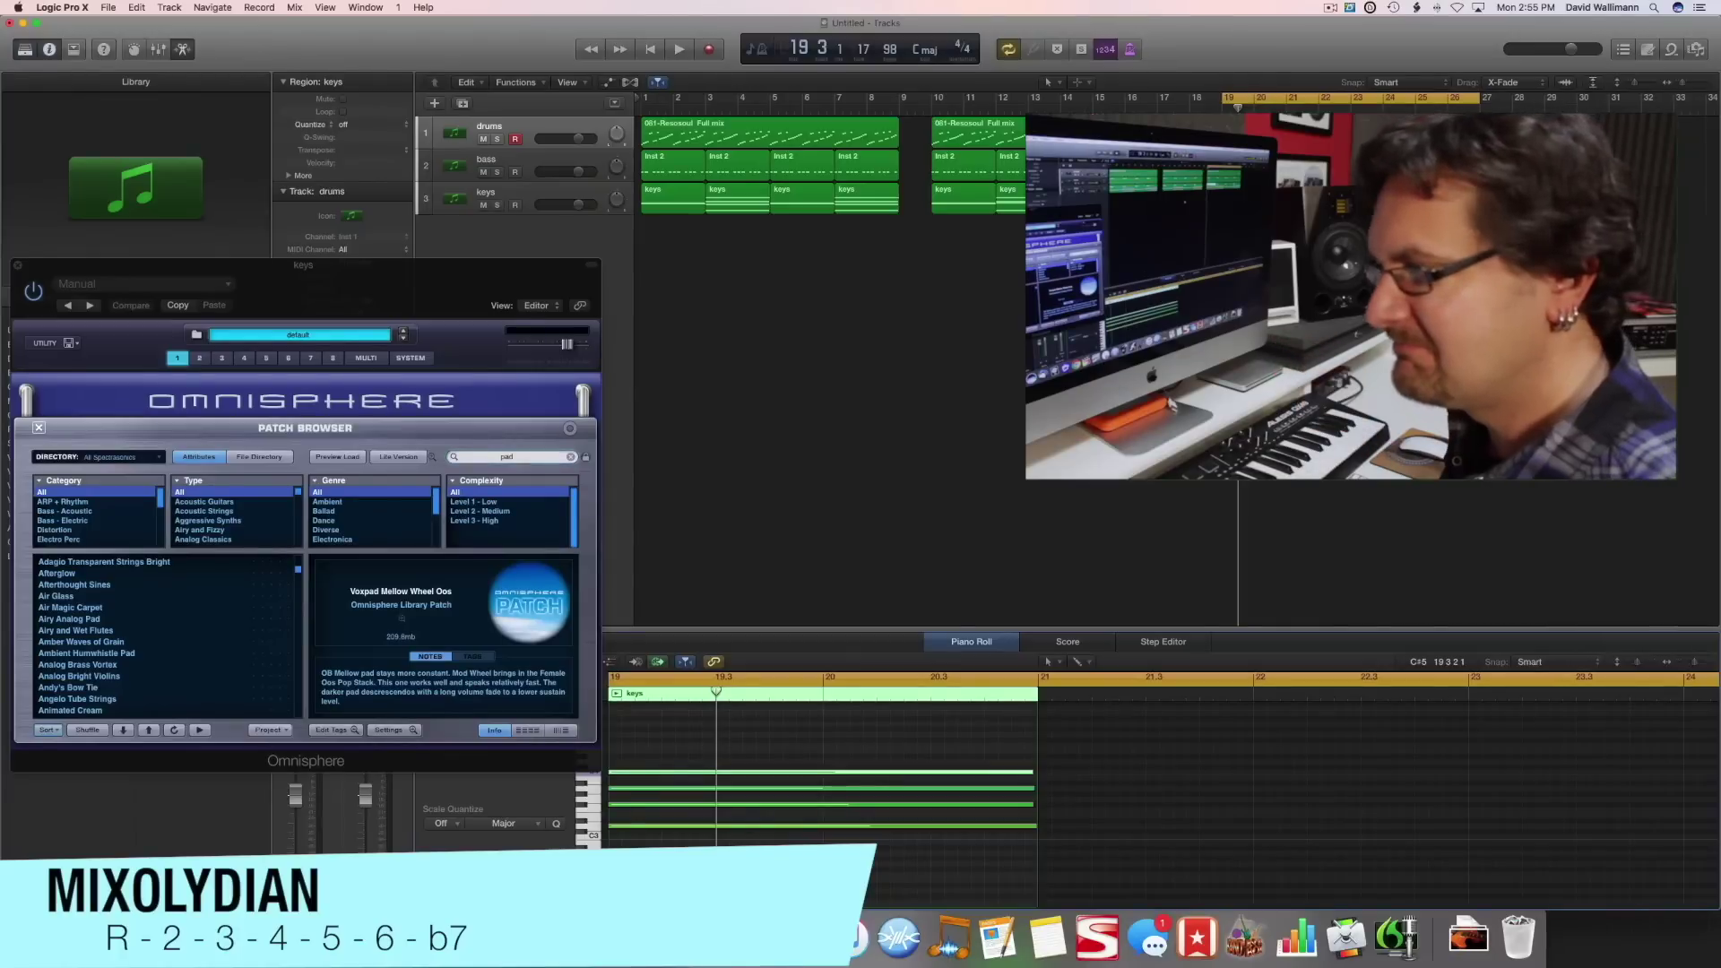
{"action": "key", "text": "space"}
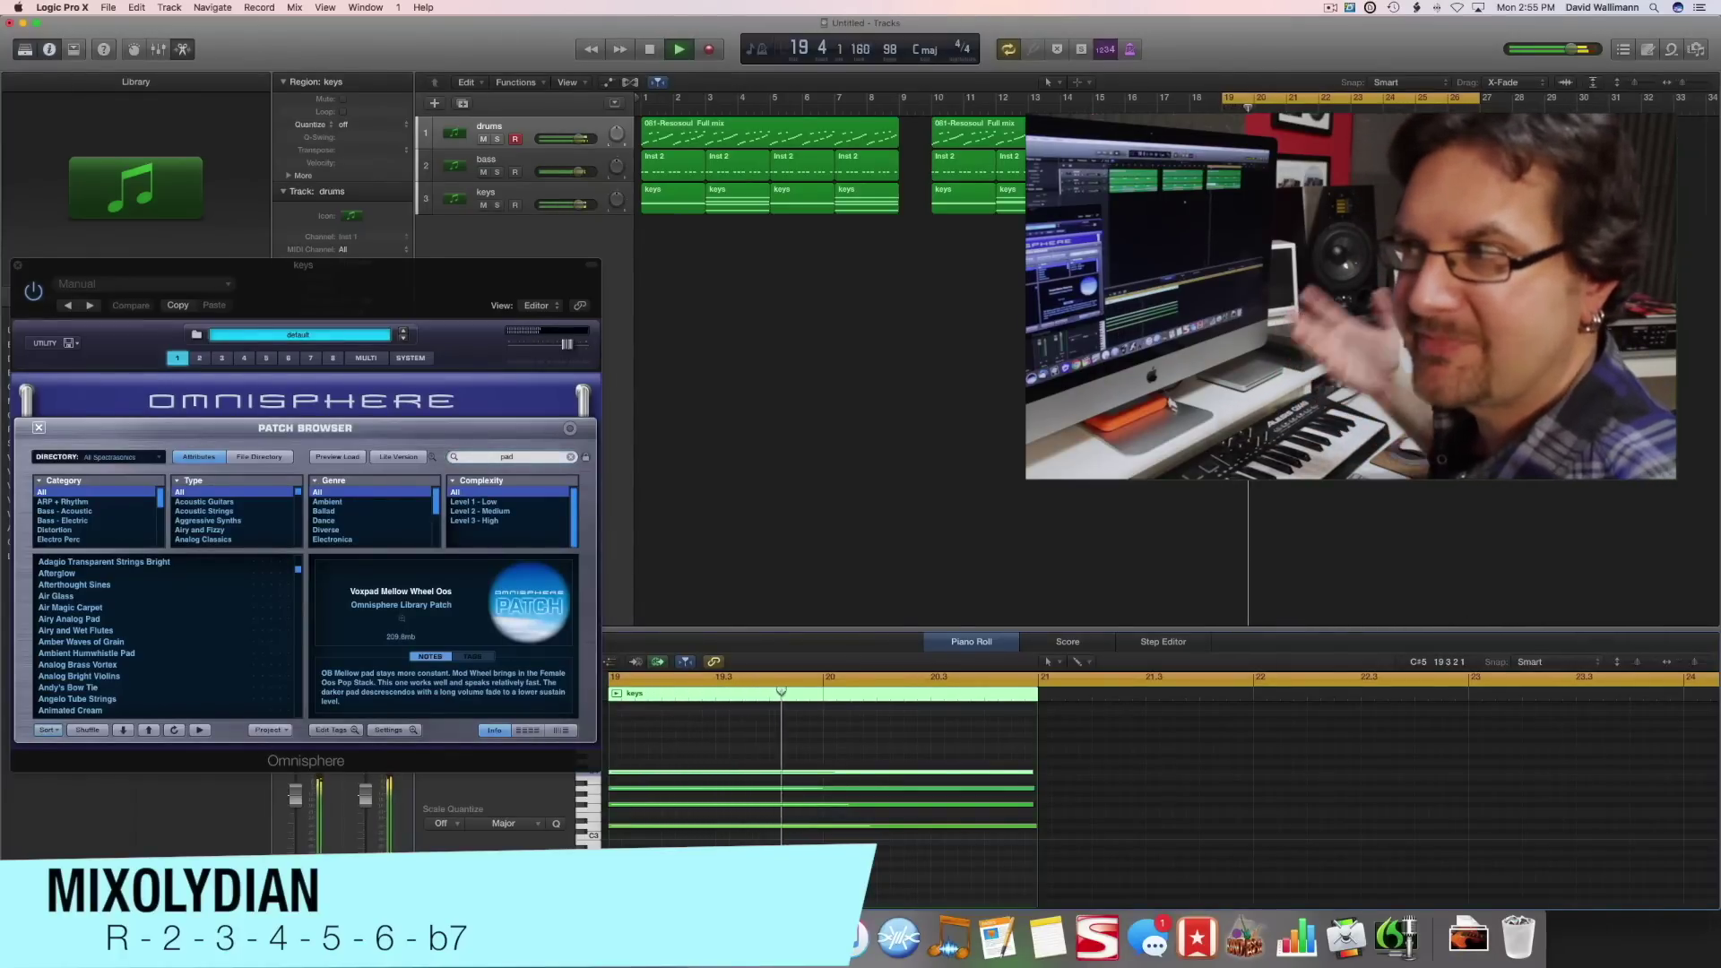
{"action": "key", "text": "space"}
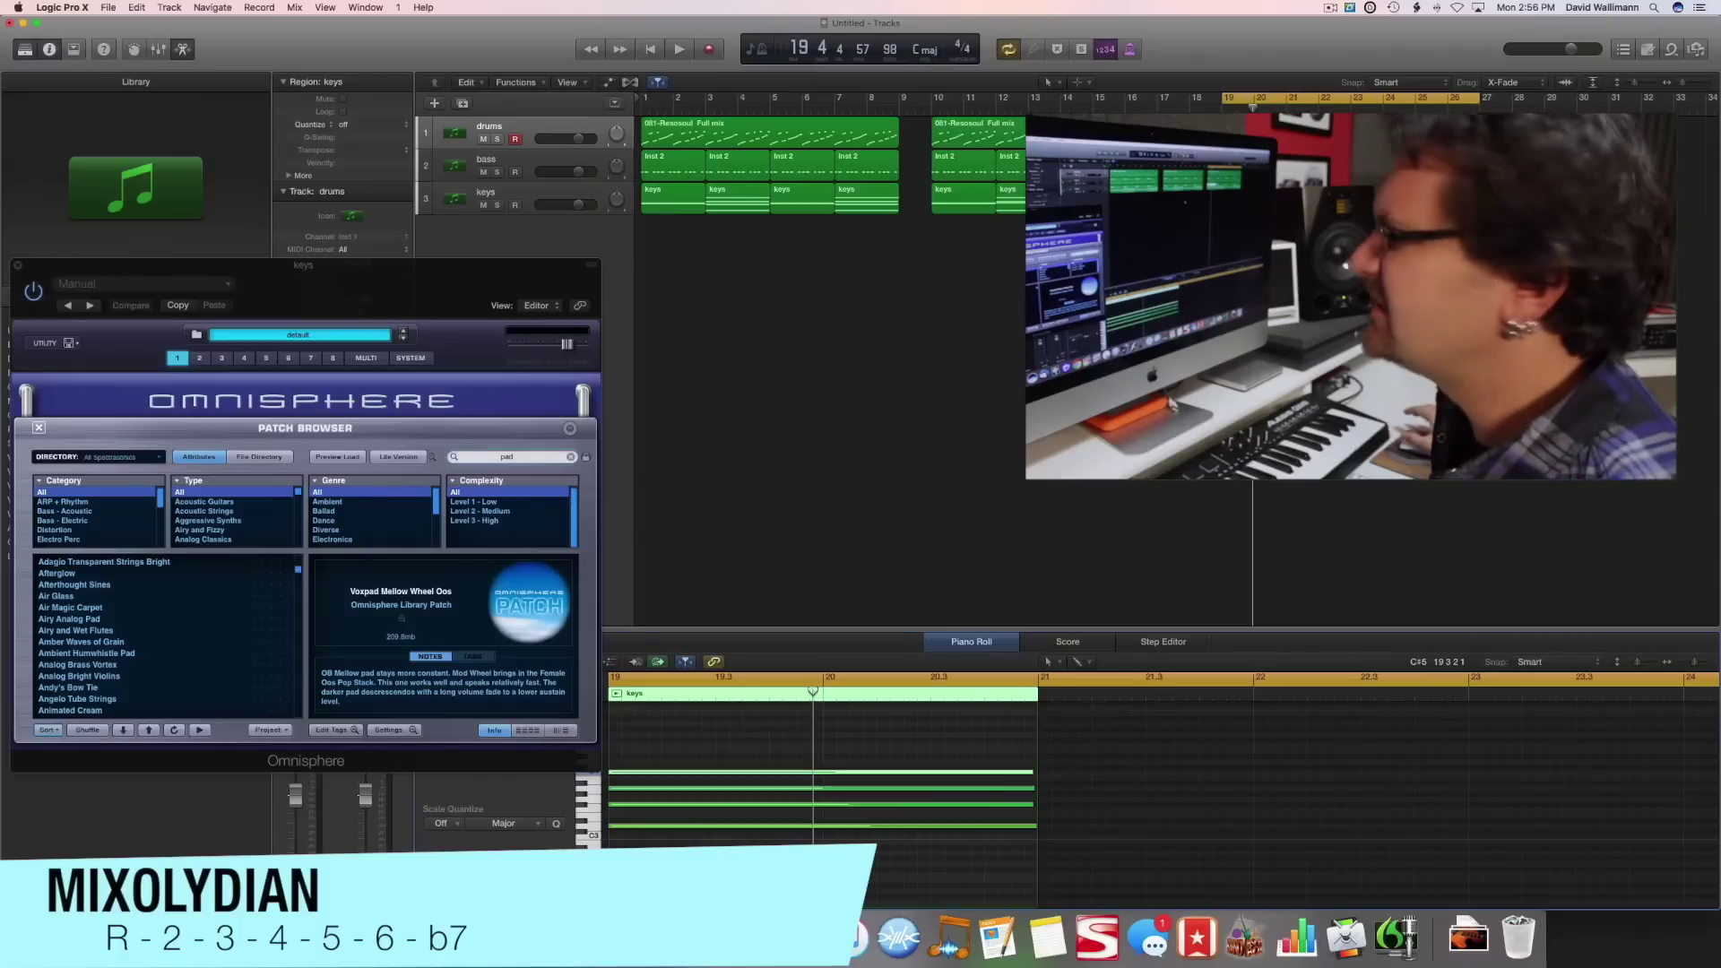
Check the notes of the keys region at bar 21 and replace the keys region at bar 23 with a copy of the edited one
{"action": "key", "text": "Right"}
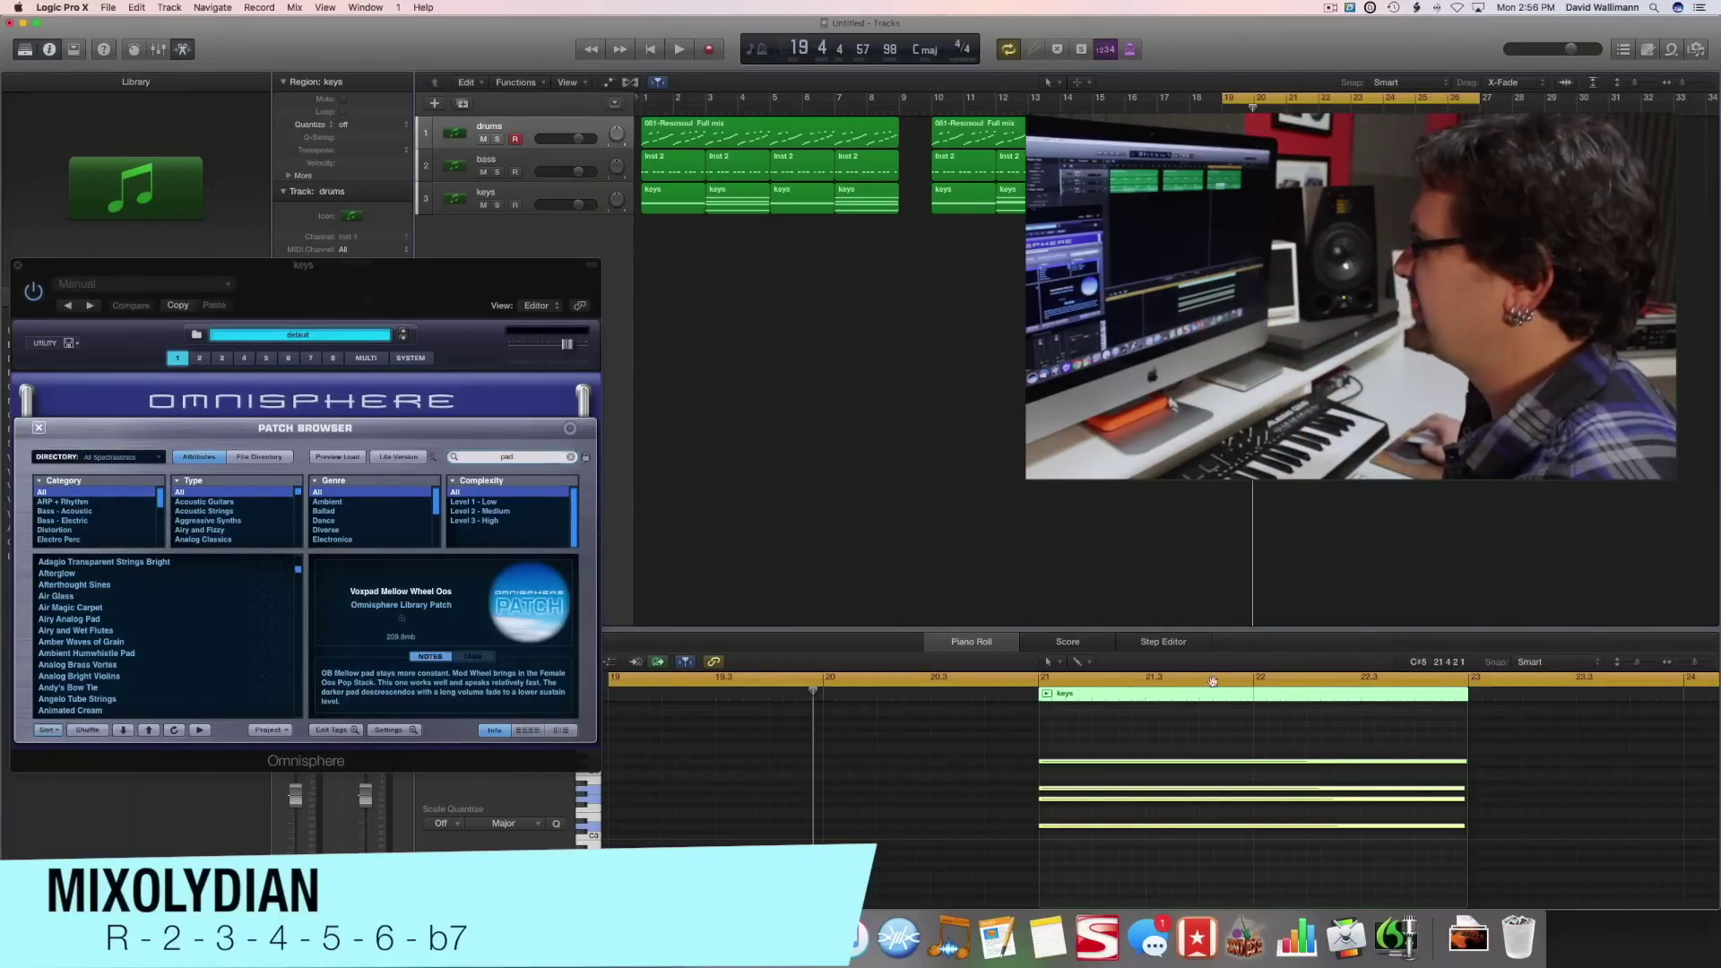
{"action": "left_click", "coordinate": [1085, 823]}
{"action": "left_click", "coordinate": [1078, 745]}
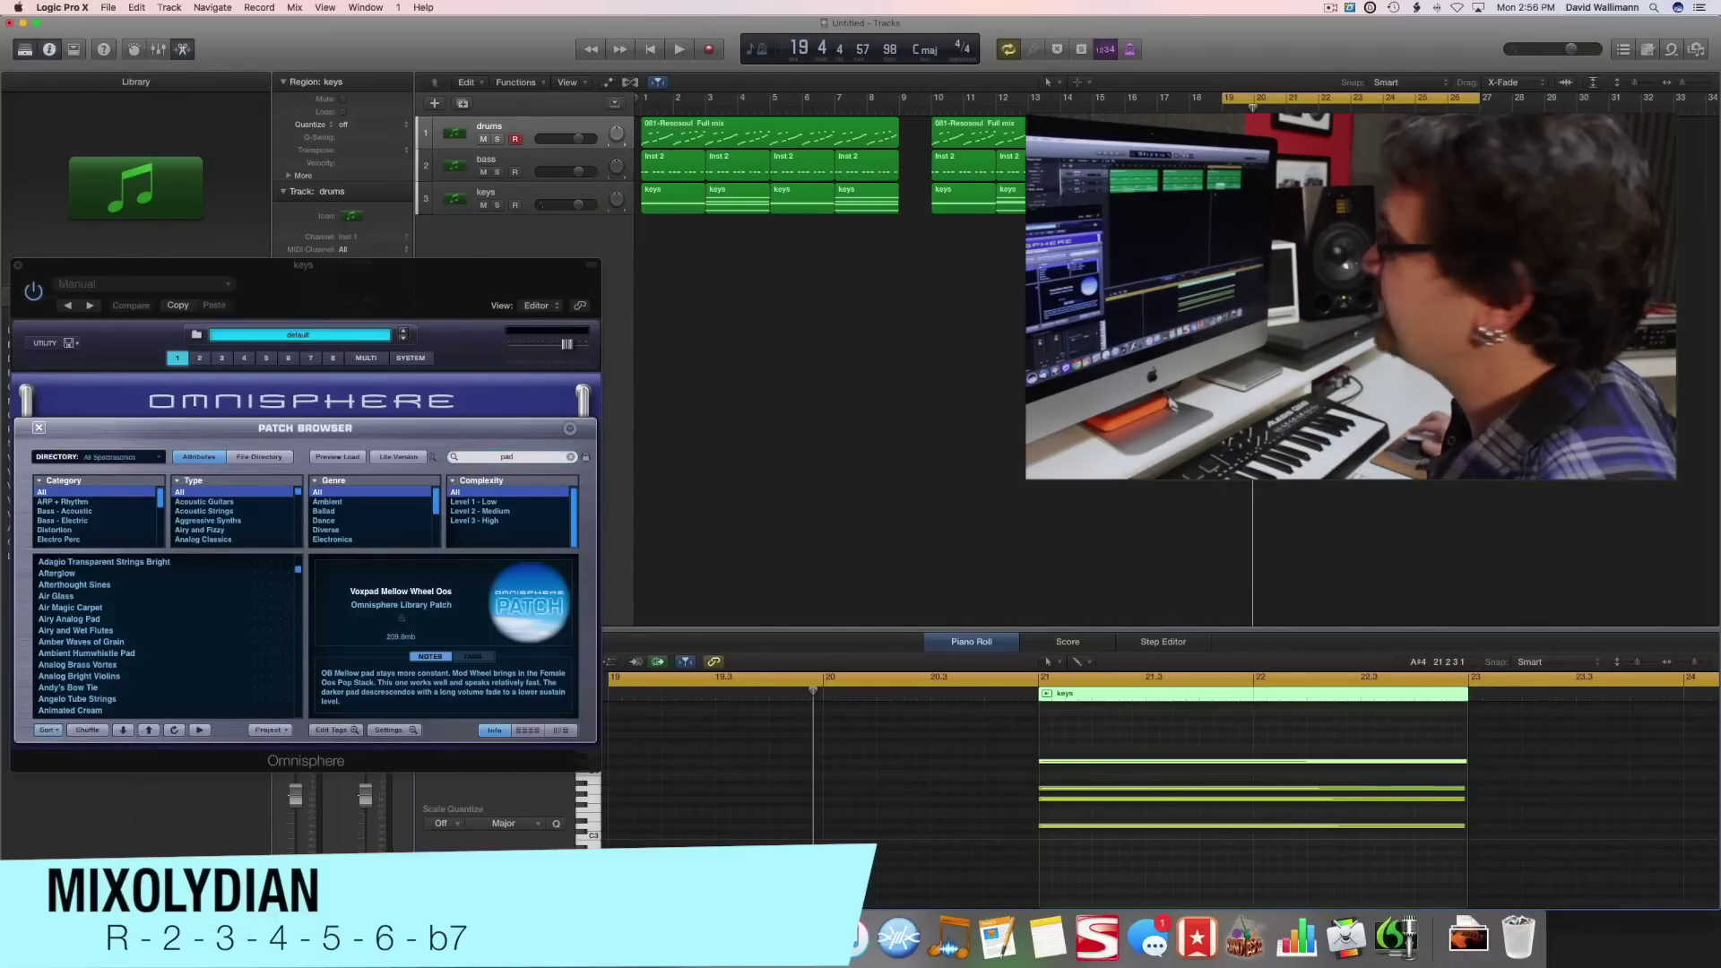
{"action": "key", "text": "Left"}
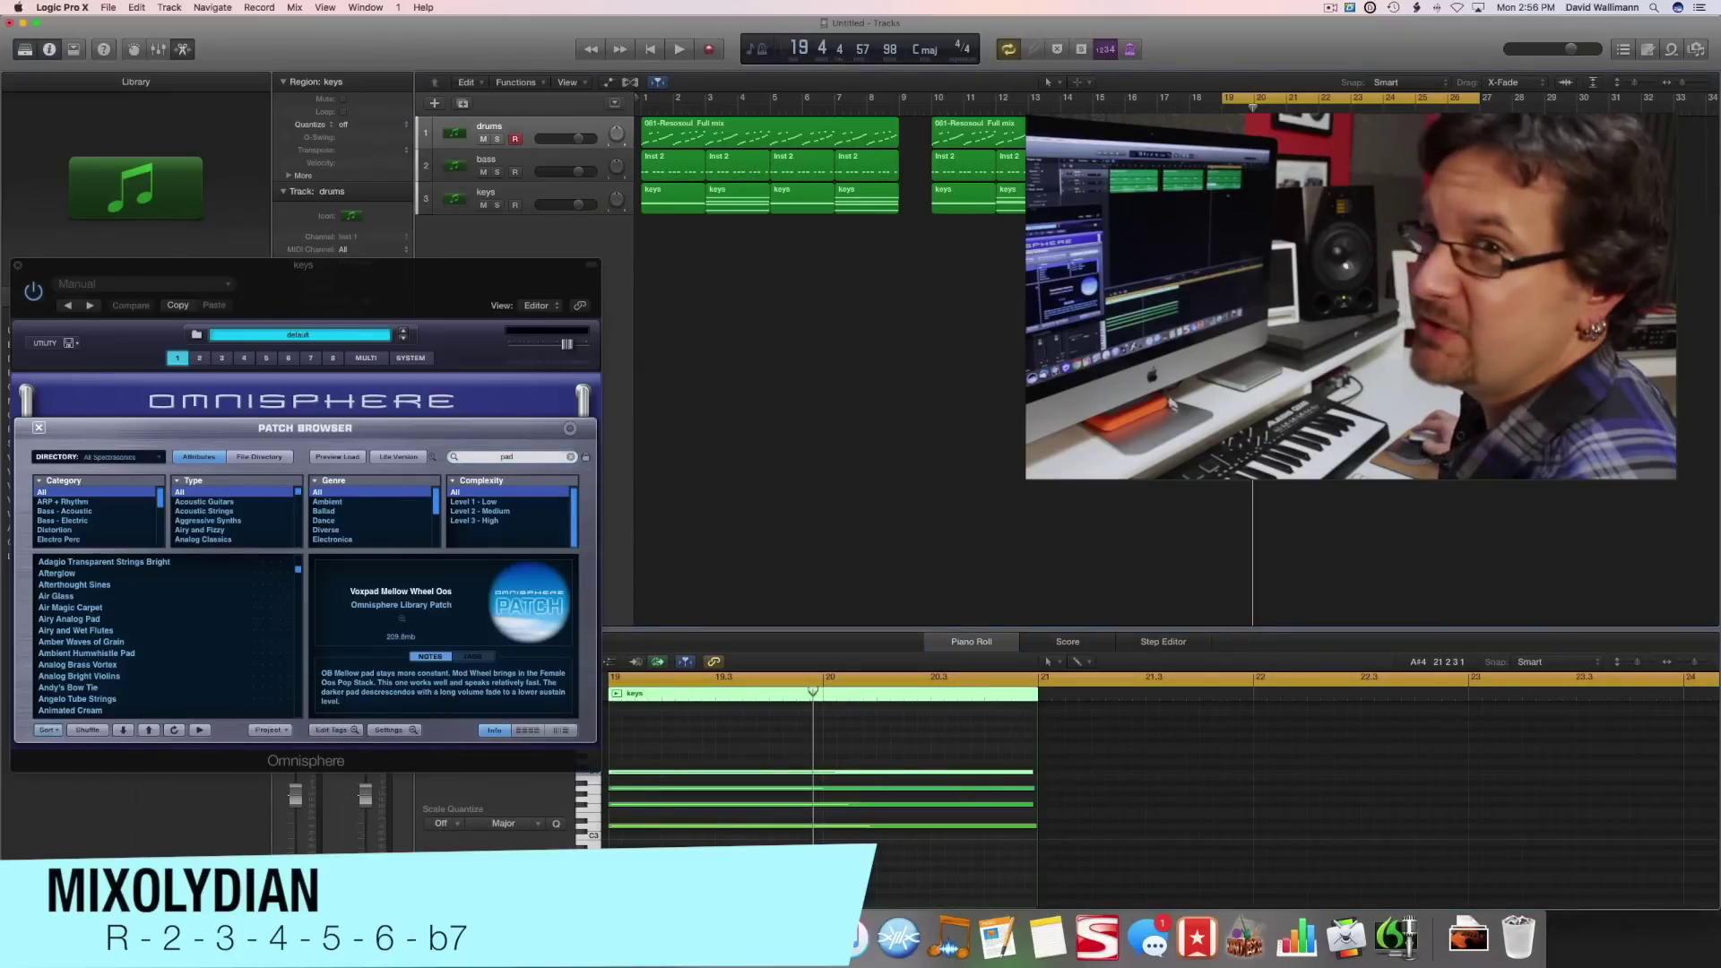
{"action": "key", "text": "Right"}
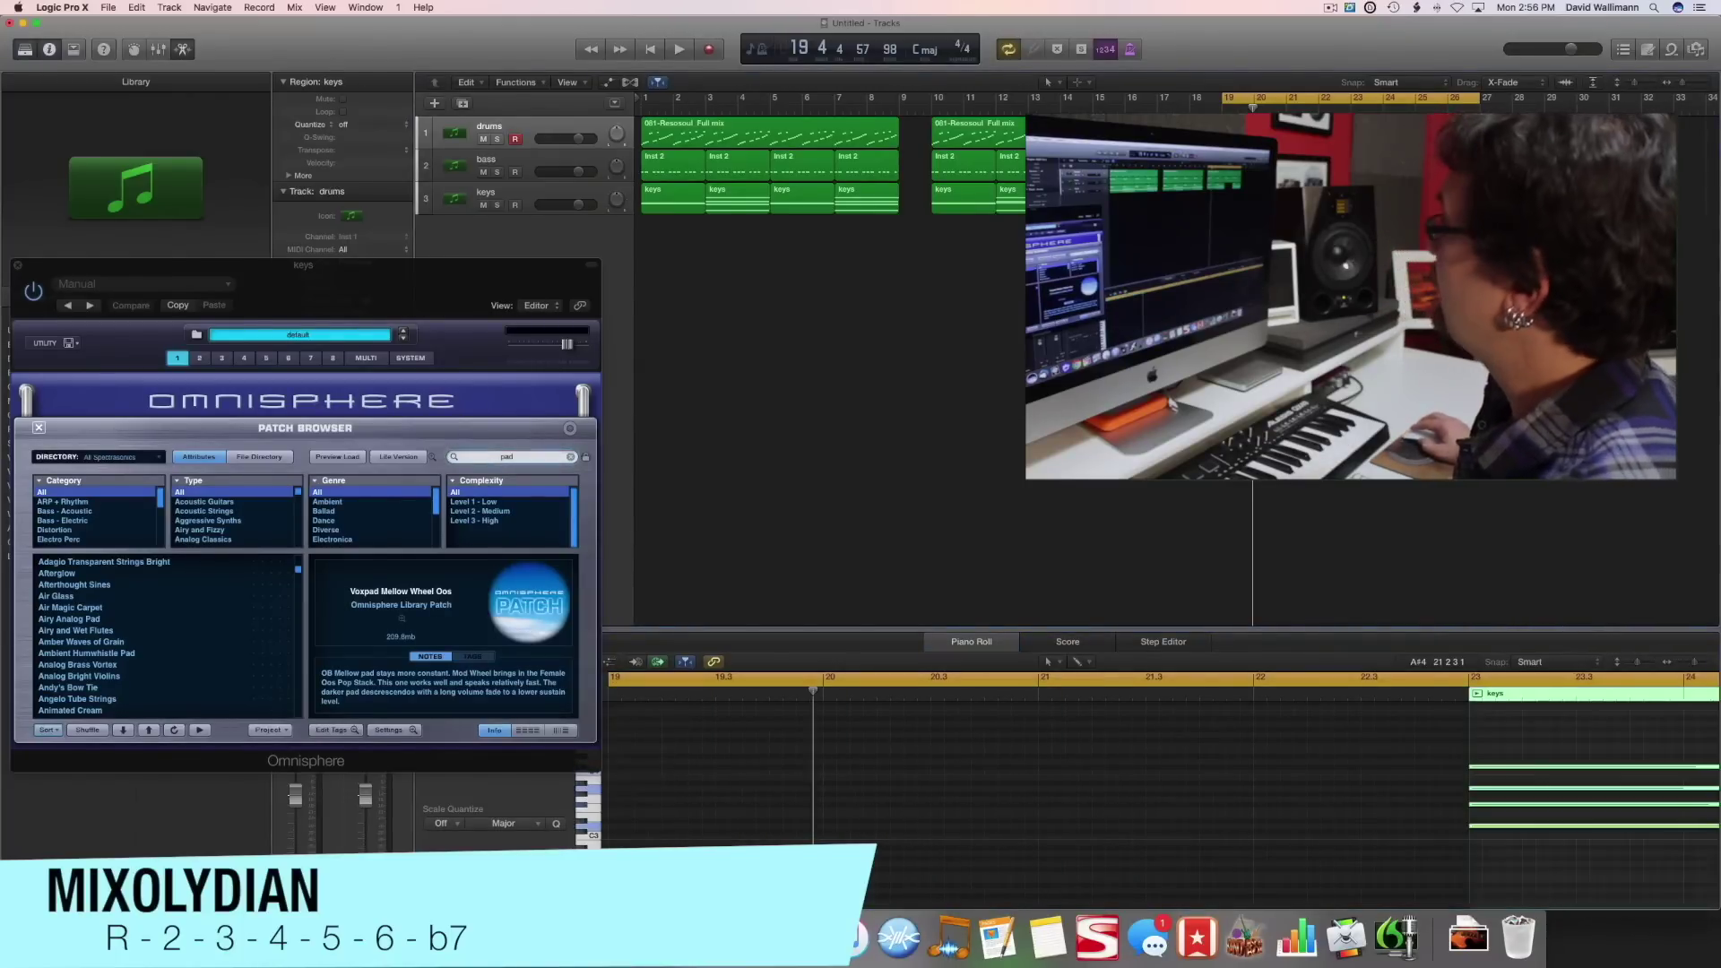
{"action": "key", "text": "Delete"}
{"action": "key", "text": "super+z"}
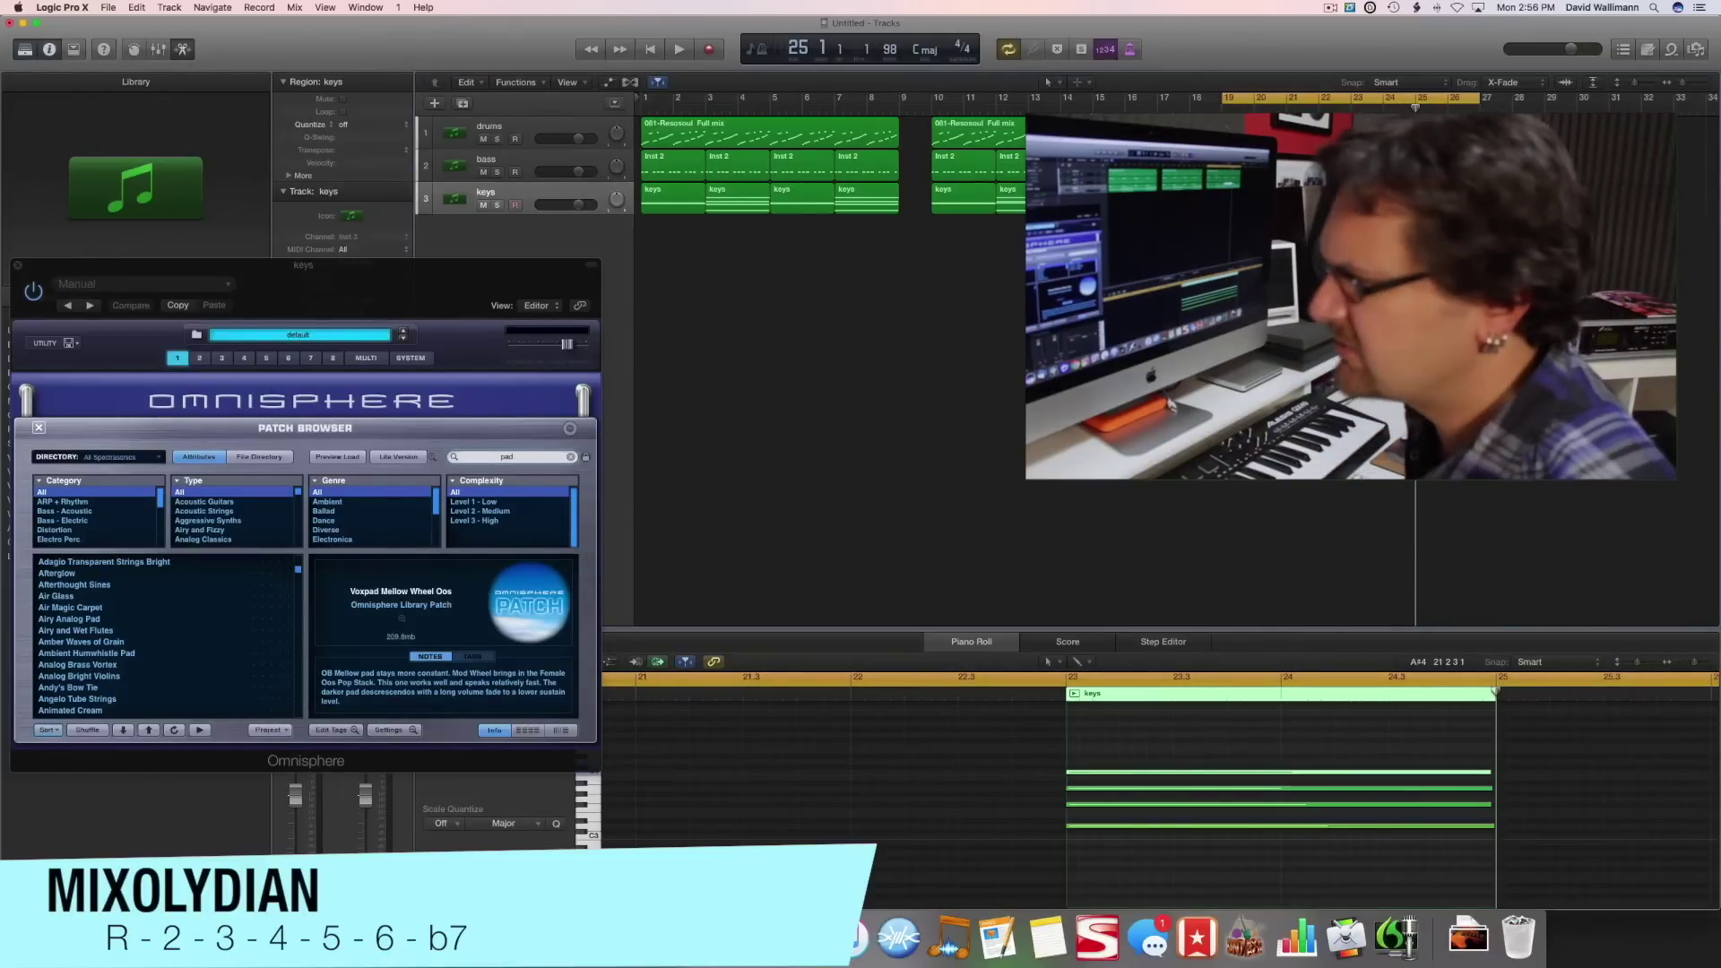
Play back the section between bars 19 and 27 and turn cycling off
{"action": "key", "text": "space"}
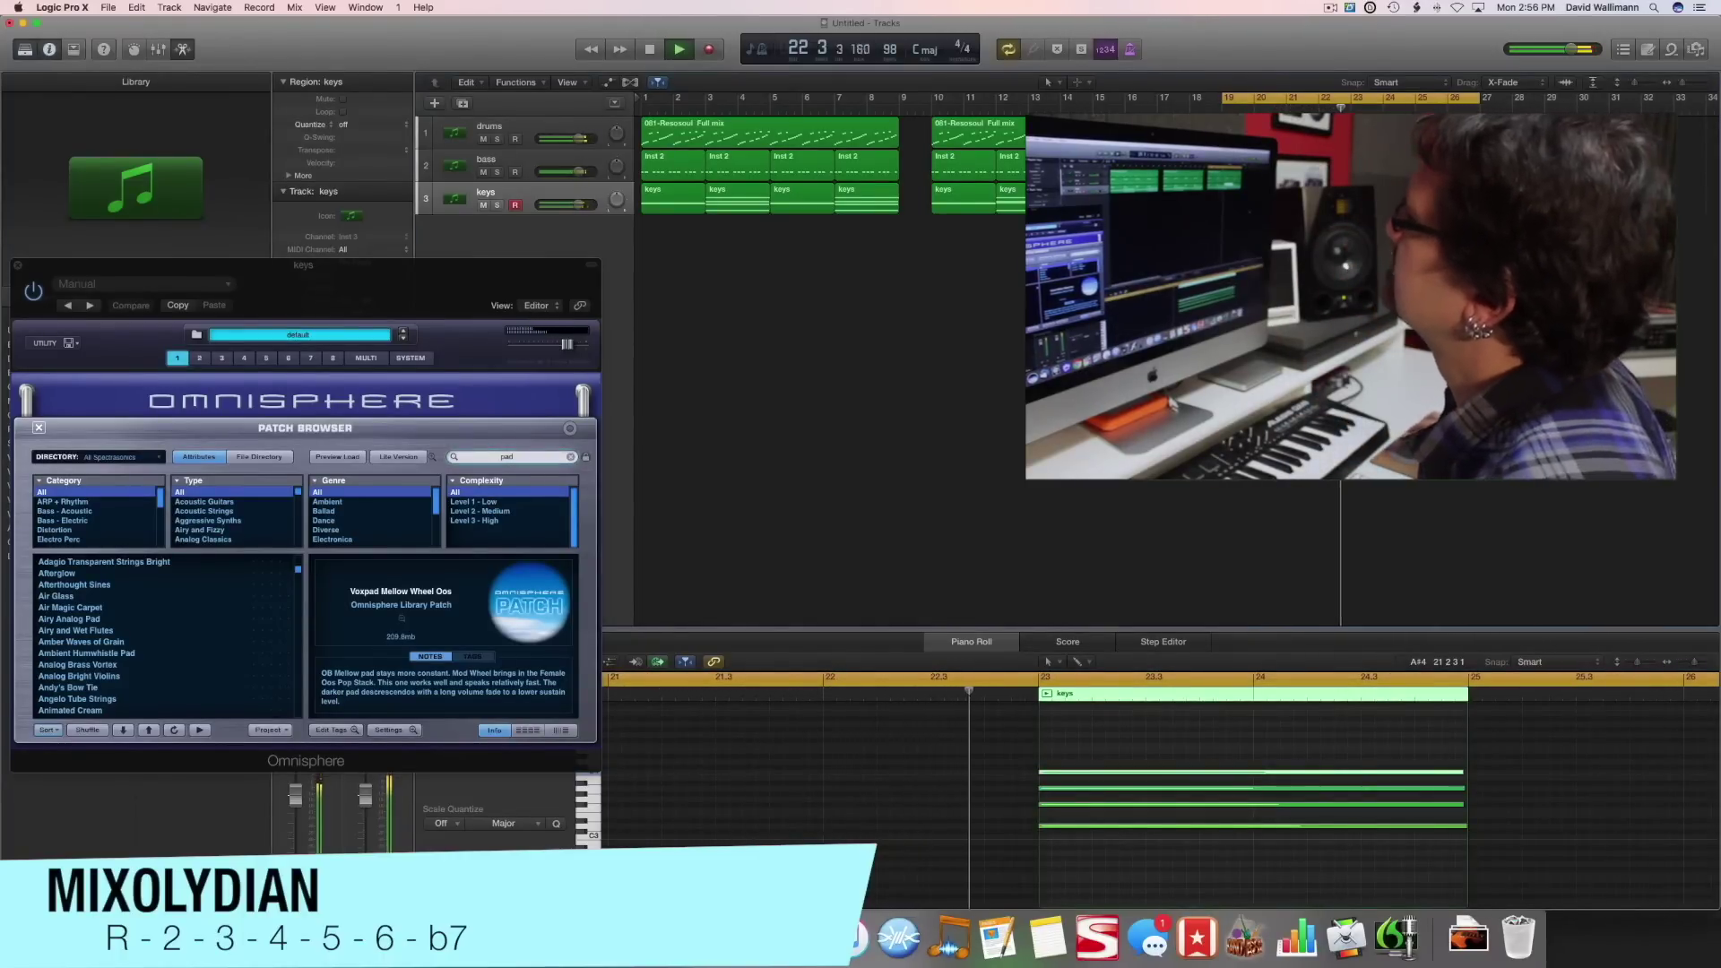
{"action": "key", "text": "space"}
{"action": "left_click", "coordinate": [1282, 101]}
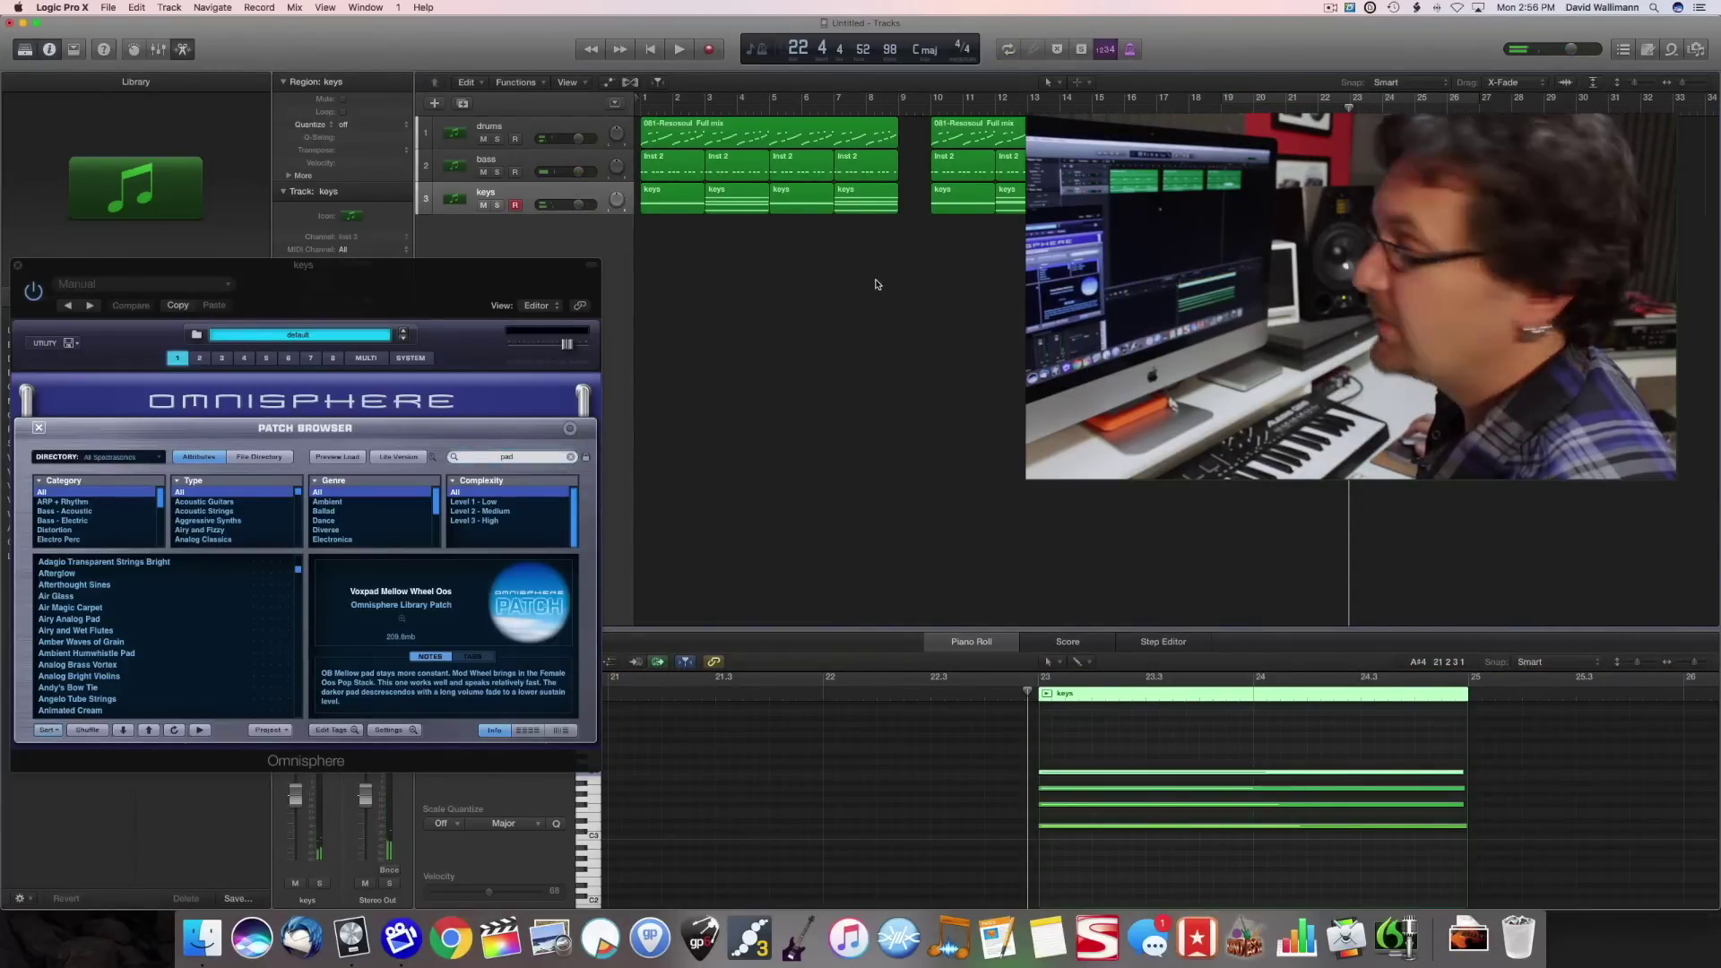
Paste a copy of the drums, bass and keys regions from bars 1 to 9 at bar 28 and return the playhead to bar 28
{"action": "scroll", "coordinate": [915, 297], "scroll_direction": "right", "scroll_amount": 7}
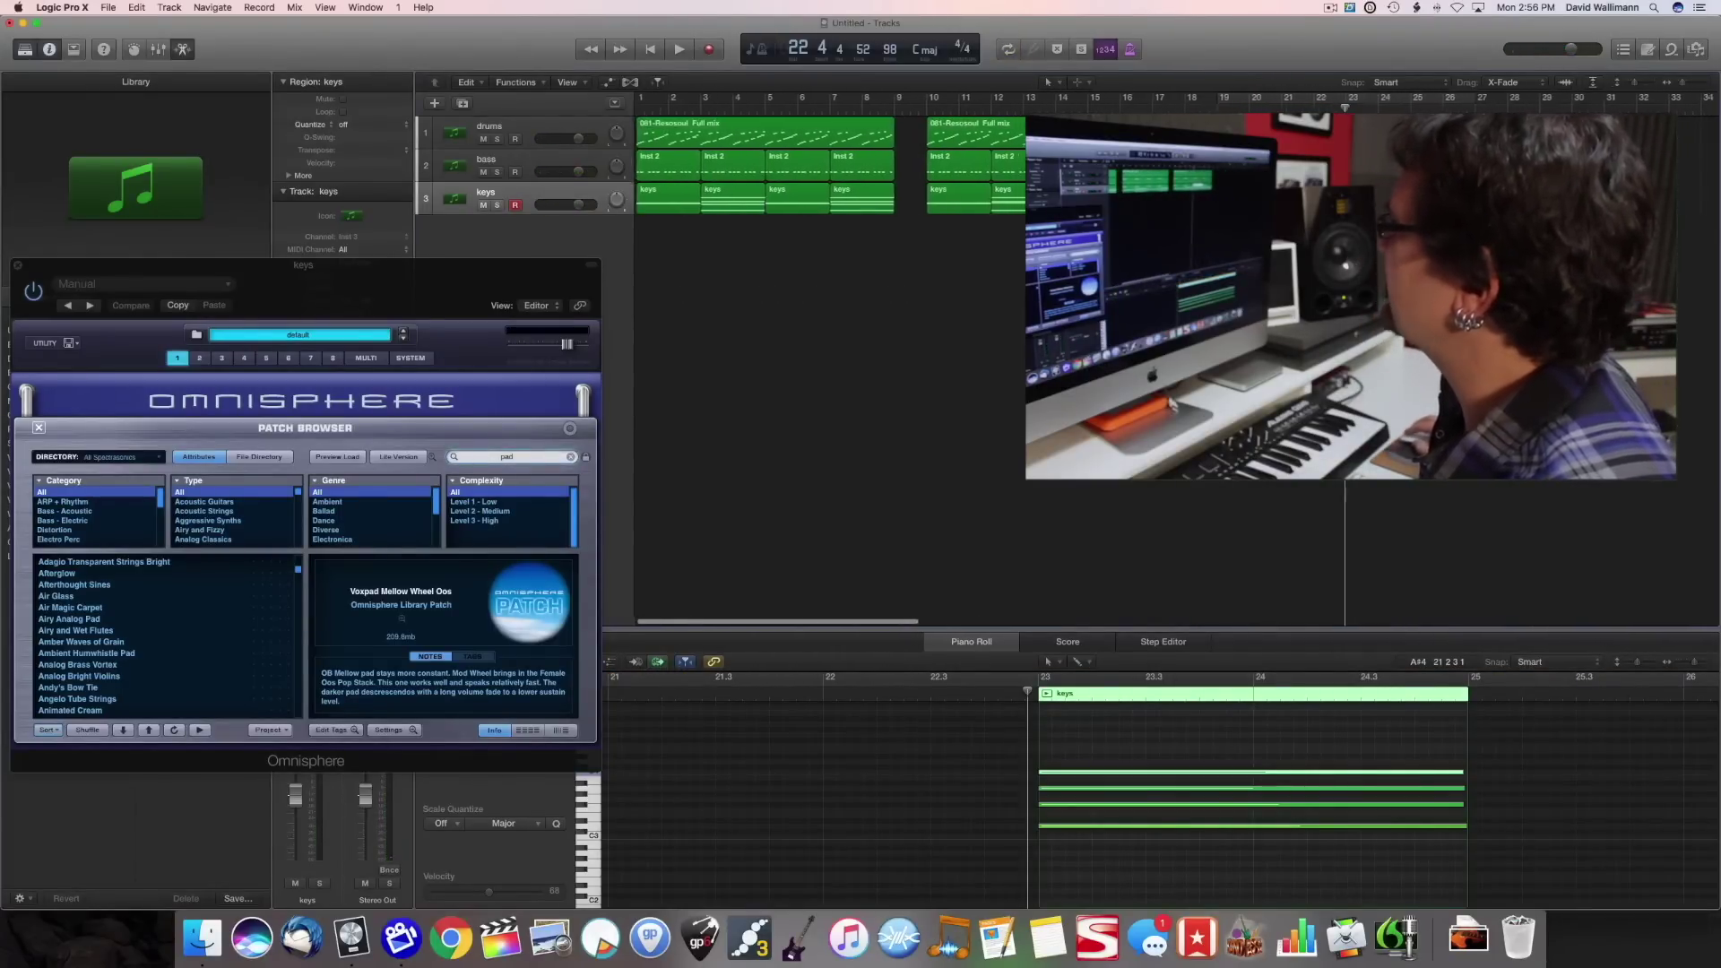
{"action": "left_click", "coordinate": [1282, 105]}
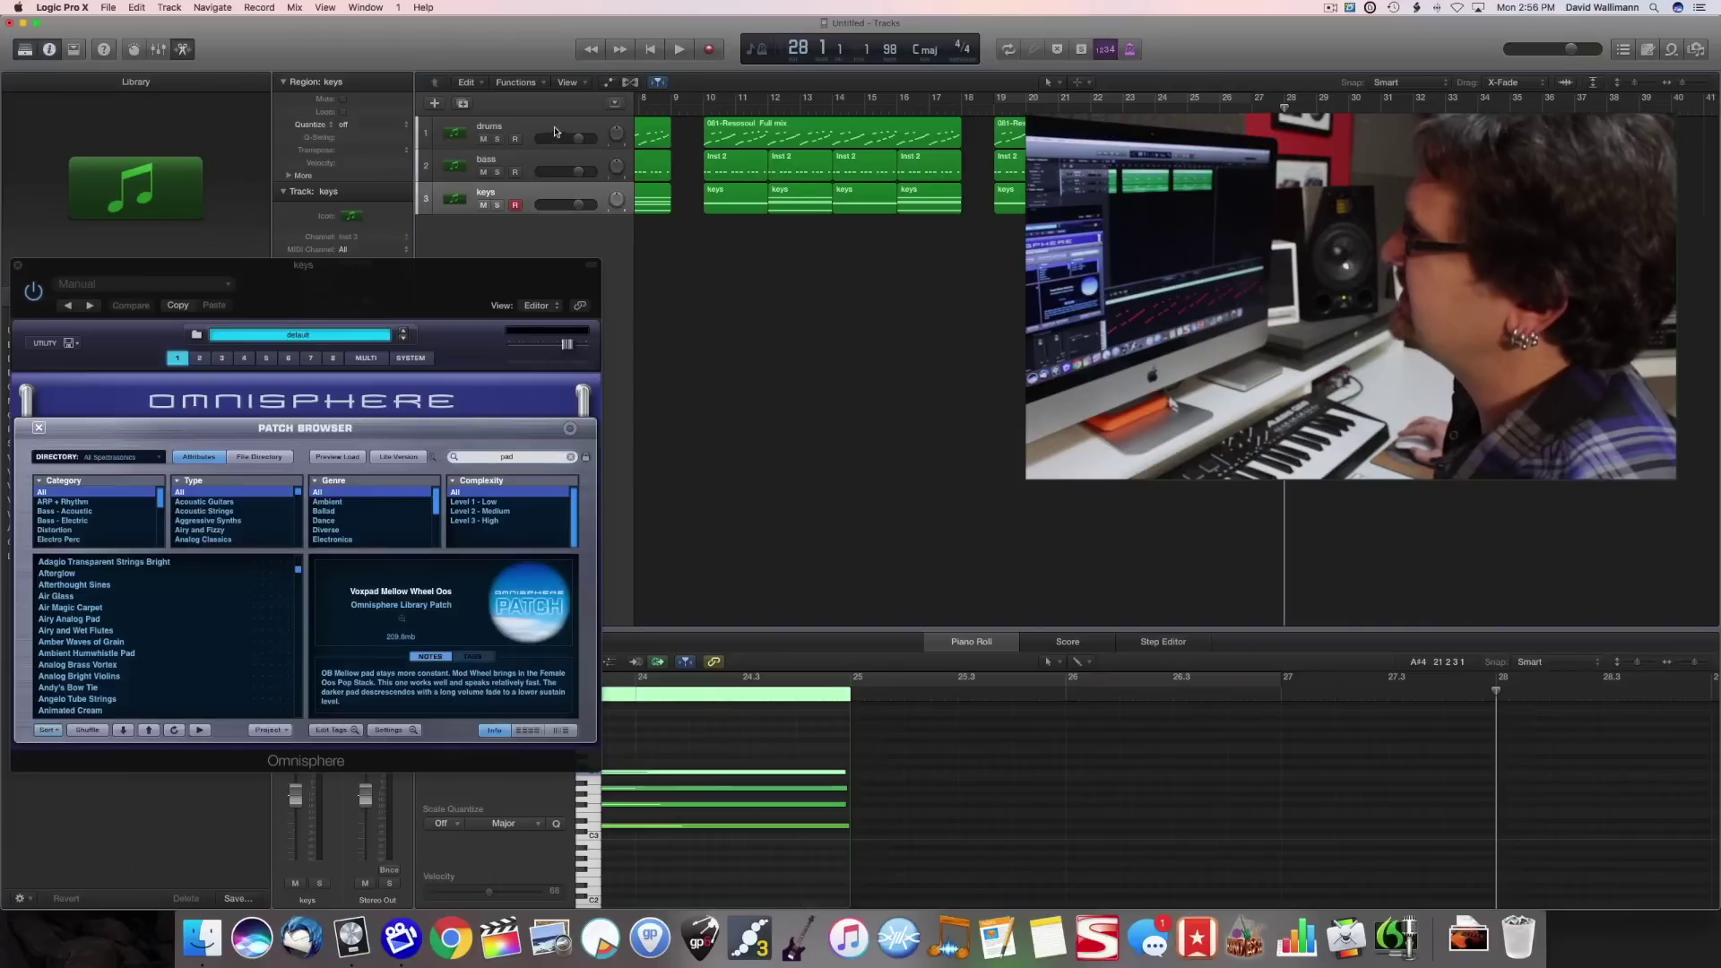
{"action": "left_click", "coordinate": [608, 137]}
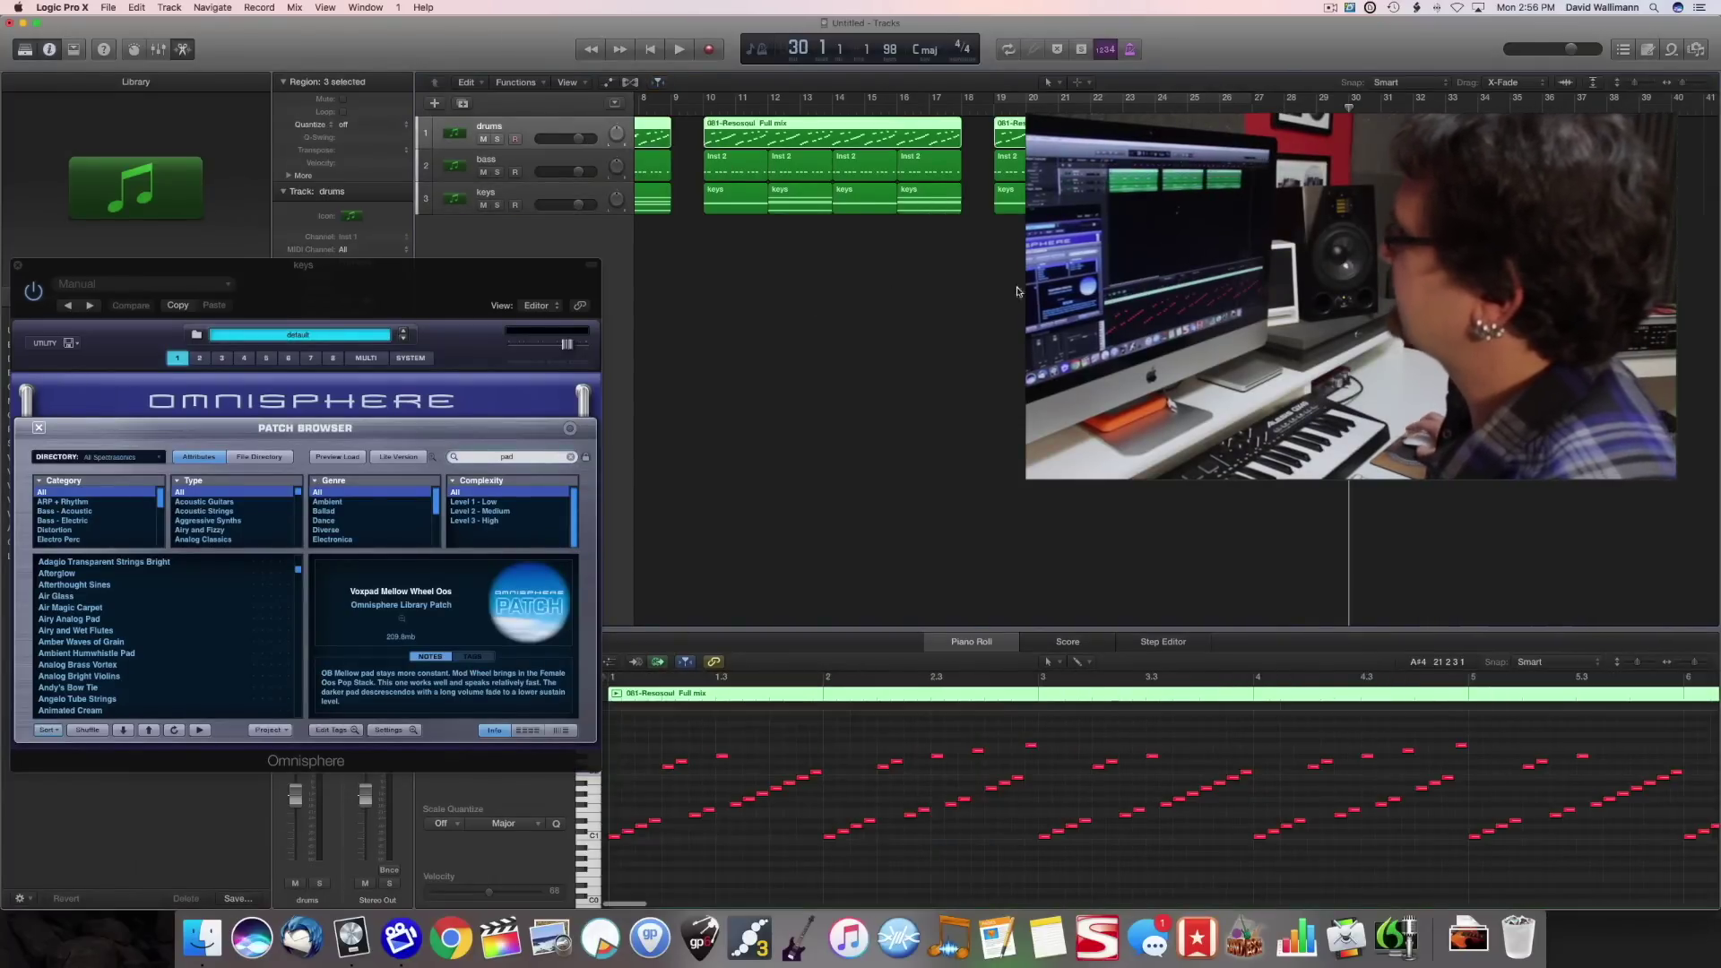
{"action": "scroll", "coordinate": [943, 376], "scroll_direction": "left", "scroll_amount": 7}
{"action": "left_click_drag", "start_coordinate": [872, 297], "coordinate": [641, 83]}
{"action": "left_click", "coordinate": [658, 81]}
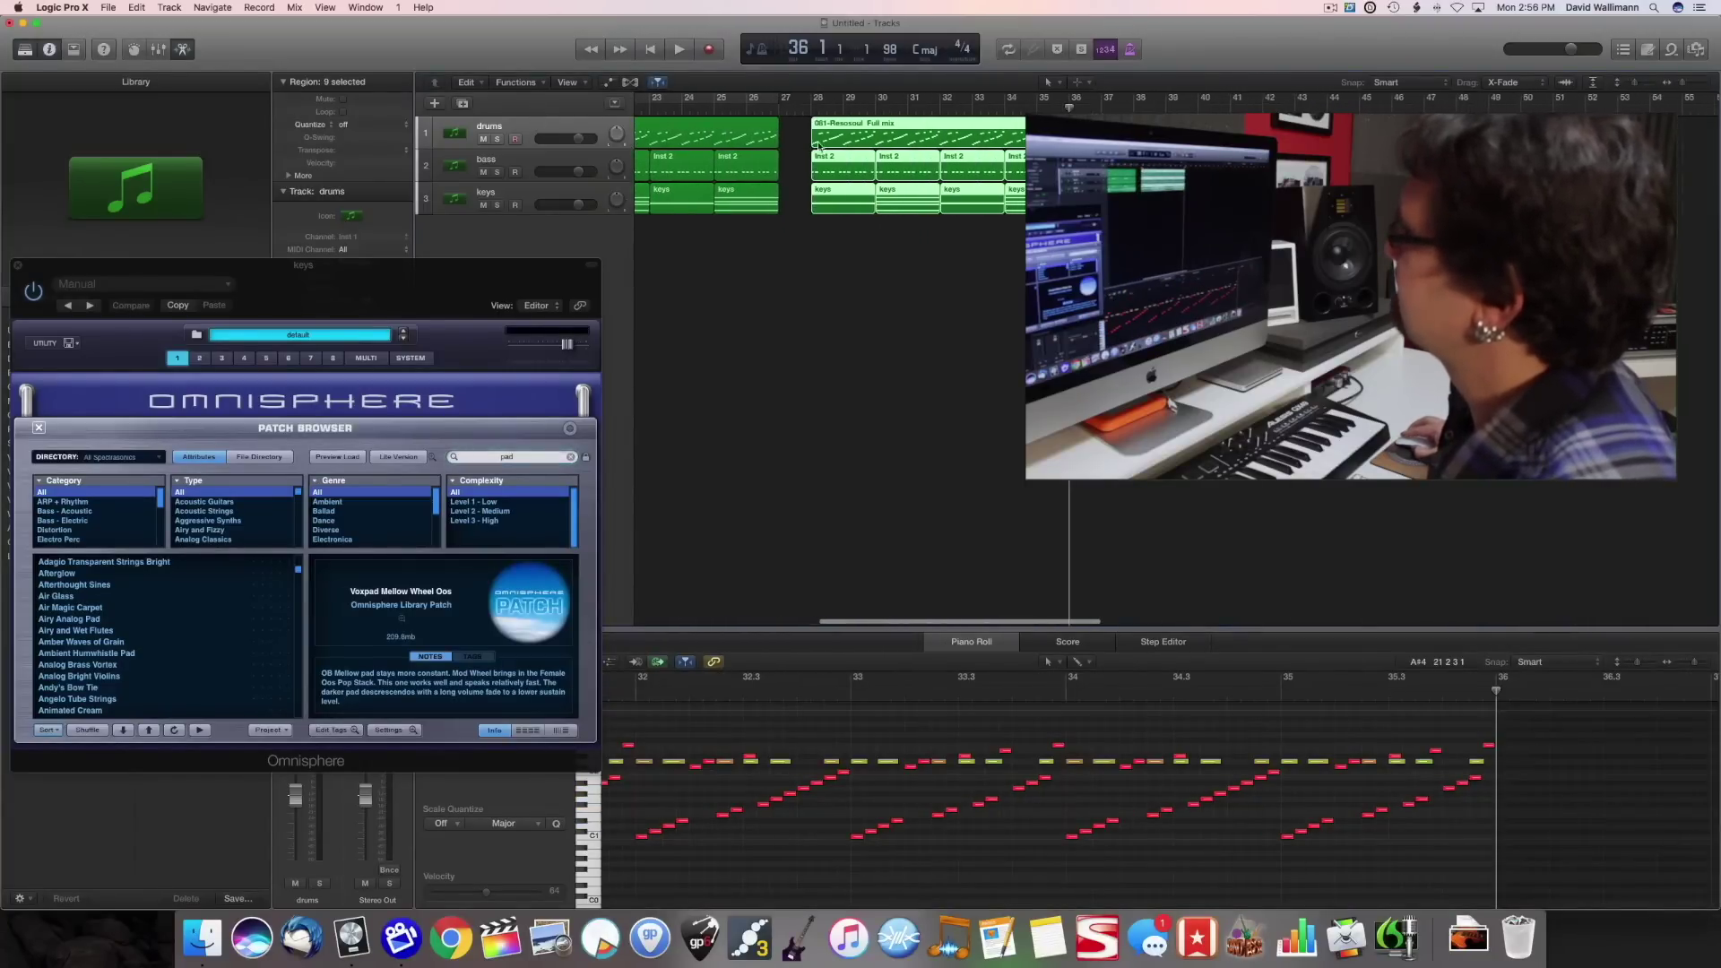
{"action": "left_click", "coordinate": [813, 110]}
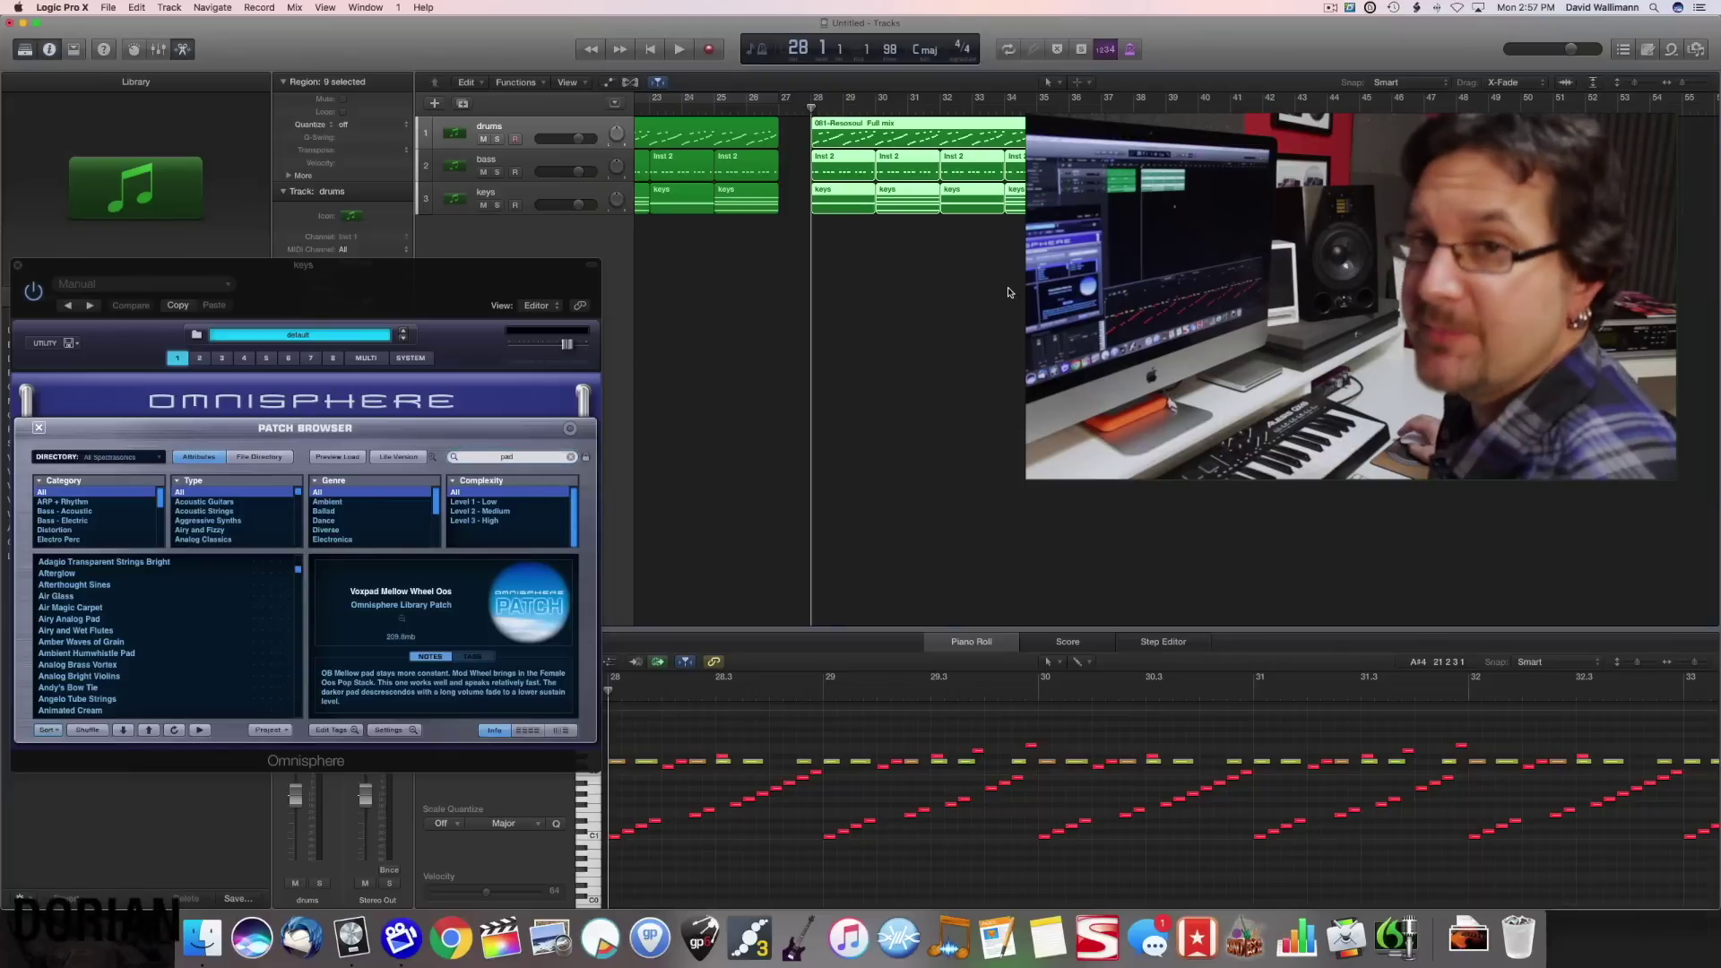
{"action": "left_click", "coordinate": [870, 294]}
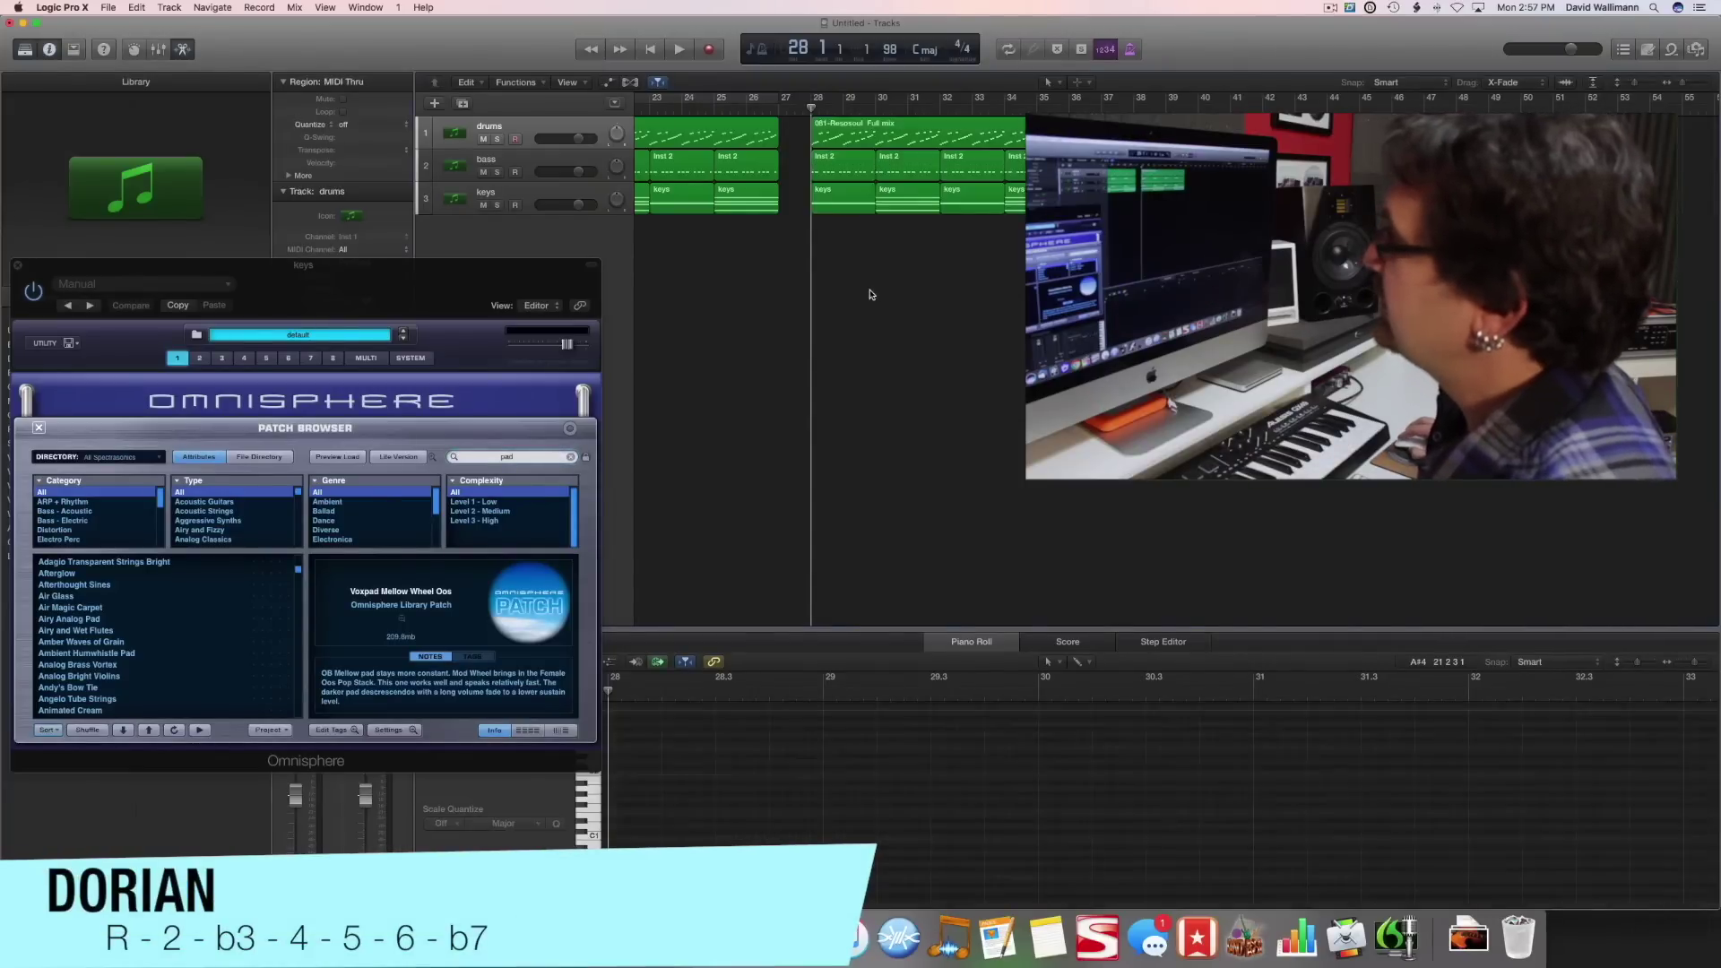
Lower the second-lowest and top notes of the keys region at bar 28 by a semitone each and play the chord from bar 28
{"action": "left_click", "coordinate": [831, 200]}
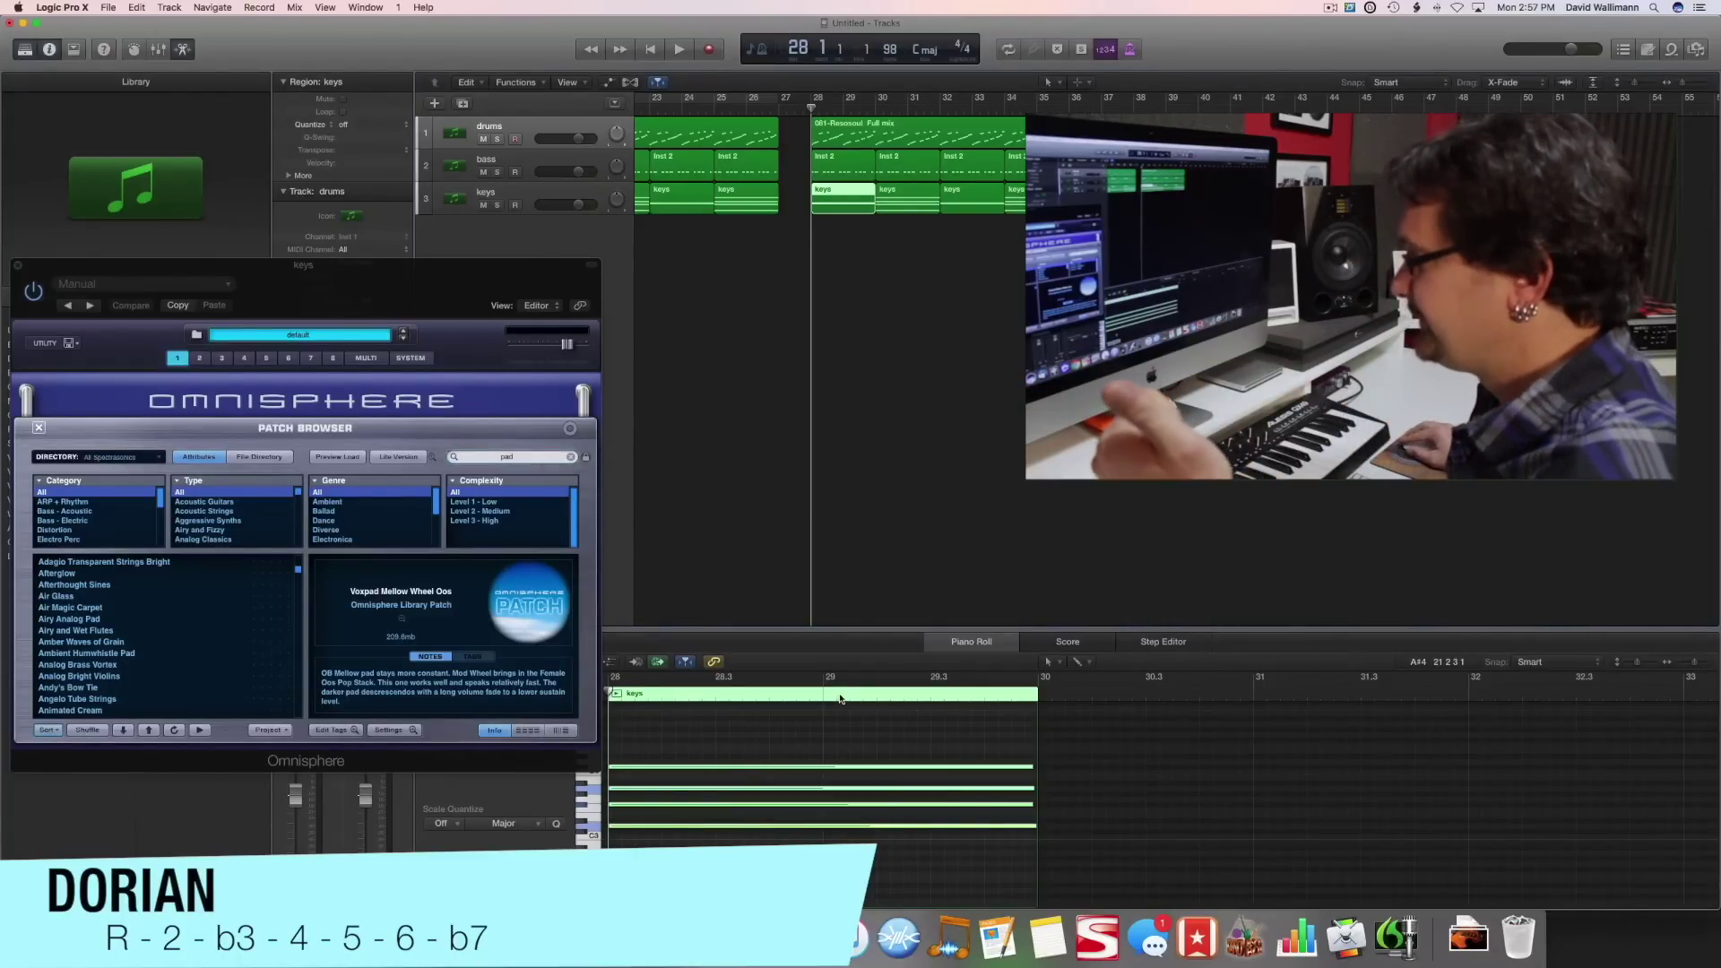
{"action": "left_click", "coordinate": [668, 821]}
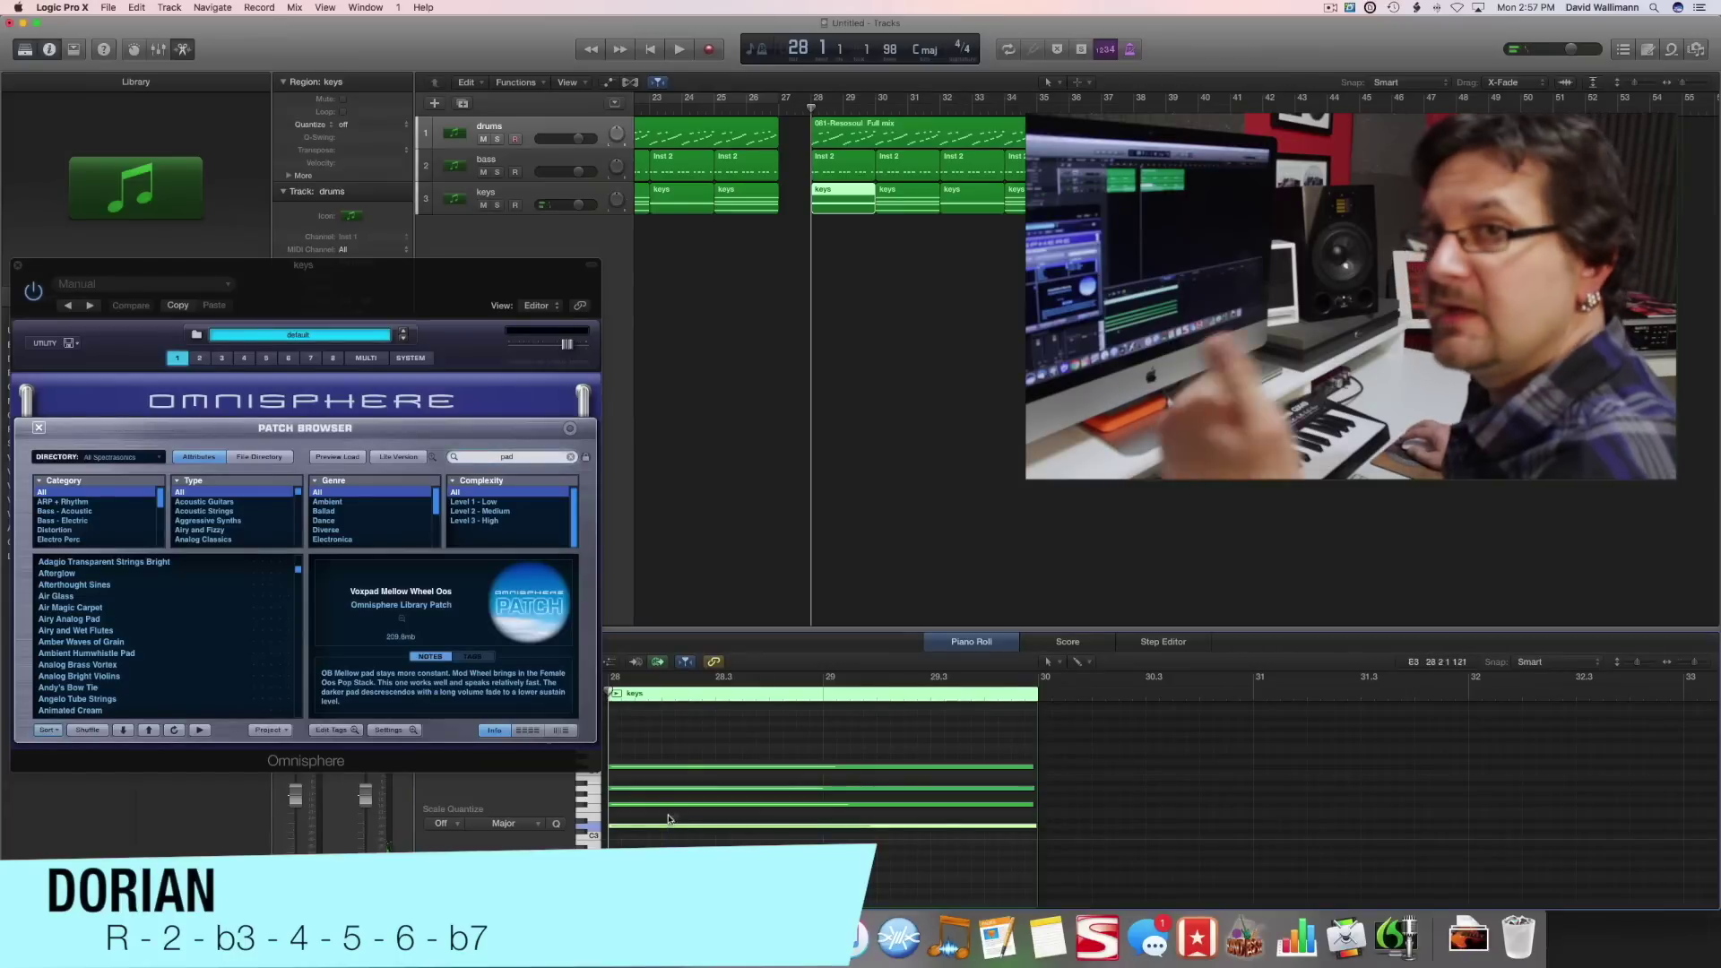
{"action": "left_click", "coordinate": [683, 812]}
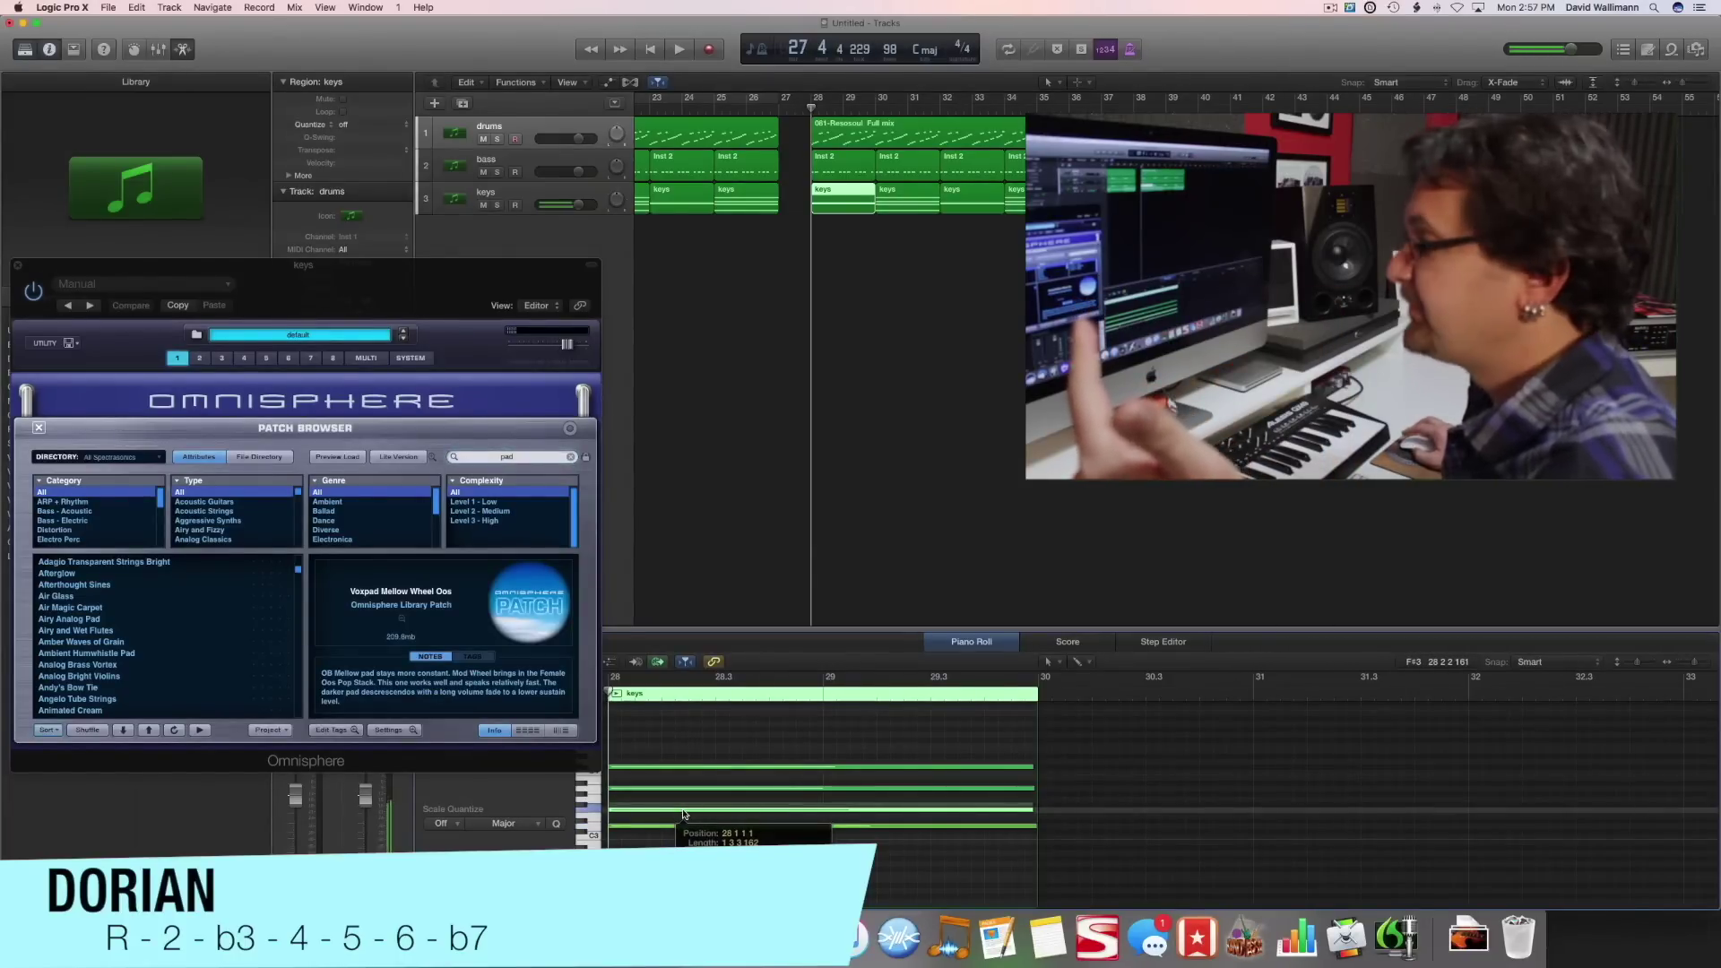
{"action": "left_click", "coordinate": [683, 789]}
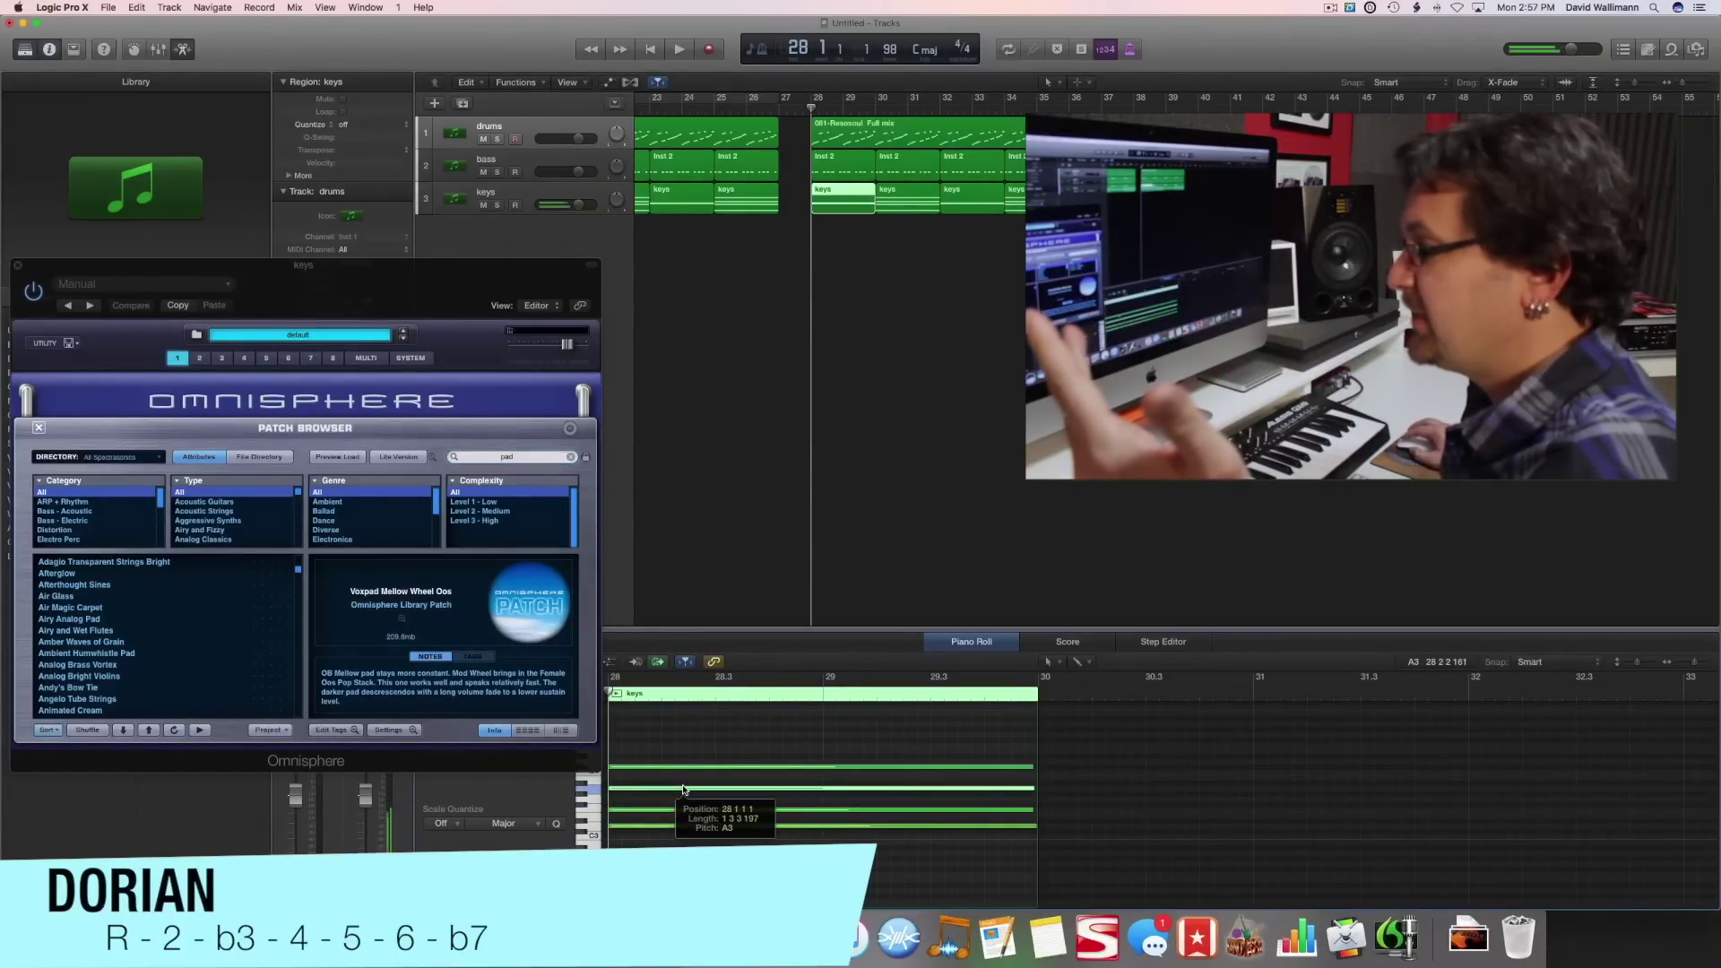
{"action": "left_click", "coordinate": [683, 768]}
{"action": "left_click_drag", "start_coordinate": [683, 769], "coordinate": [684, 775]}
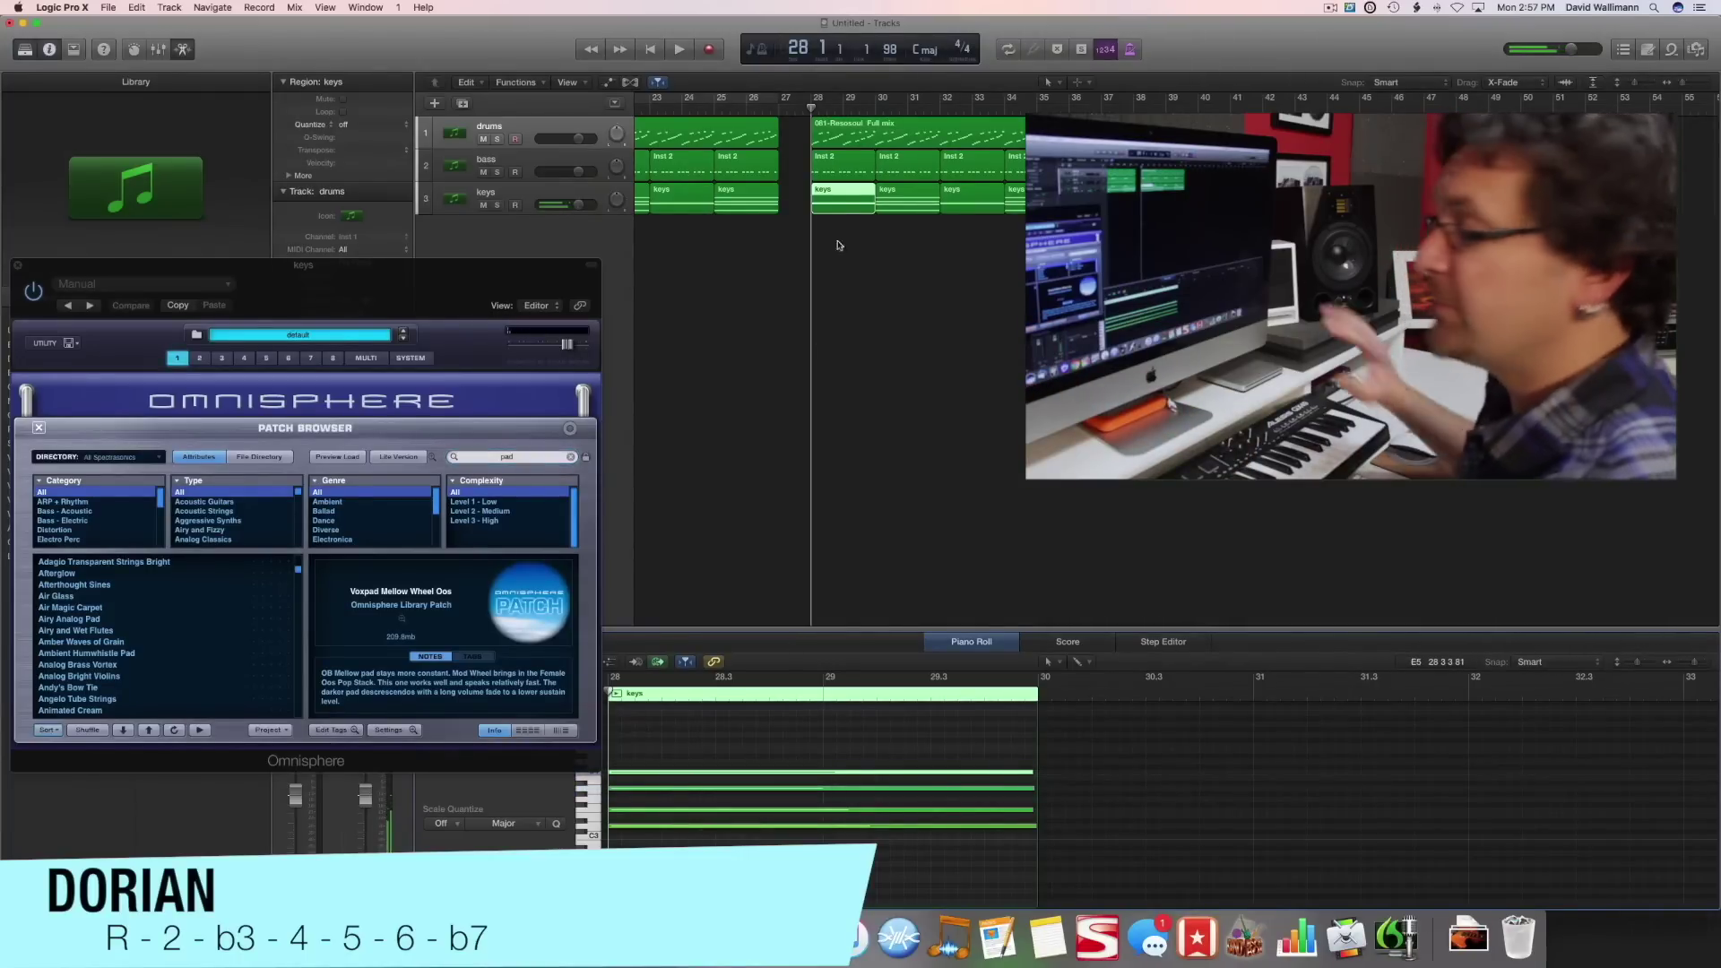
{"action": "key", "text": "space"}
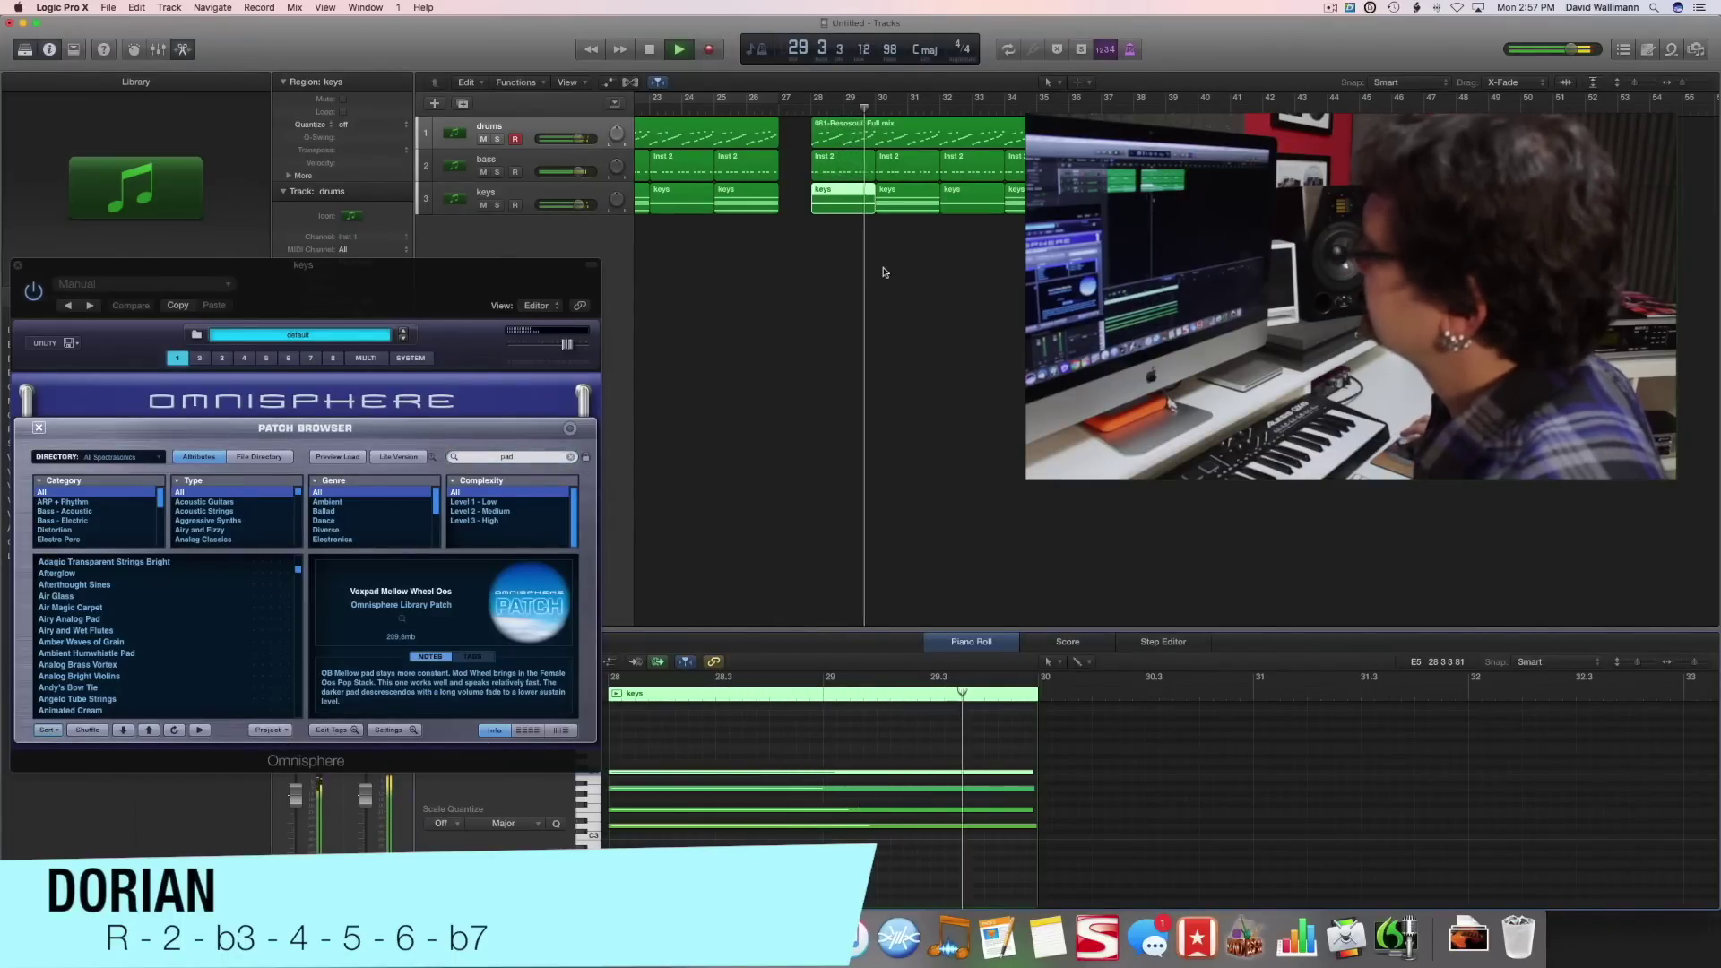
{"action": "key", "text": "space"}
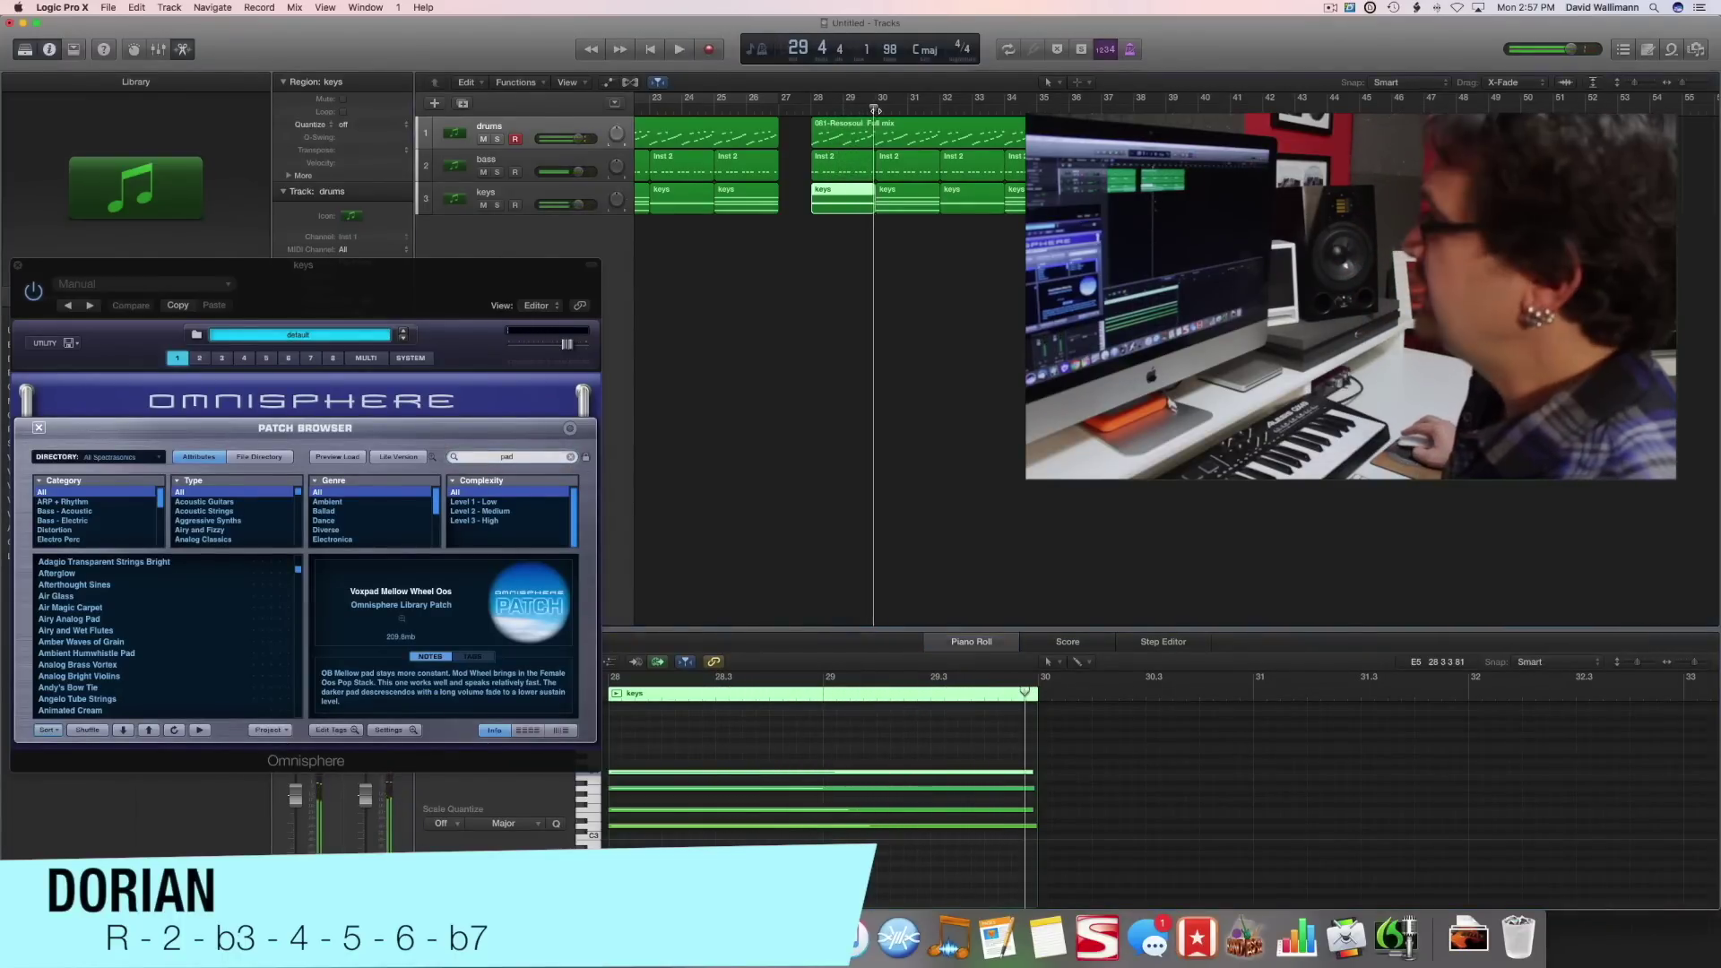
Raise the A3 note of the keys region at bar 30 by a whole tone and play the section from bar 30
{"action": "left_click", "coordinate": [876, 108]}
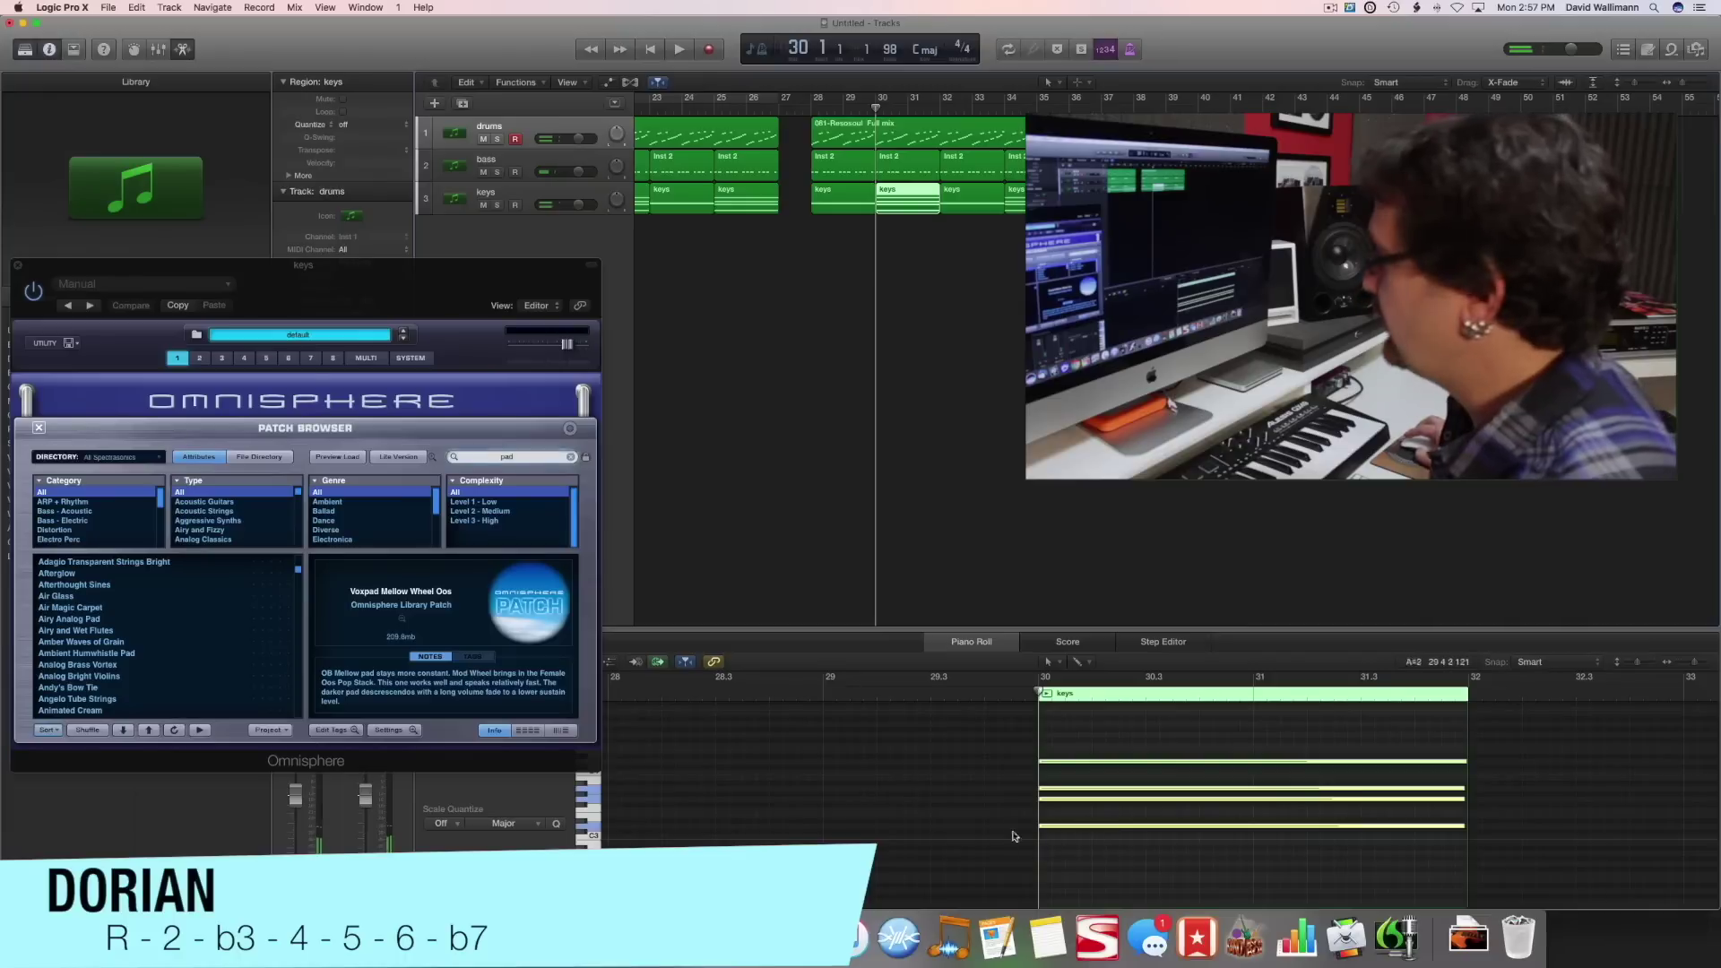
{"action": "left_click", "coordinate": [1090, 823]}
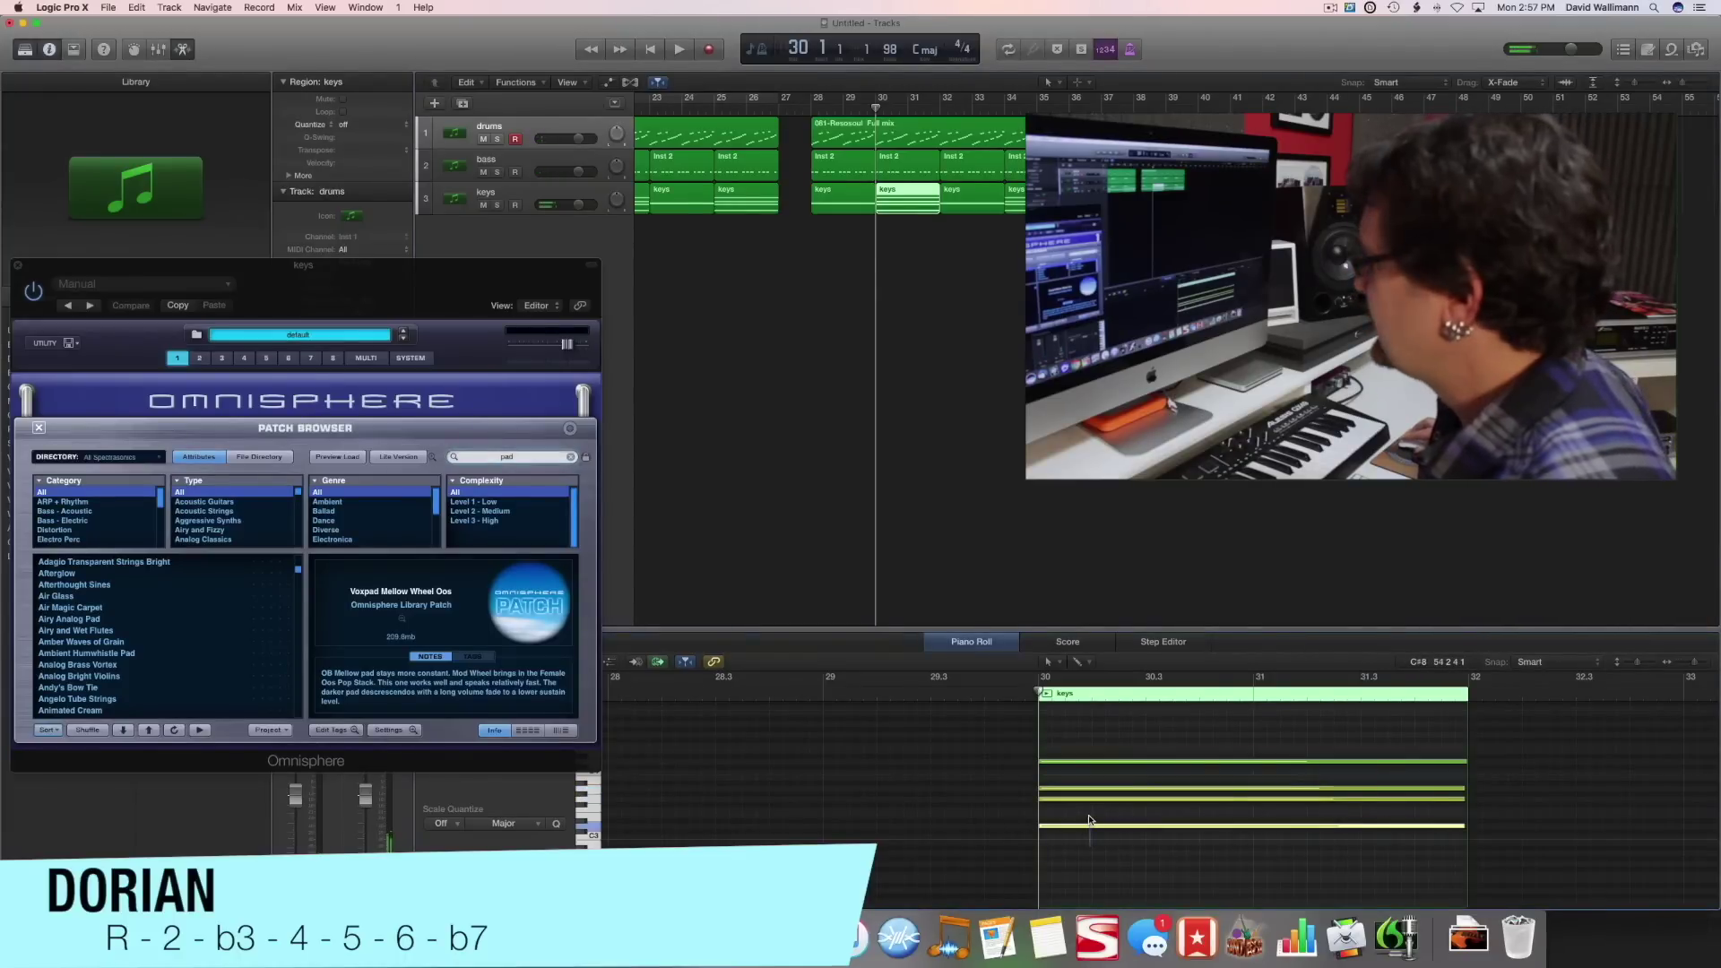
{"action": "left_click", "coordinate": [1090, 799], "text": "shift"}
{"action": "left_click", "coordinate": [1089, 789], "text": "shift"}
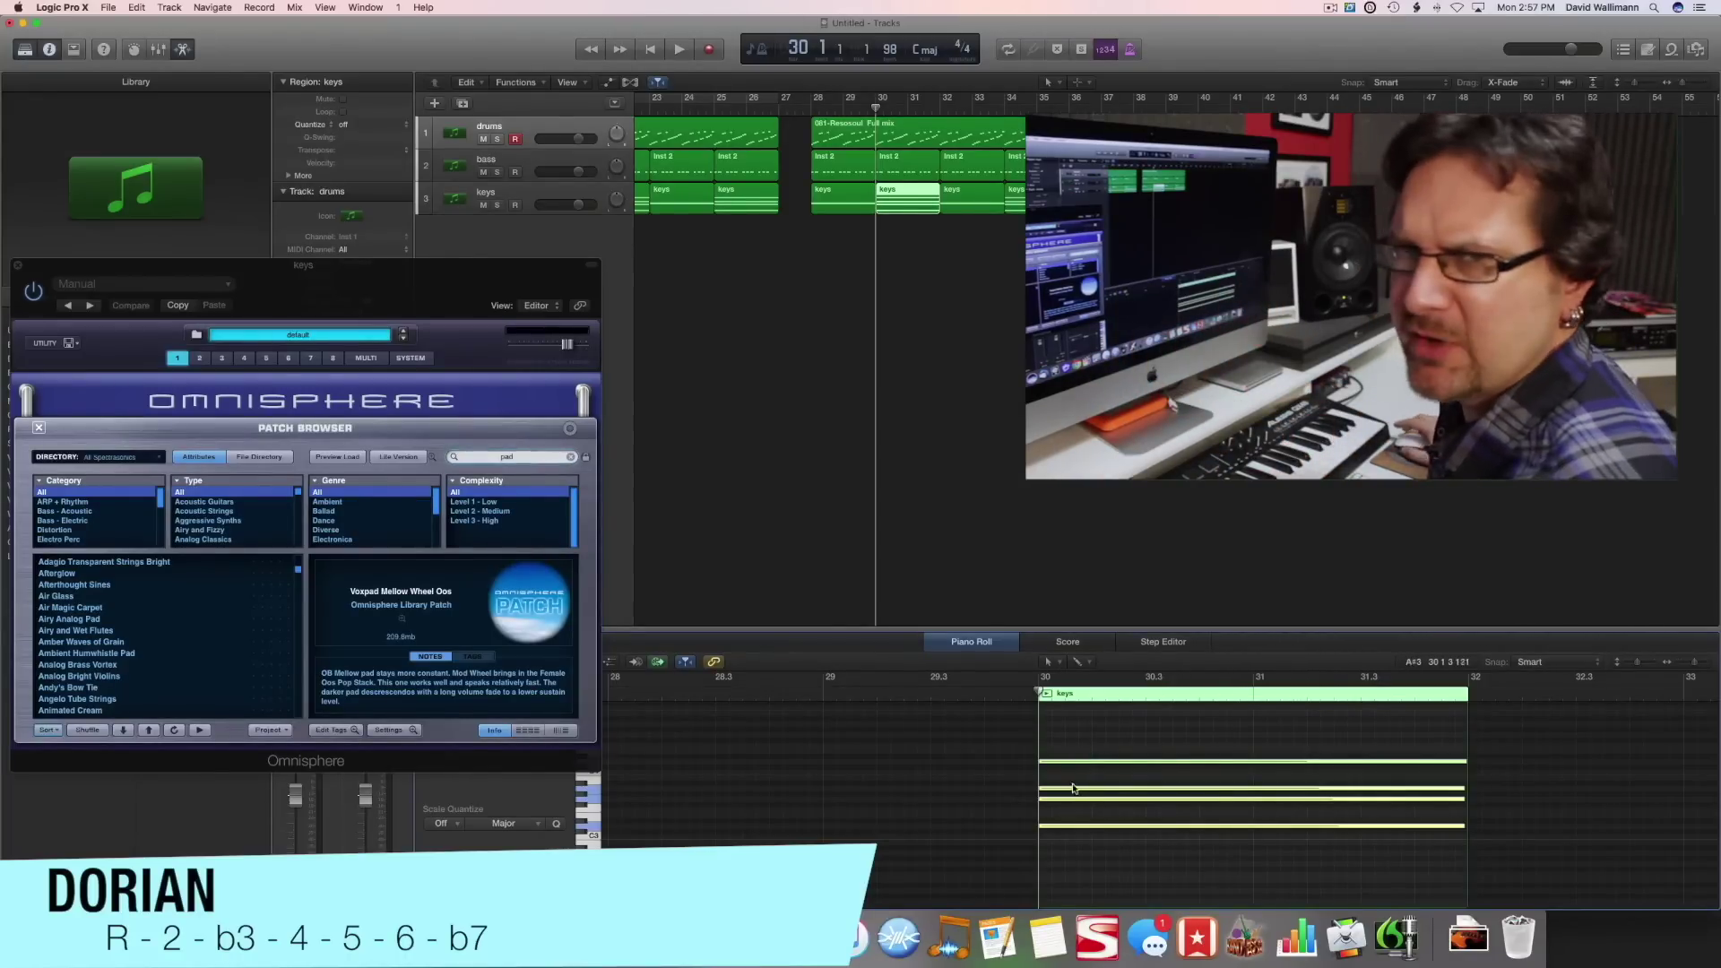
{"action": "left_click", "coordinate": [1067, 849]}
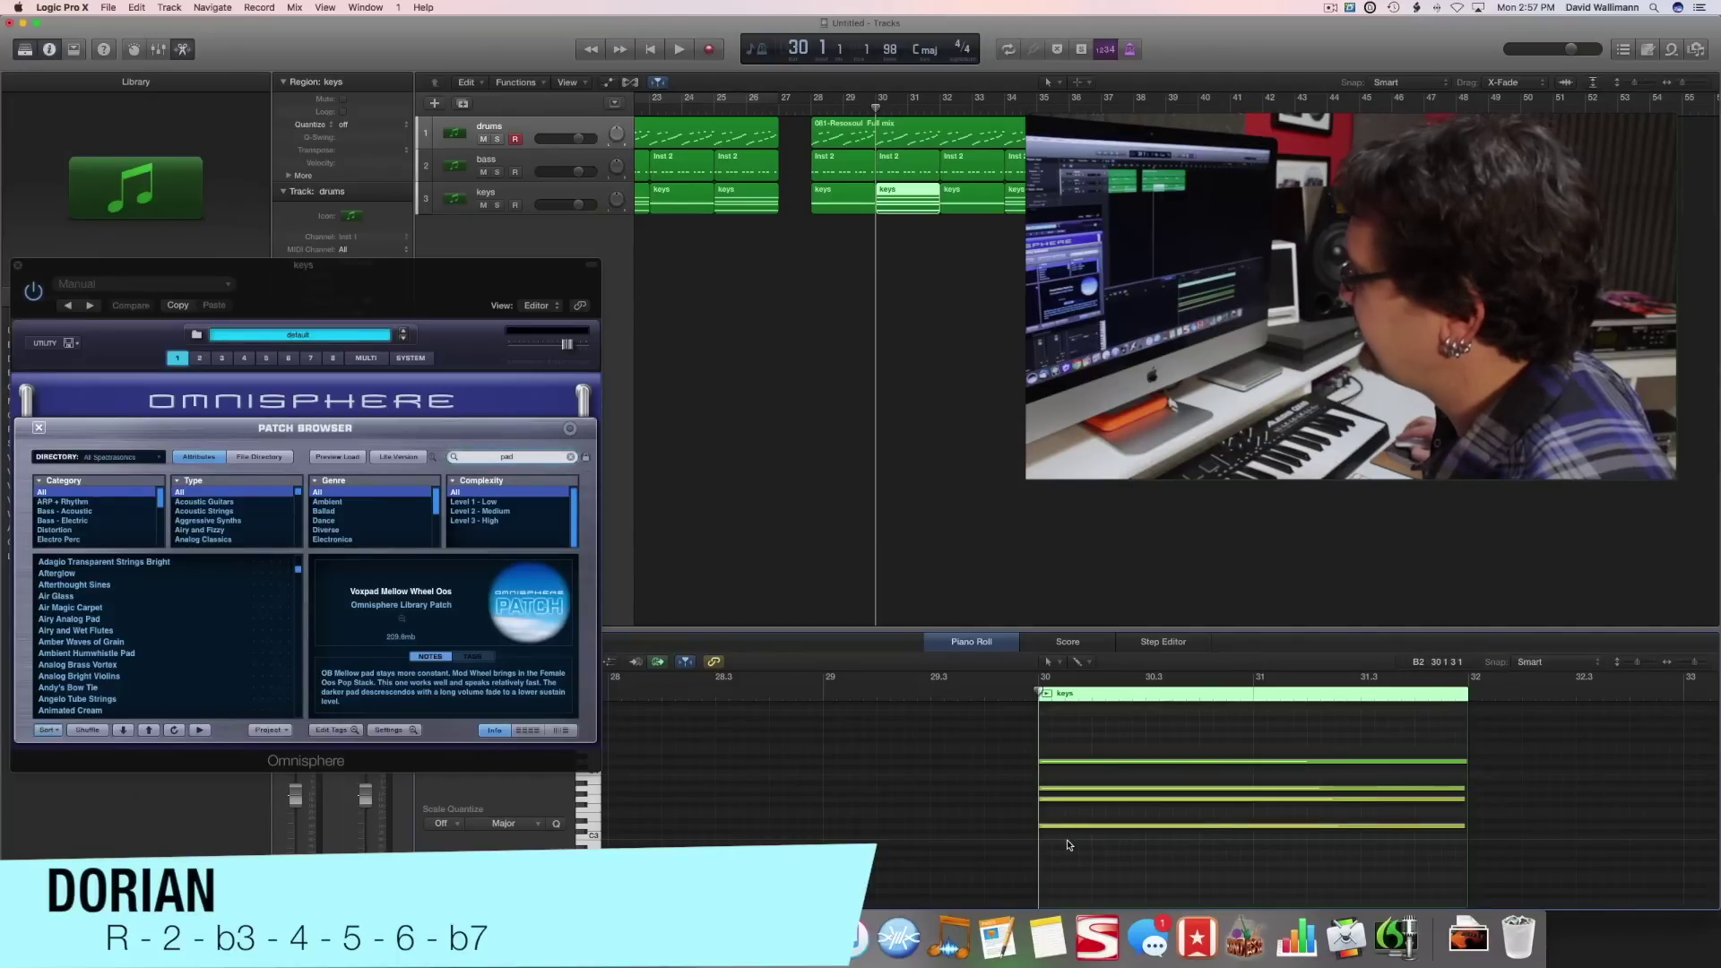
{"action": "left_click", "coordinate": [1059, 790]}
{"action": "left_click_drag", "start_coordinate": [1059, 791], "coordinate": [1059, 782]}
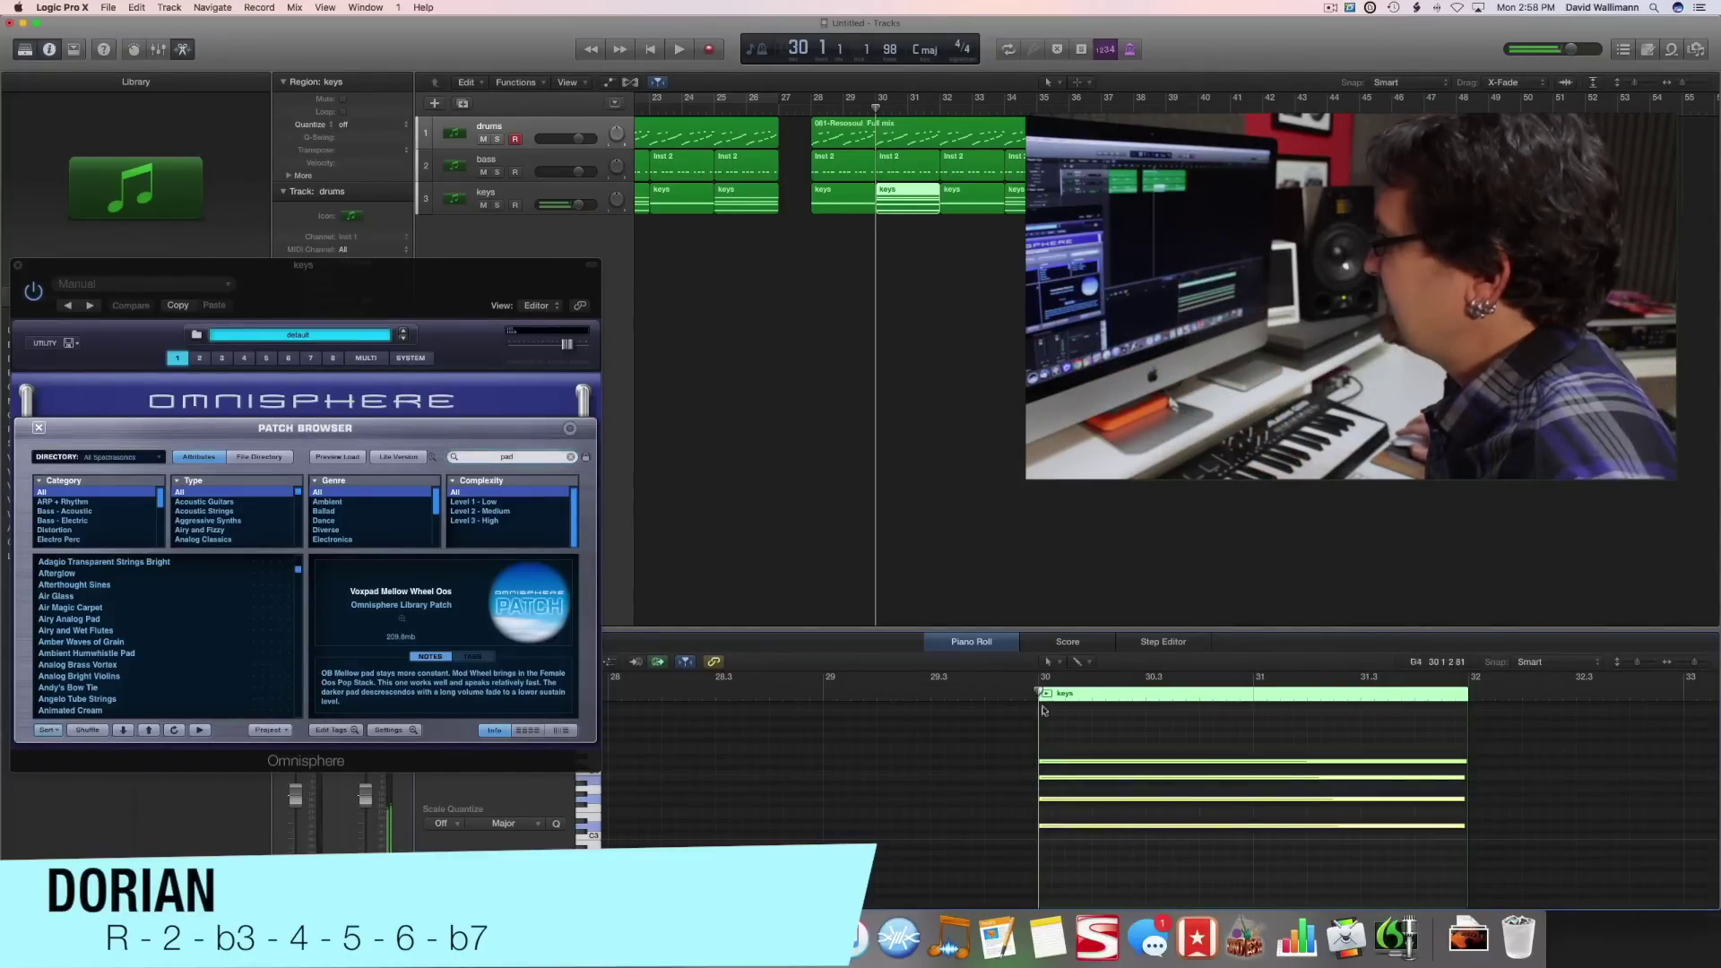
{"action": "key", "text": "space"}
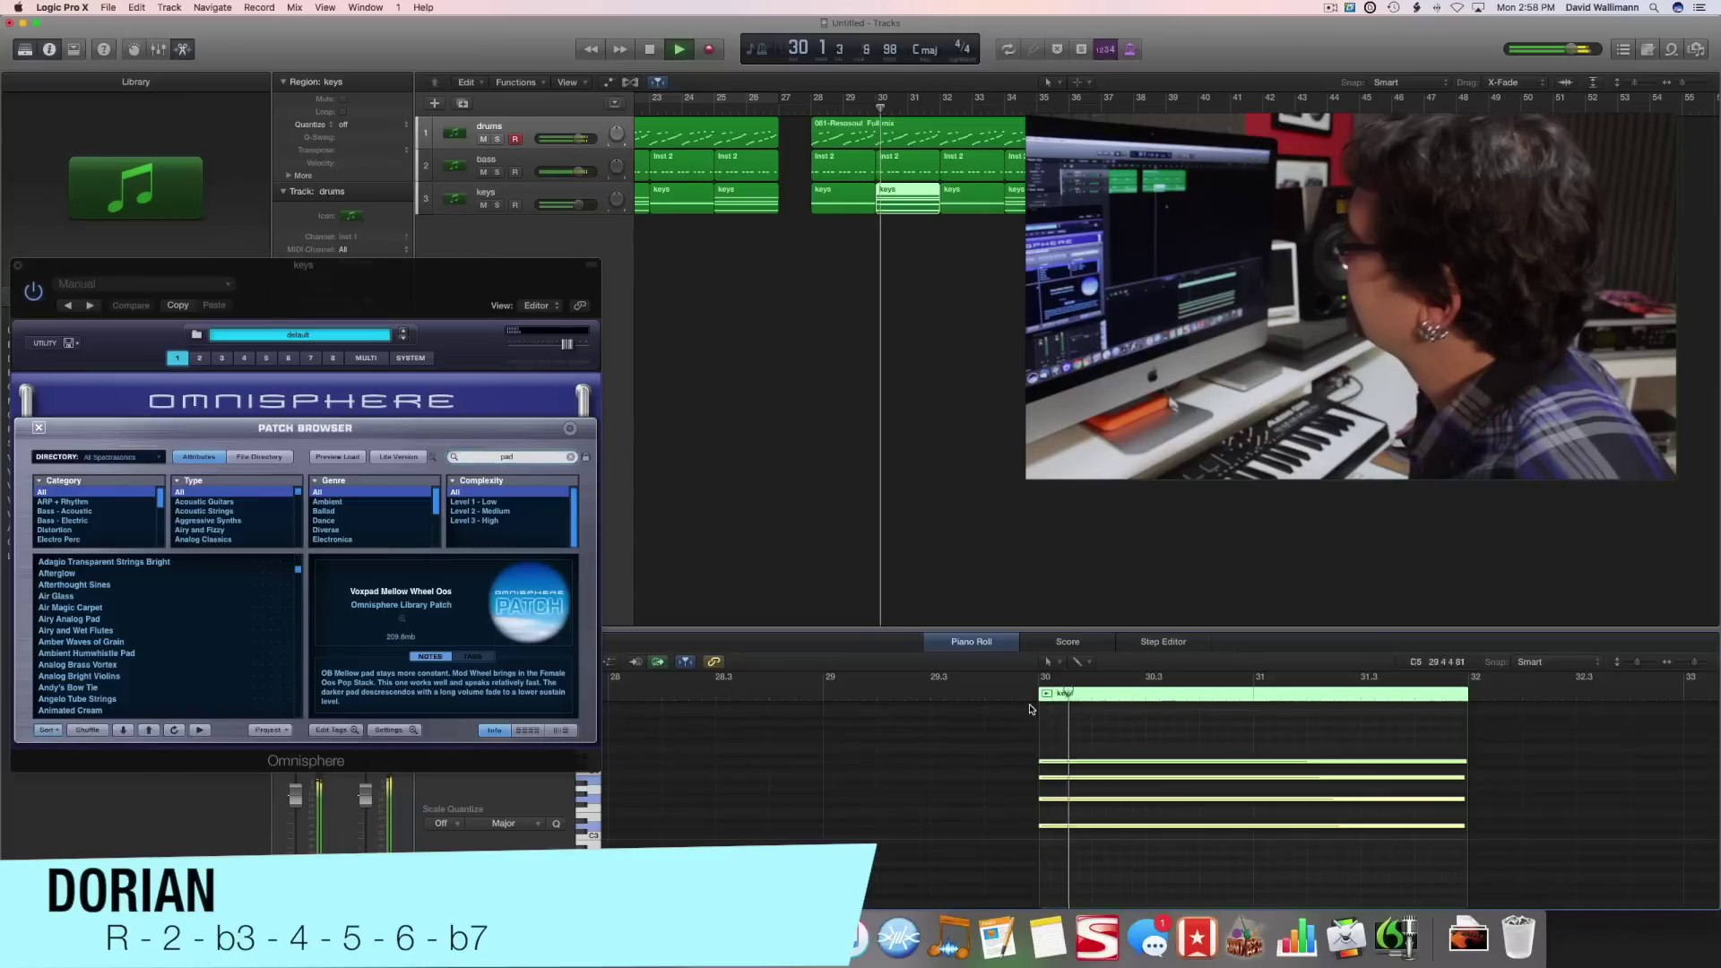
{"action": "scroll", "coordinate": [1019, 700], "scroll_direction": "up", "scroll_amount": 2}
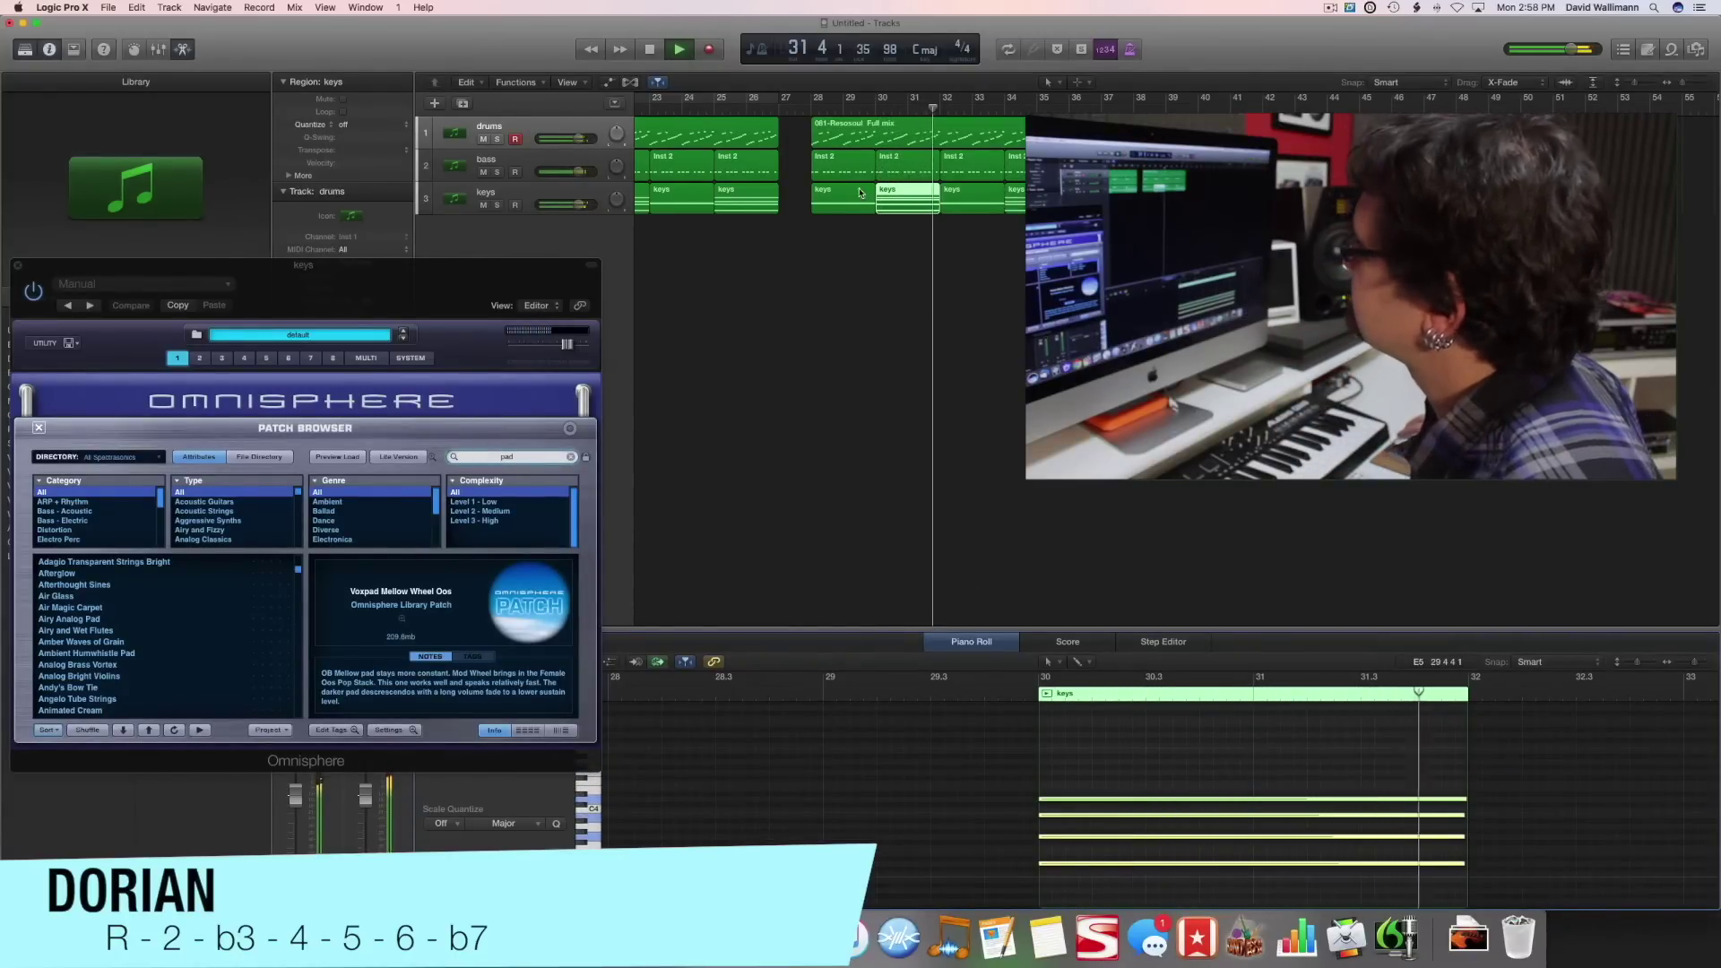
{"action": "key", "text": "space"}
Delete the keys regions at bars 32 and 34
{"action": "left_click_drag", "start_coordinate": [828, 250], "coordinate": [984, 205]}
{"action": "key", "text": "Delete"}
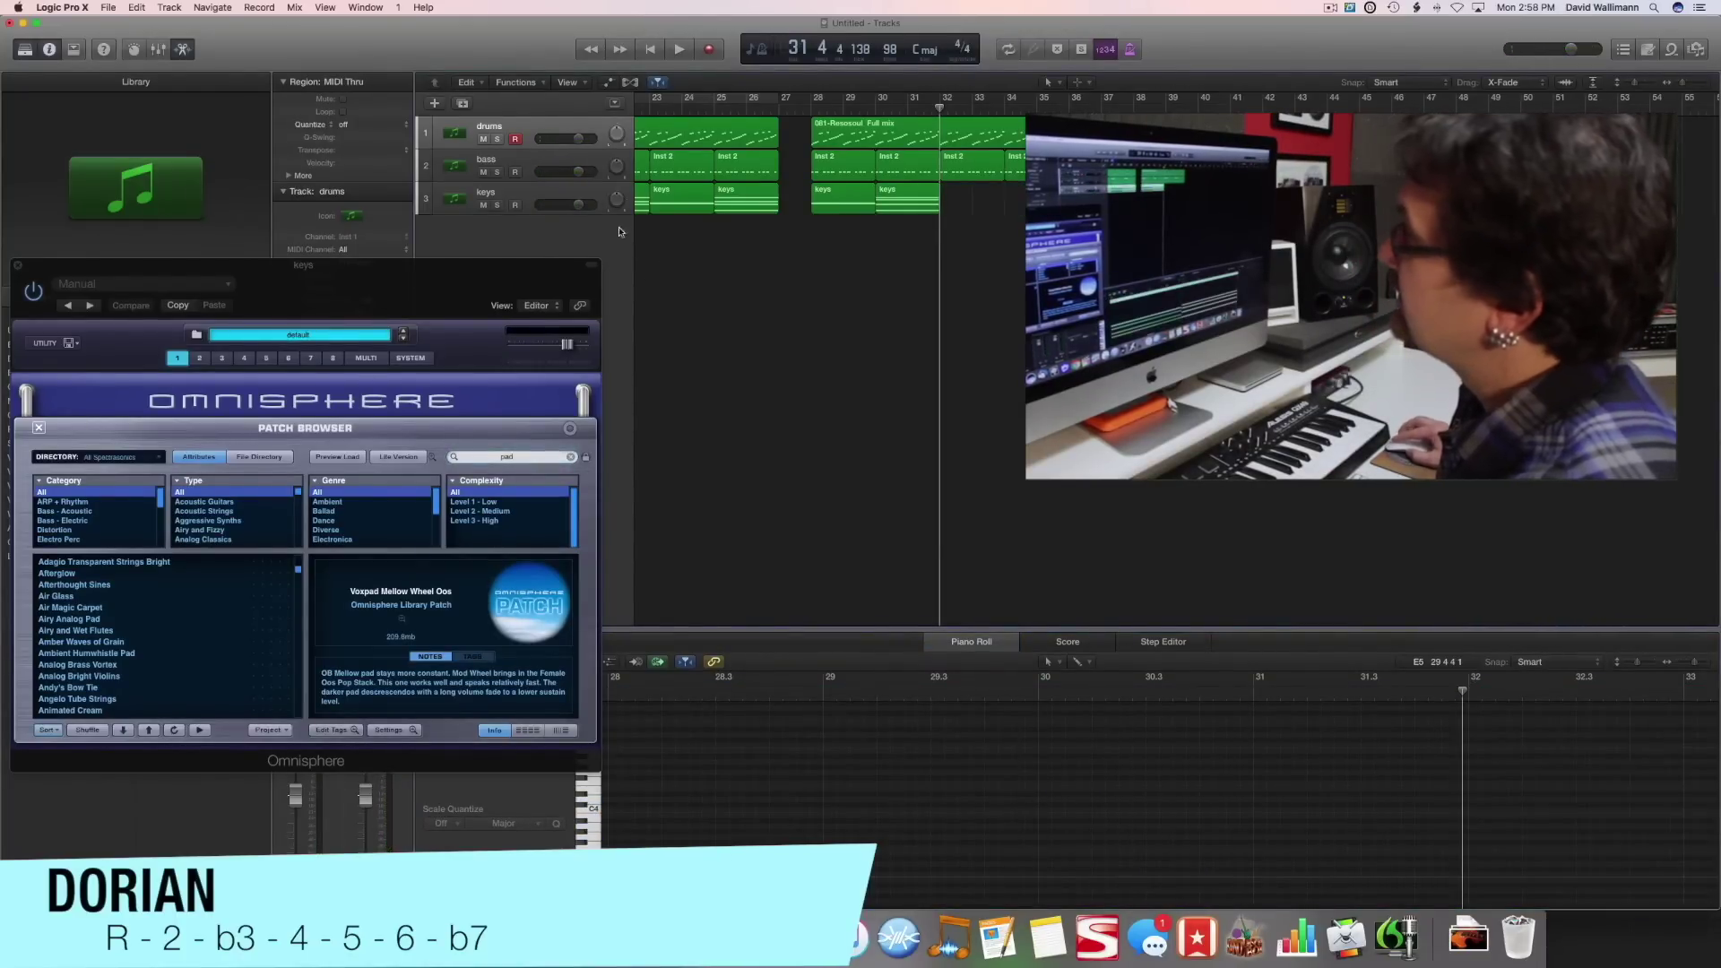
Paste copies of the bar 28 and 30 keys regions at bar 32 and lower the bar 30 region's second-lowest note by a whole tone
{"action": "key", "text": "super+z"}
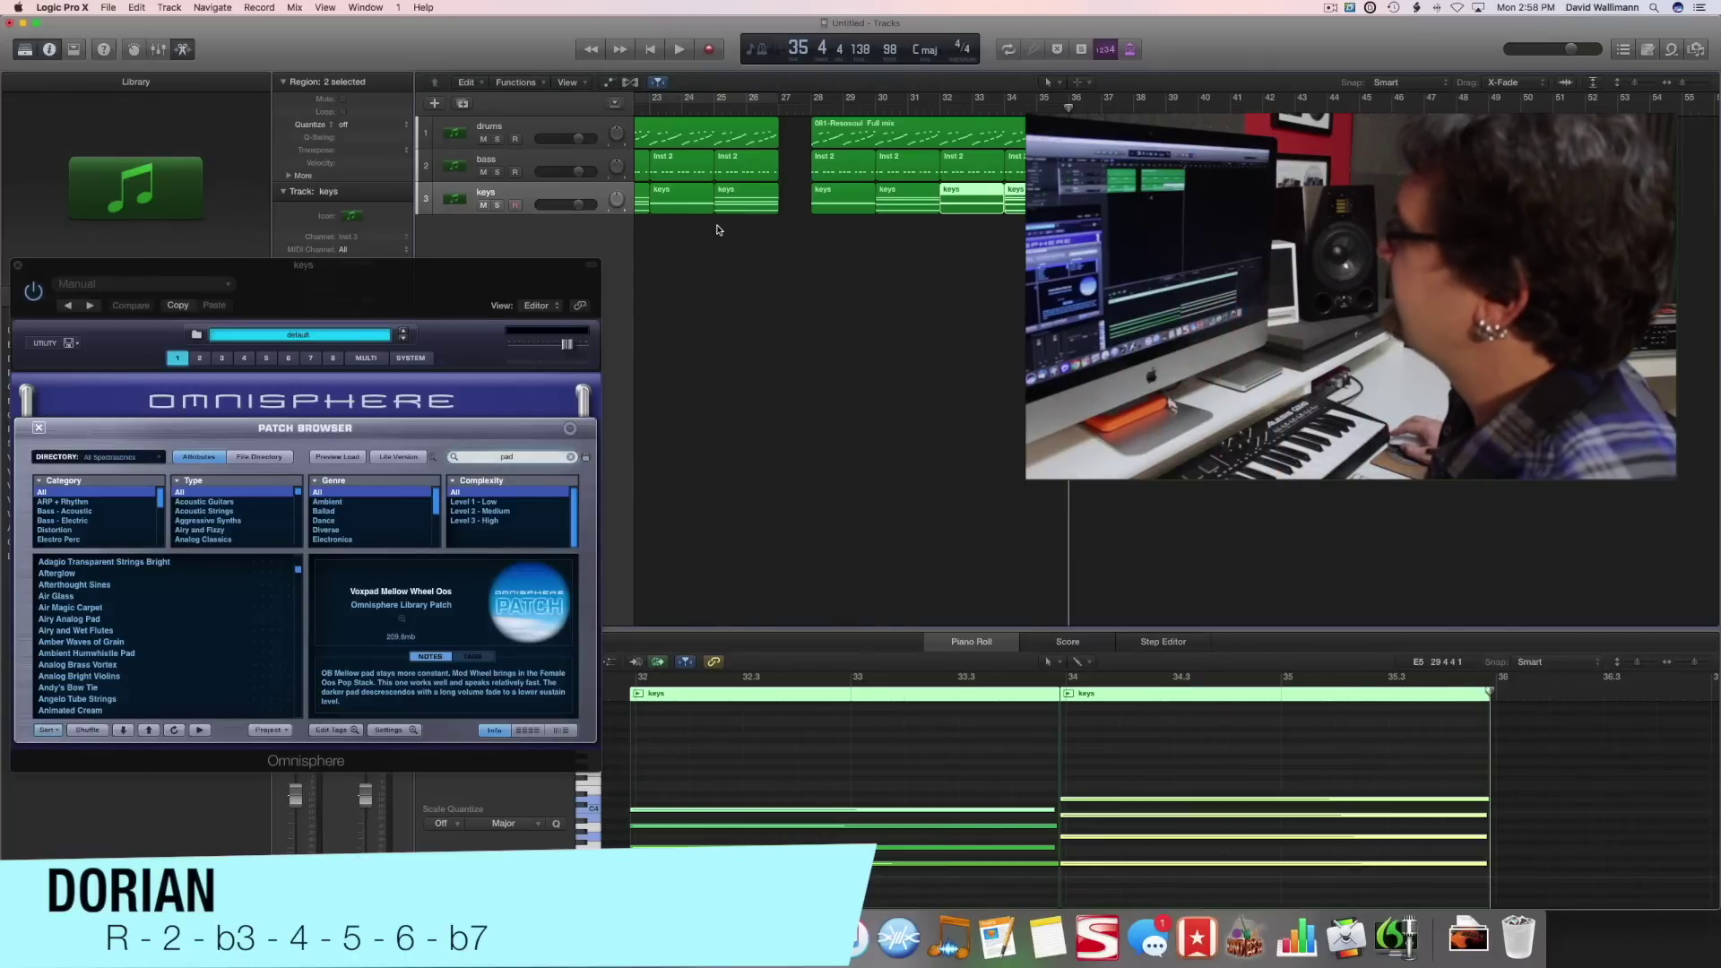
{"action": "left_click", "coordinate": [889, 206]}
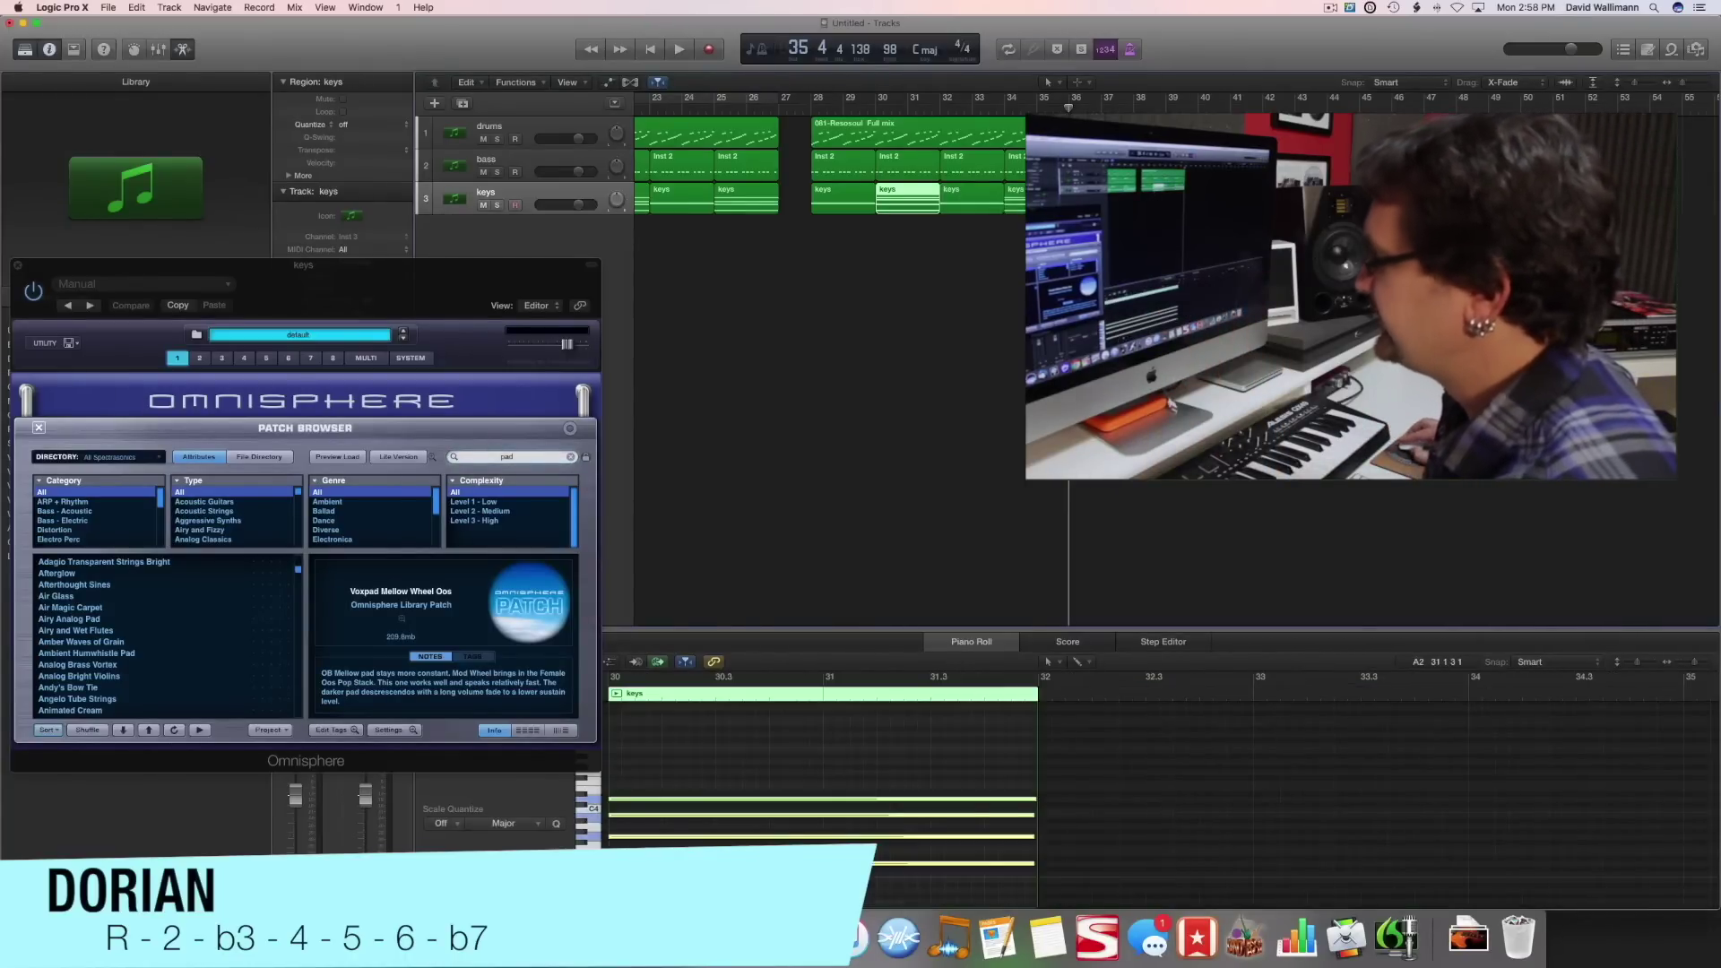
{"action": "left_click", "coordinate": [1255, 762]}
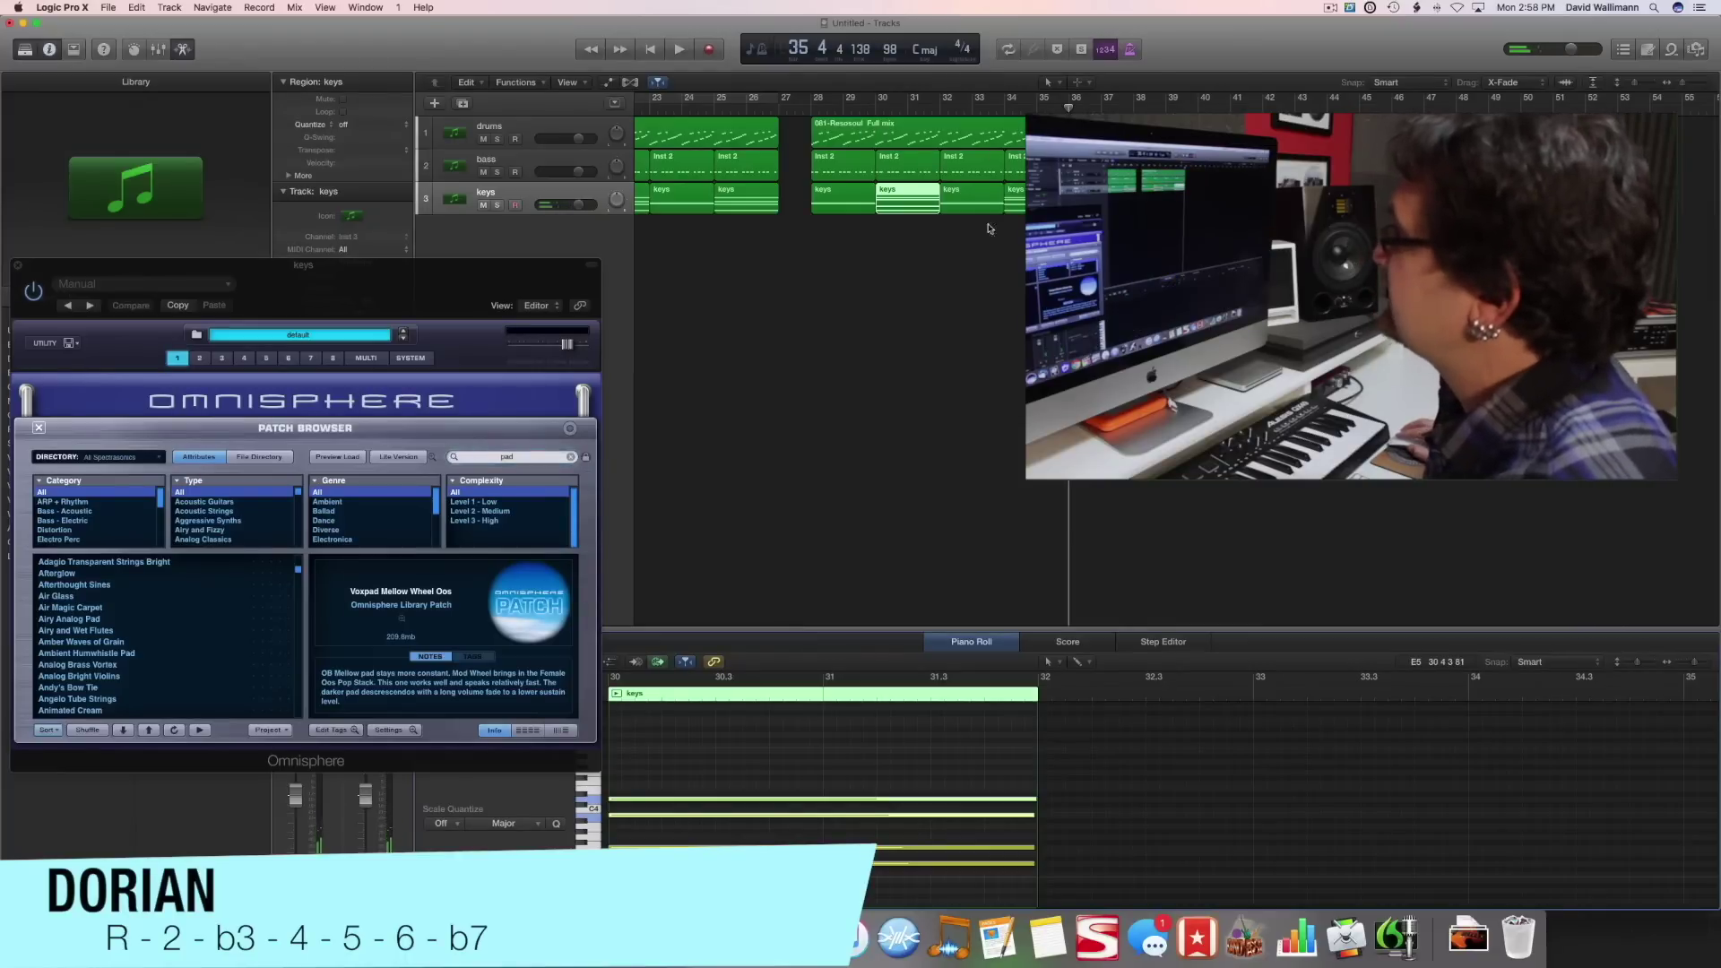
Replace the keys region at bar 34 with a copy of the bar 30 region and play the section
{"action": "key", "text": "Right"}
{"action": "key", "text": "Right"}
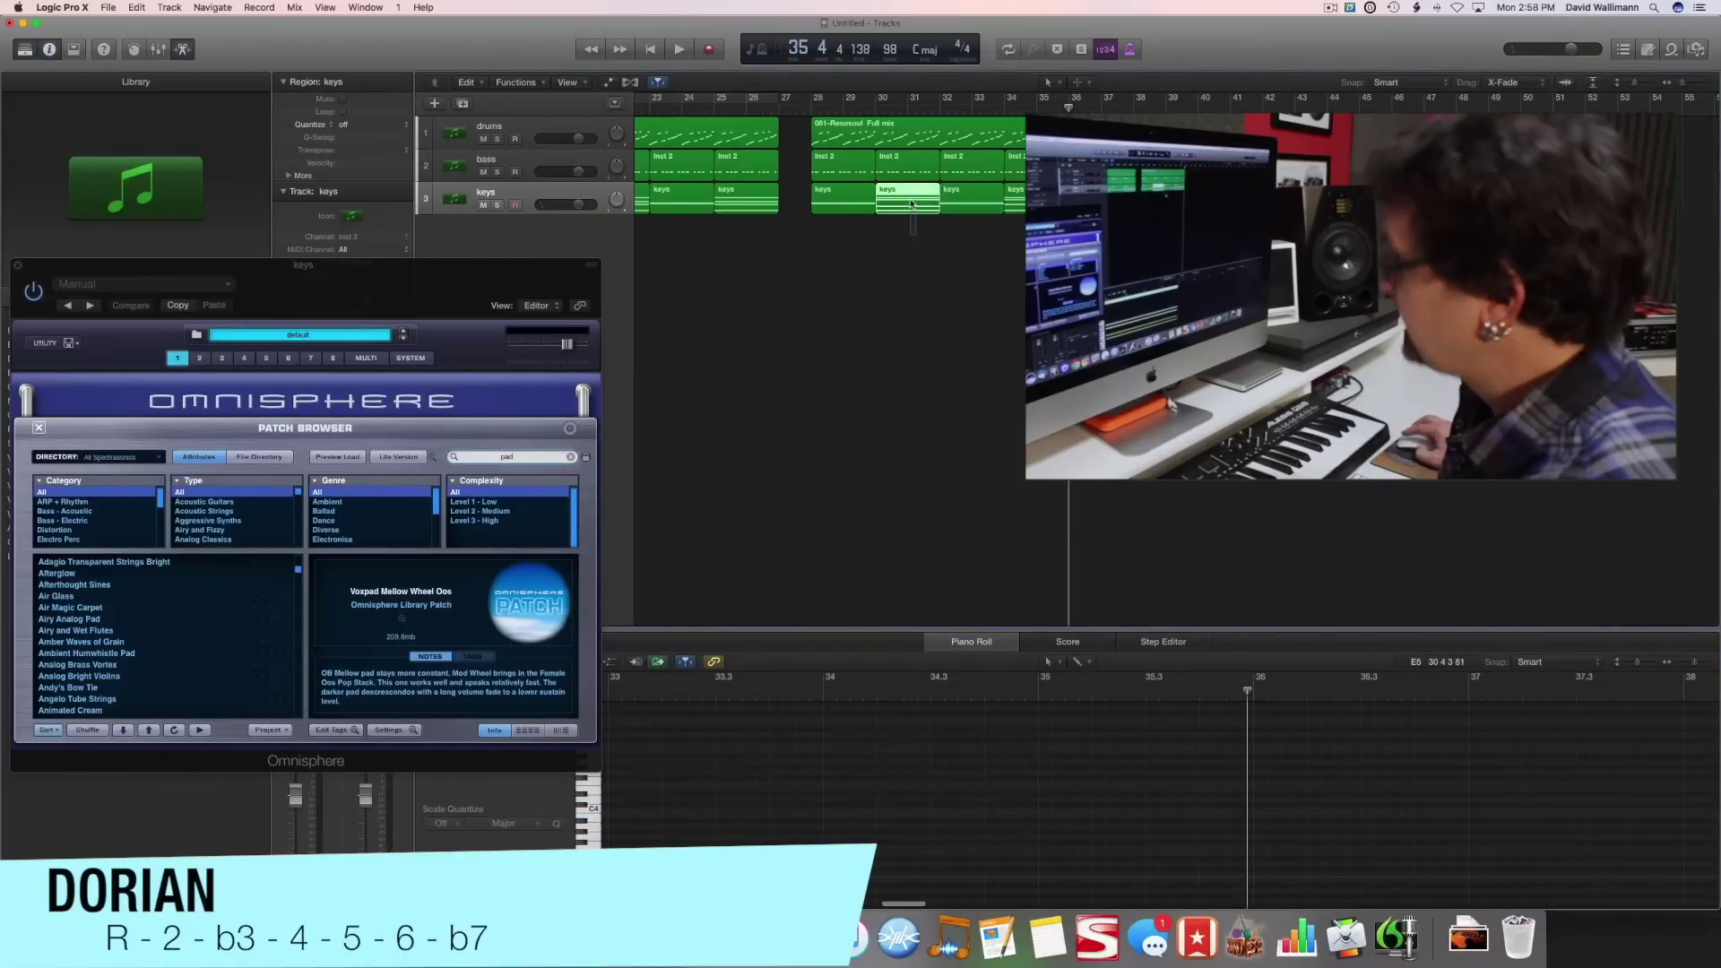
{"action": "key", "text": "Right"}
{"action": "left_click", "coordinate": [891, 209]}
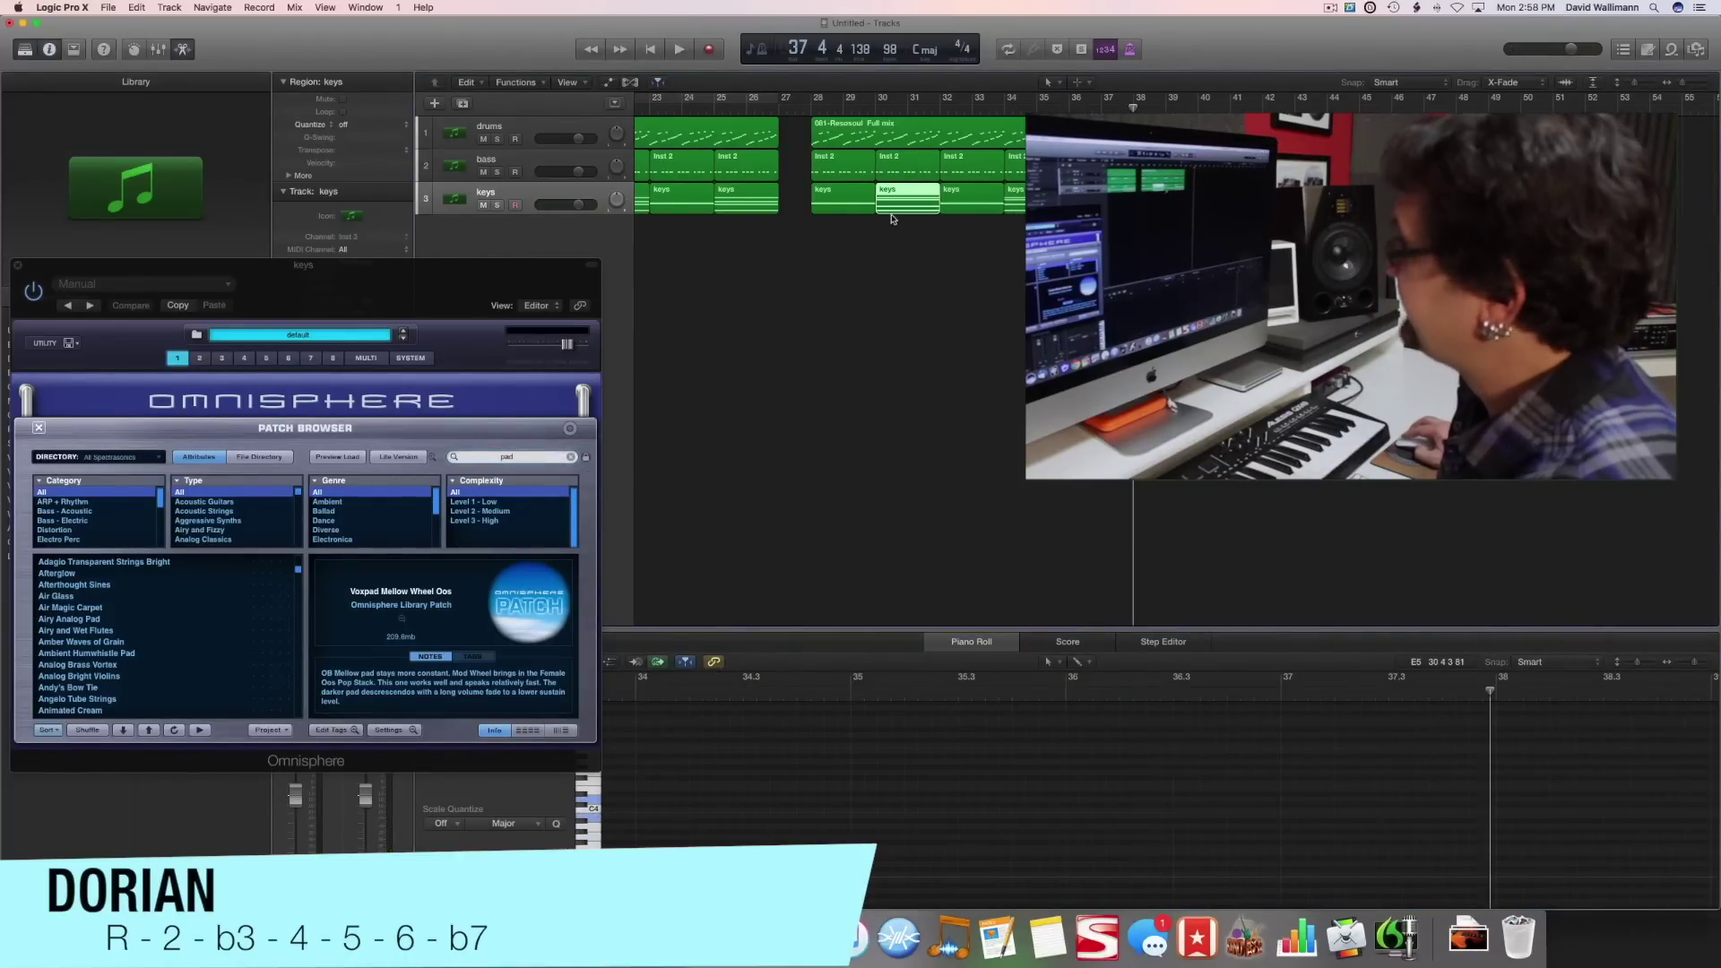
{"action": "left_click", "coordinate": [1005, 108]}
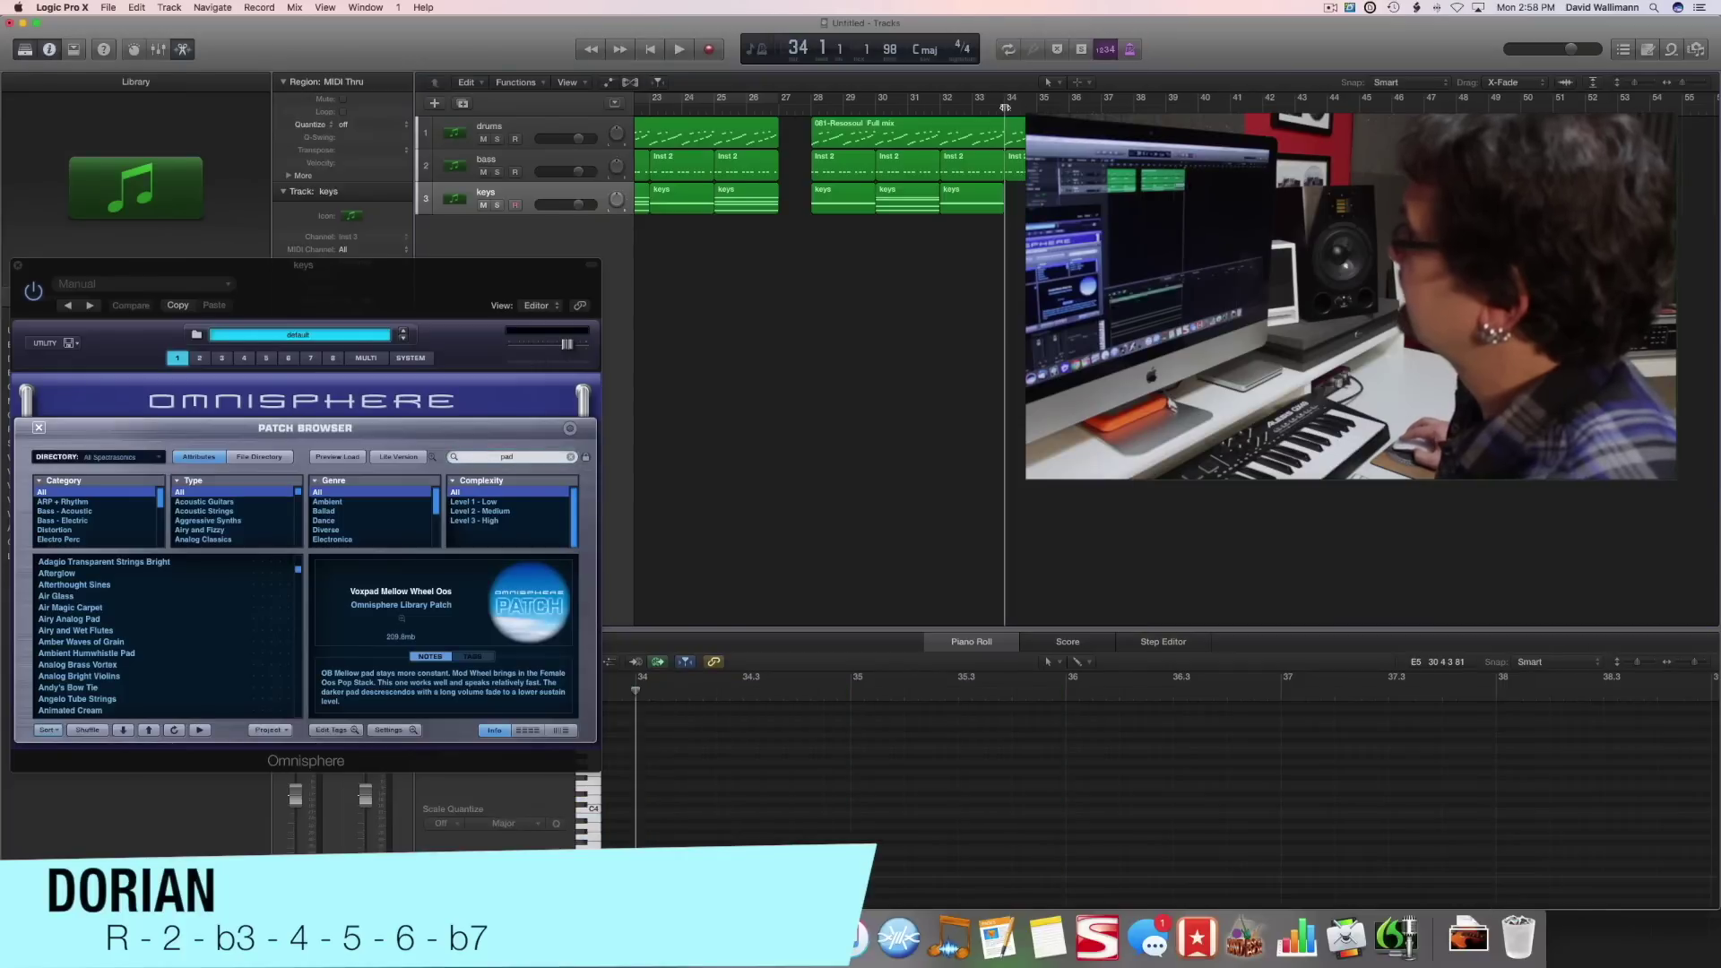
{"action": "key", "text": "r"}
{"action": "key", "text": "space"}
{"action": "key", "text": "space"}
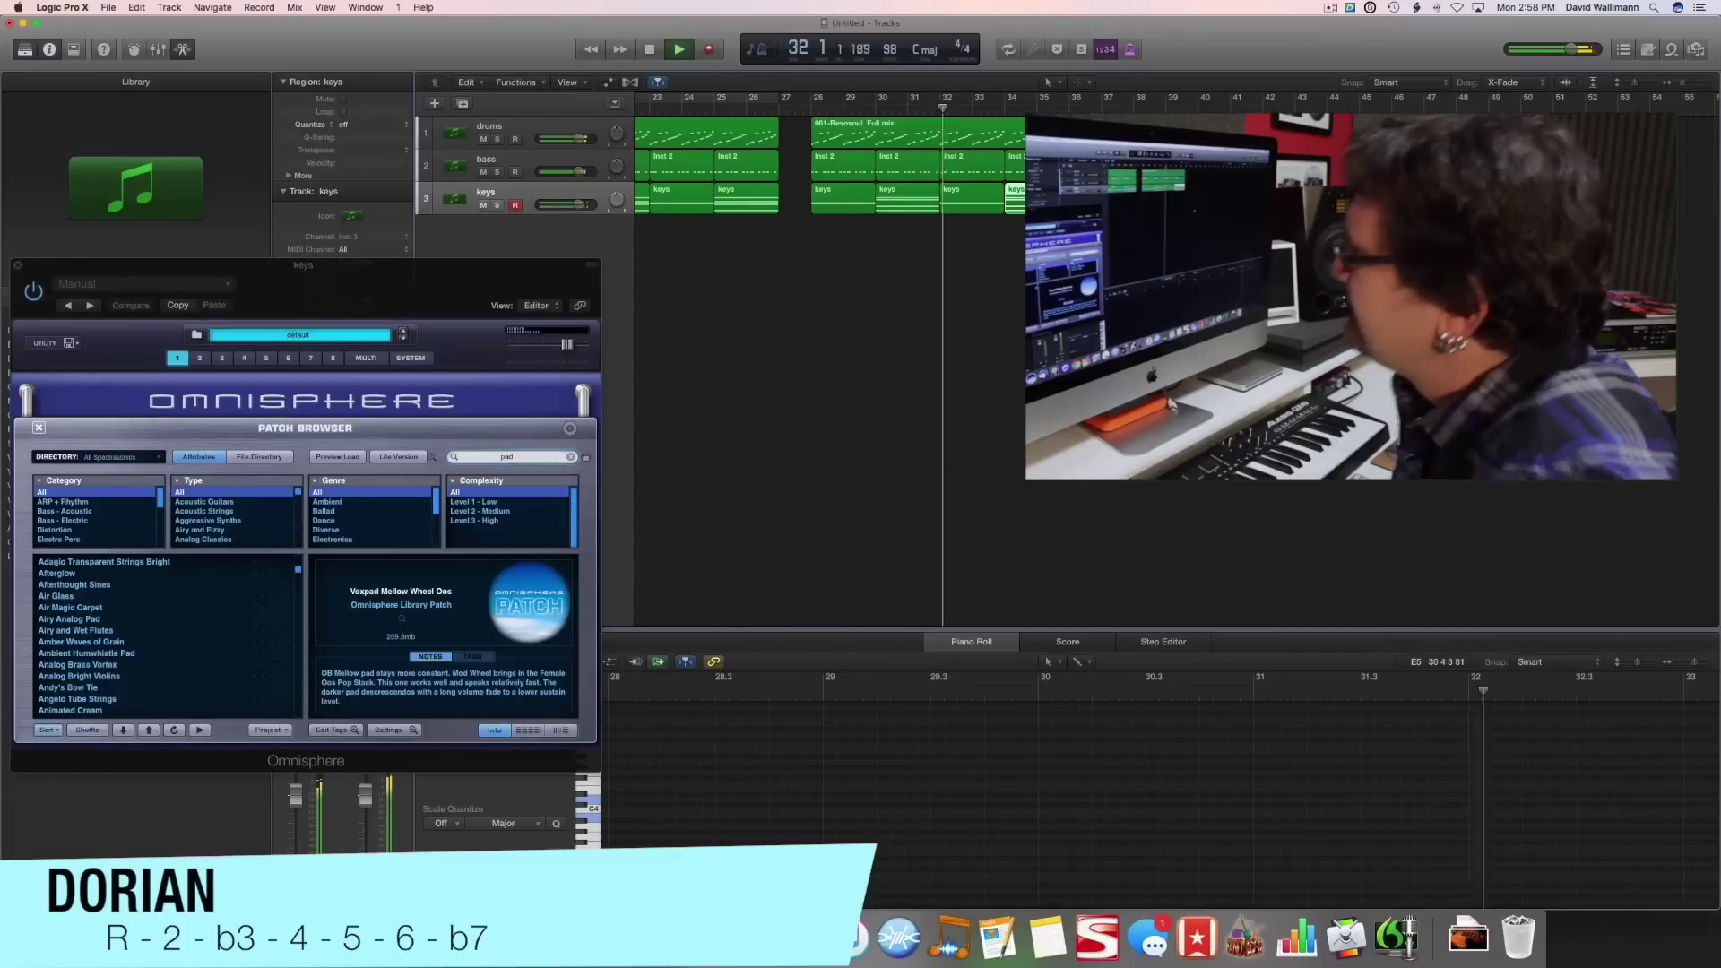
{"action": "key", "text": "space"}
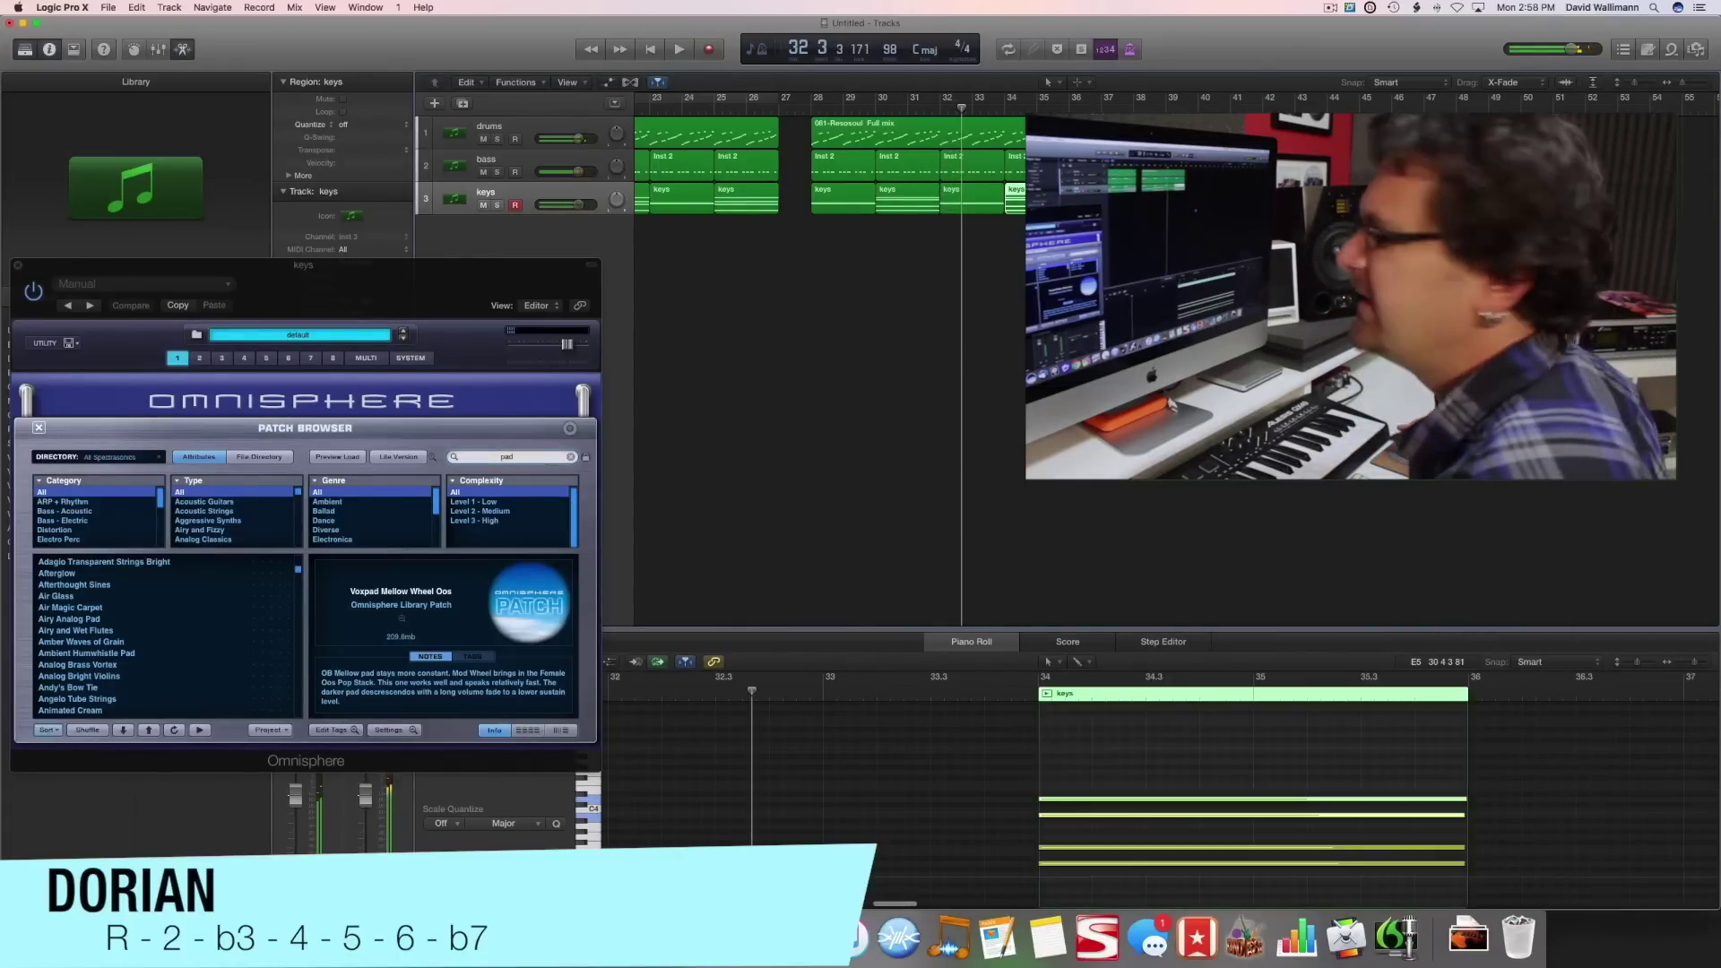
Paste a copy of the drums, bass and keys regions from bars 28 to 36 at bar 37 and return the playhead there
{"action": "left_click_drag", "start_coordinate": [796, 224], "coordinate": [1022, 121]}
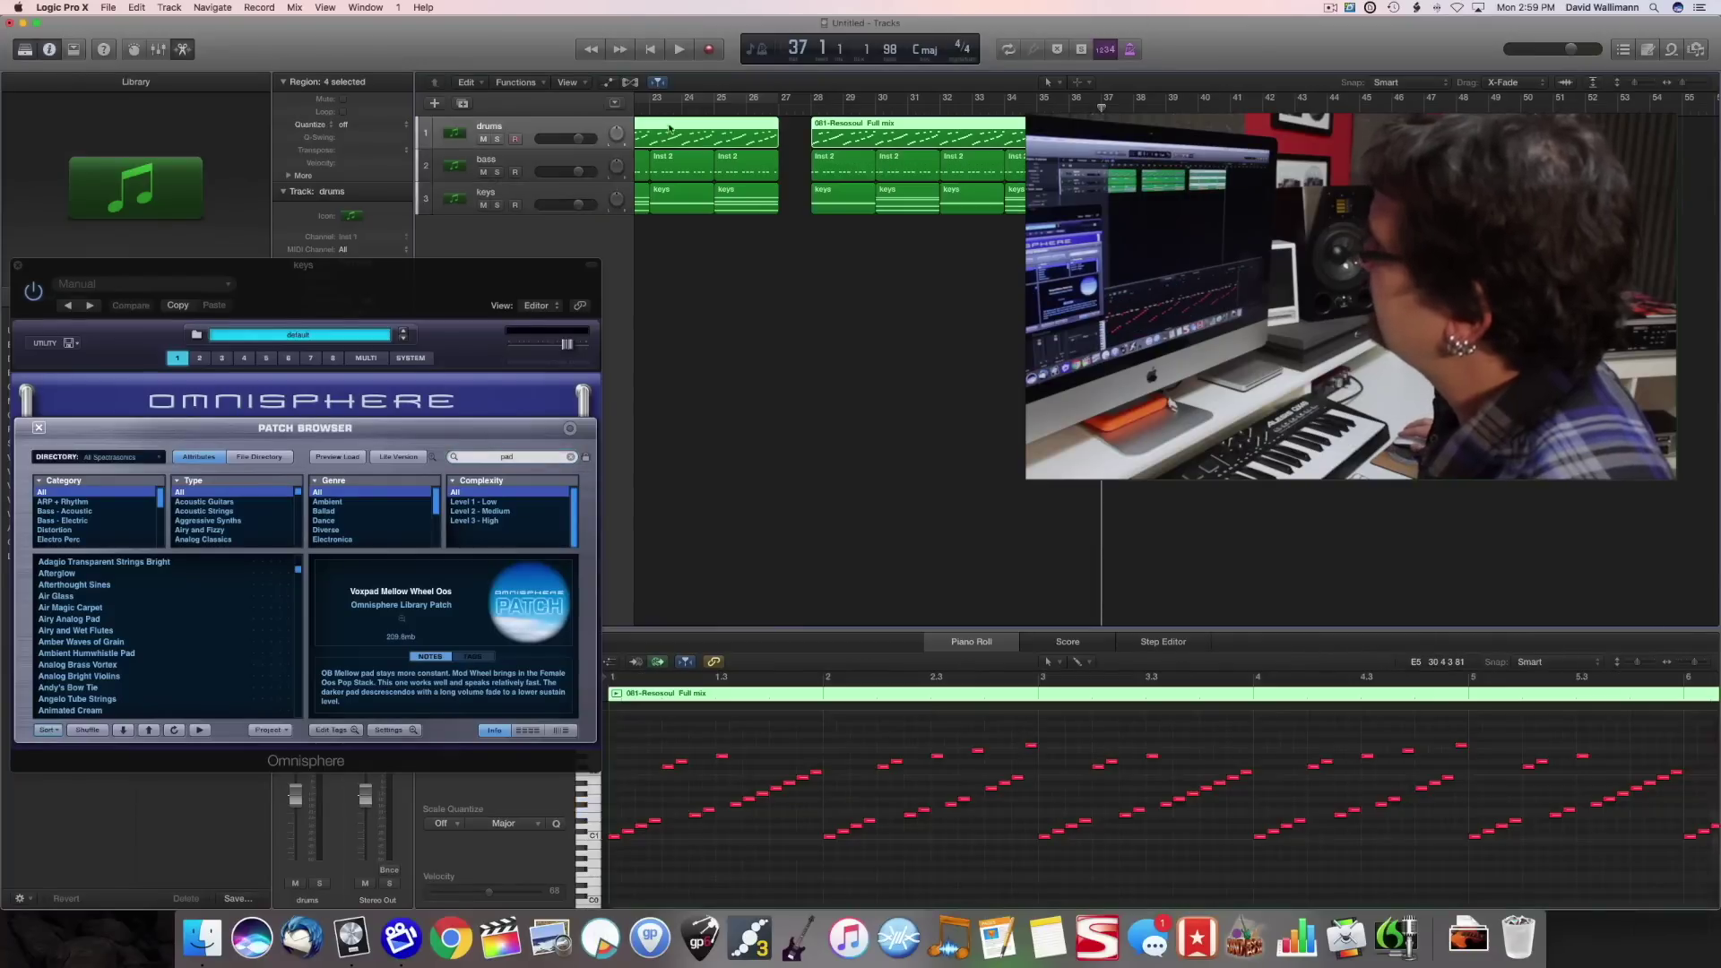
{"action": "left_click", "coordinate": [1102, 106]}
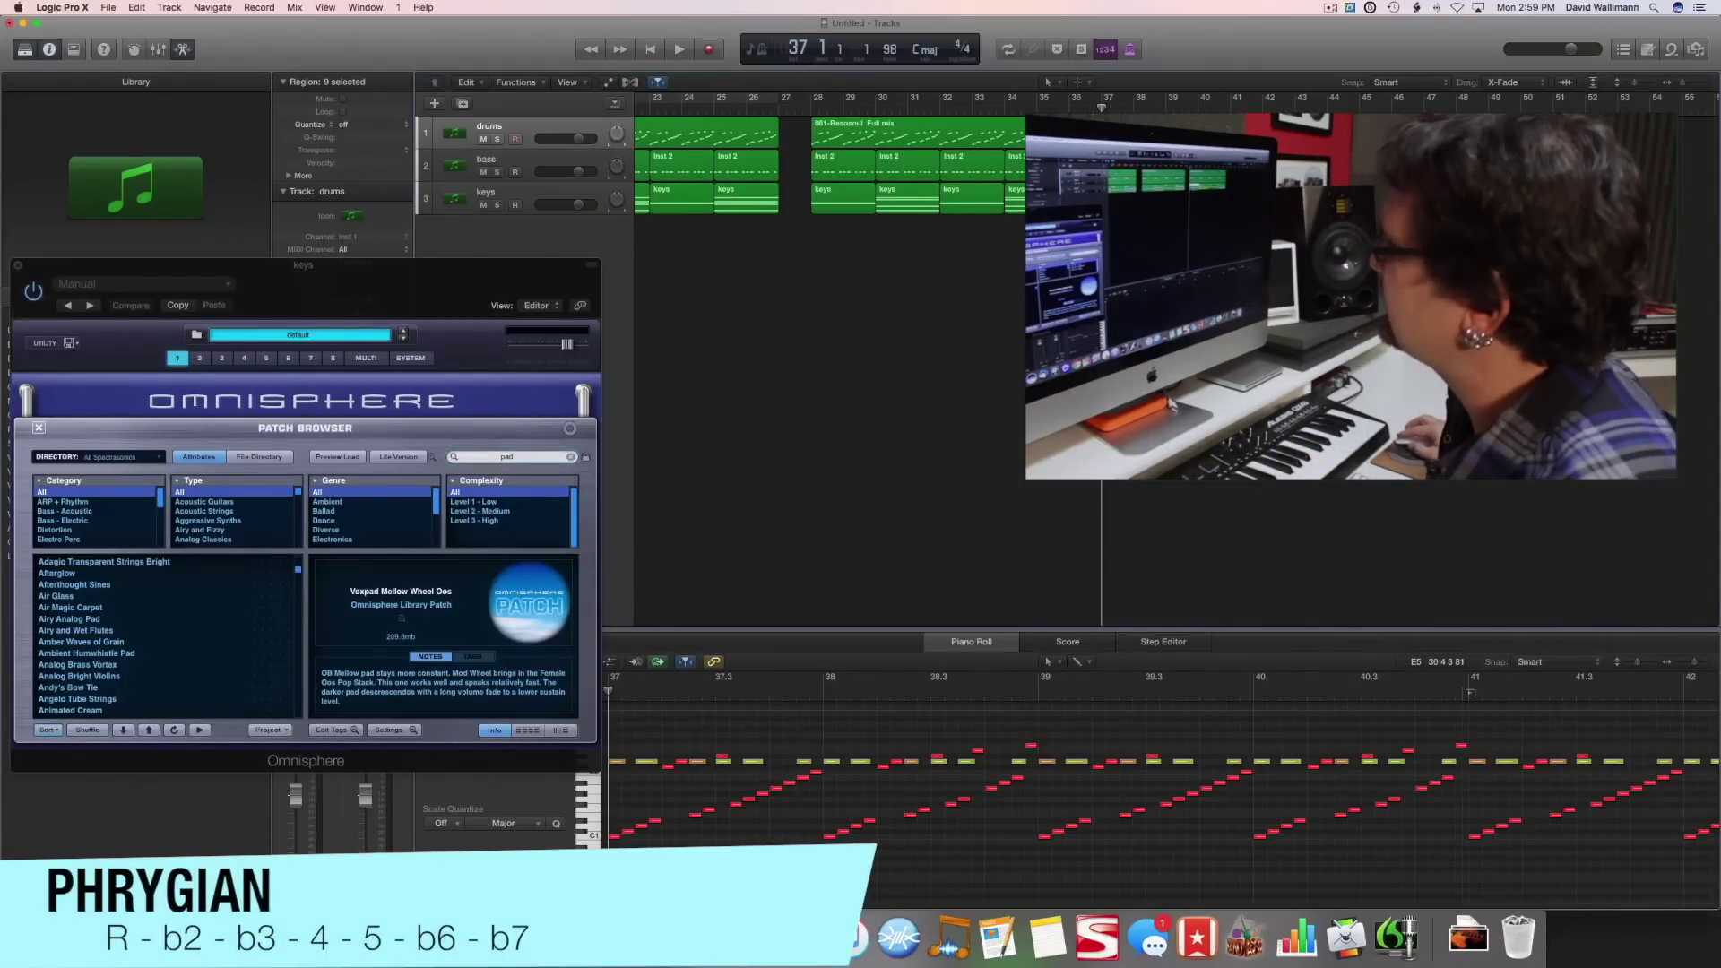
Delete the copied keys regions from bar 39 to the section's end and move the playhead to bar 39
{"action": "left_click", "coordinate": [1120, 197]}
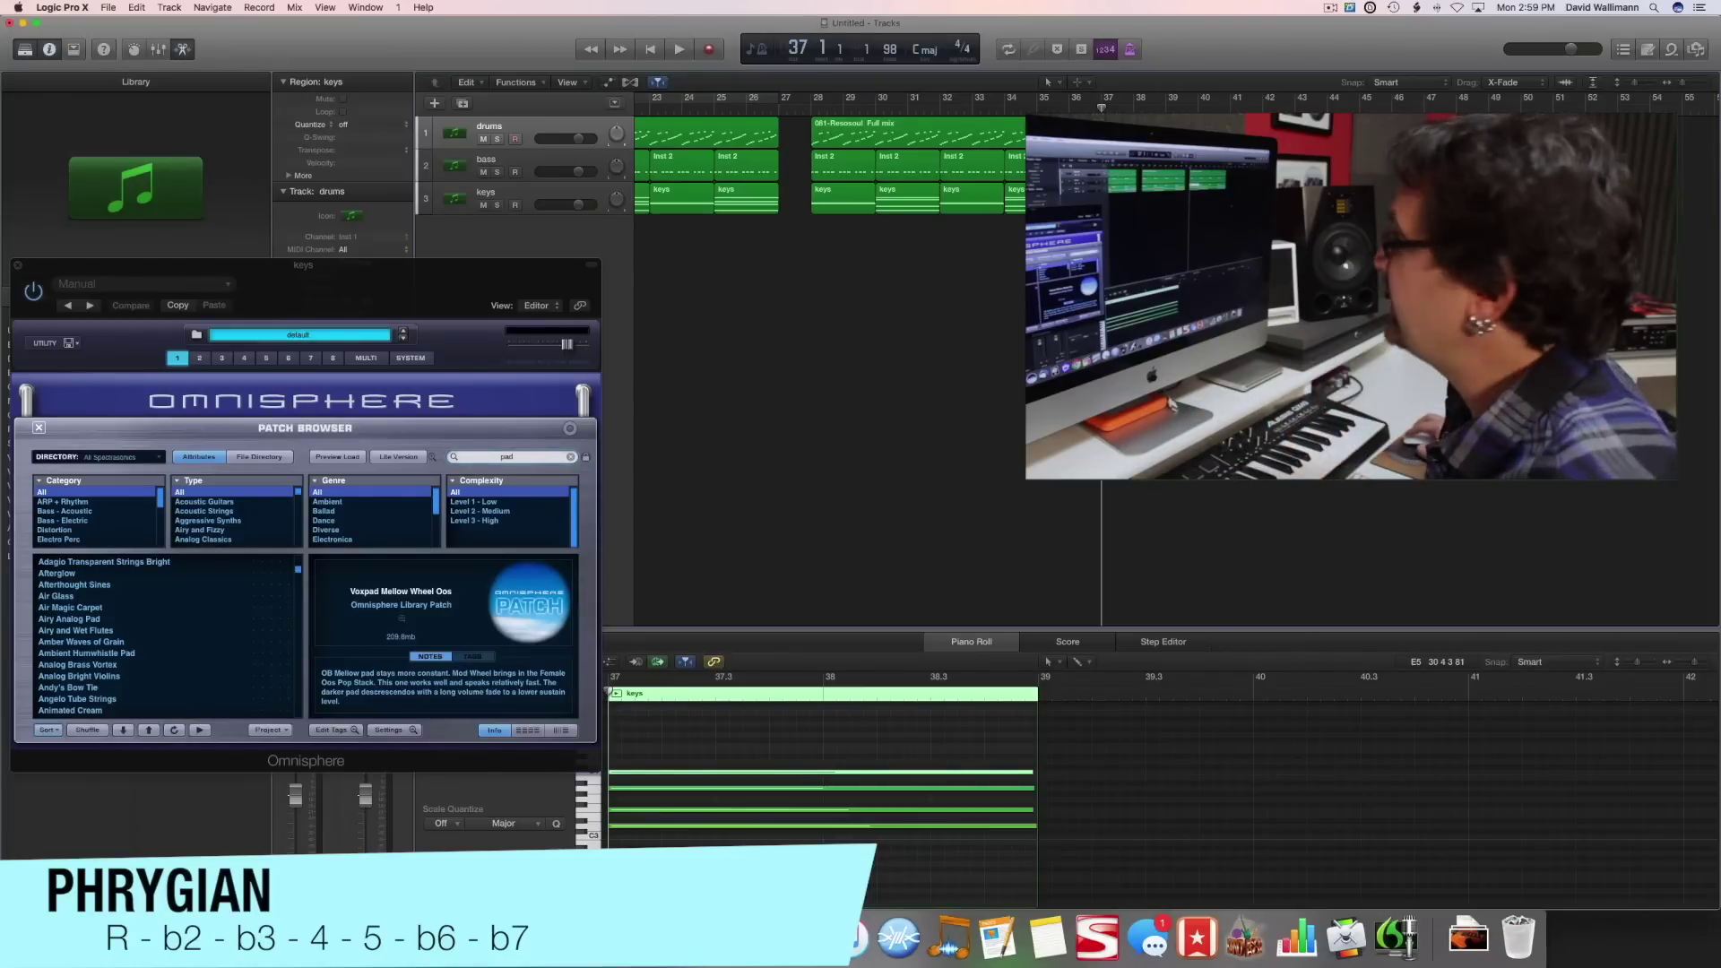
{"action": "key", "text": "Right"}
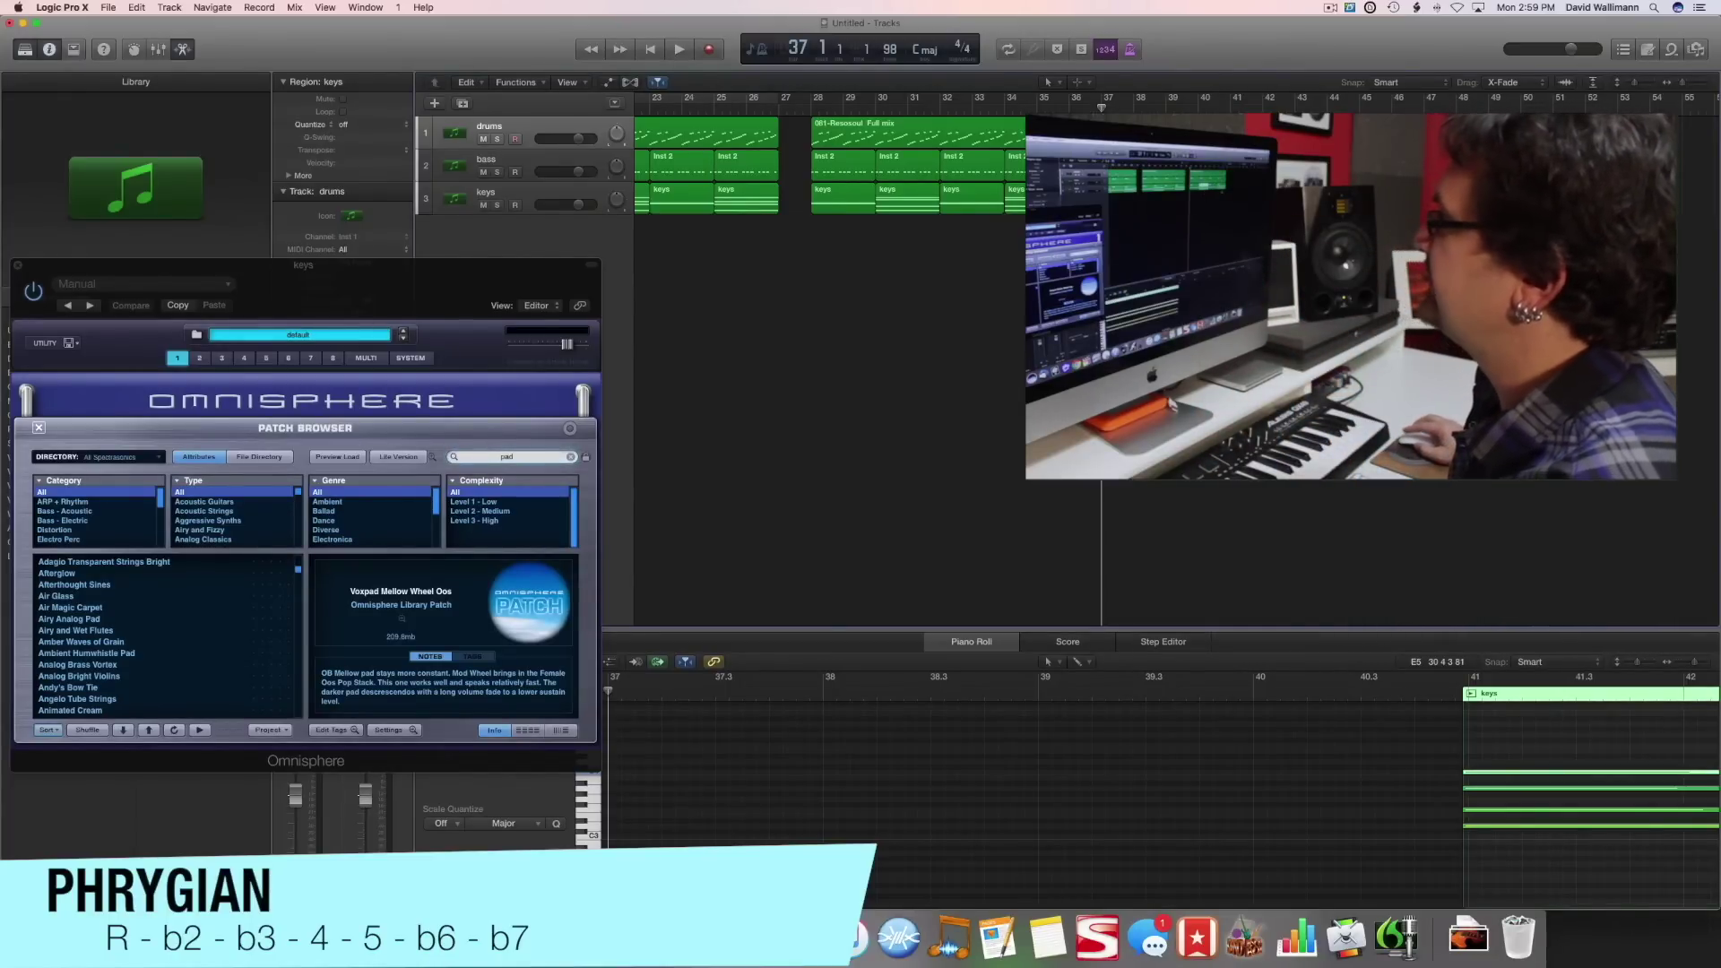
{"action": "scroll", "coordinate": [1166, 789], "scroll_direction": "right", "scroll_amount": 3}
{"action": "key", "text": "period"}
{"action": "key", "text": "period"}
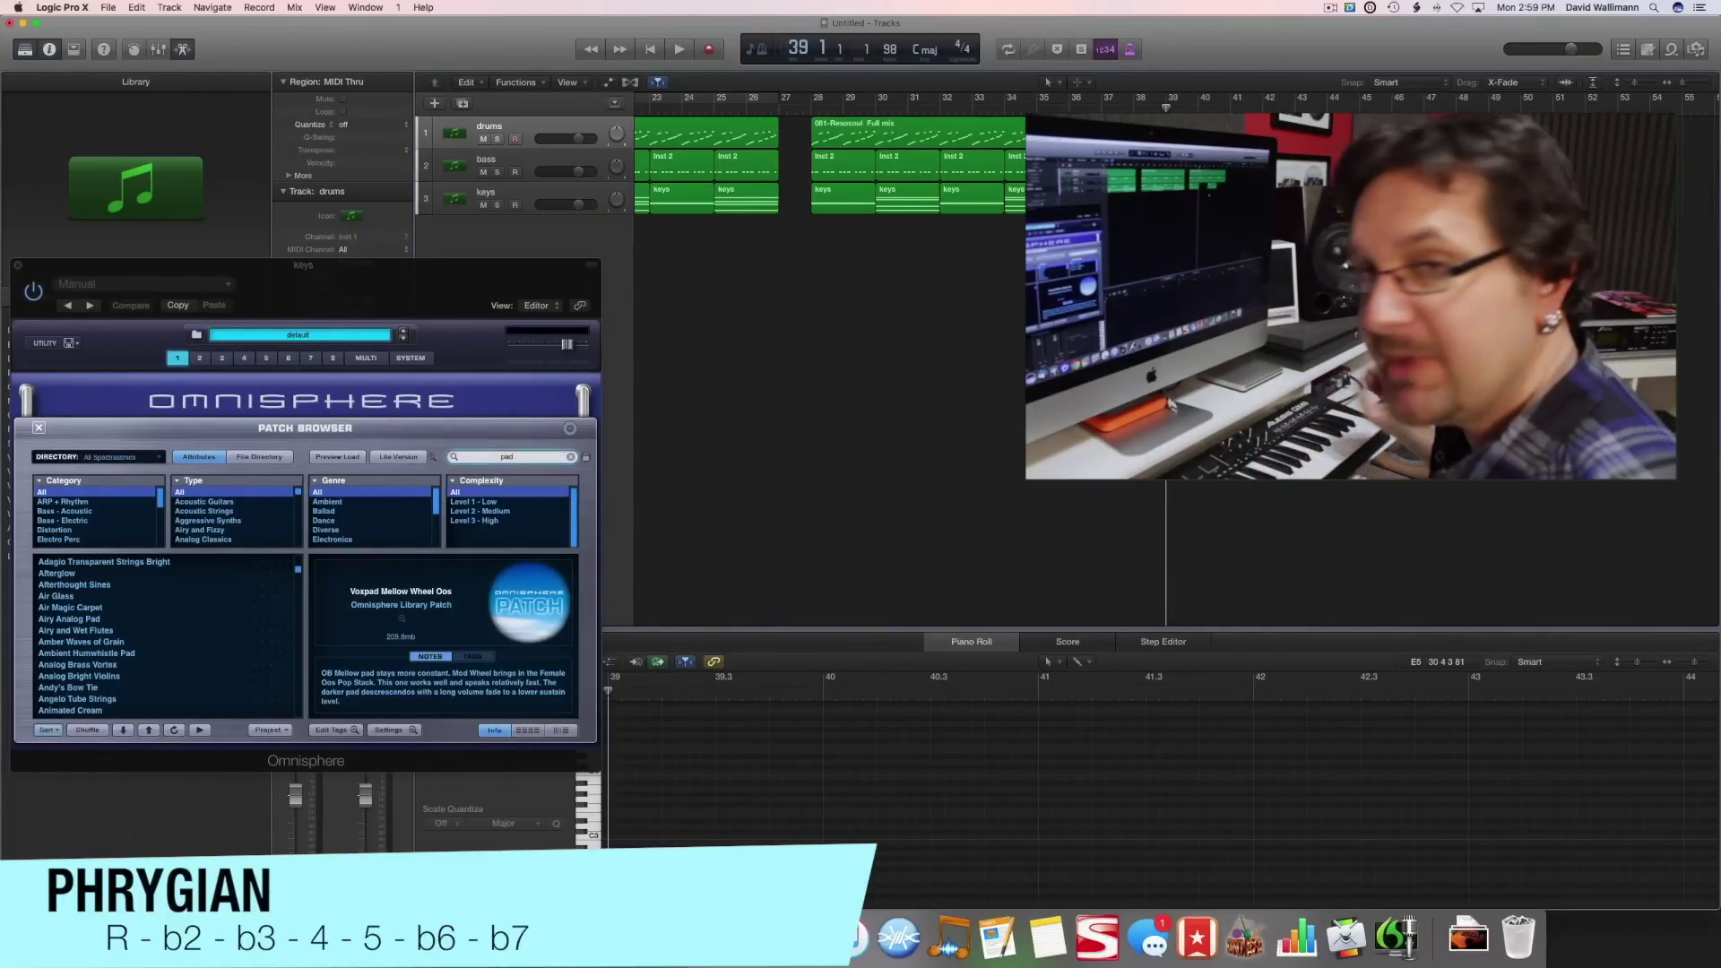
Record the Phrygian pad chords on the keys track from bar 39 to bar 43
{"action": "left_click", "coordinate": [502, 198]}
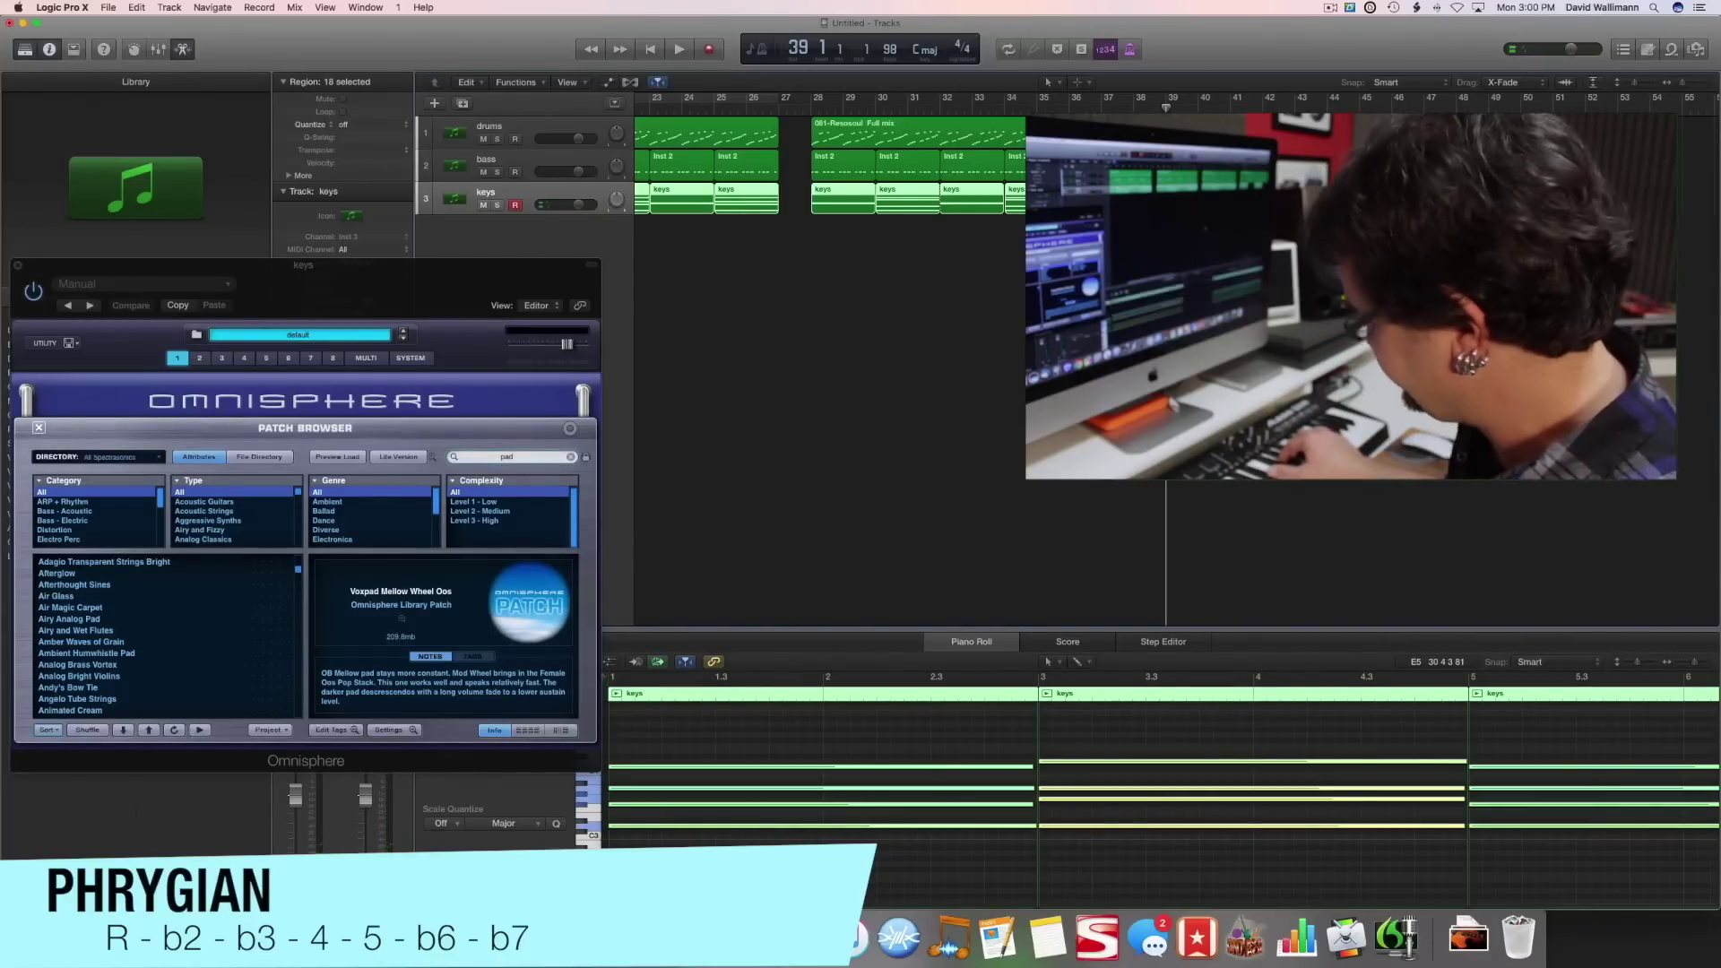
{"action": "key", "text": "space"}
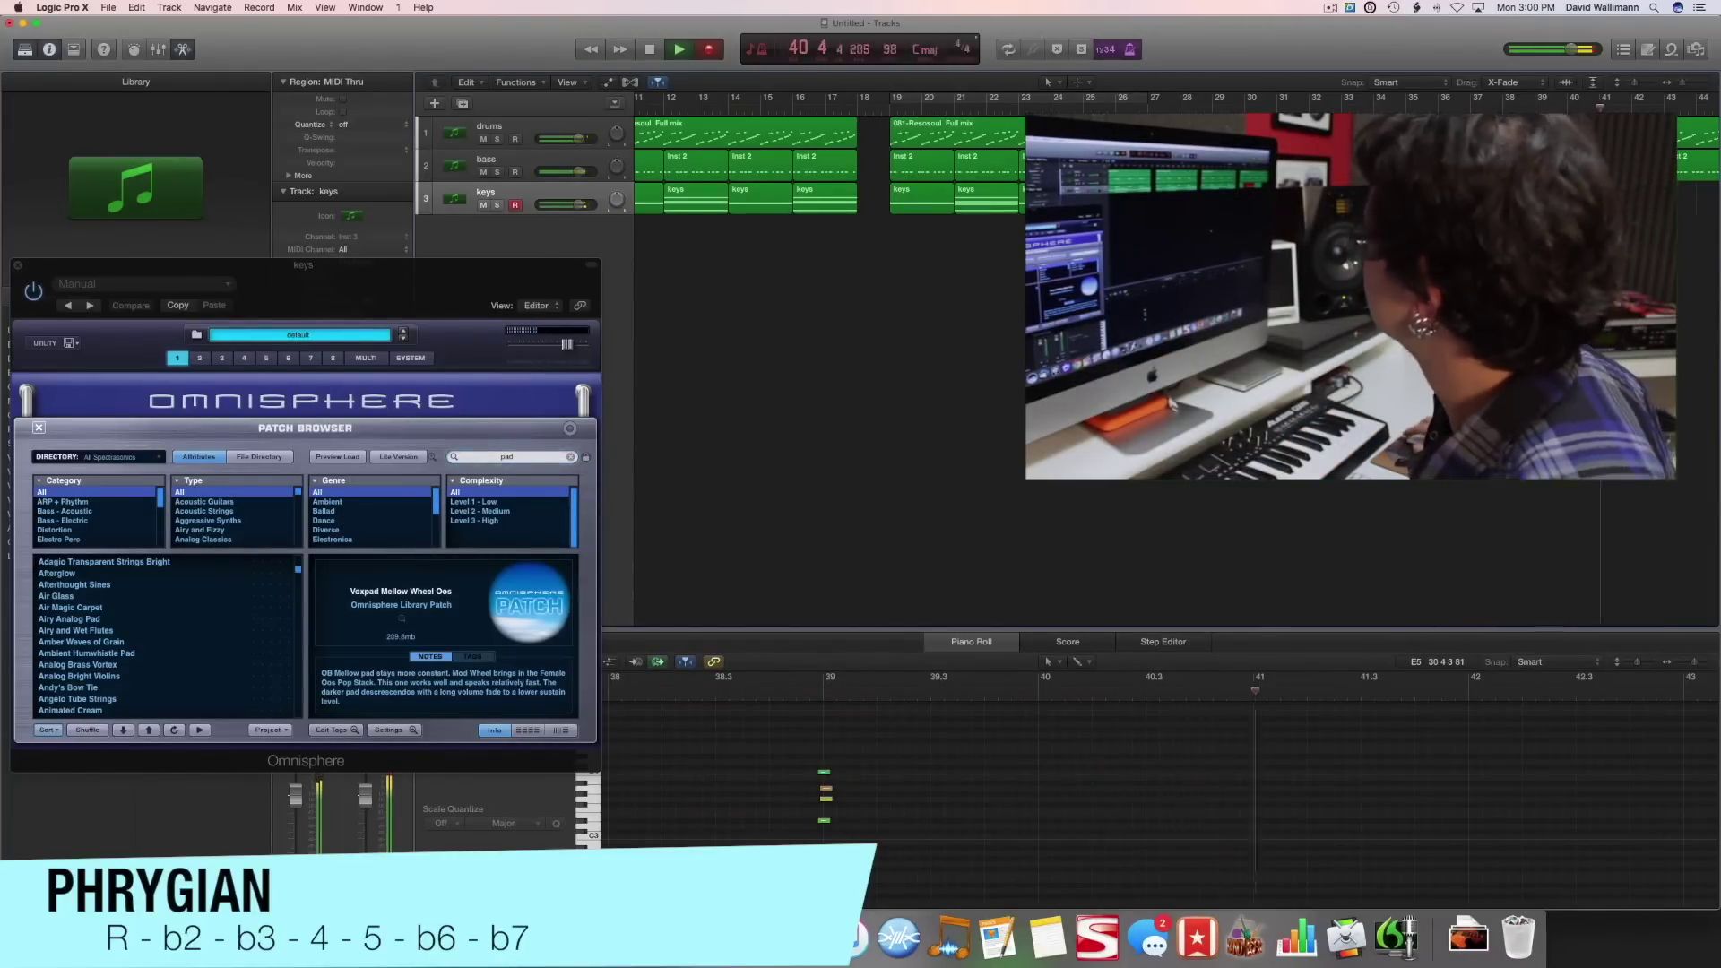
{"action": "key", "text": "space"}
Quantize the notes of the keys regions at bars 37 and 39 to 1/8 notes, moving the Omnisphere window out of the way
{"action": "scroll", "coordinate": [986, 359], "scroll_direction": "left", "scroll_amount": 5}
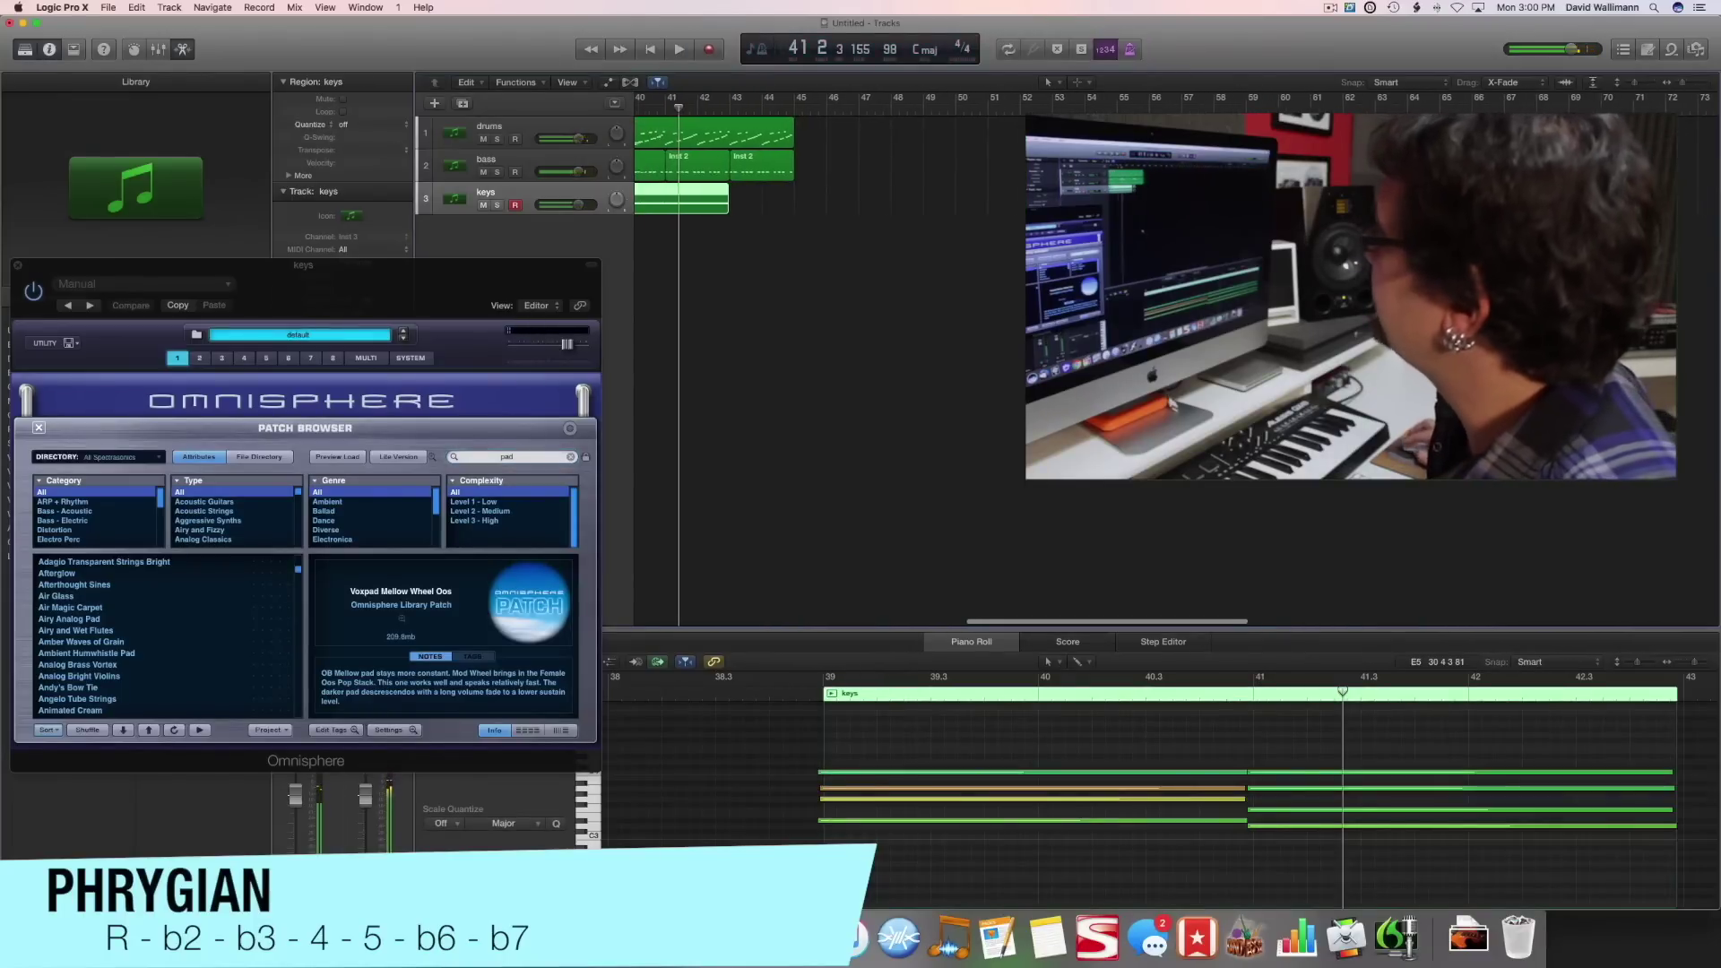
{"action": "key", "text": "shift+Left"}
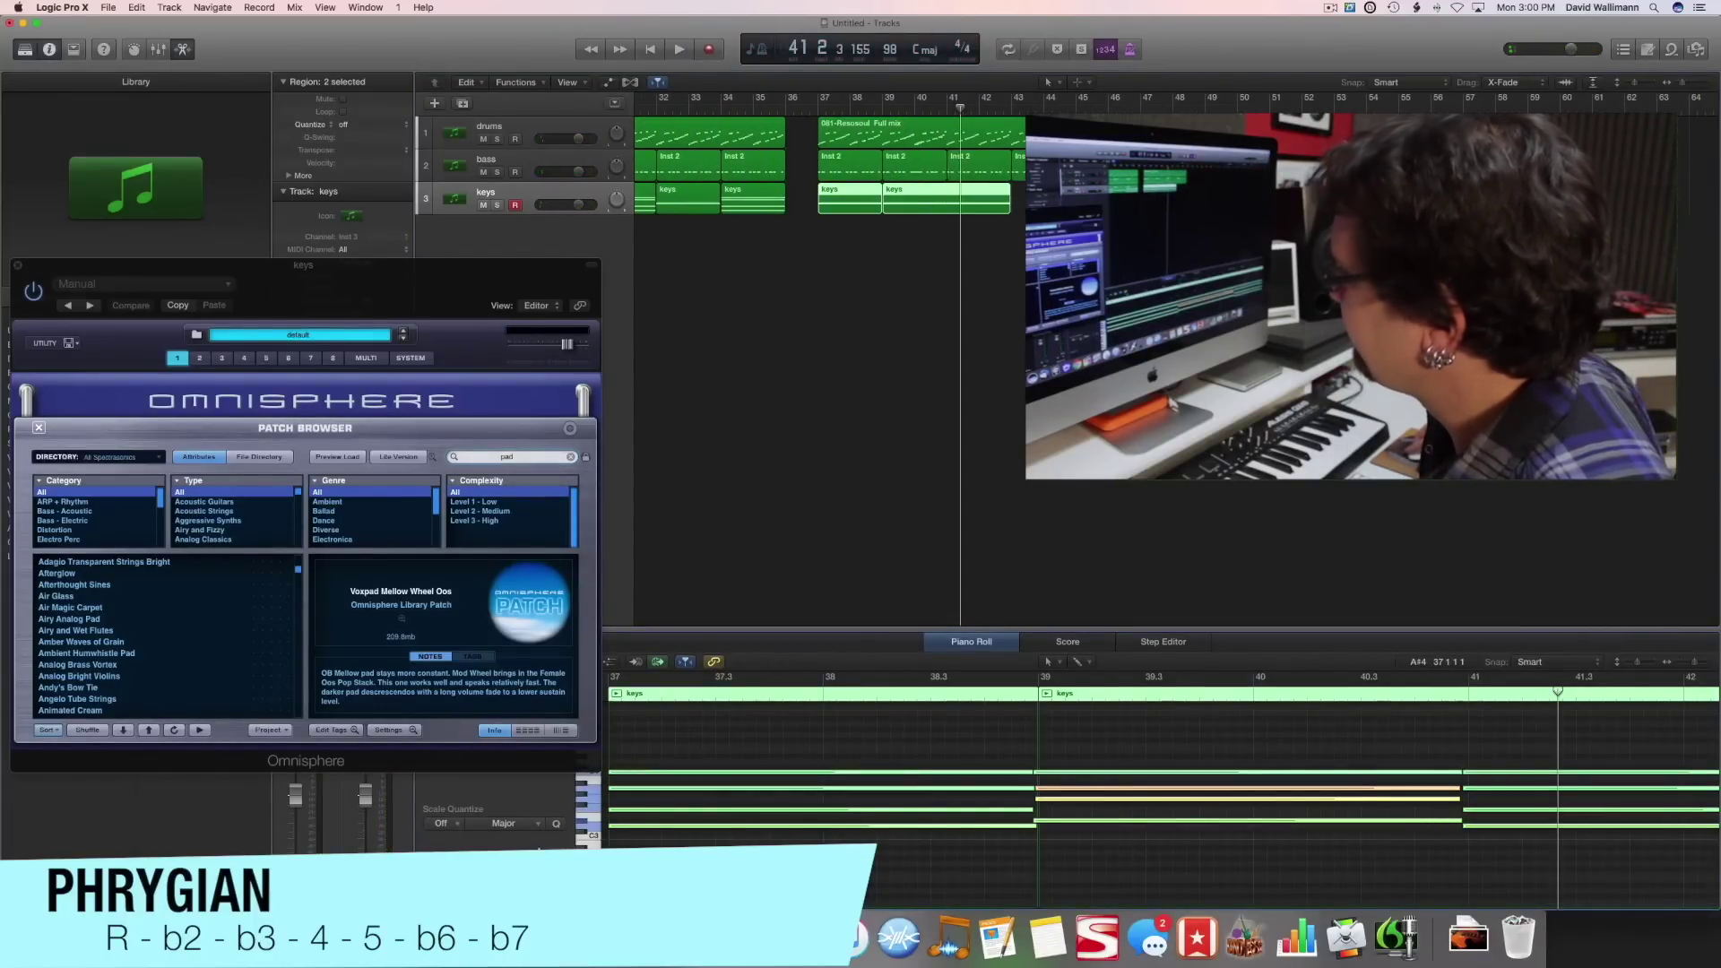
{"action": "left_click", "coordinate": [1068, 642]}
{"action": "left_click", "coordinate": [971, 642]}
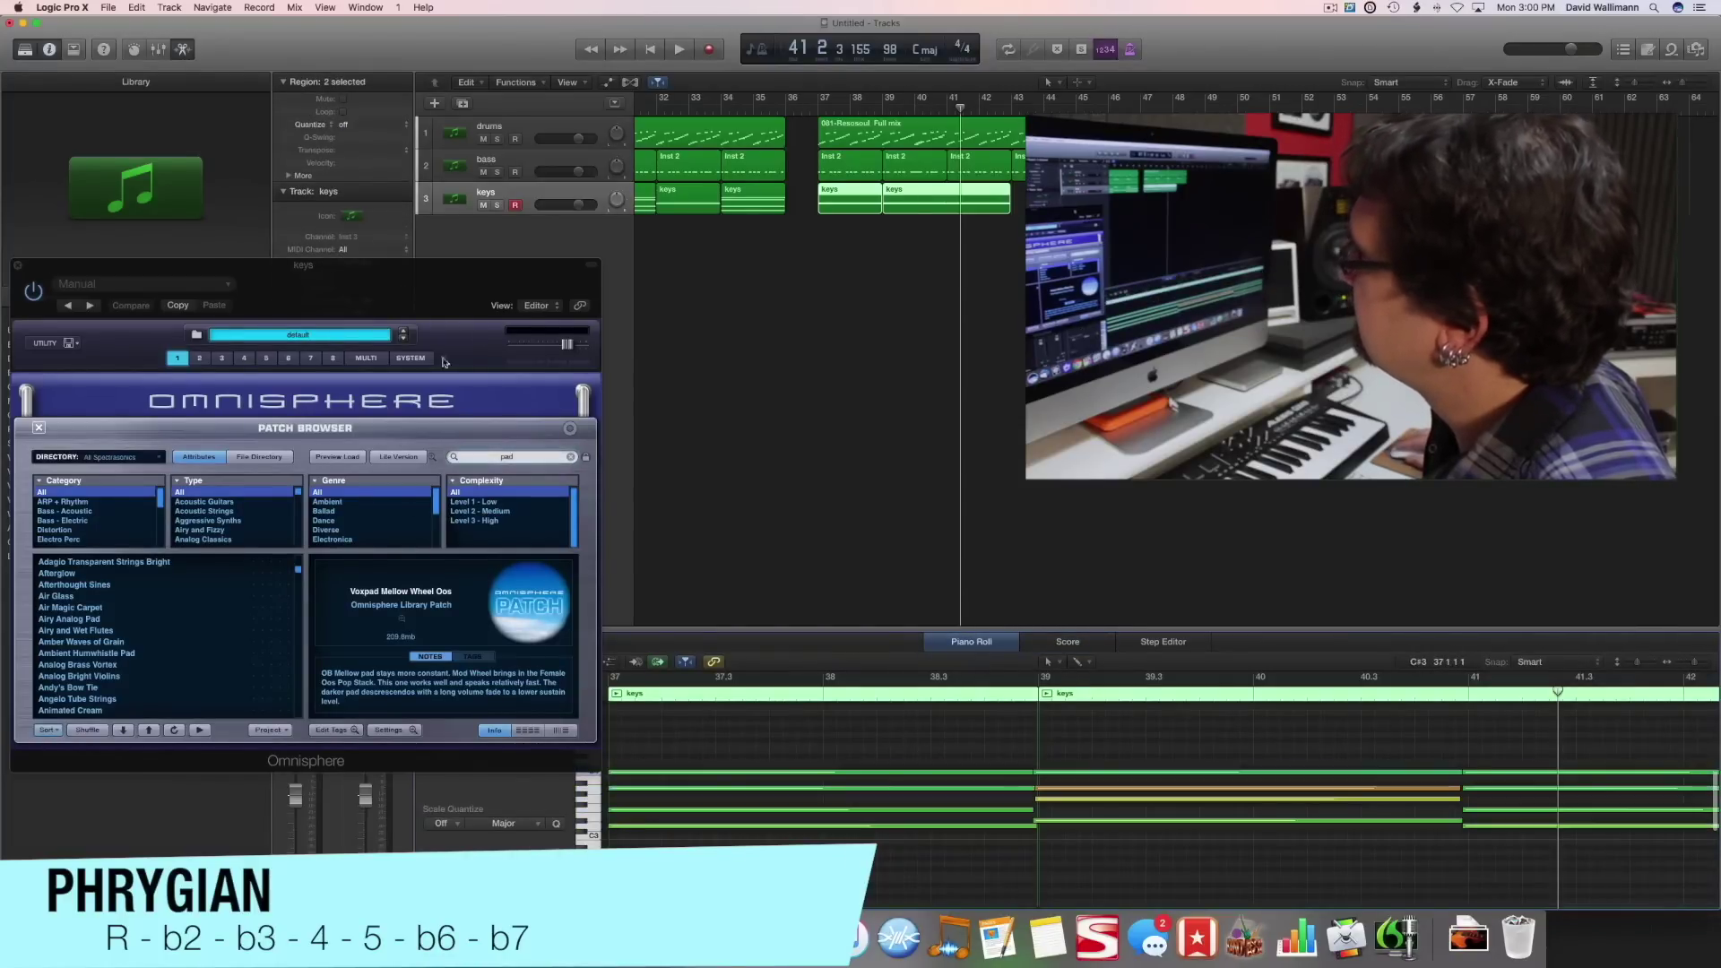
{"action": "left_click_drag", "start_coordinate": [409, 265], "coordinate": [440, 158]}
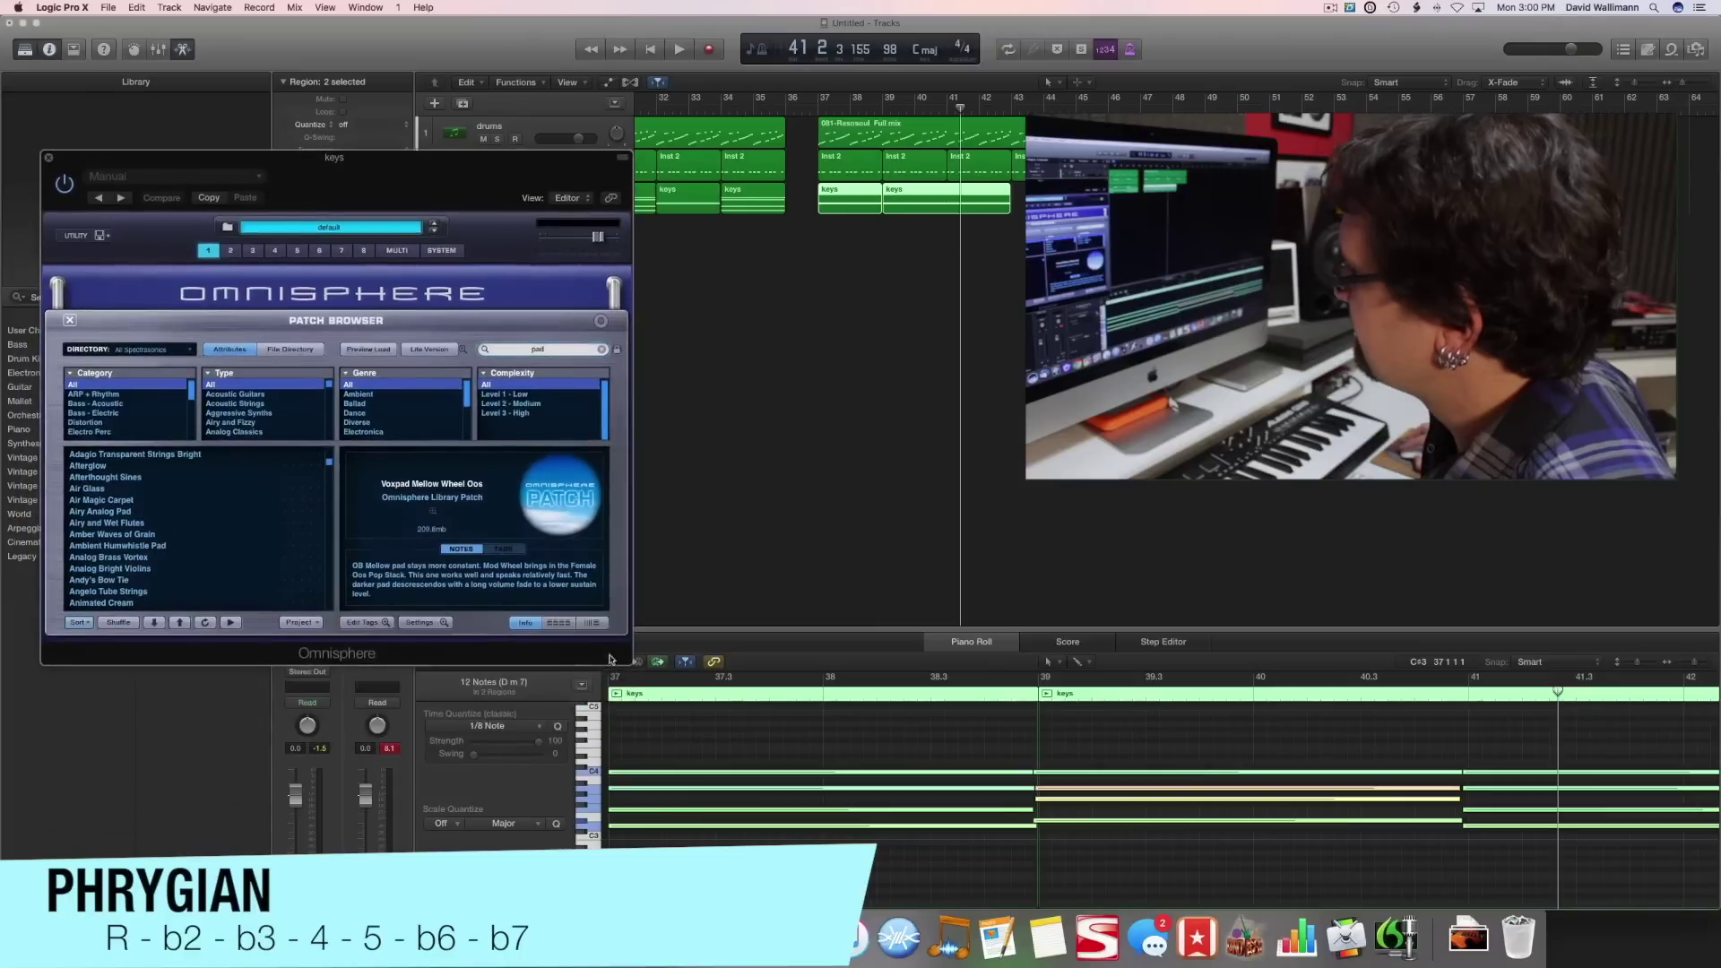
{"action": "left_click", "coordinate": [561, 727]}
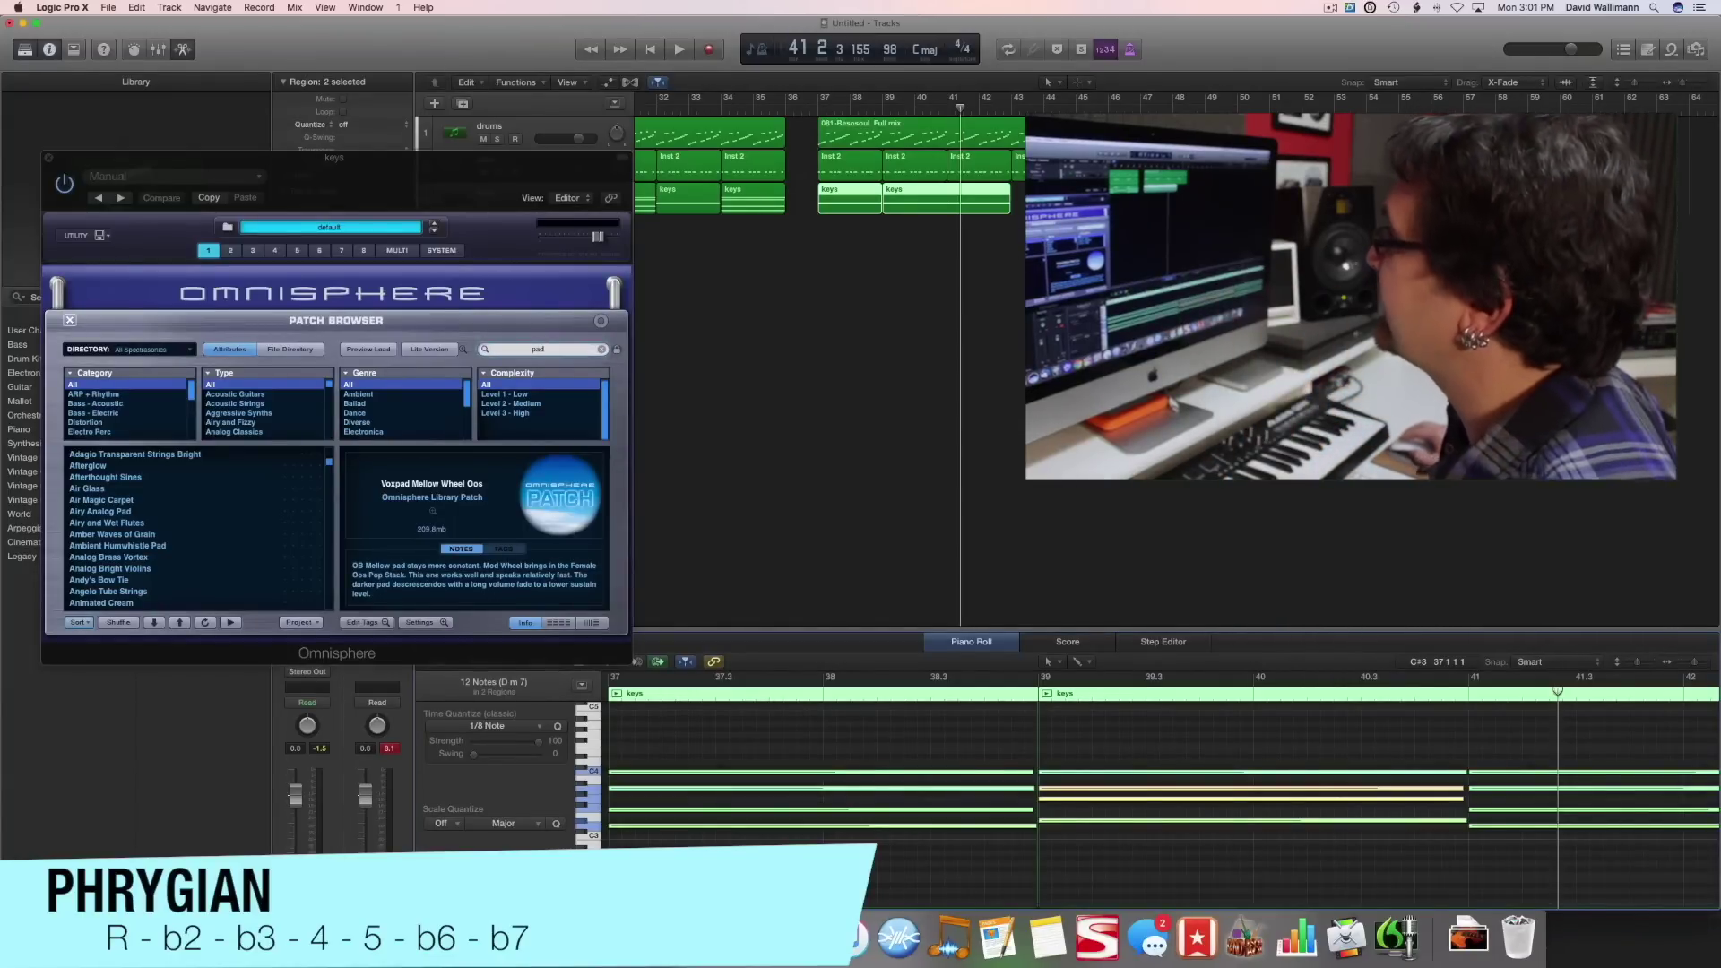
Shorten the recorded keys region so that it ends at bar 41
{"action": "left_click", "coordinate": [949, 208]}
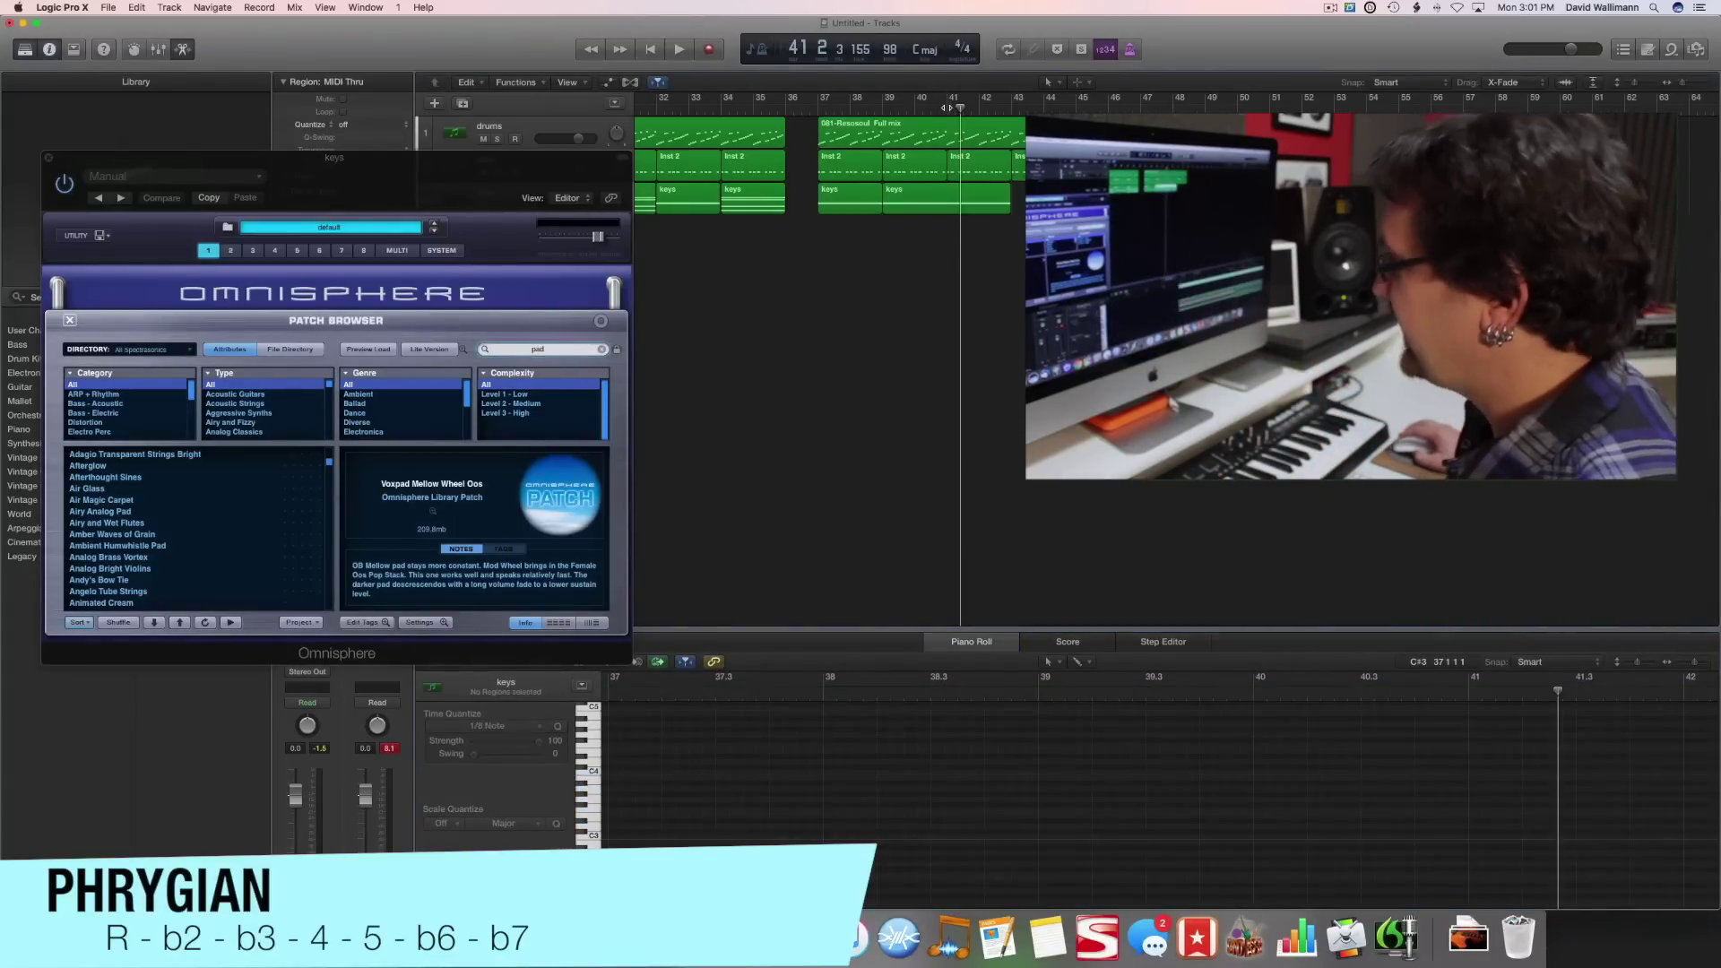
{"action": "left_click", "coordinate": [949, 208]}
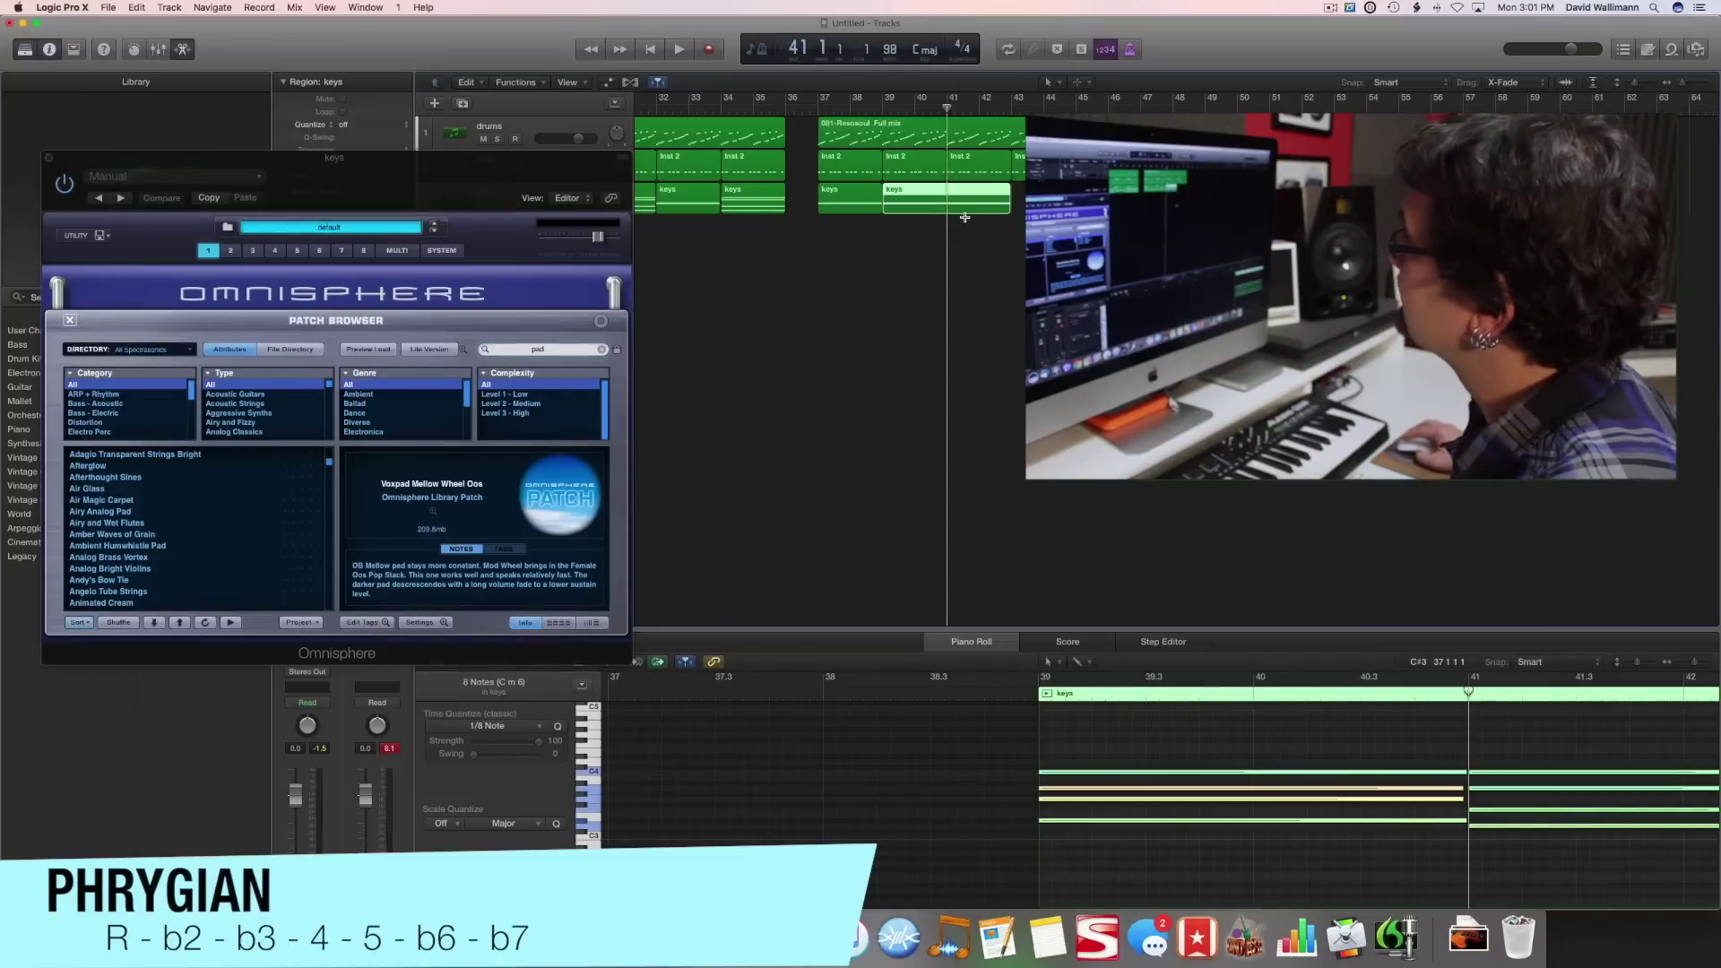
{"action": "key", "text": "super+z"}
Copy the keys regions at bars 37 and 39 and paste them at bar 41
{"action": "key", "text": "shift+Left"}
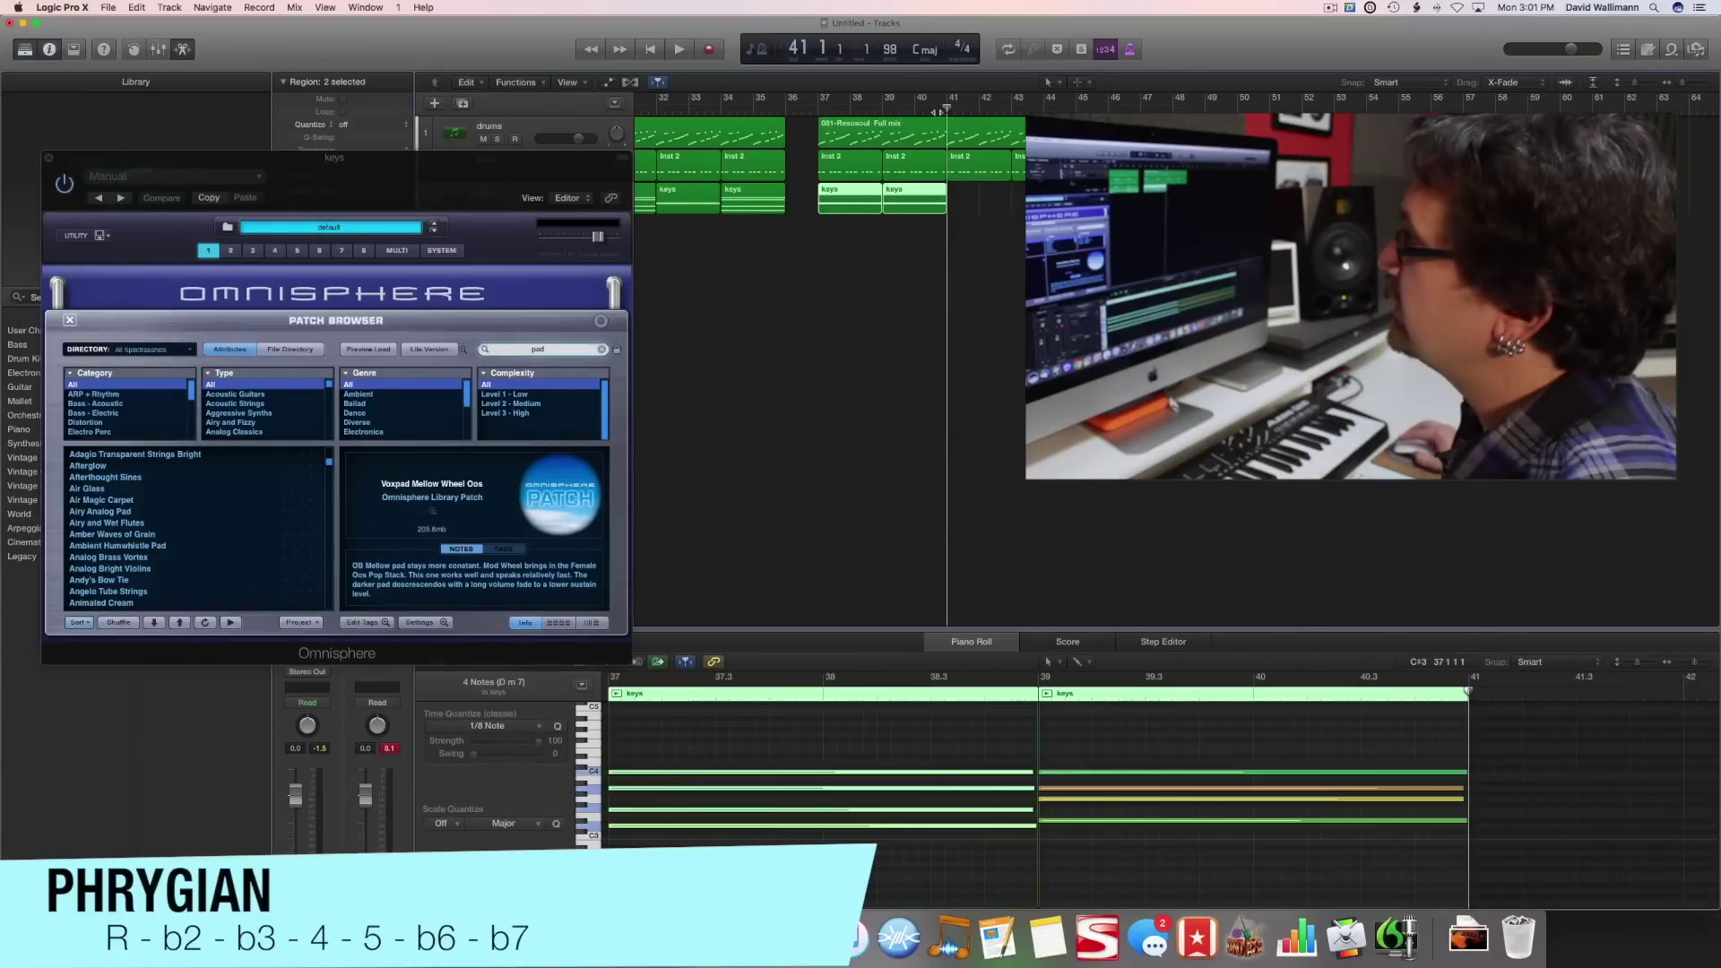
{"action": "left_click_drag", "start_coordinate": [550, 157], "coordinate": [550, 346]}
{"action": "key", "text": "super+c"}
{"action": "key", "text": "super+v"}
Play the Phrygian section from bar 37 to check its chord changes
{"action": "left_click", "coordinate": [819, 109]}
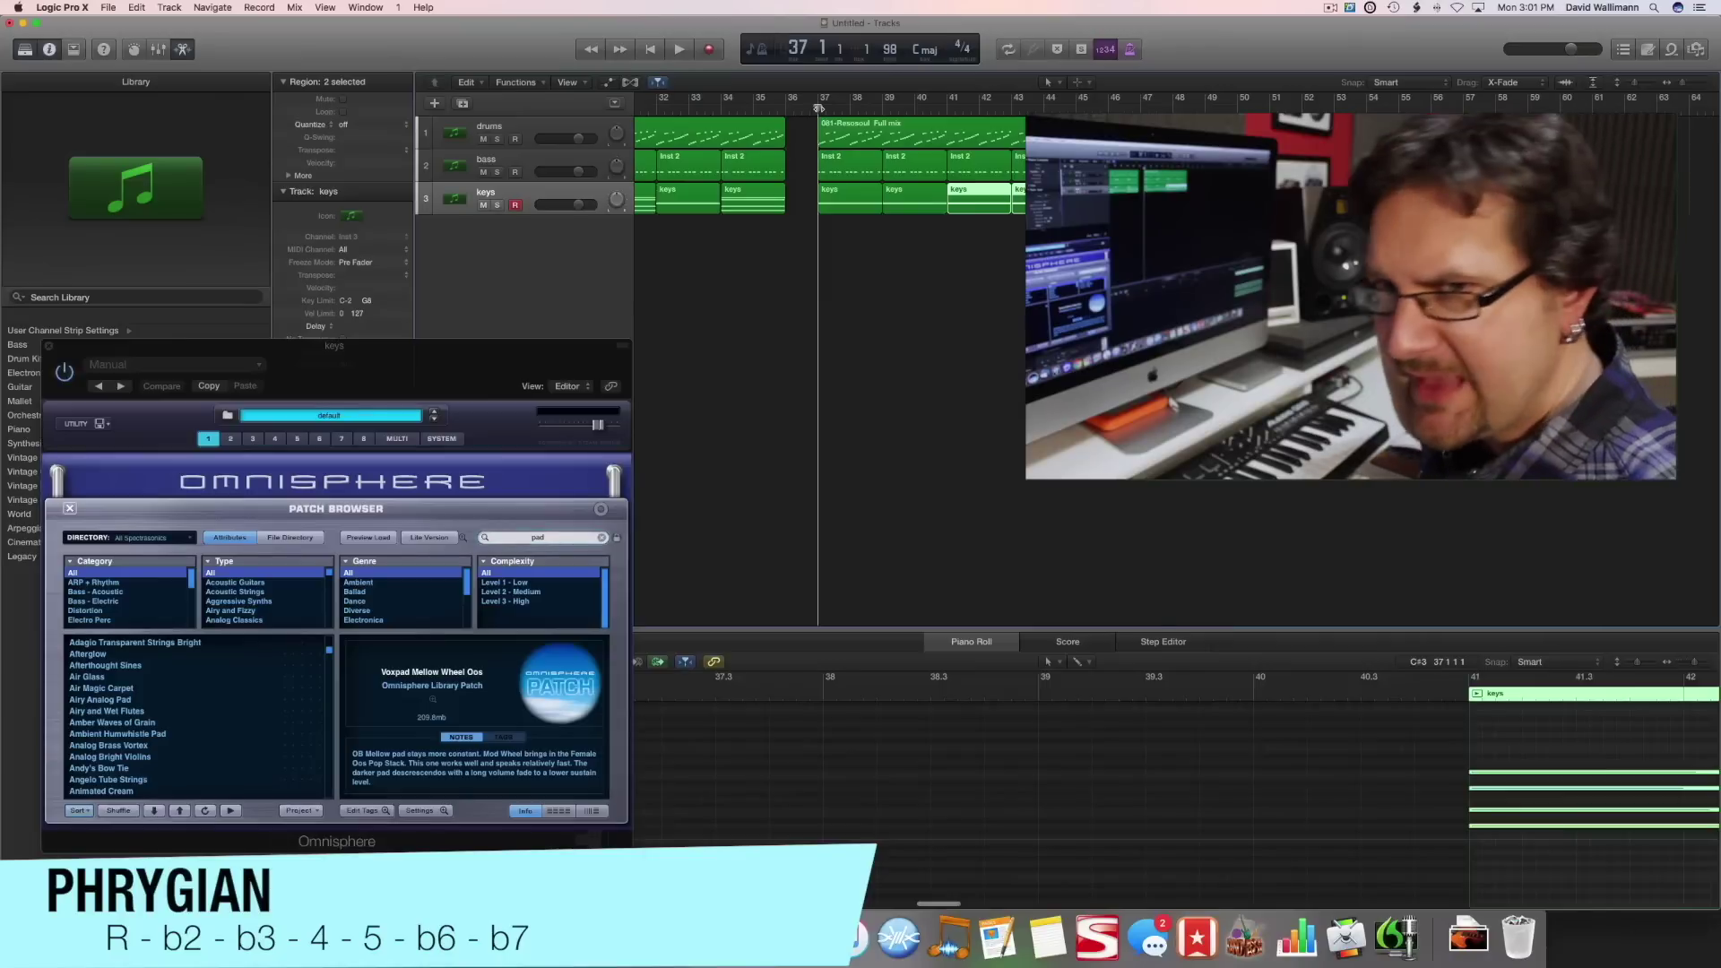
{"action": "key", "text": "space"}
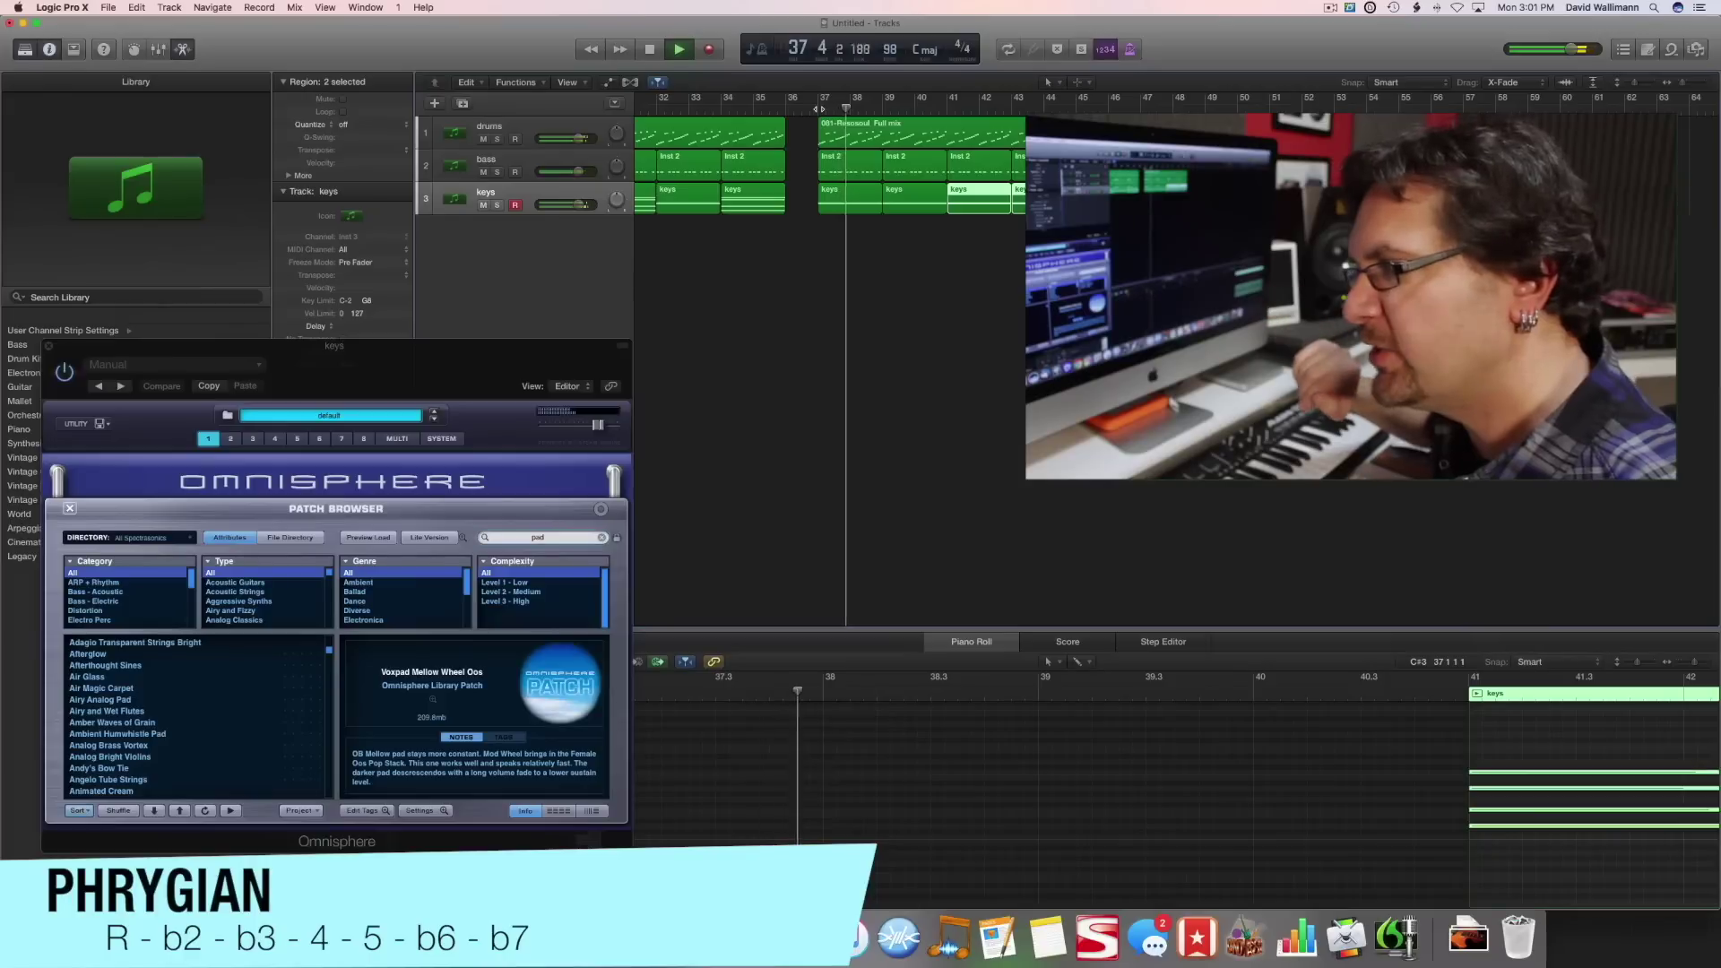
{"action": "key", "text": "space"}
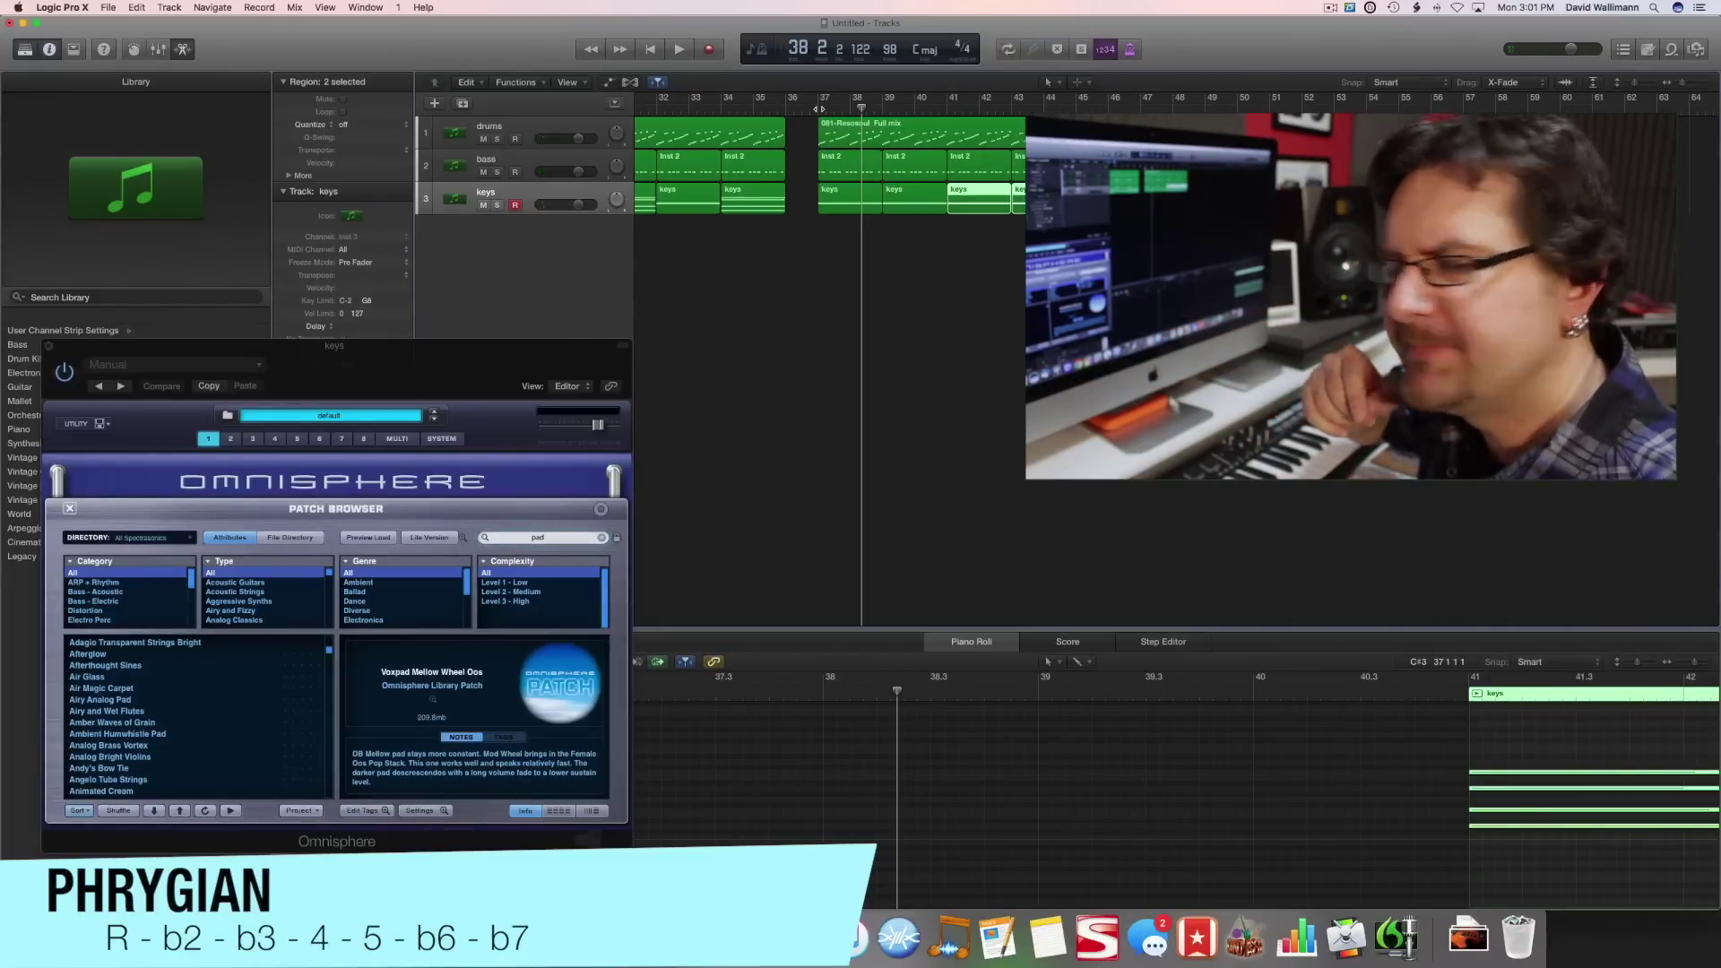
{"action": "key", "text": "space"}
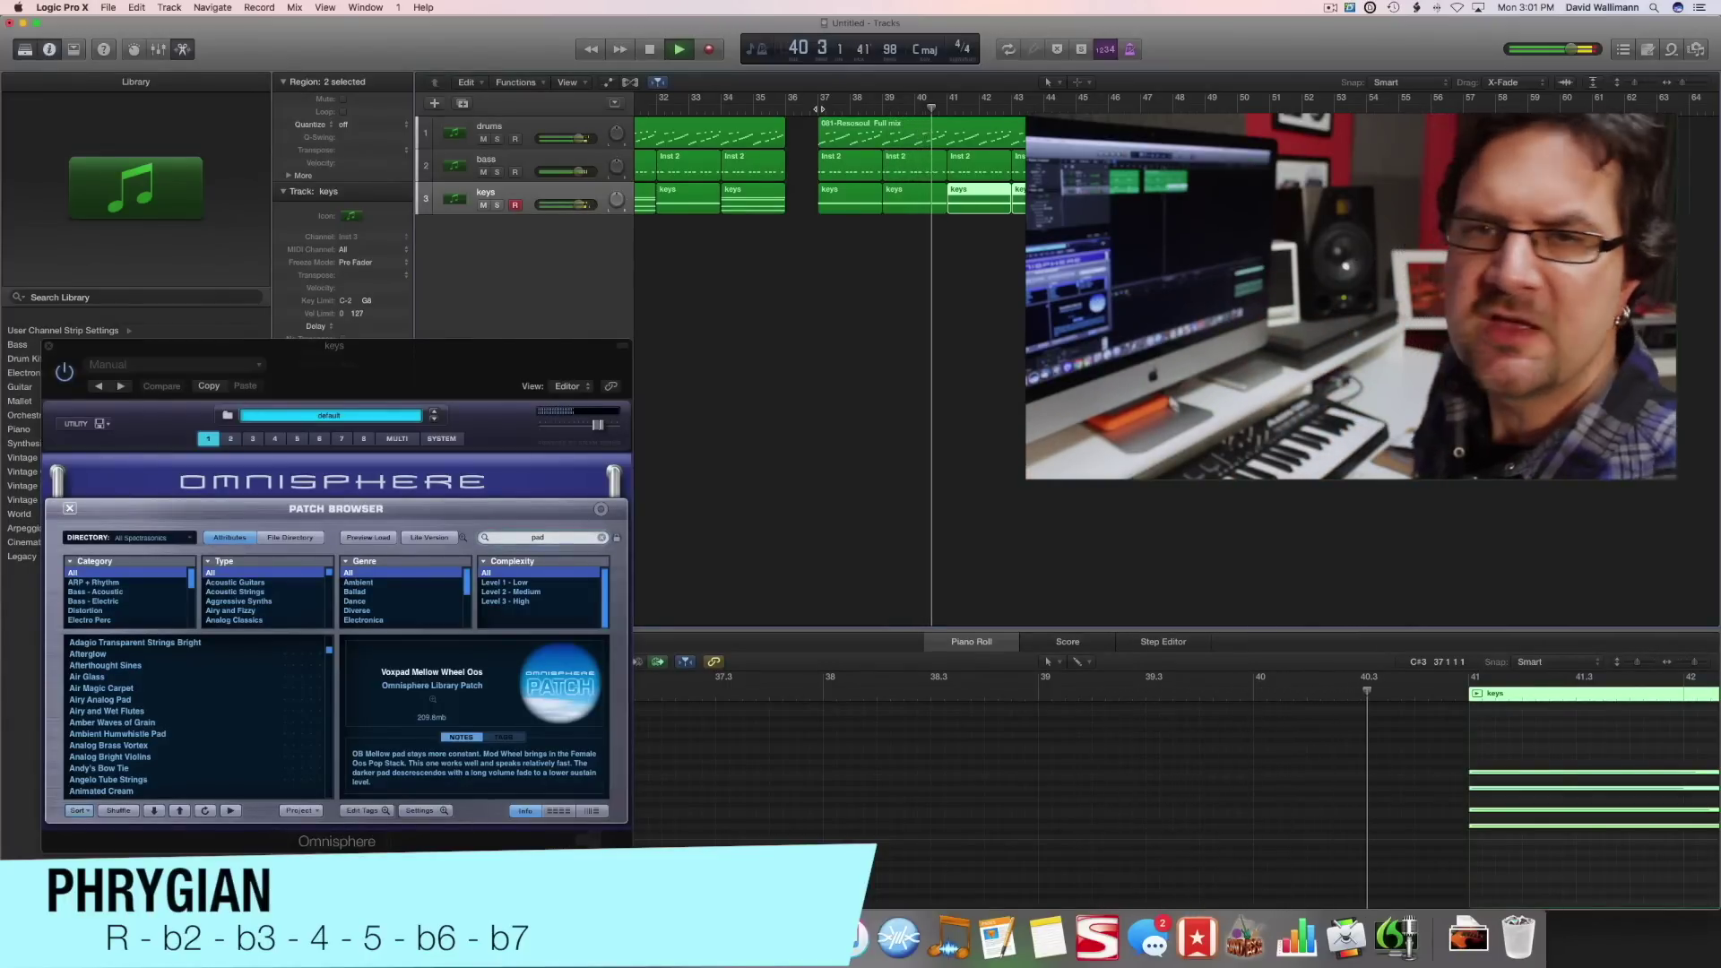
{"action": "key", "text": "space"}
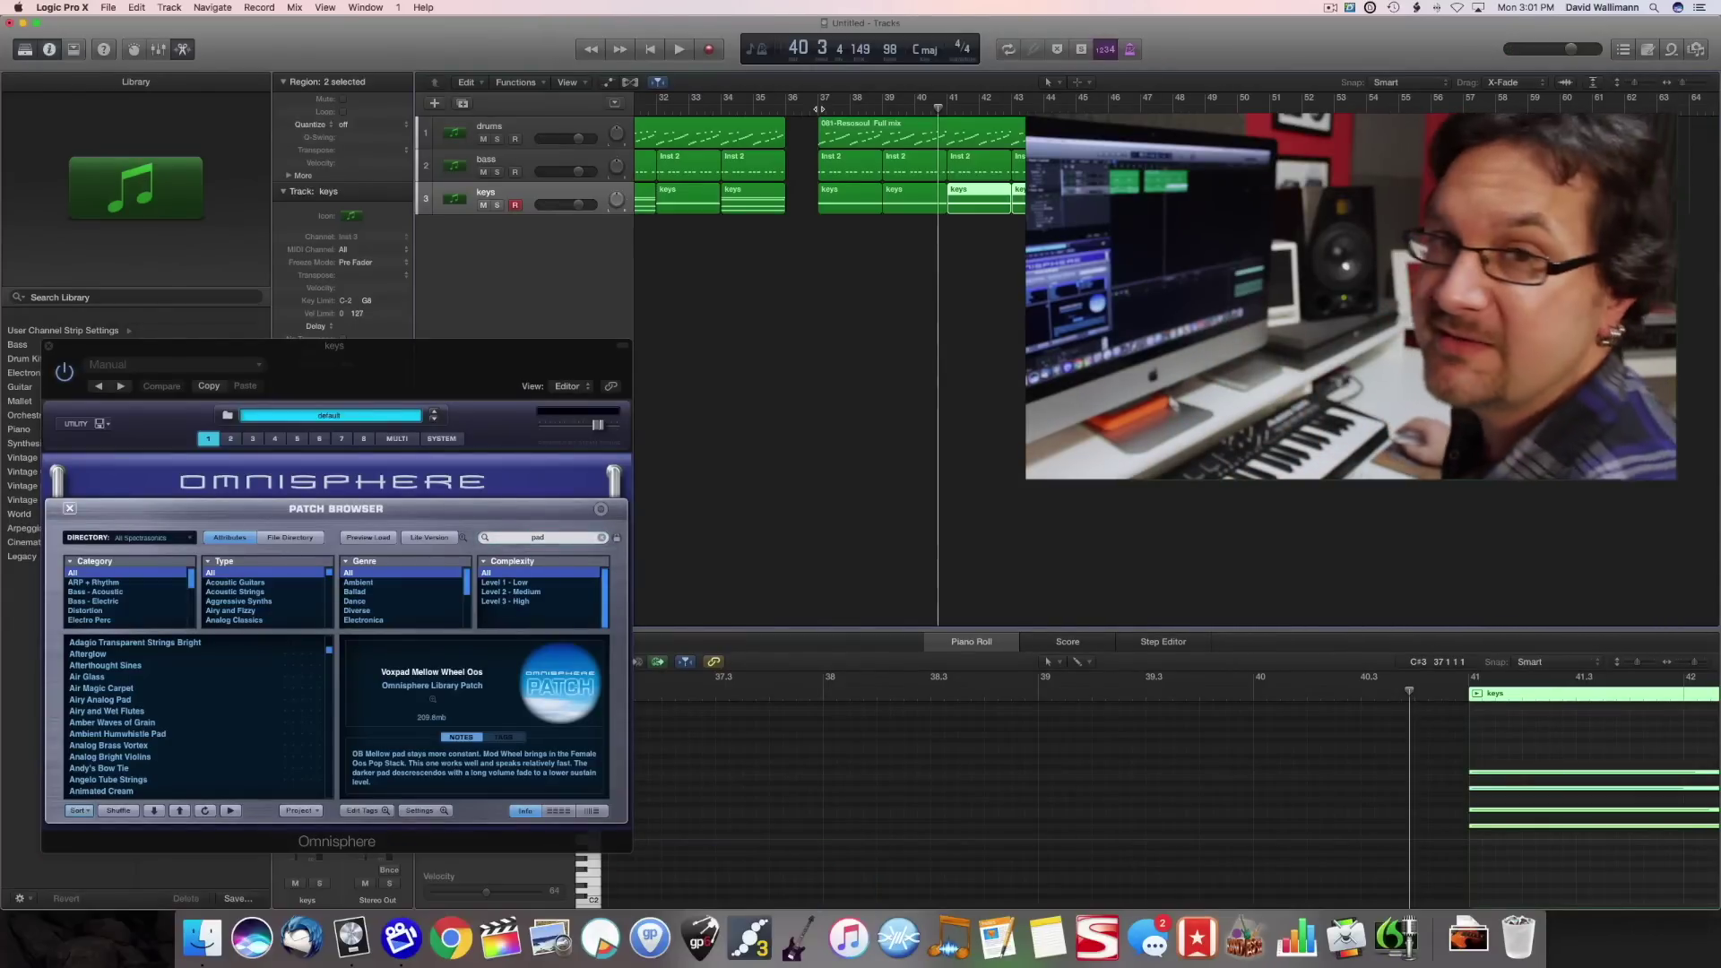
Paste a copy of the drums, bass and keys regions from bars 28 to 36 at bar 46 and play it
{"action": "scroll", "coordinate": [938, 257], "scroll_direction": "left", "scroll_amount": 5}
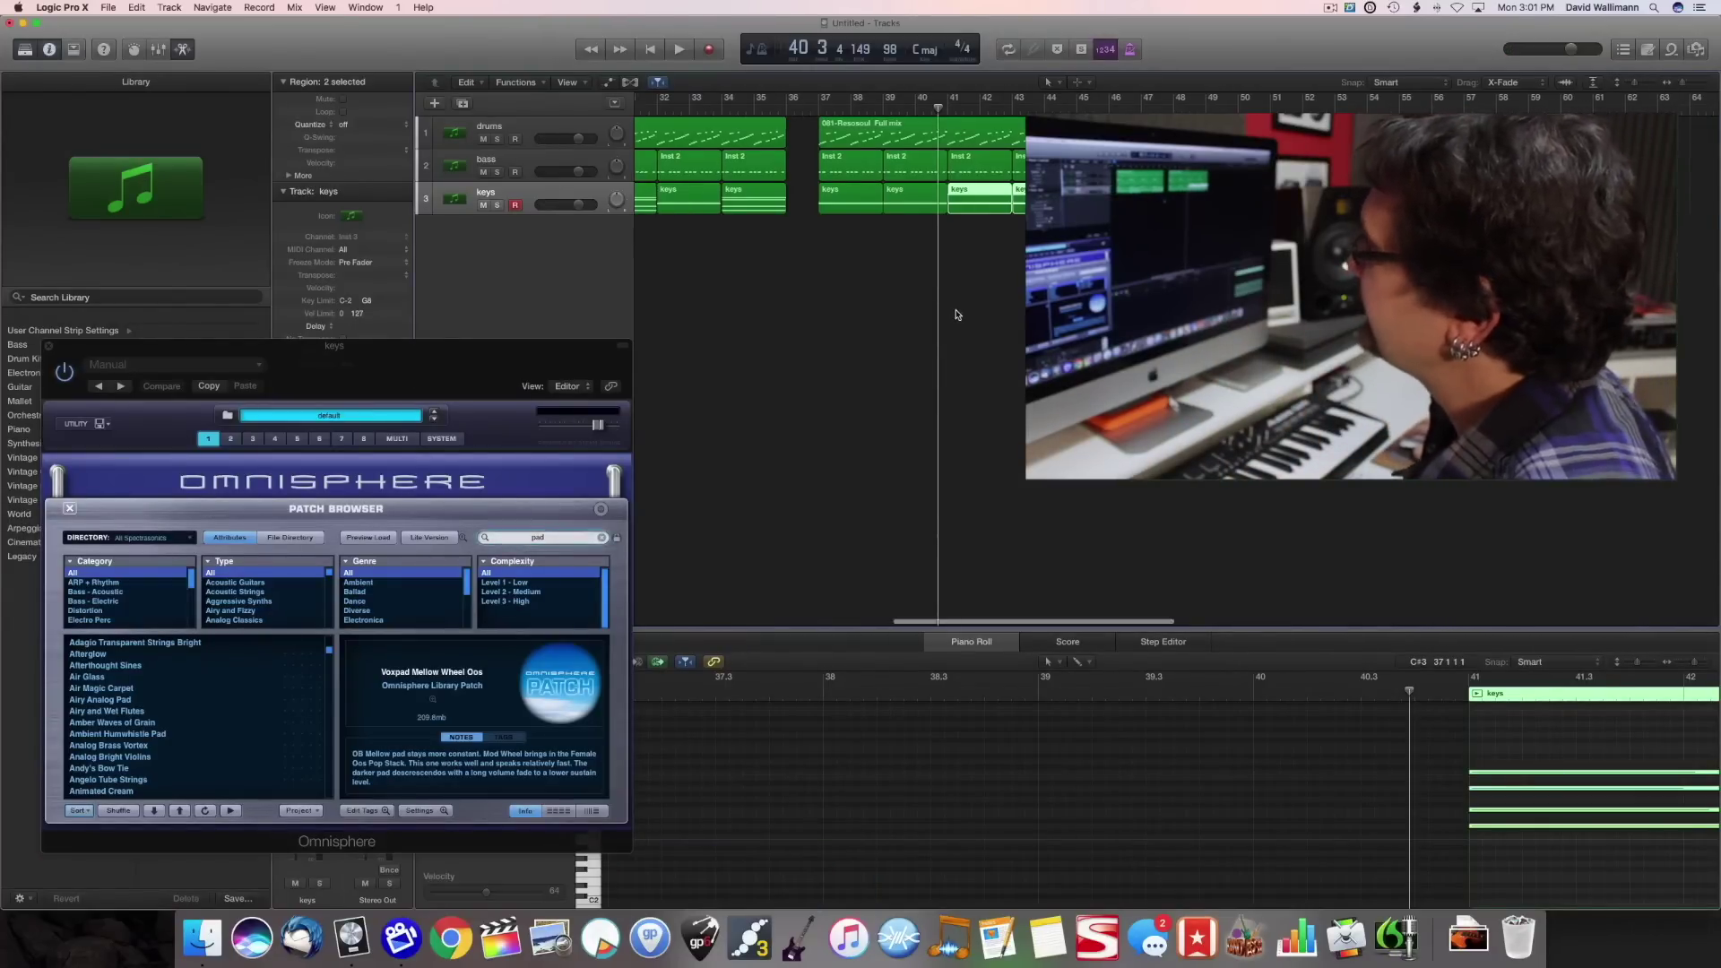
{"action": "left_click_drag", "start_coordinate": [938, 257], "coordinate": [672, 119]}
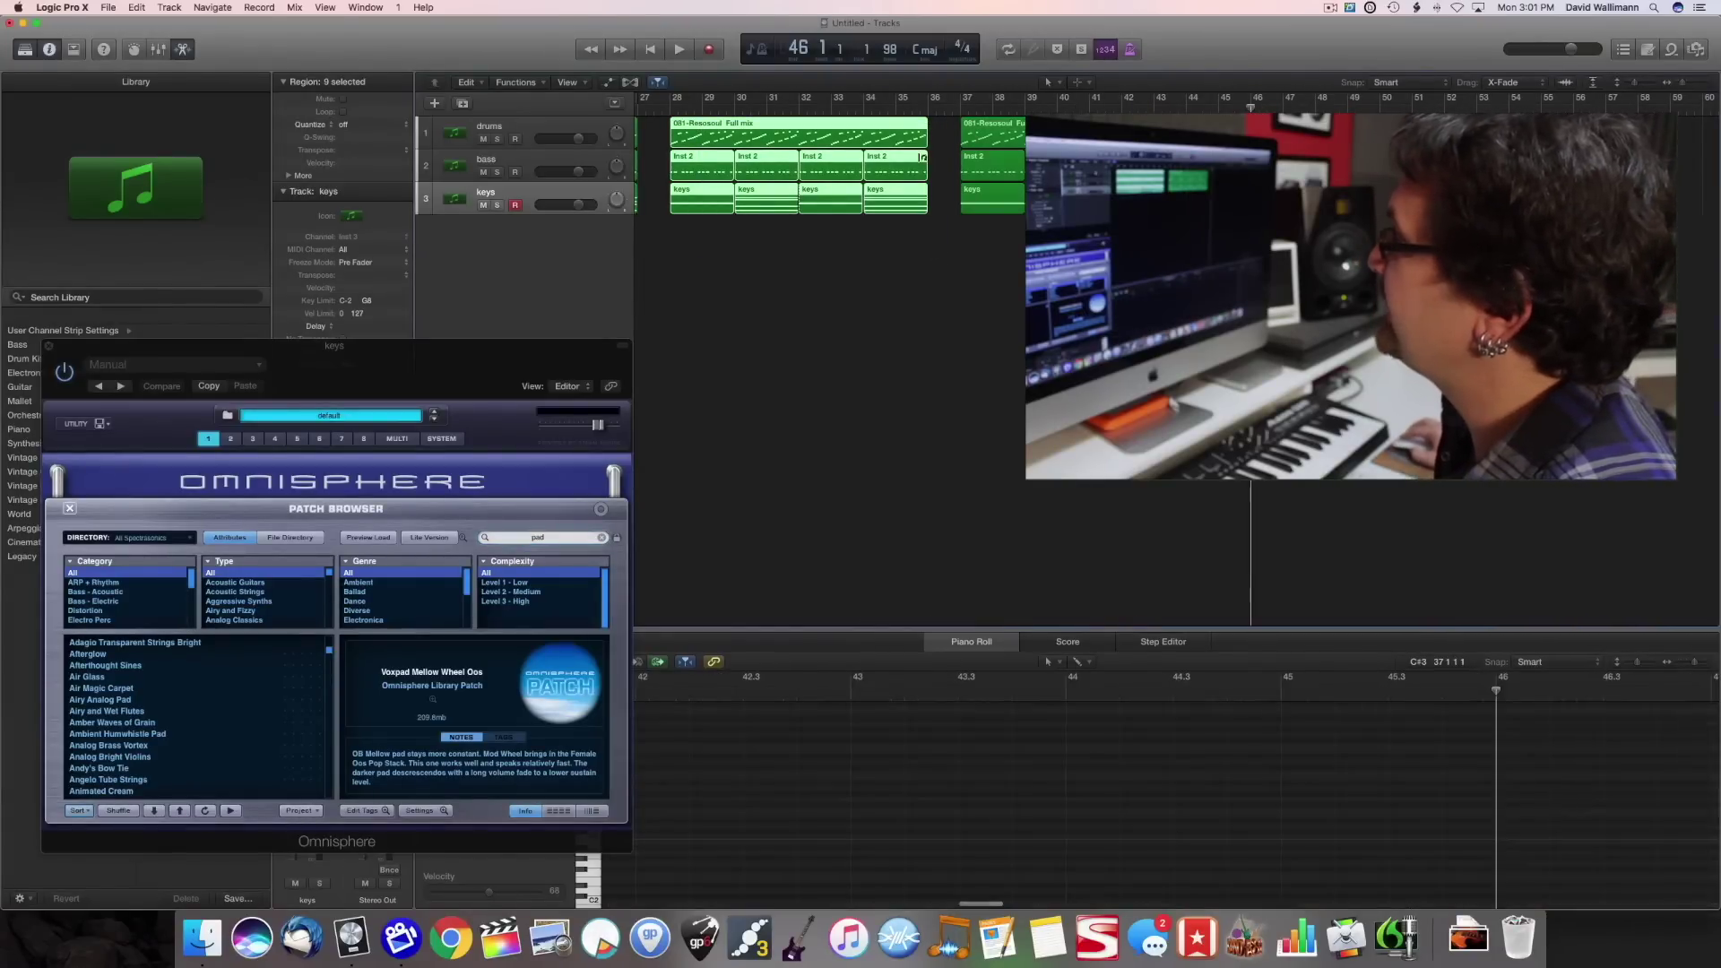
{"action": "left_click", "coordinate": [566, 125]}
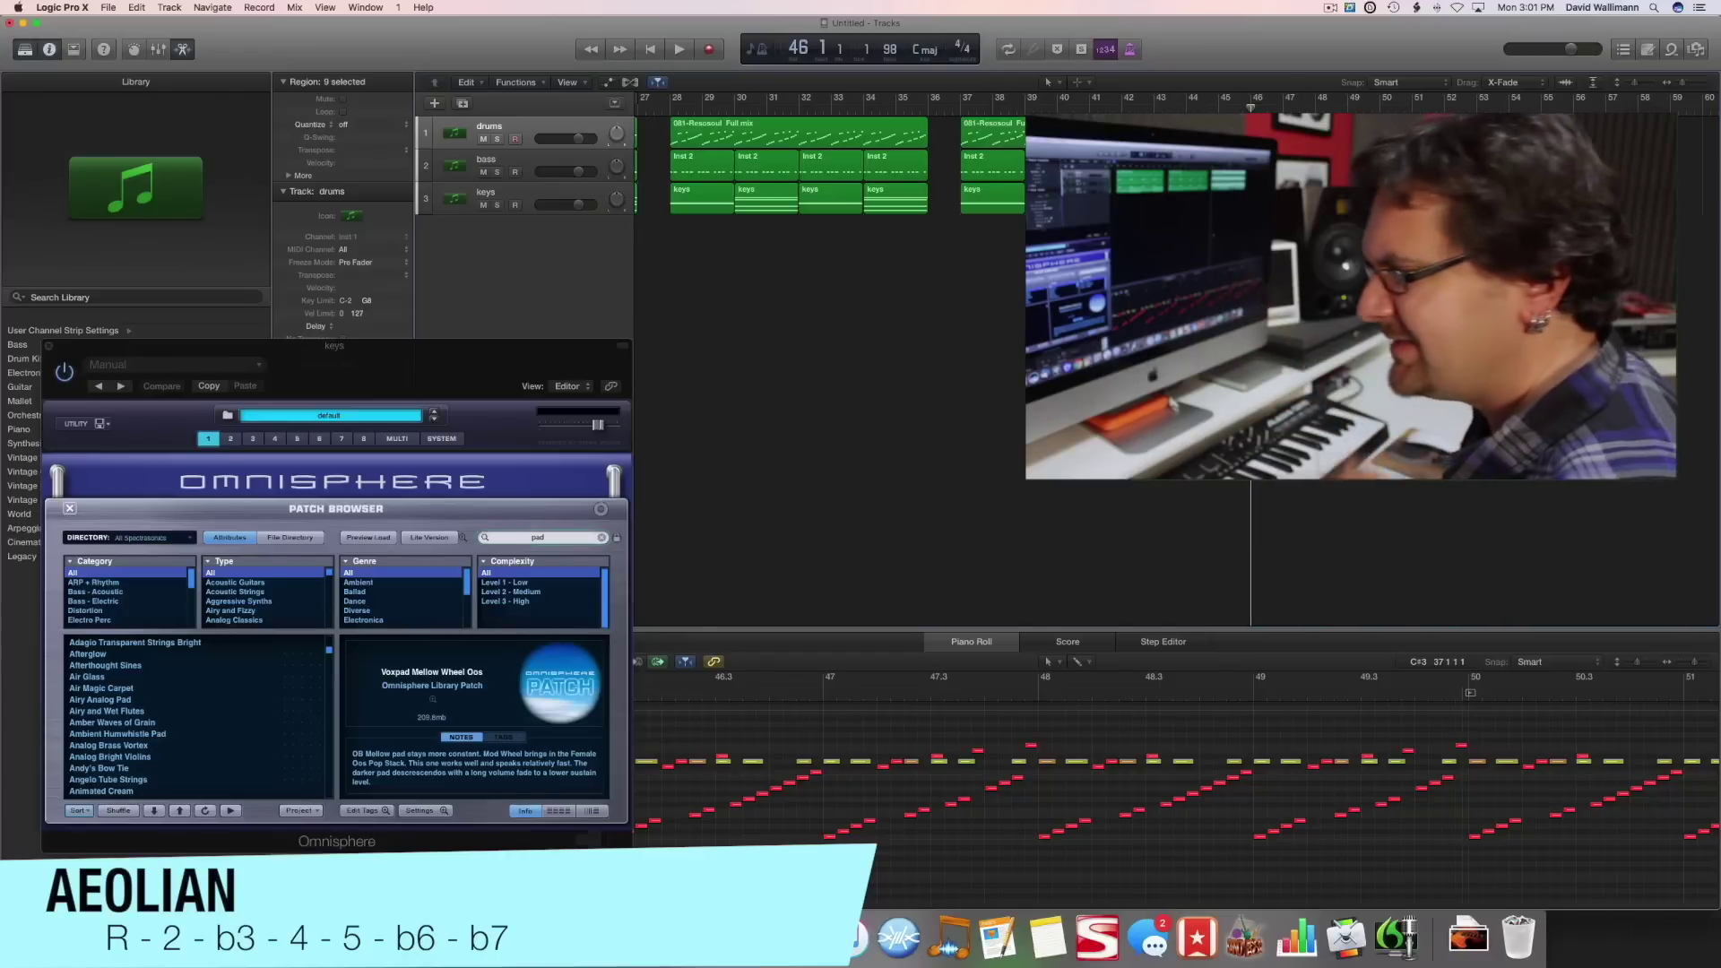
{"action": "key", "text": "space"}
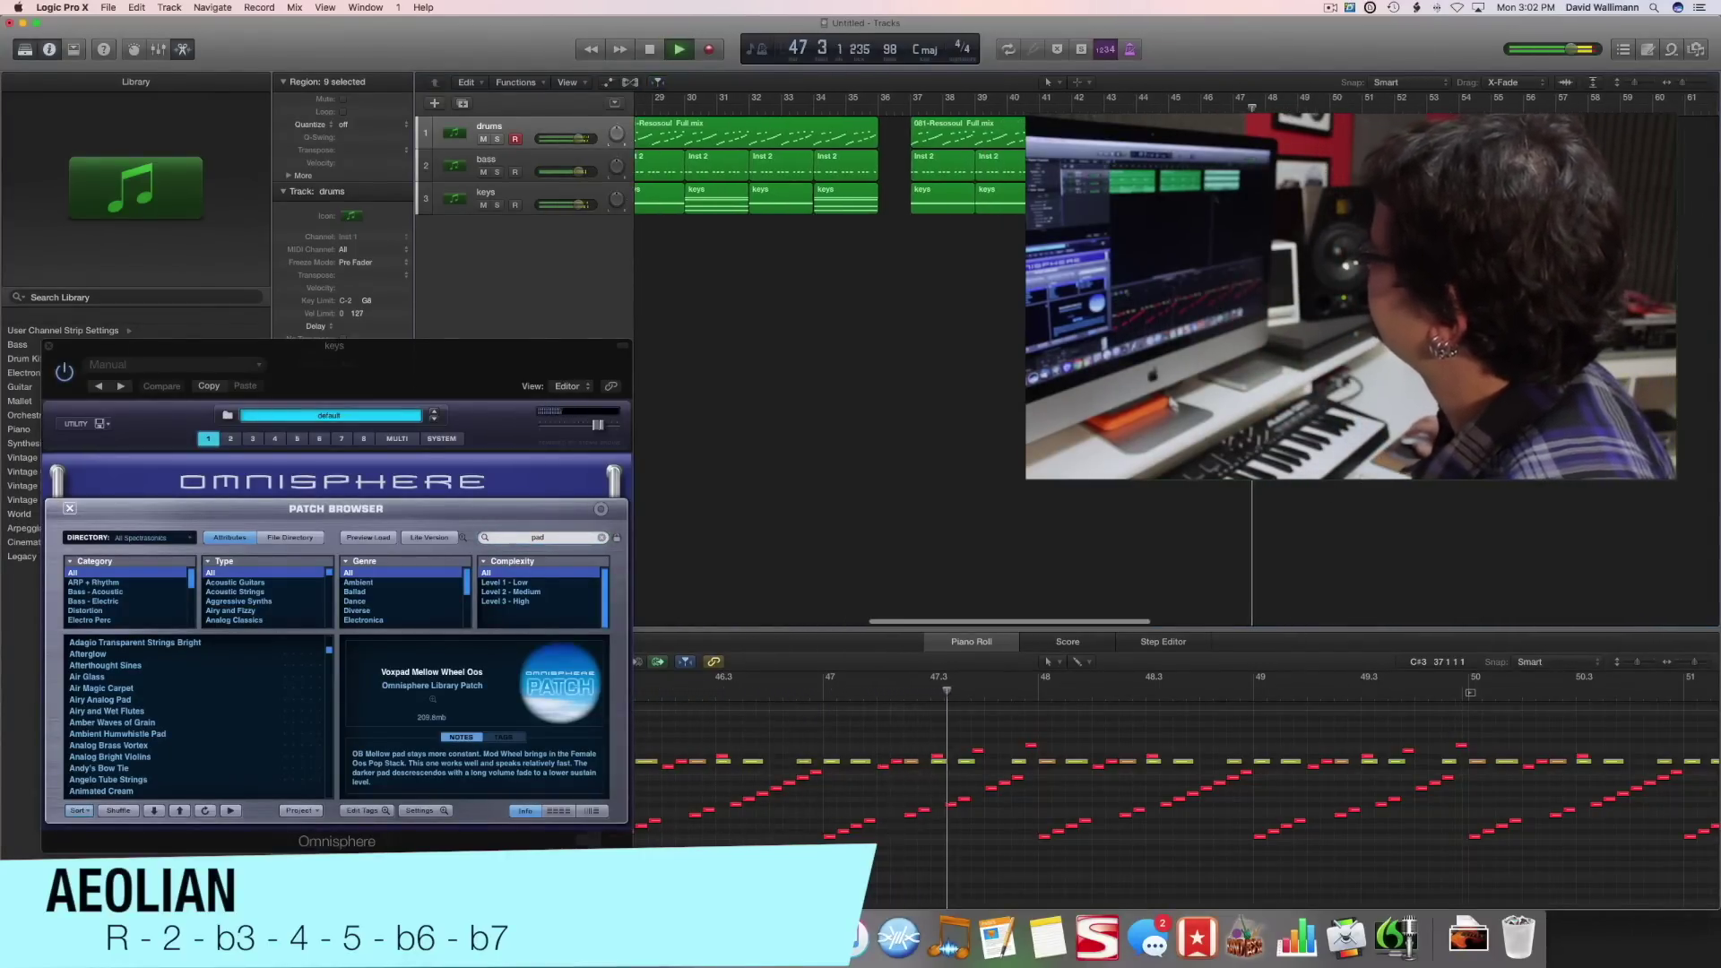
{"action": "key", "text": "space"}
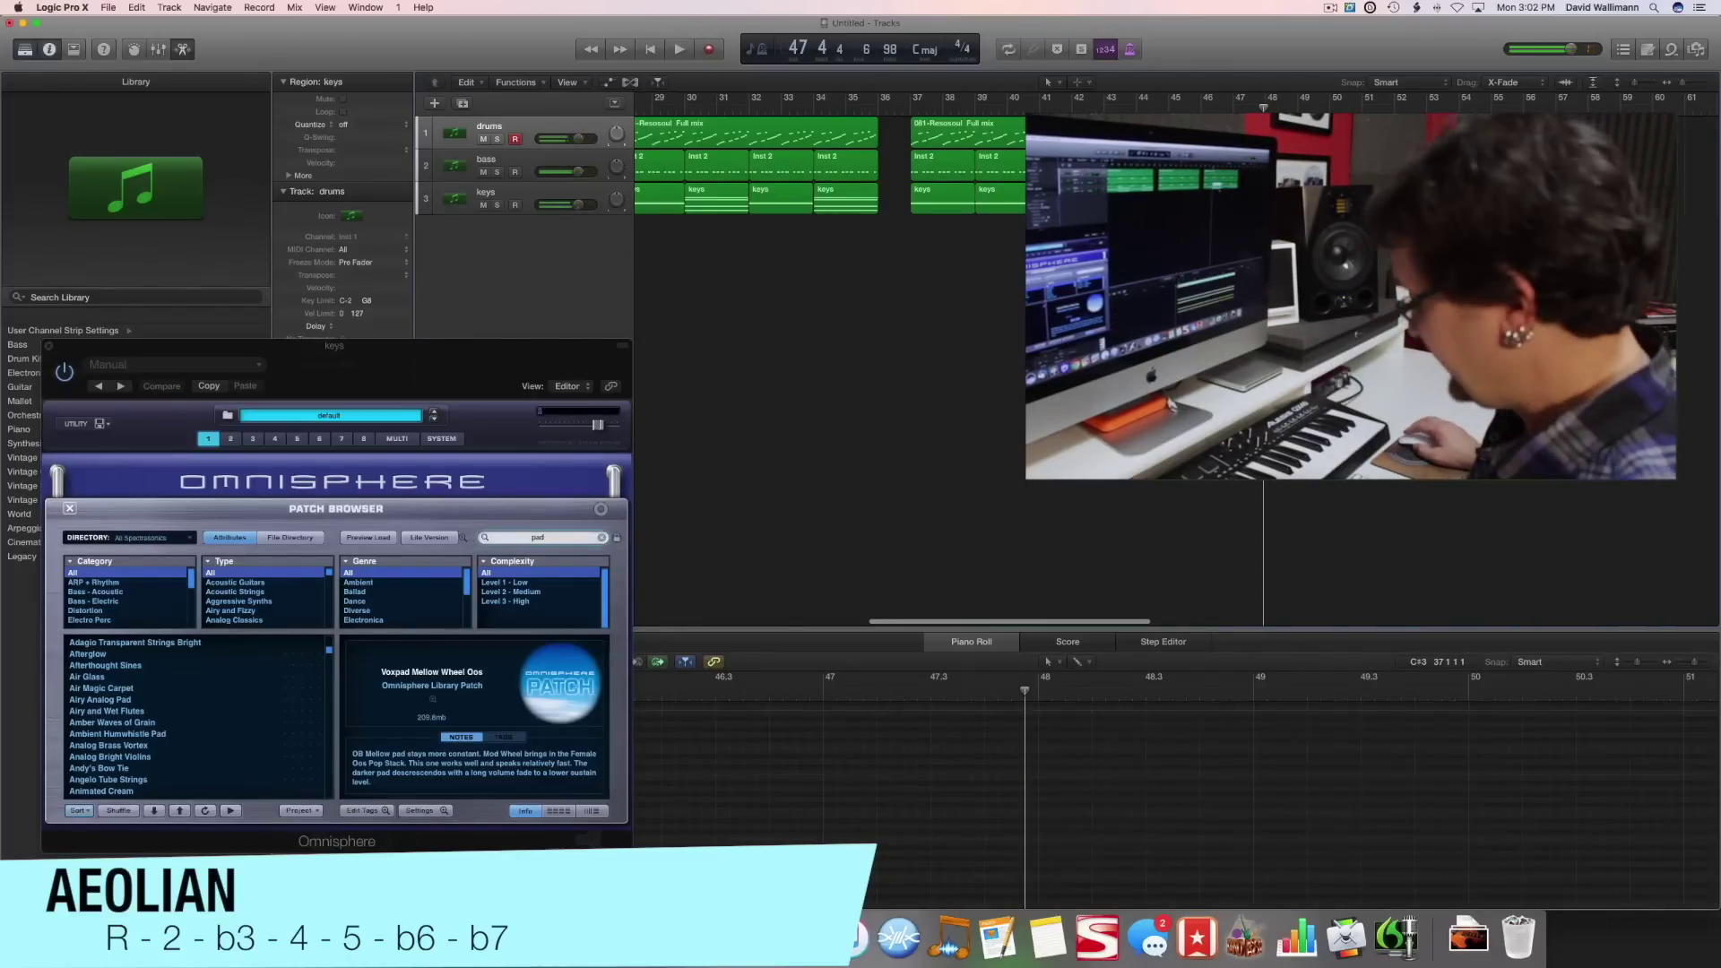
Delete the copied keys regions from bar 48 to the section's end and arm the keys track for recording
{"action": "left_click", "coordinate": [1300, 199]}
{"action": "left_click", "coordinate": [1300, 269]}
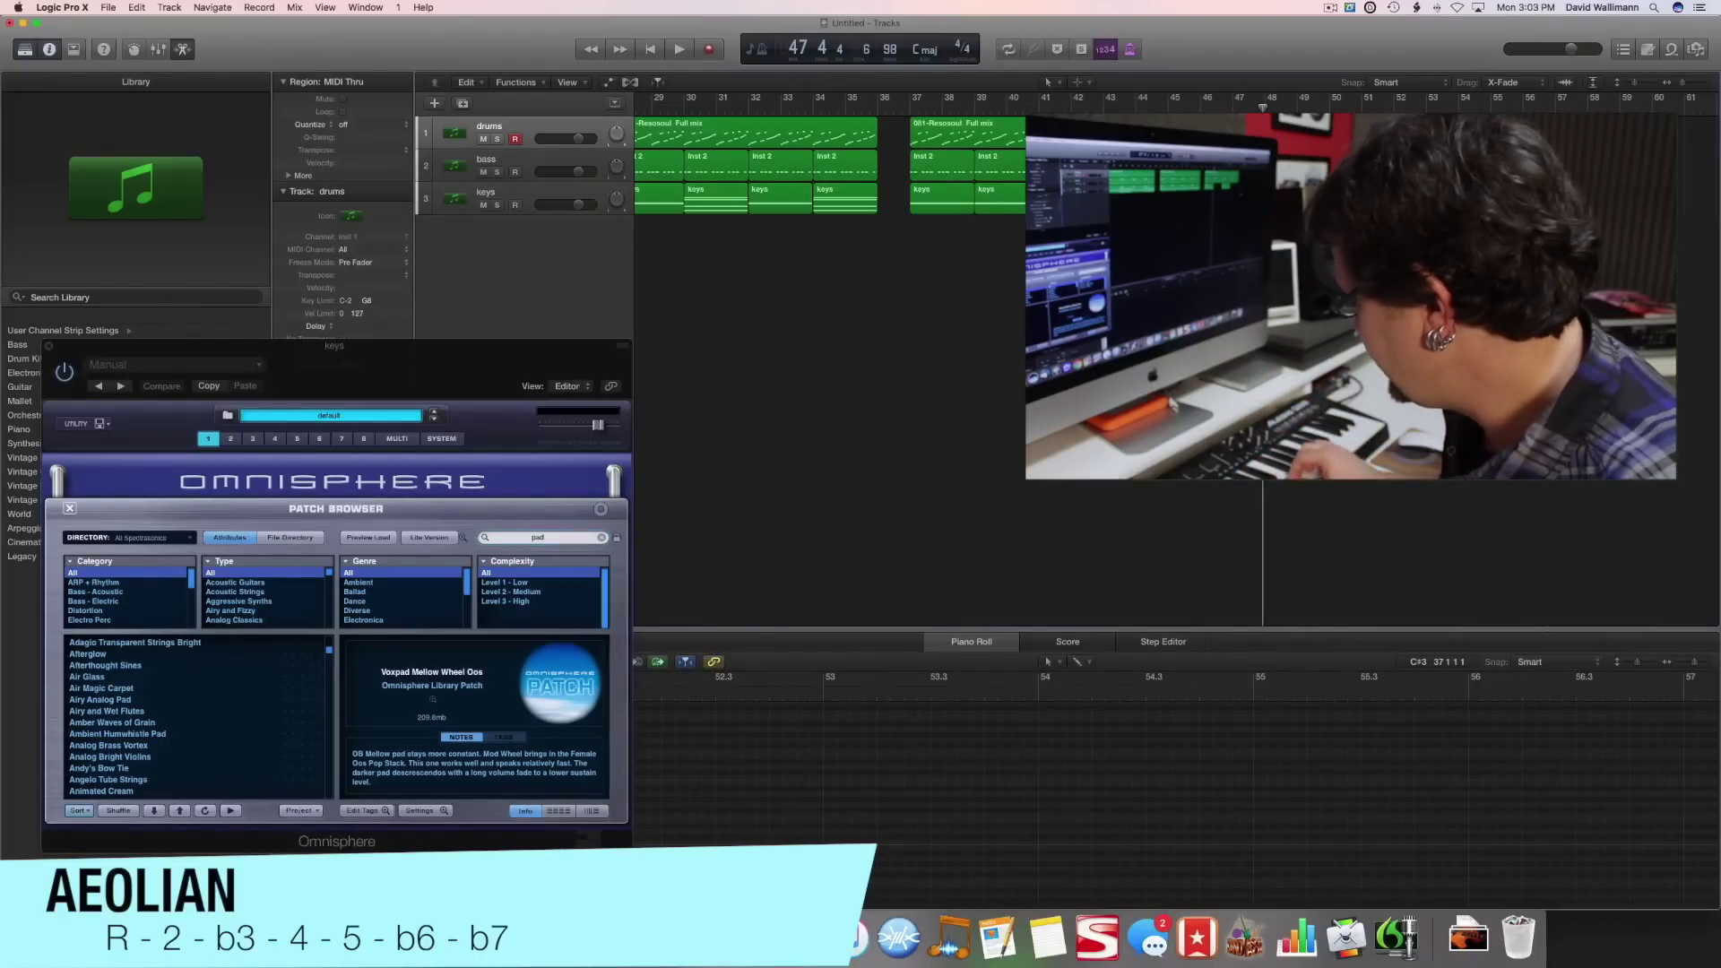
{"action": "left_click", "coordinate": [526, 199]}
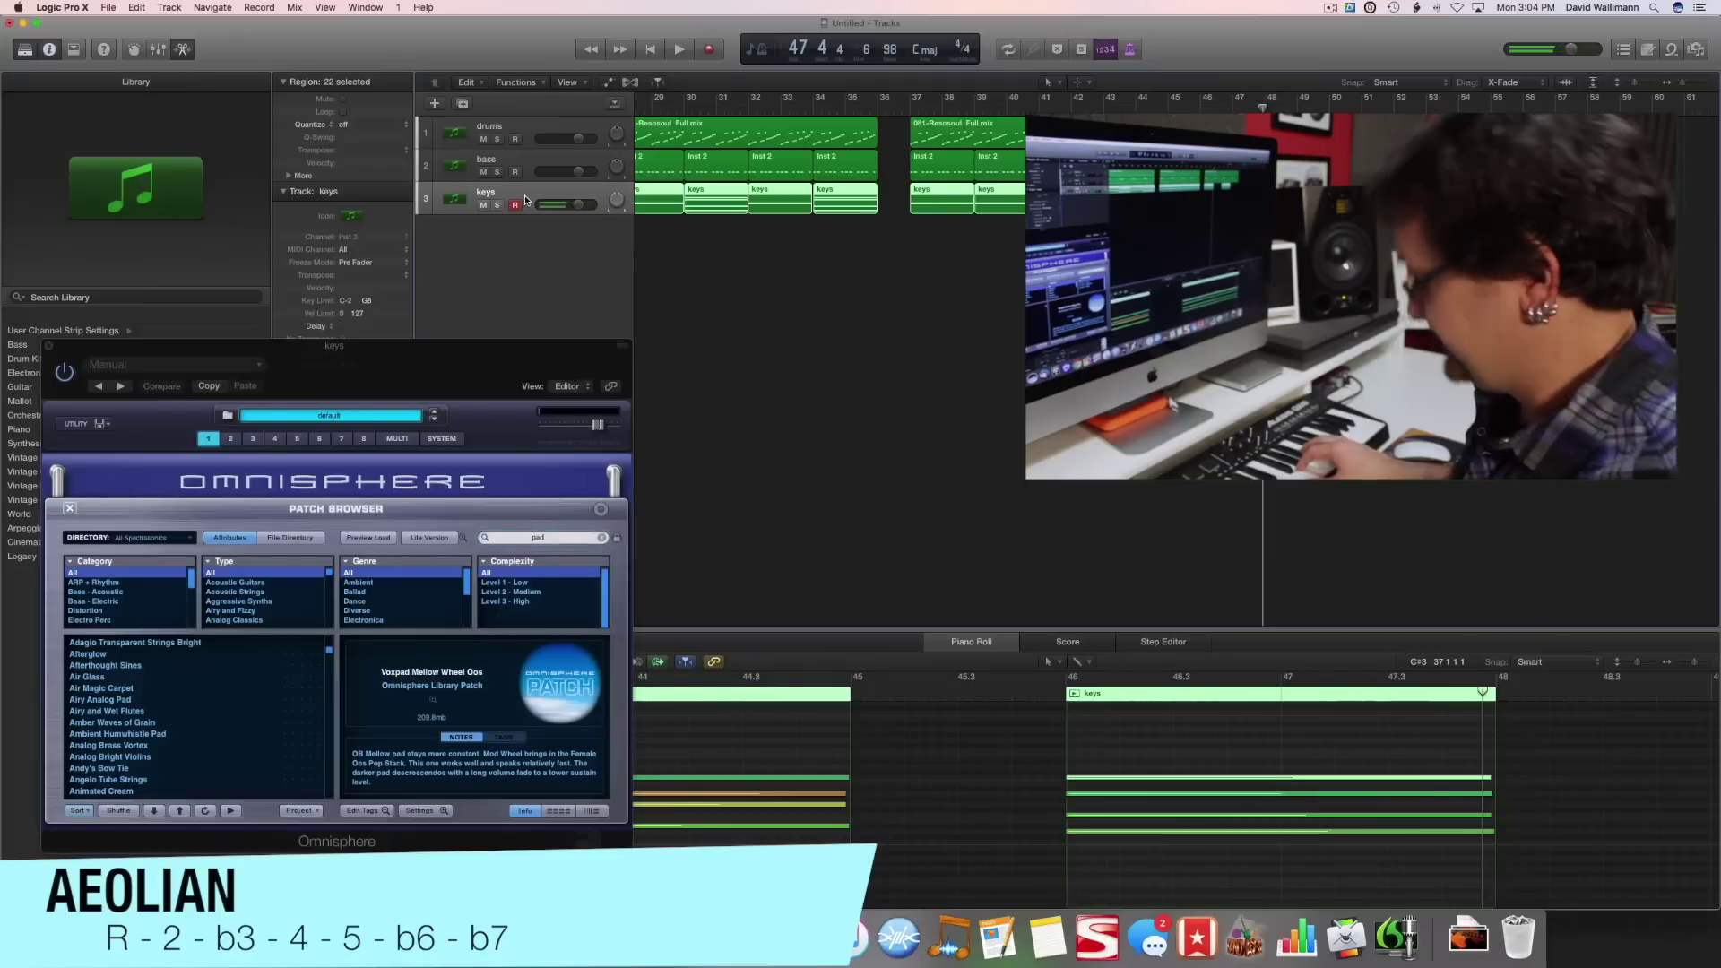
Record the Aeolian pad chord on the keys track from bar 48 to bar 50 and clear the region selection
{"action": "key", "text": "r"}
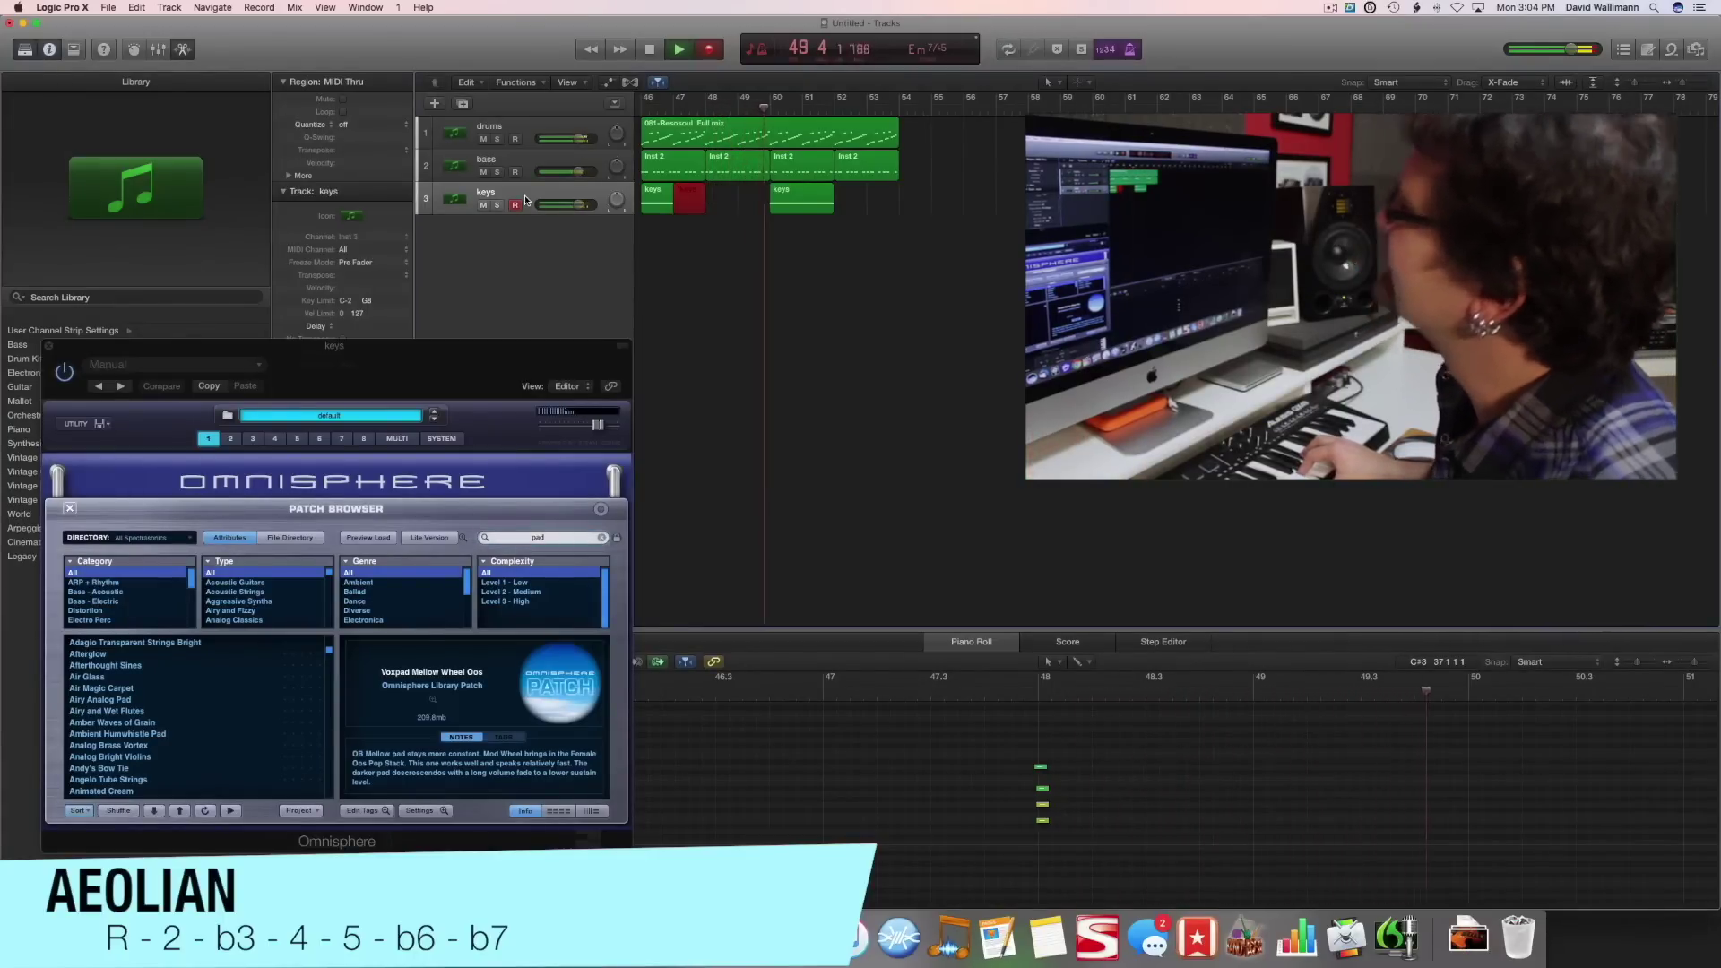
{"action": "key", "text": "space"}
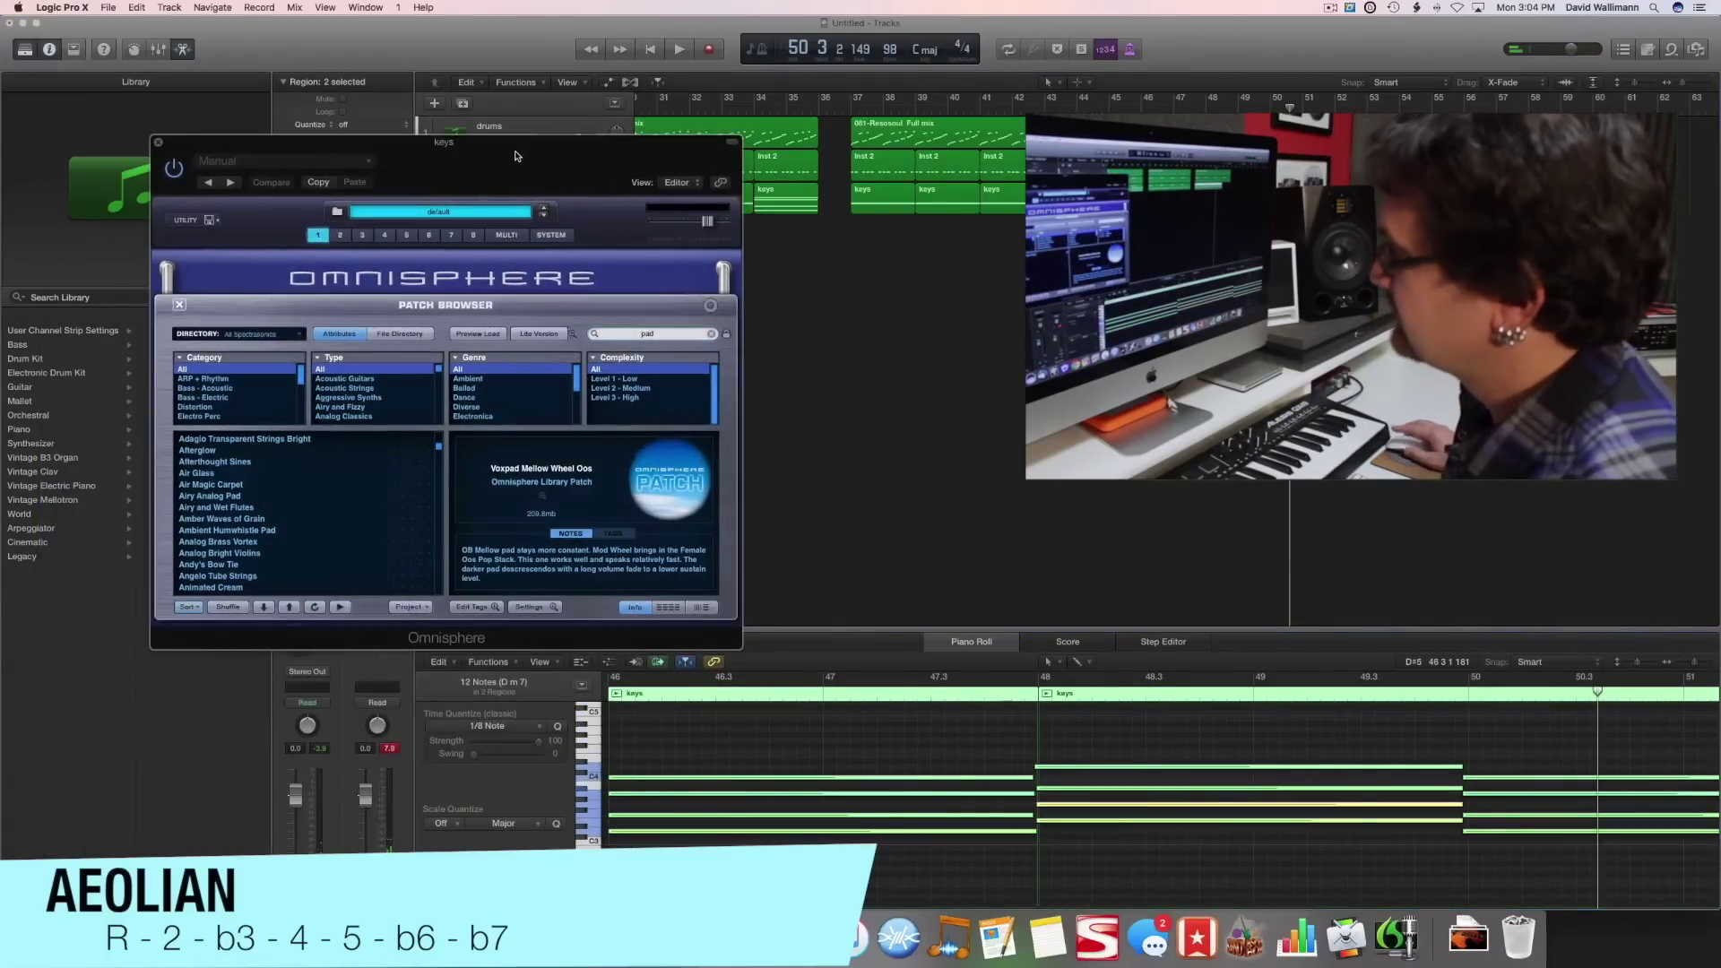
{"action": "left_click_drag", "start_coordinate": [410, 348], "coordinate": [520, 145]}
{"action": "left_click", "coordinate": [1166, 358]}
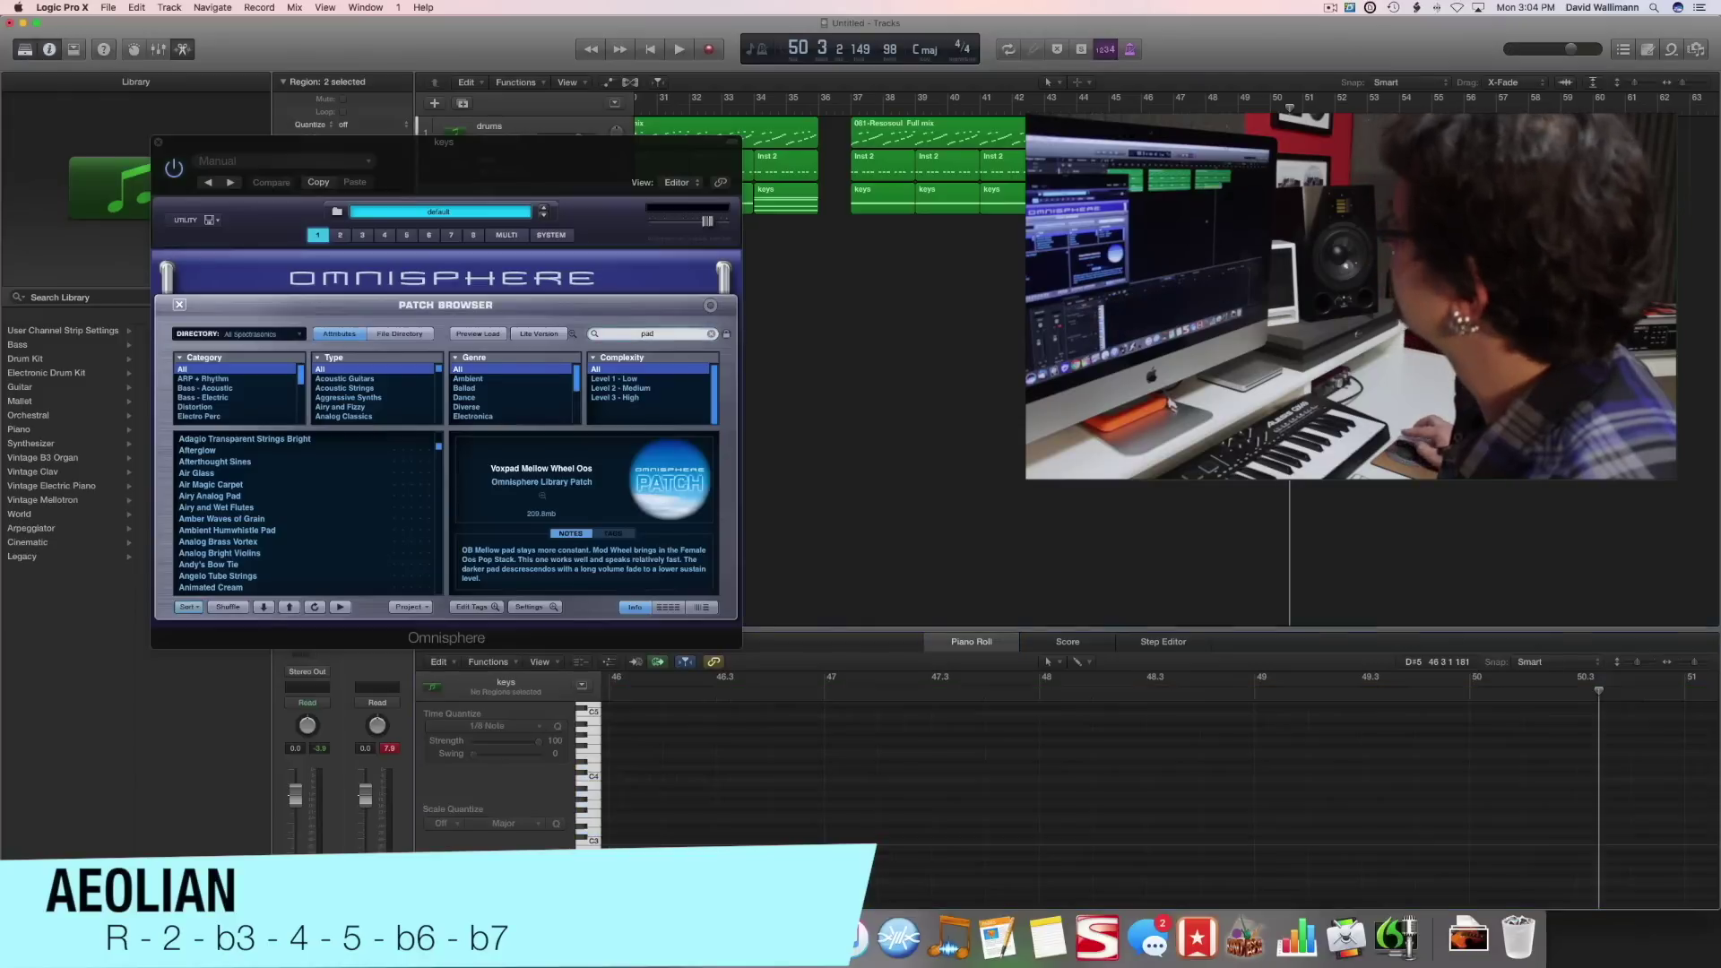
Copy the keys region at bar 48, paste it at bar 52 and return the playhead to bar 46
{"action": "key", "text": "space"}
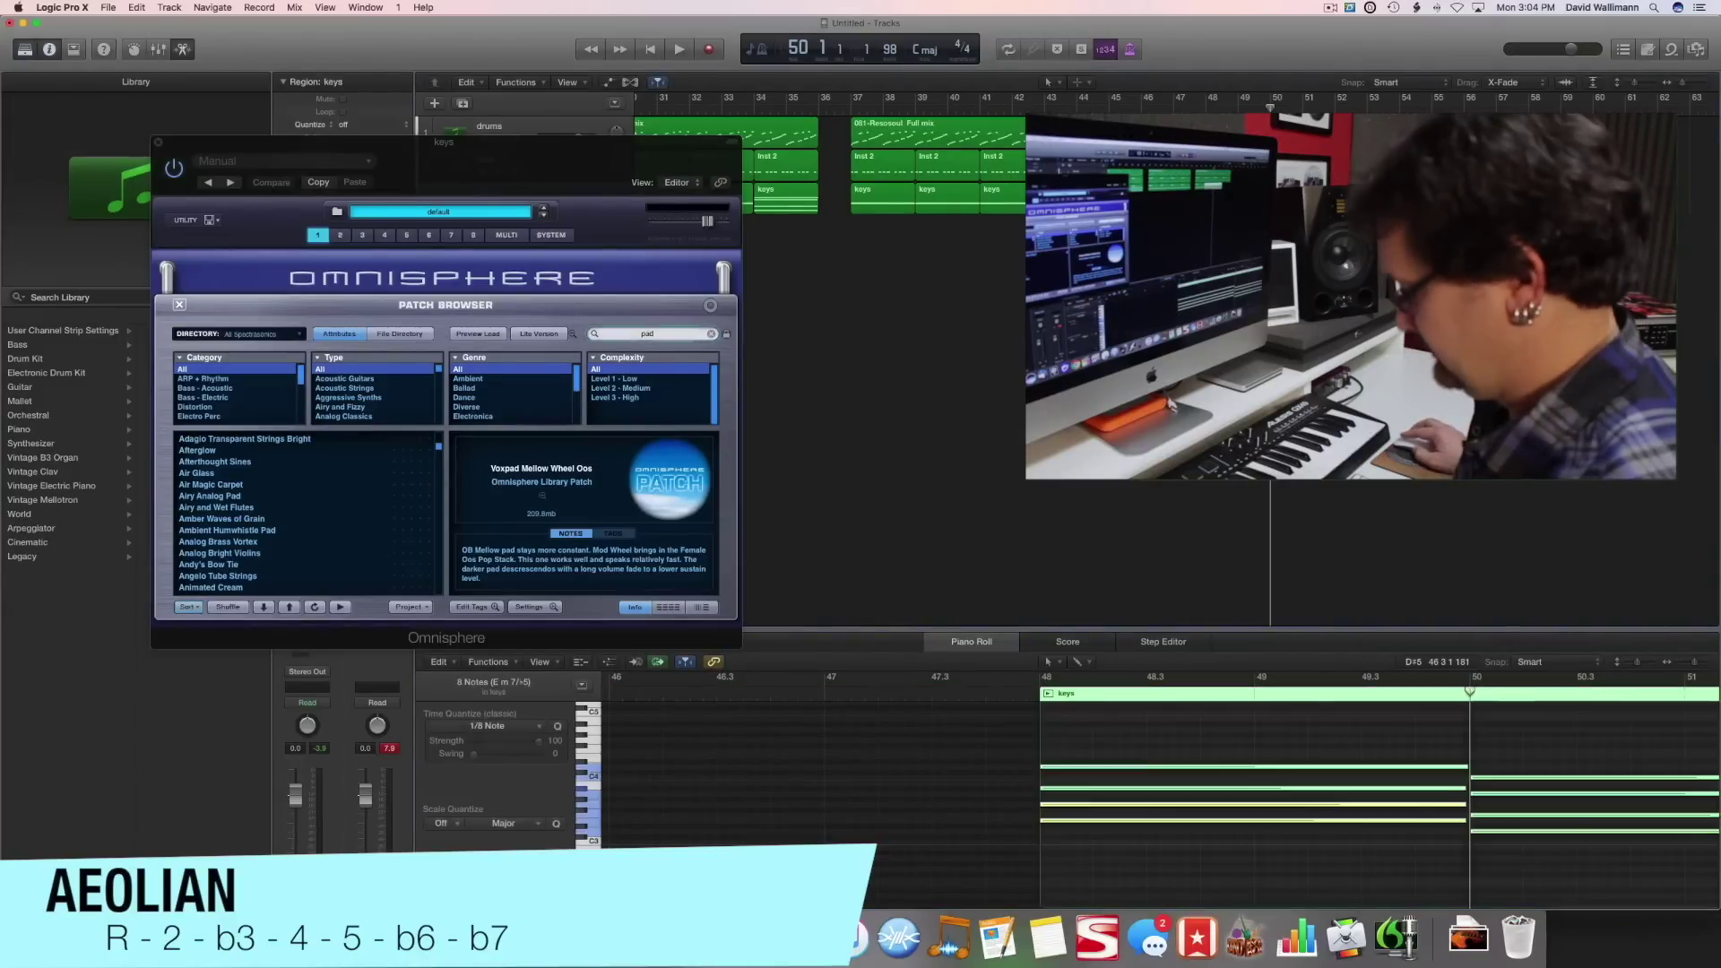
{"action": "key", "text": "Left"}
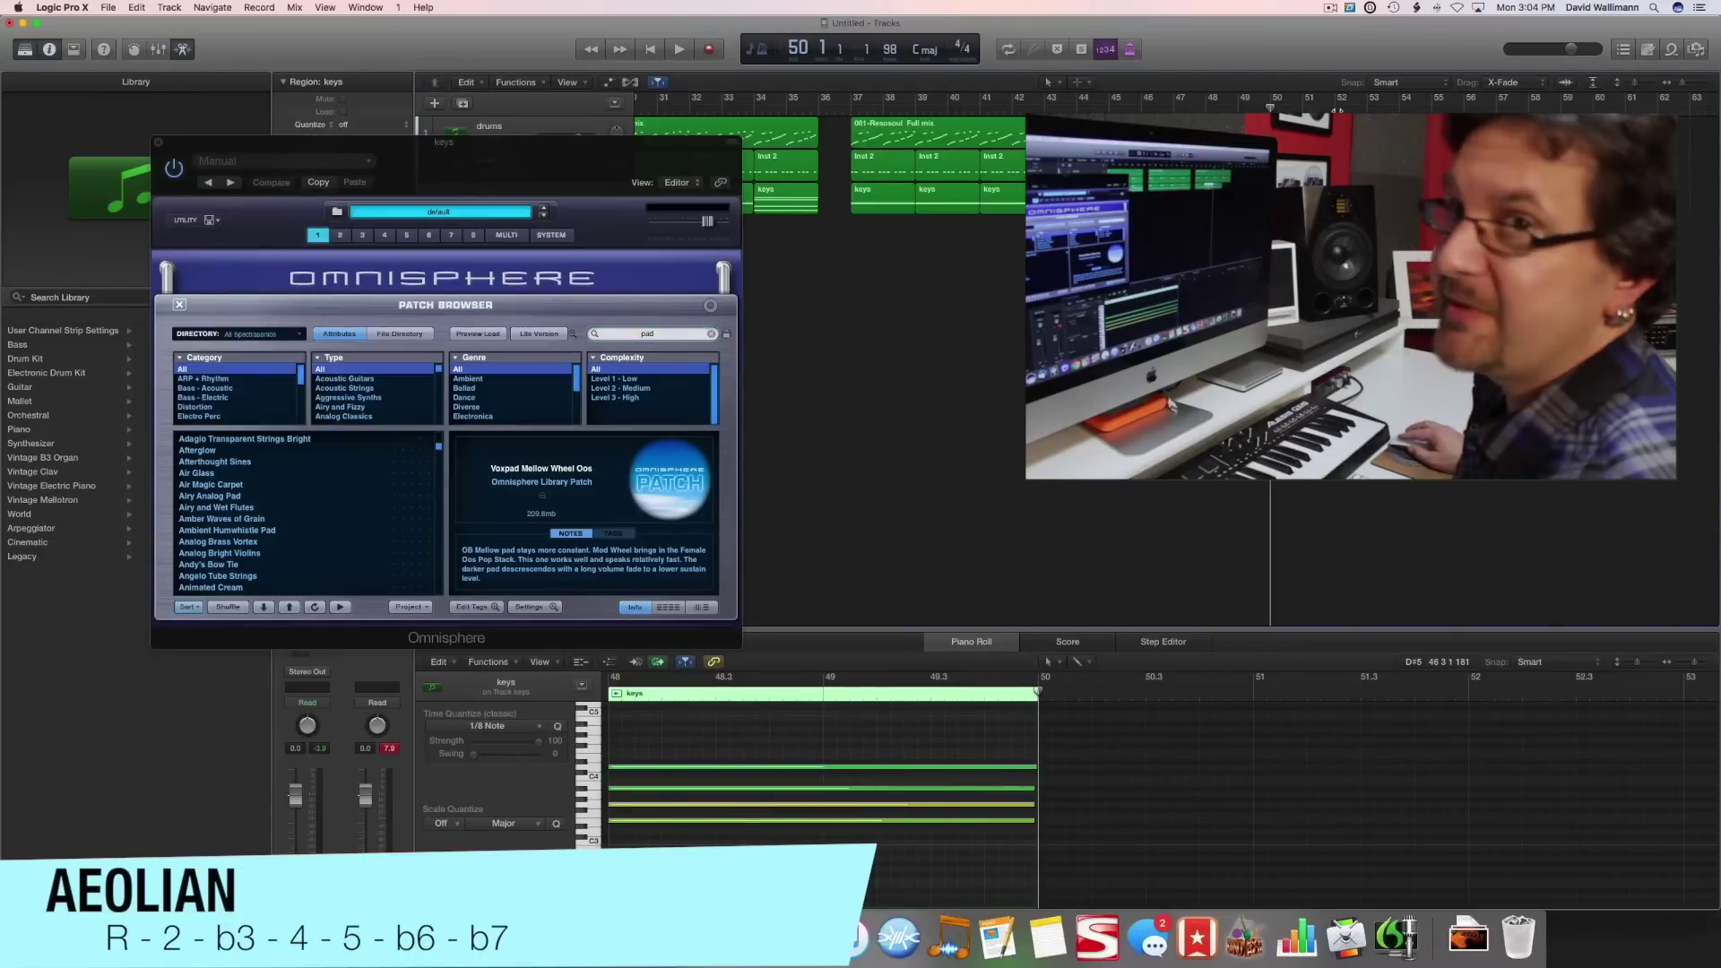
{"action": "key", "text": "period"}
{"action": "key", "text": "period"}
{"action": "left_click_drag", "start_coordinate": [652, 195], "coordinate": [670, 459]}
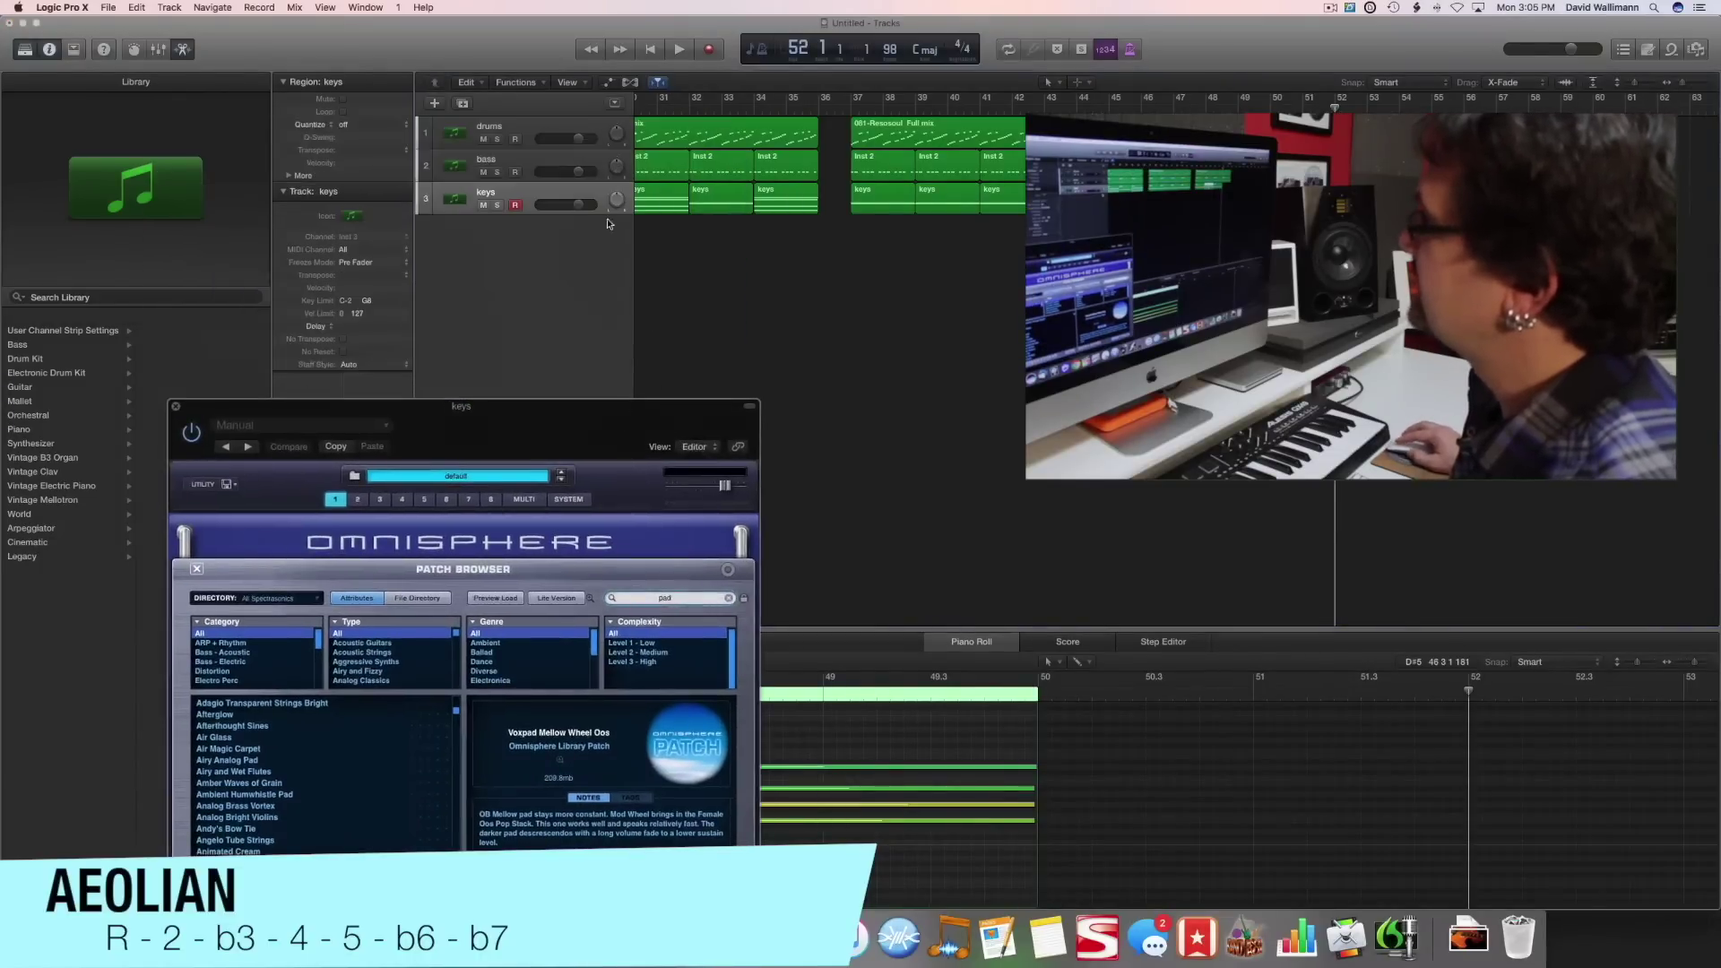
{"action": "key", "text": "period"}
{"action": "key", "text": "period"}
{"action": "key", "text": "Left"}
{"action": "key", "text": "shift+comma"}
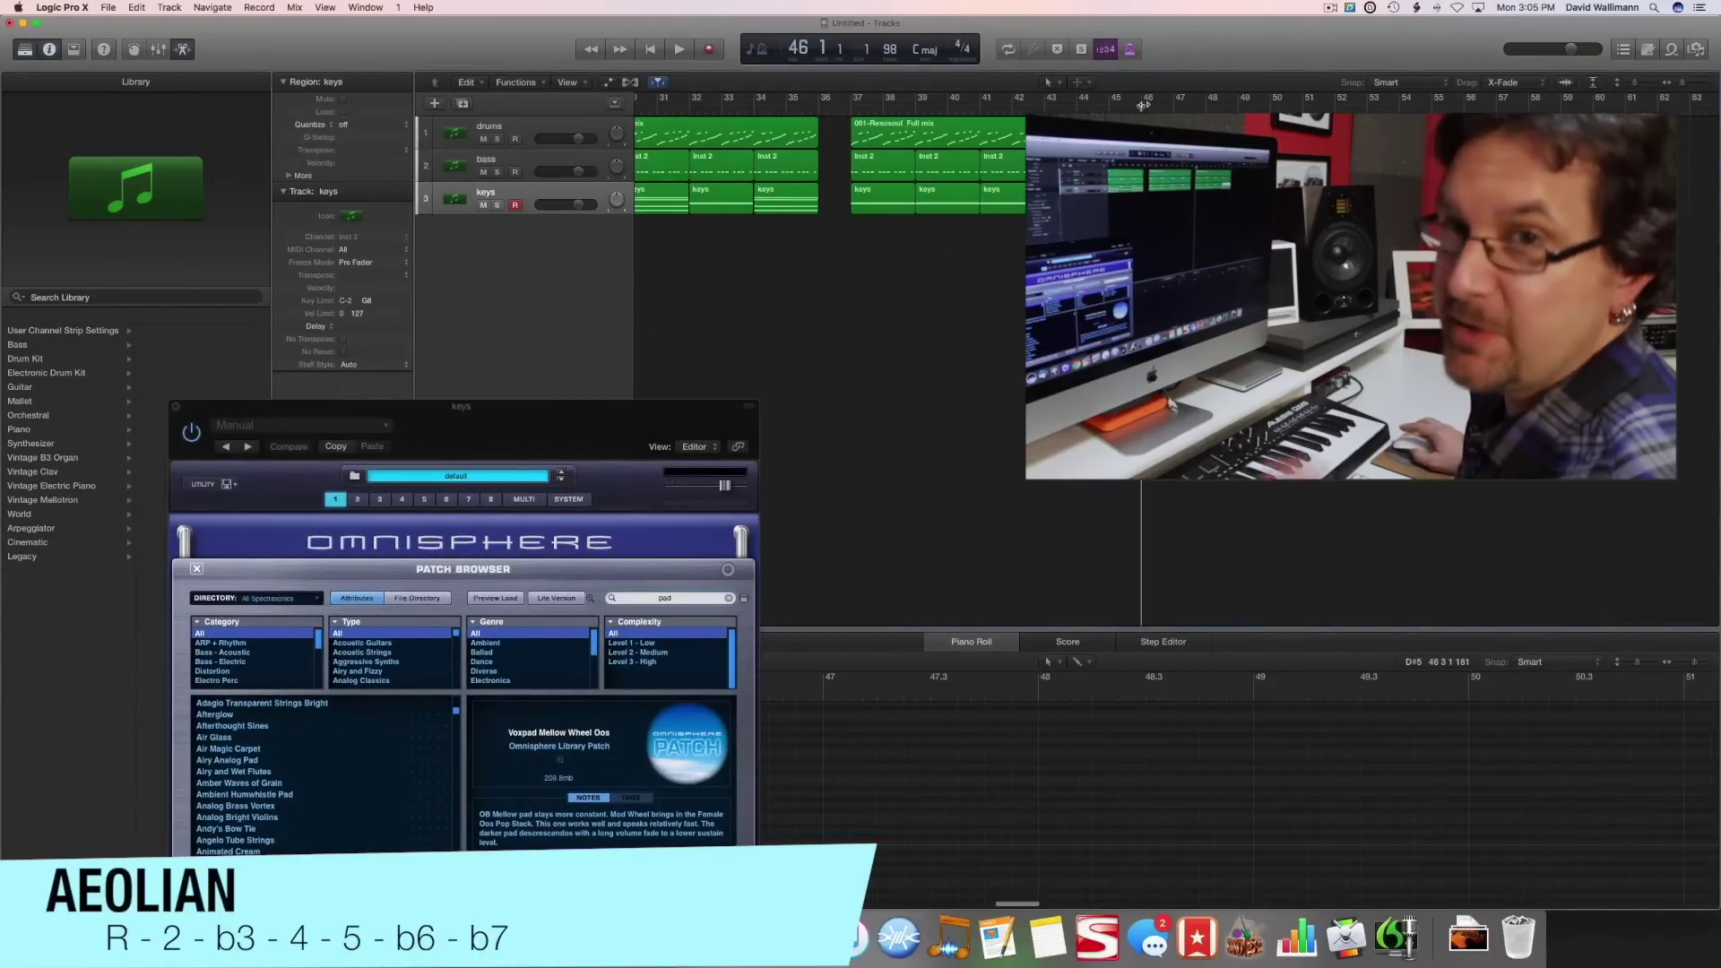
{"action": "key", "text": "shift+period"}
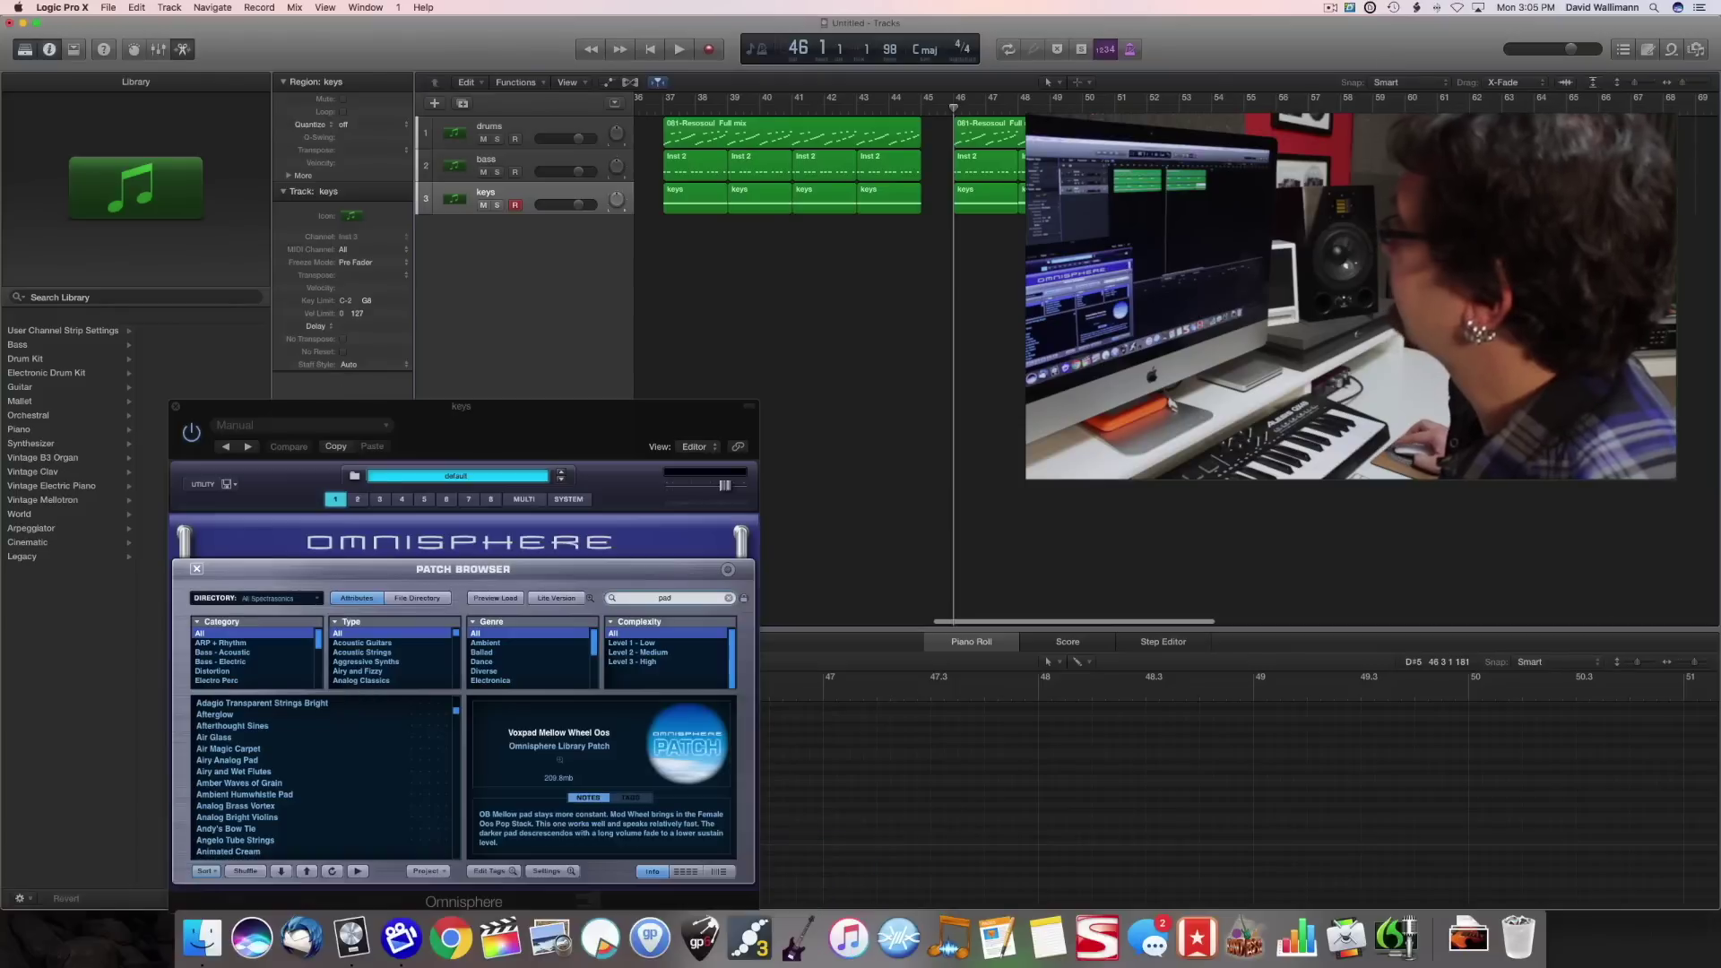
Paste a copy of the drums and bass regions from bar 46 at bar 55 for the Locrian section
{"action": "key", "text": "period"}
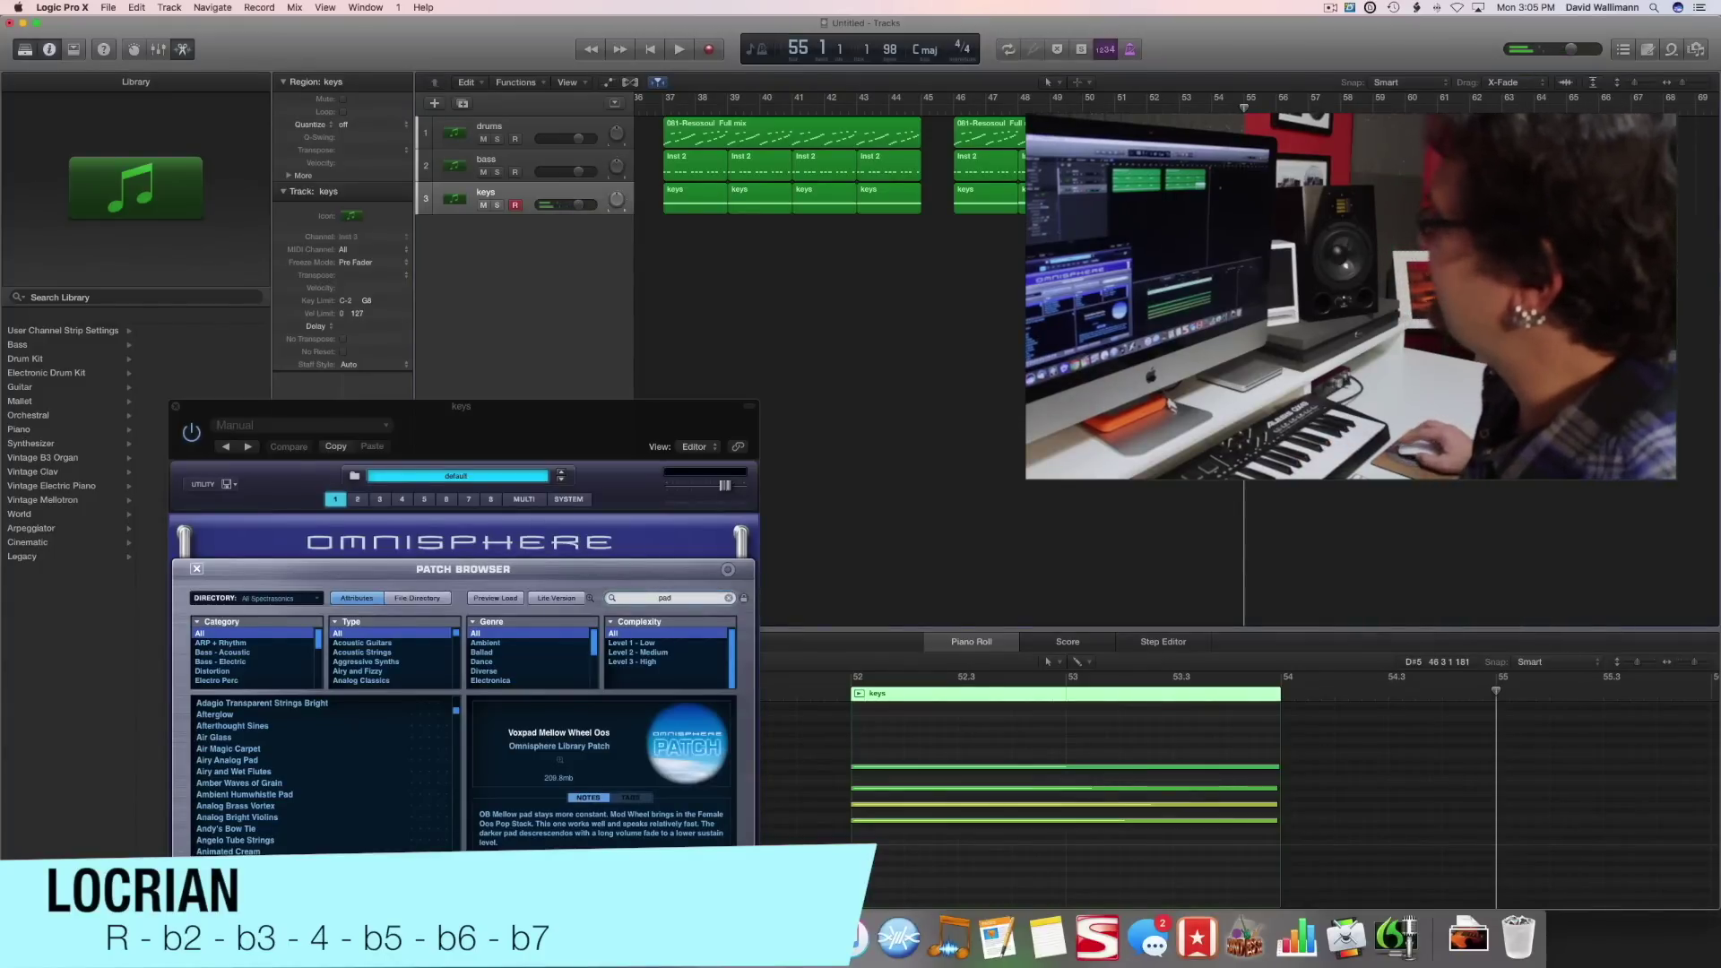
{"action": "key", "text": "shift+f"}
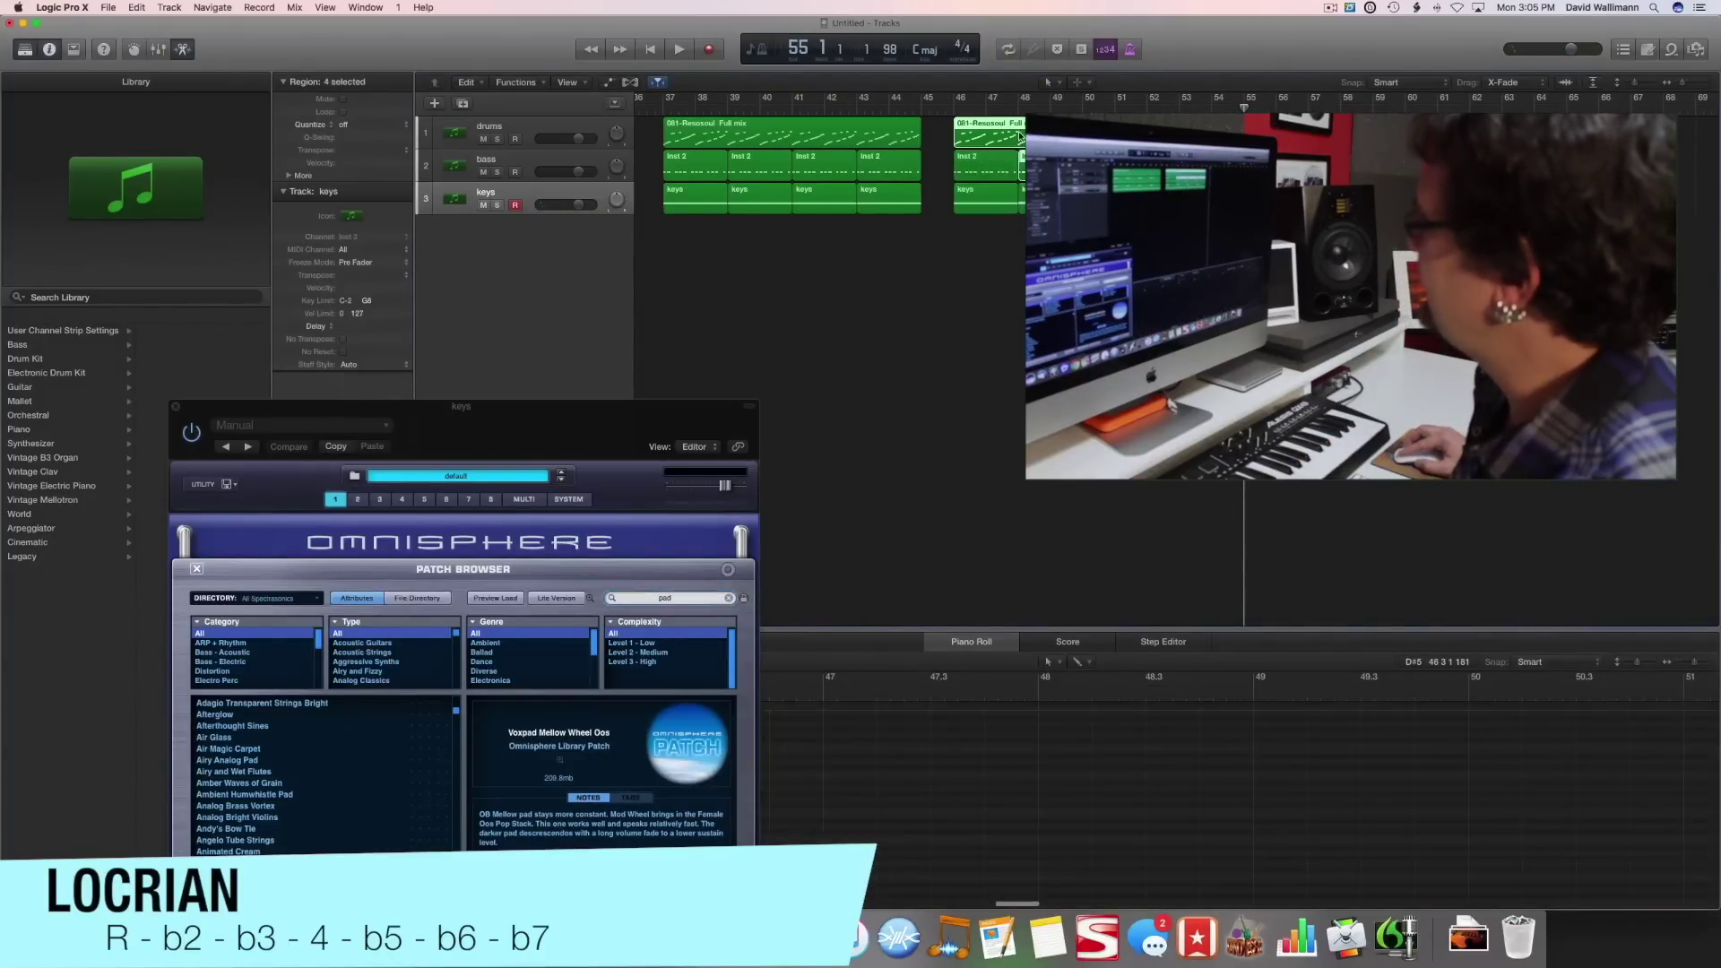
{"action": "left_click", "coordinate": [1235, 103]}
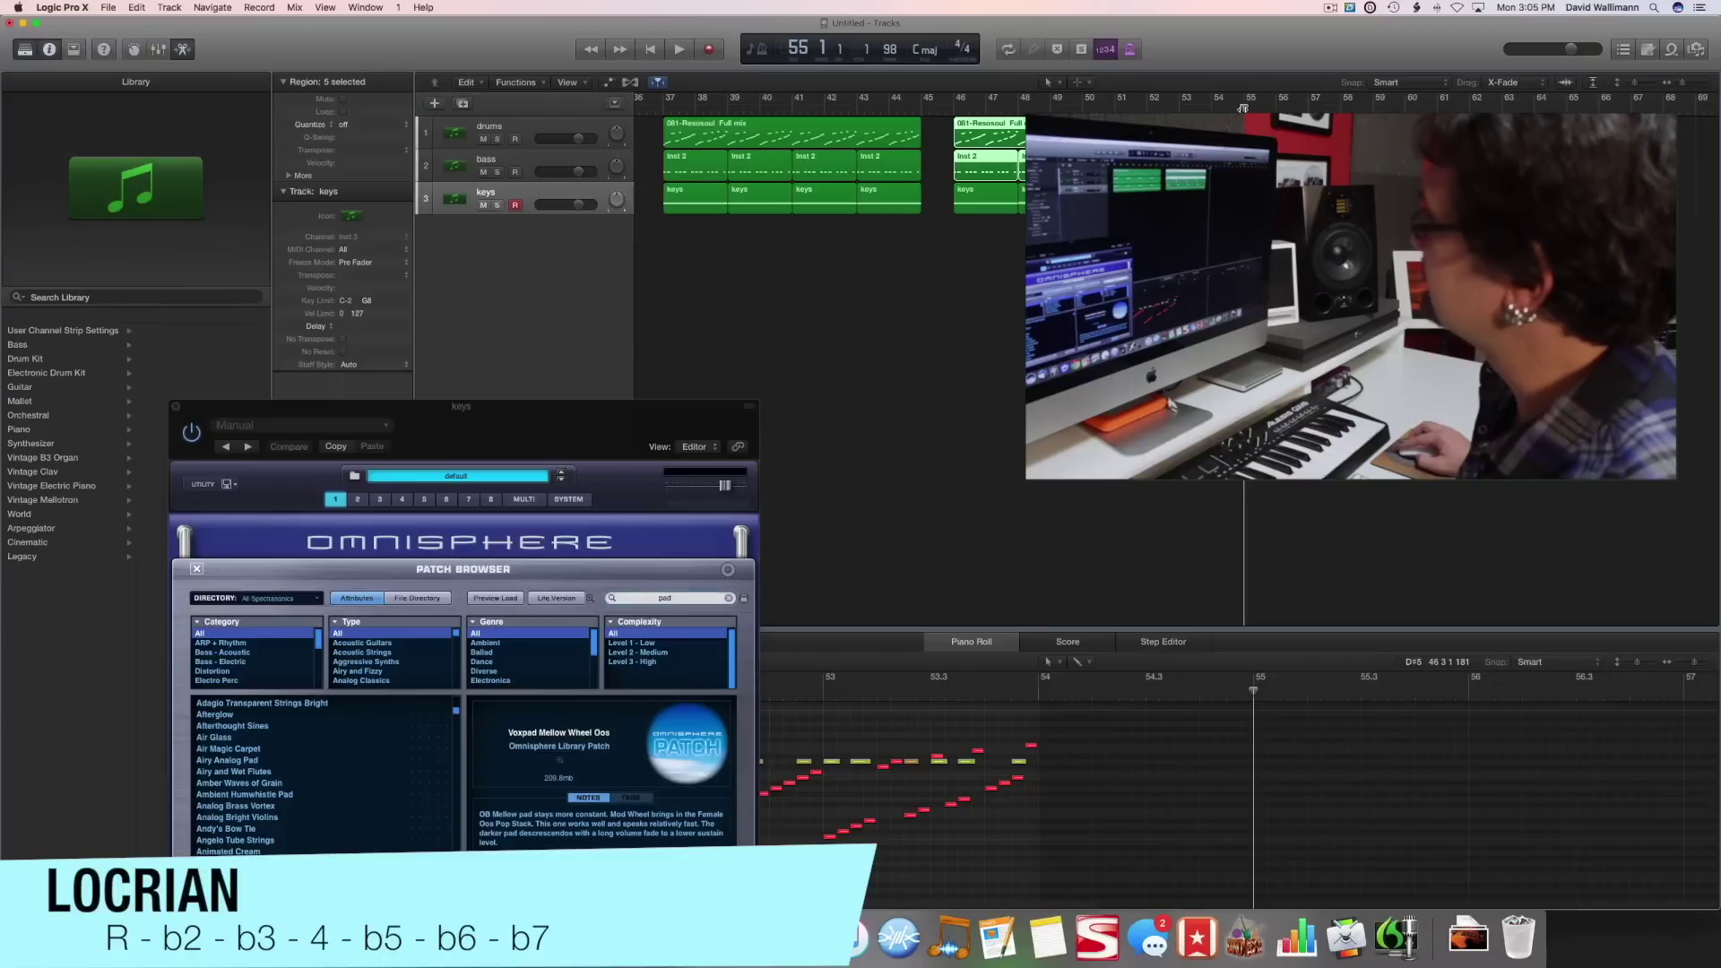
{"action": "left_click", "coordinate": [538, 131]}
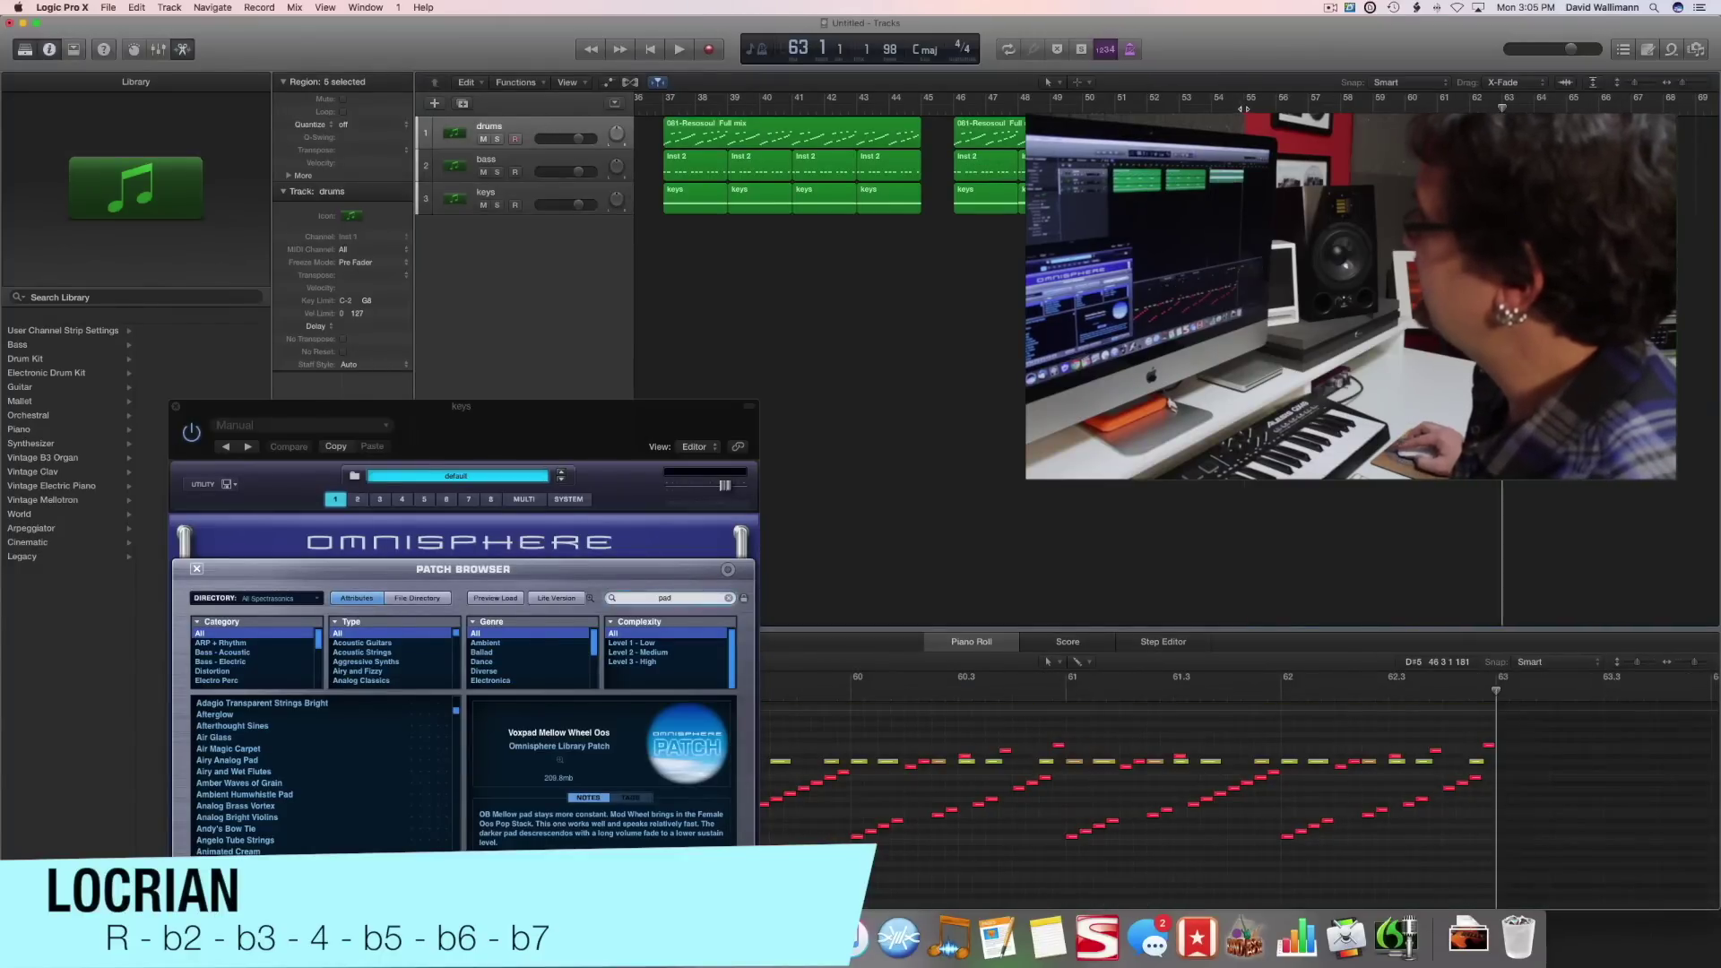
Record the Locrian pad chord on the keys track from bar 55 to 57 and repeat it through bar 63
{"action": "left_click", "coordinate": [538, 199]}
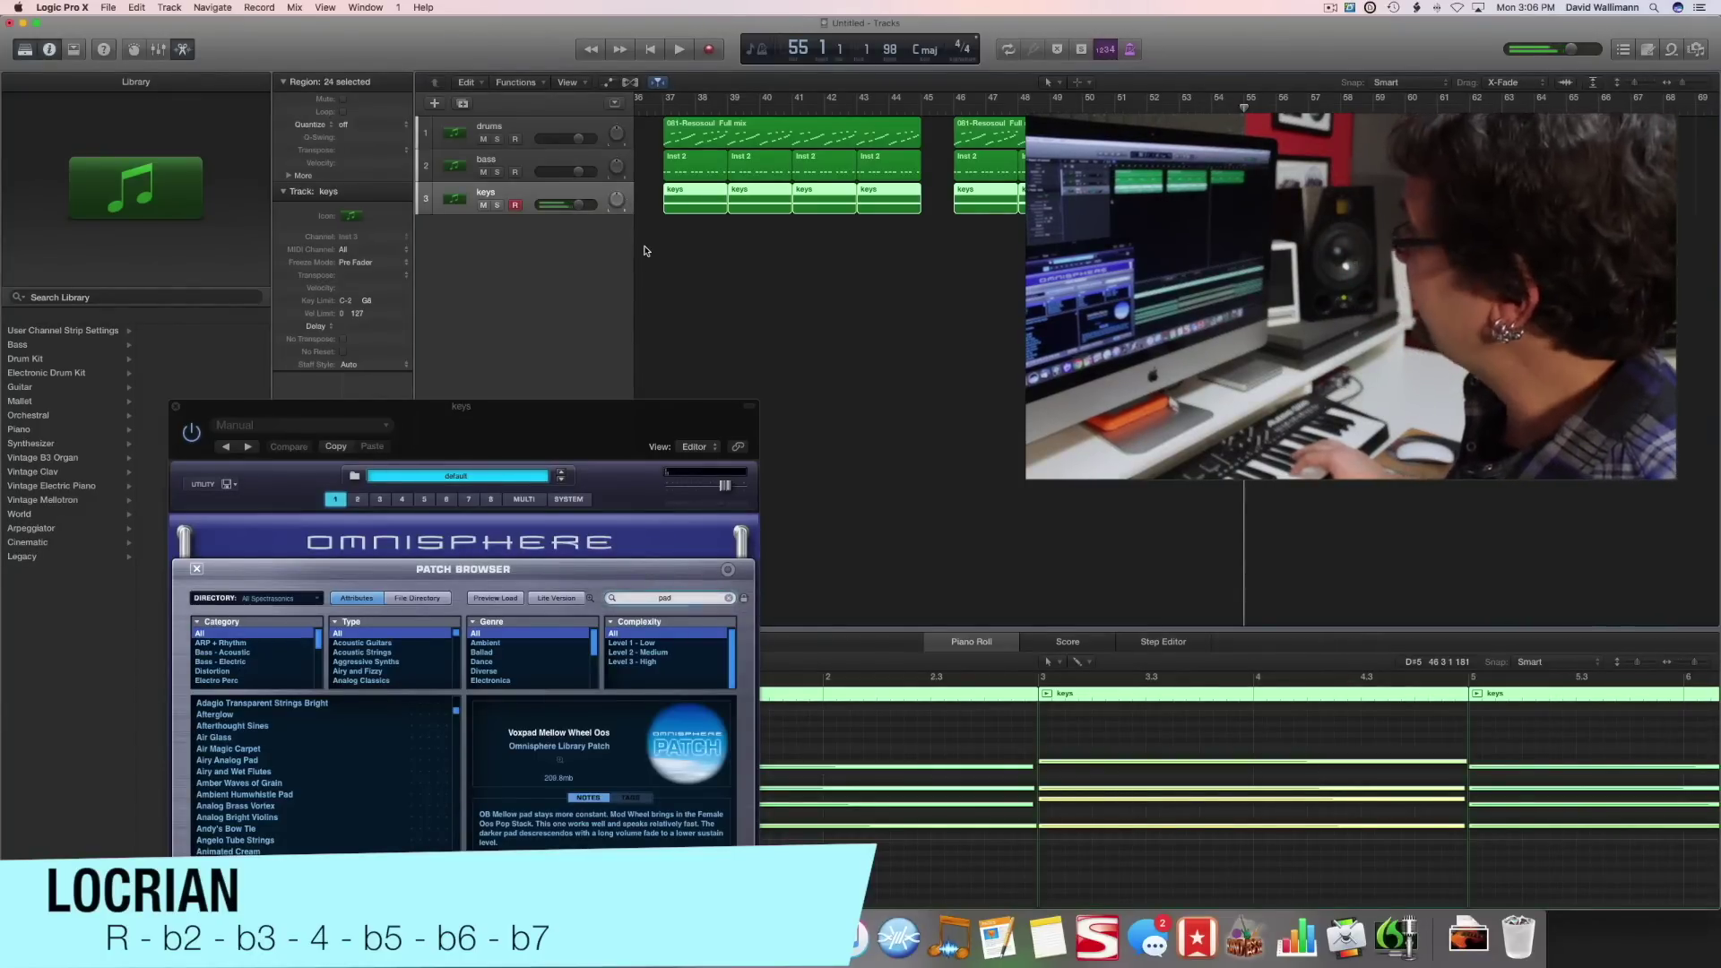
{"action": "key", "text": "space"}
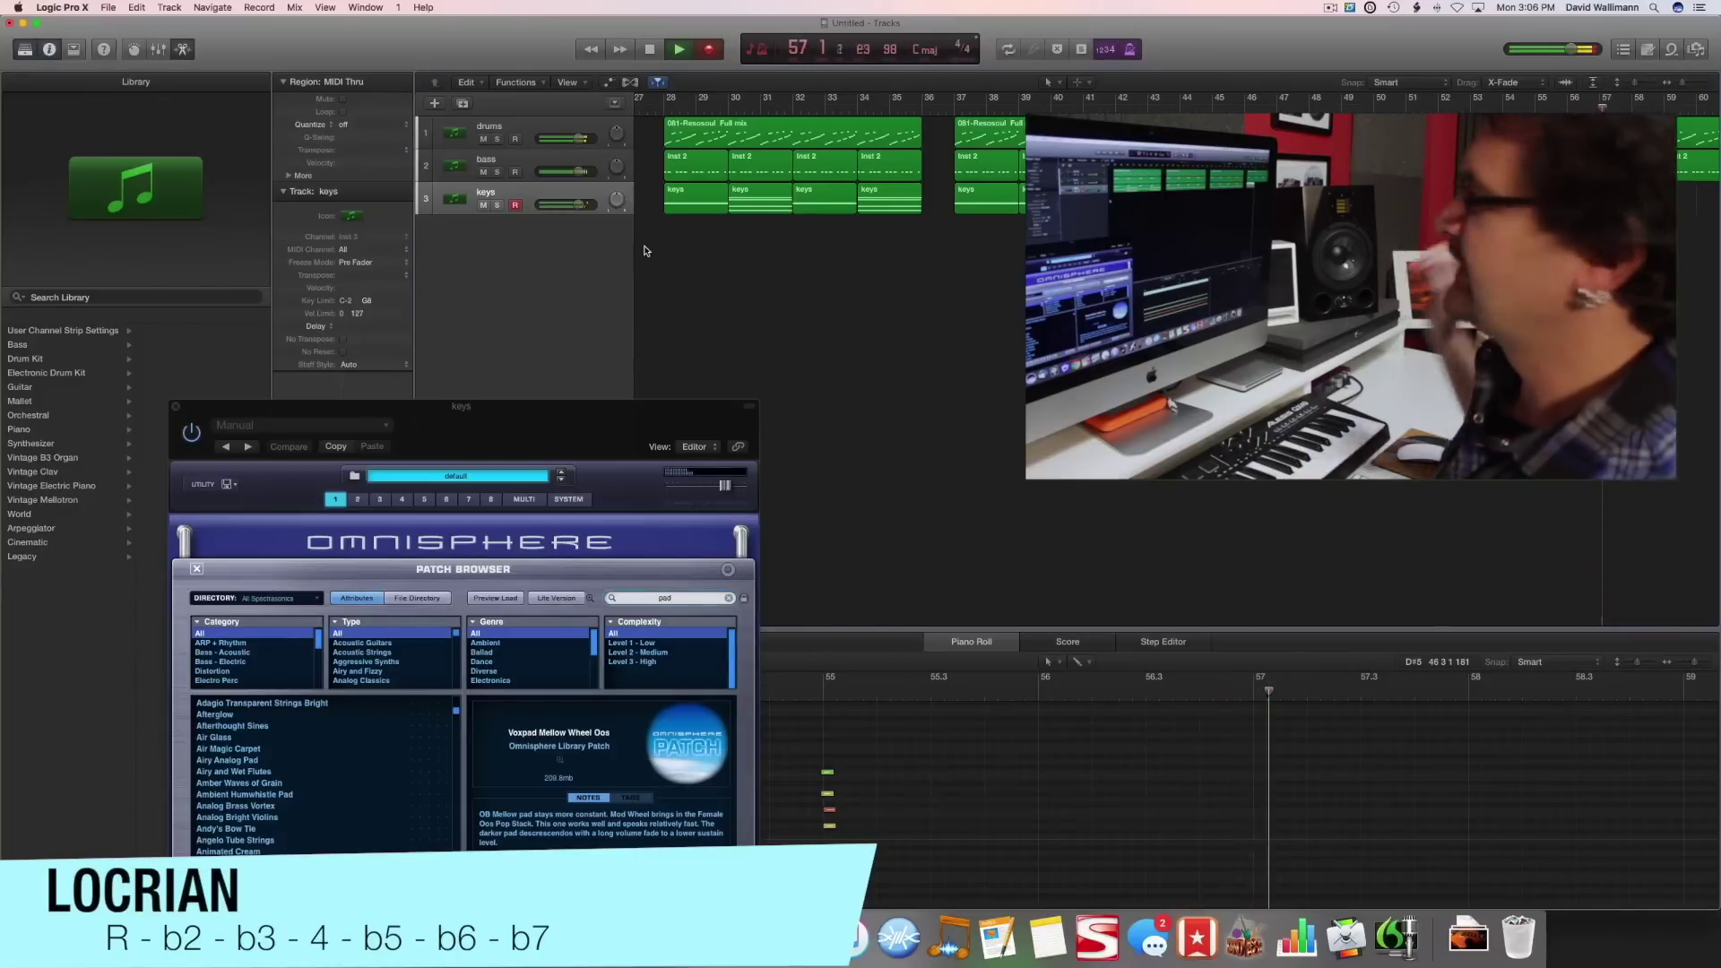
{"action": "key", "text": "space"}
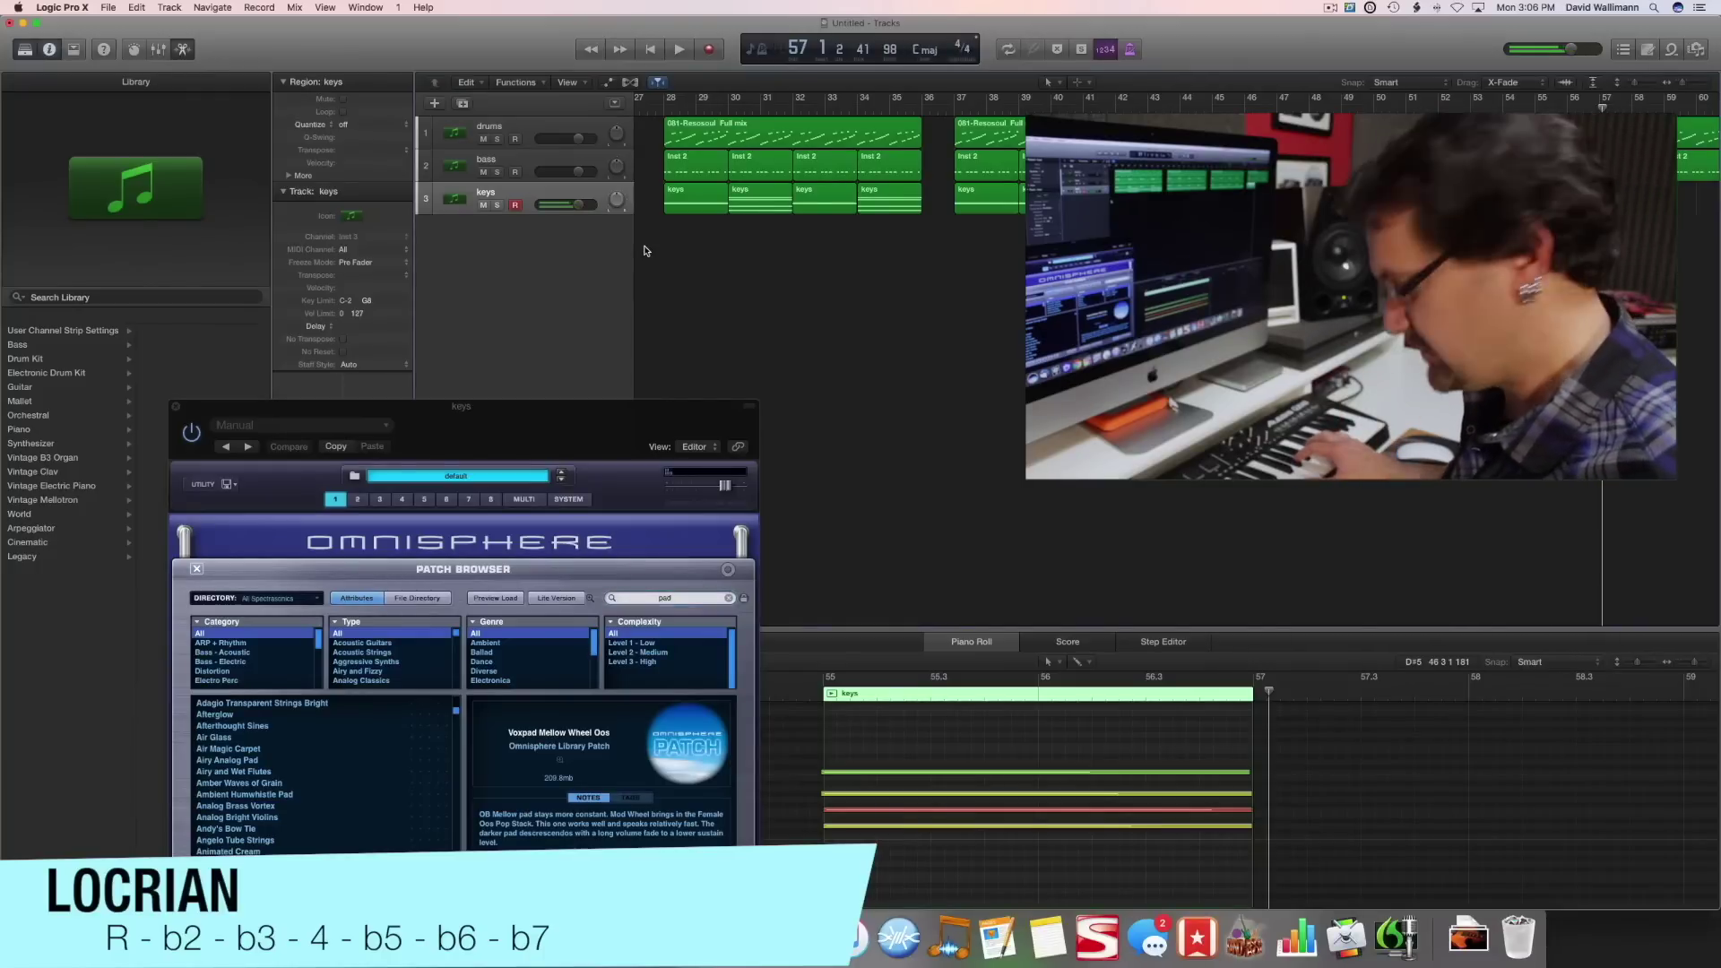
{"action": "key", "text": "r"}
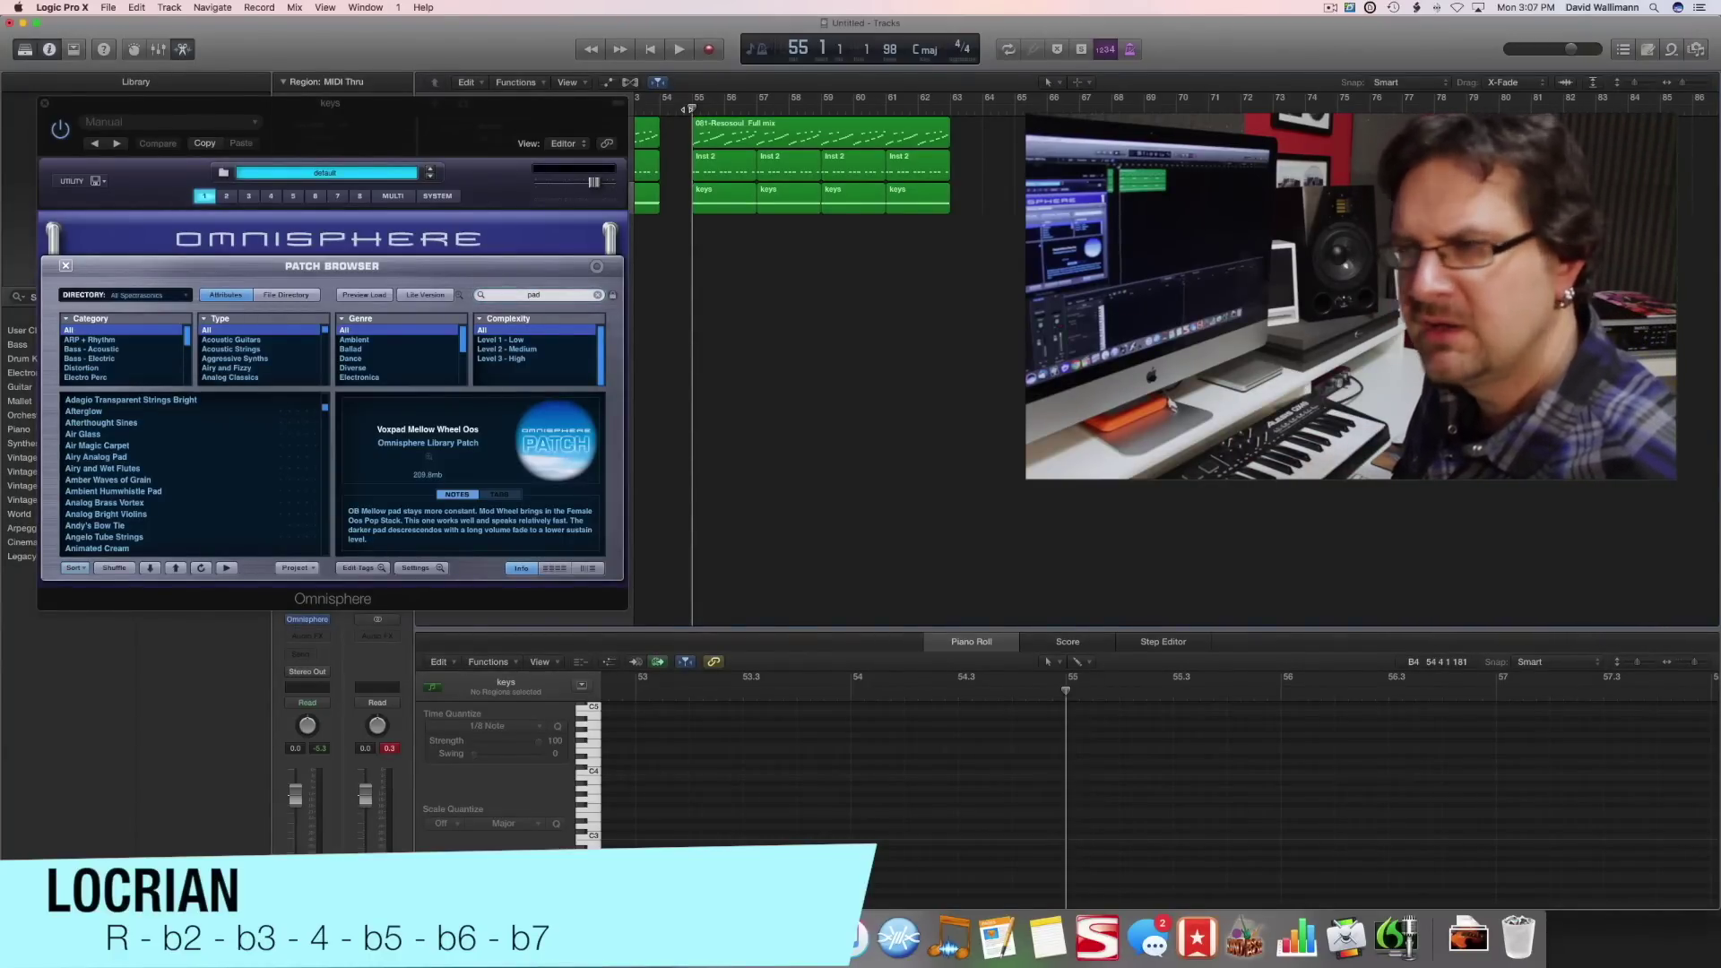
Play the Locrian section from bar 55 to check its chords and move the Omnisphere window off the track headers
{"action": "key", "text": "space"}
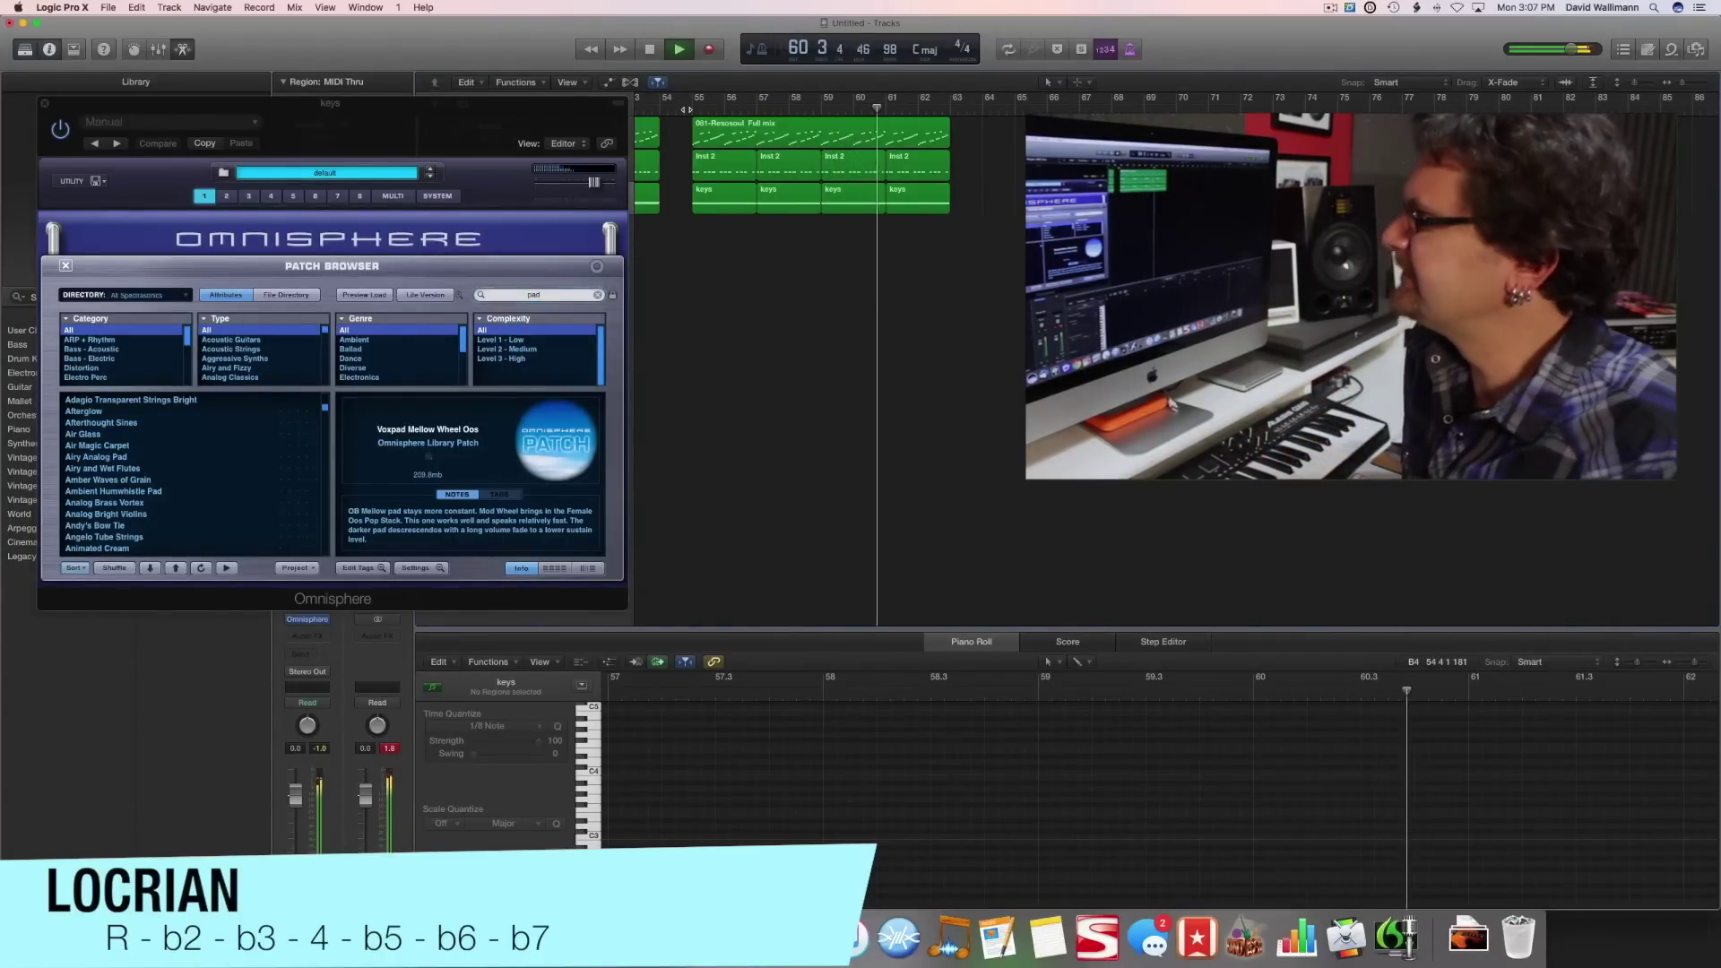
{"action": "key", "text": "space"}
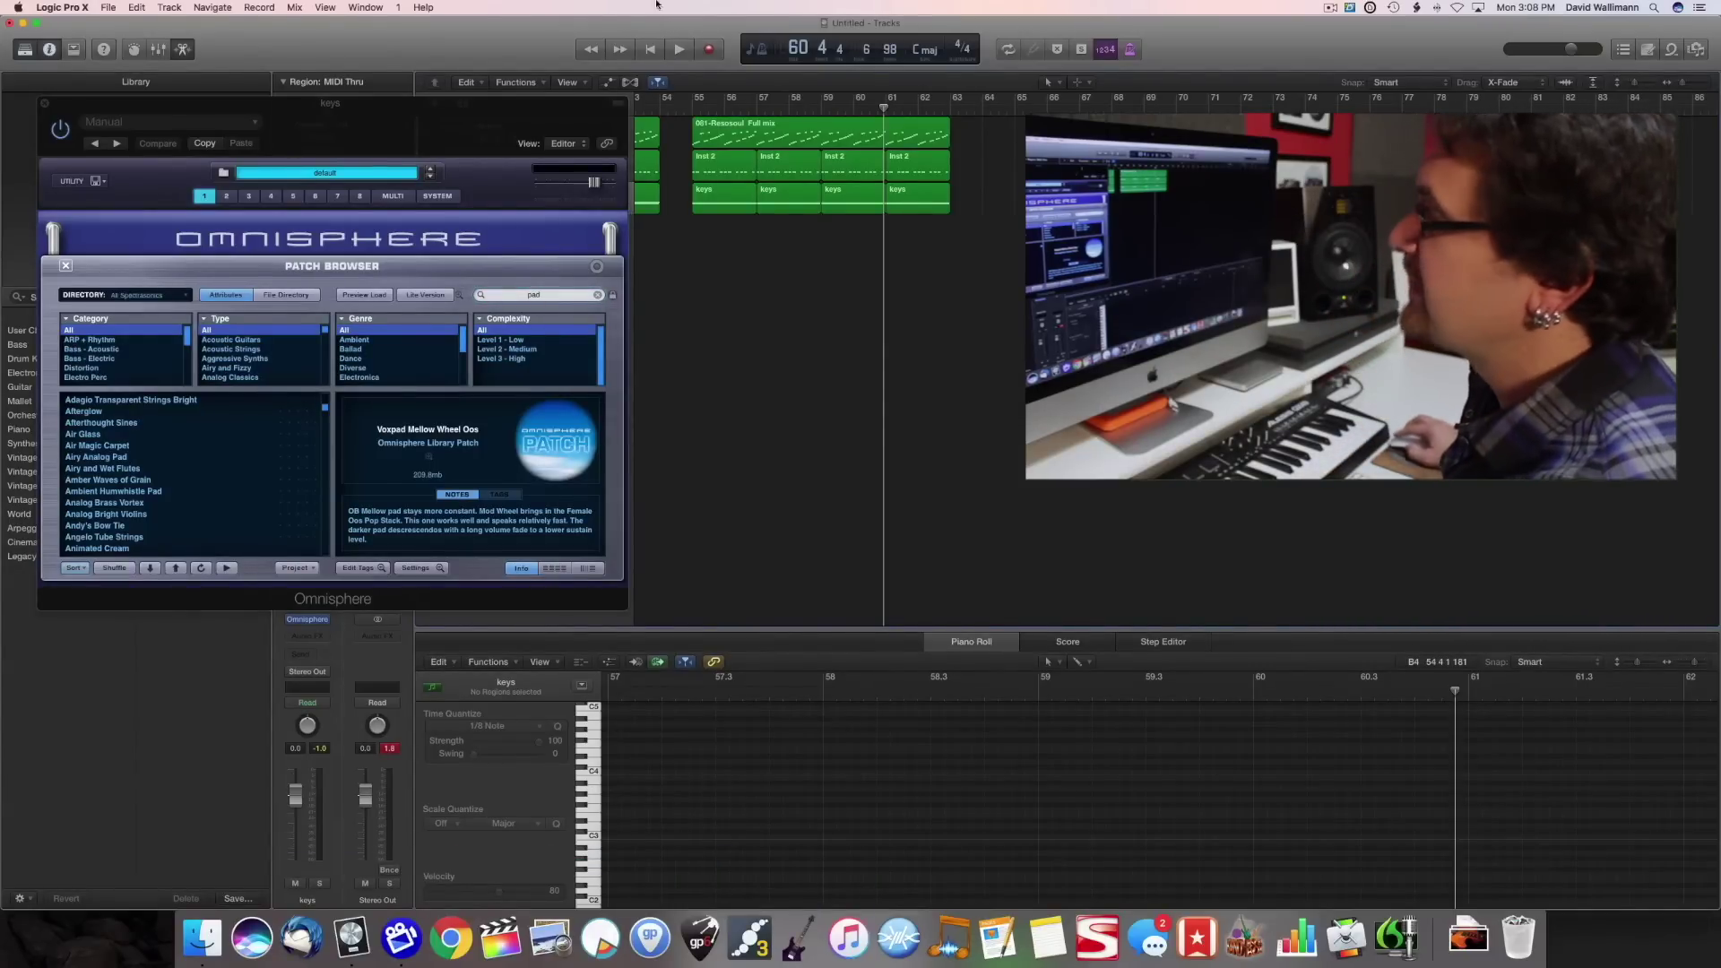
{"action": "left_click_drag", "start_coordinate": [330, 103], "coordinate": [470, 480]}
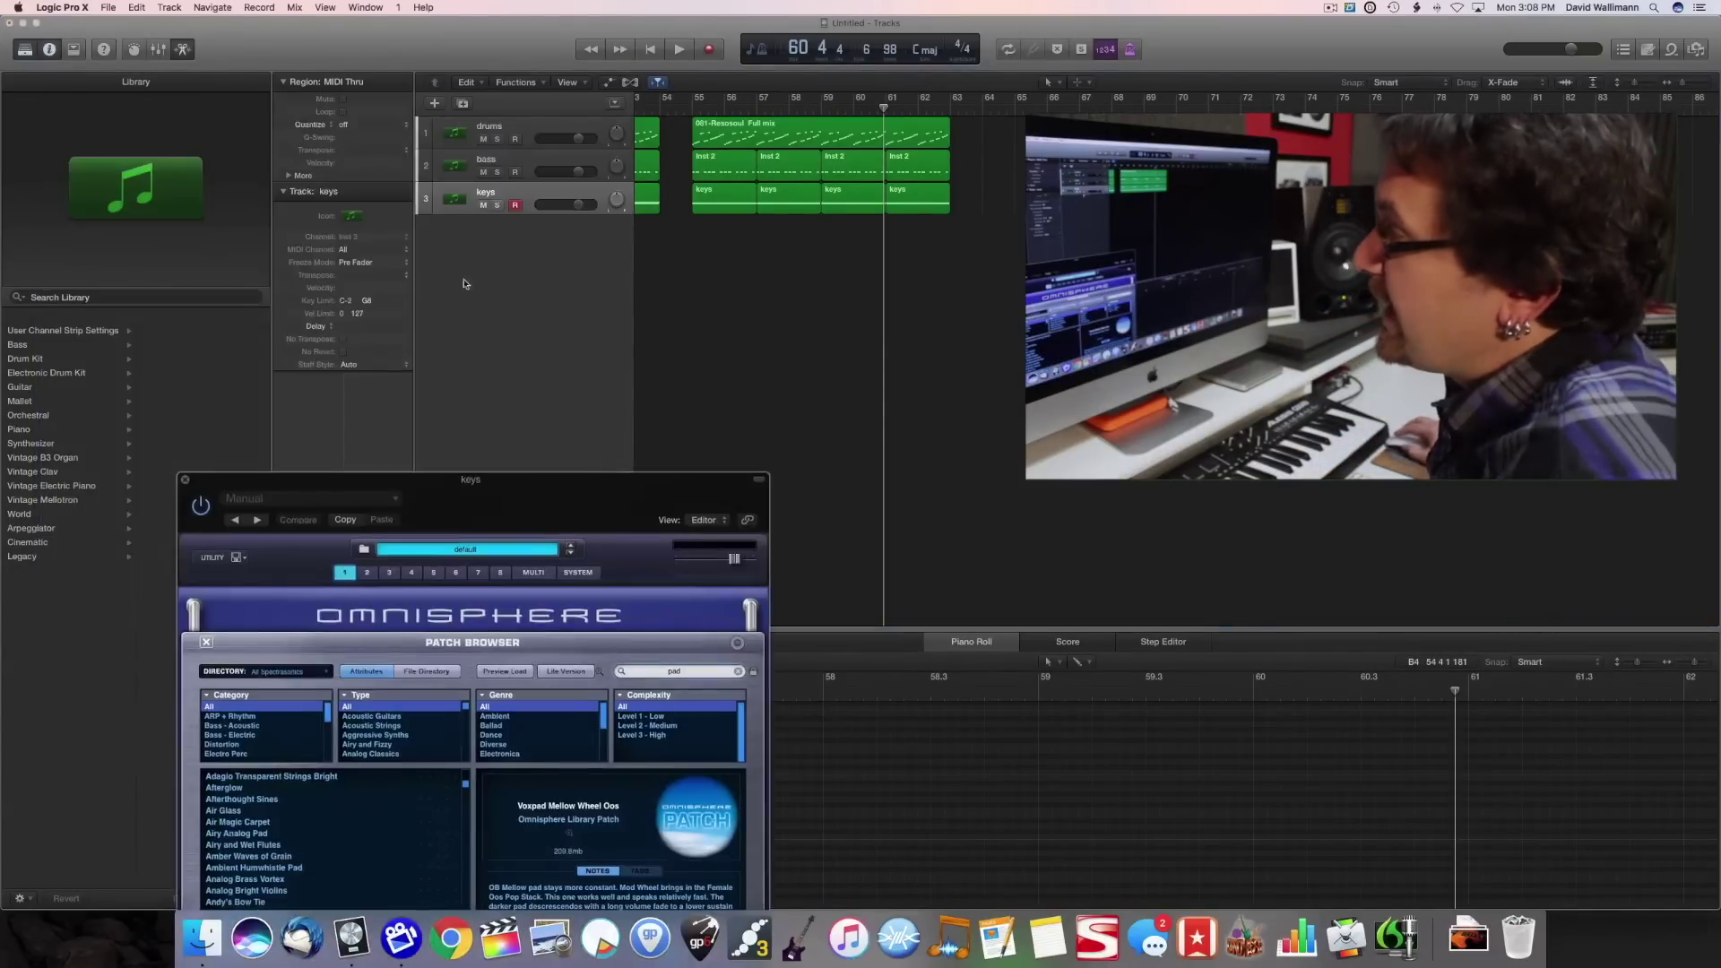
Return to bar 1 and delete the bass regions of the first section
{"action": "left_click", "coordinate": [526, 163]}
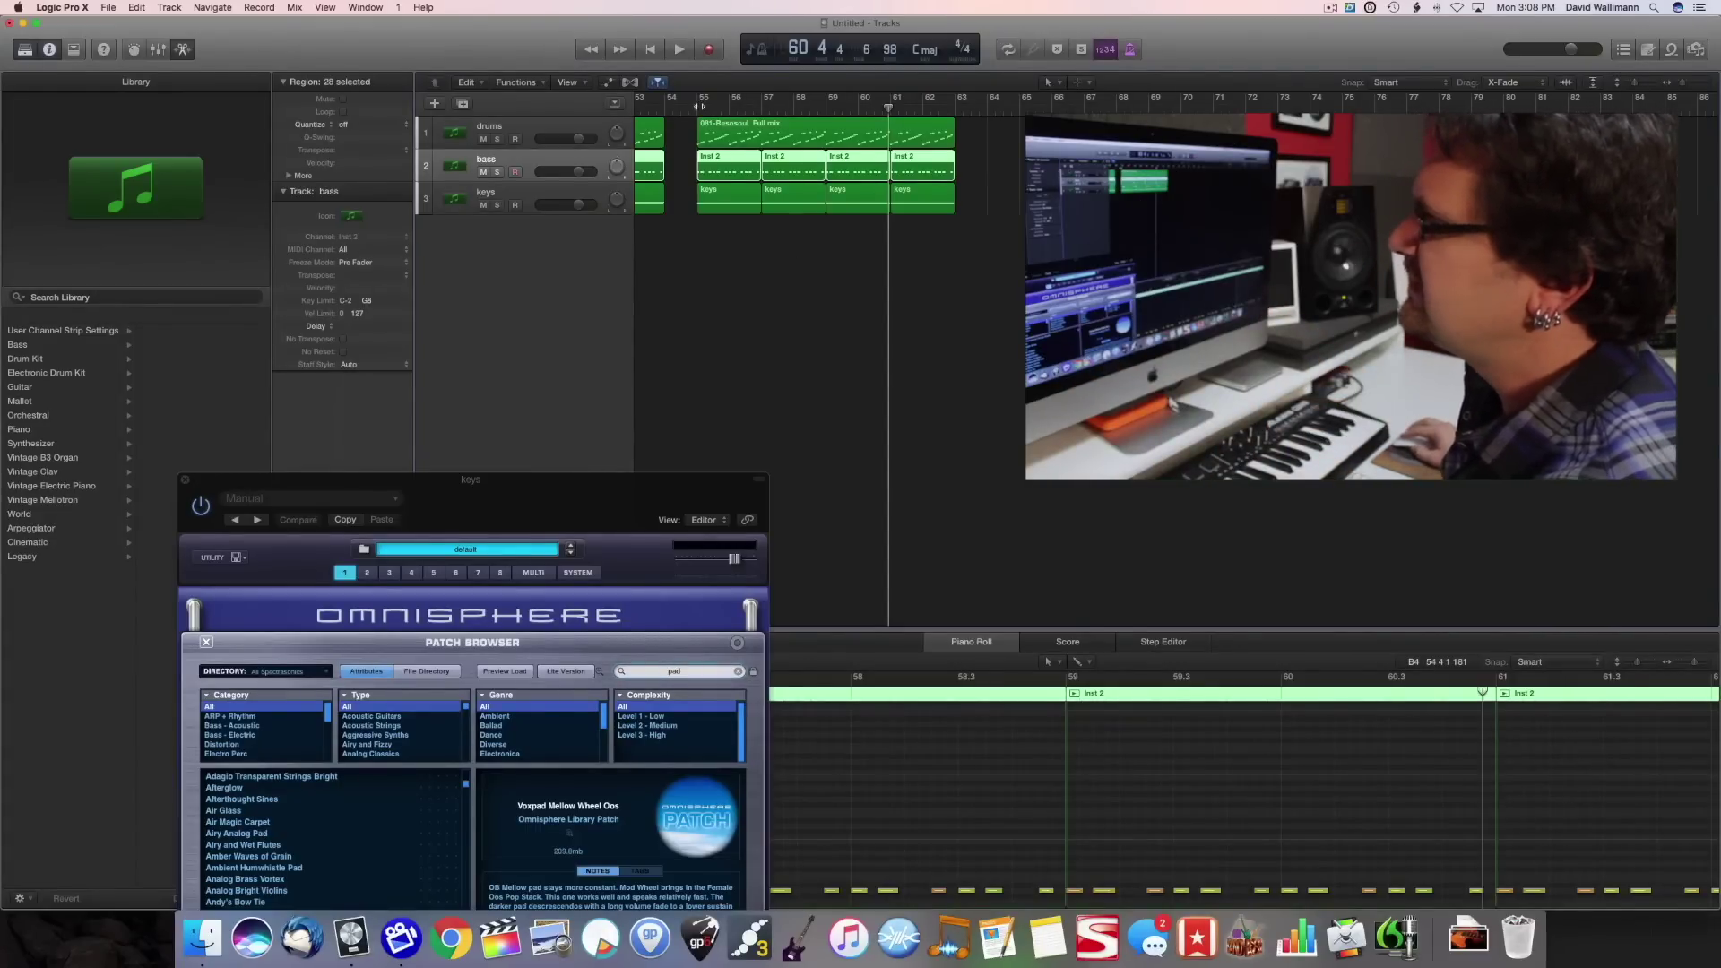
{"action": "key", "text": "space"}
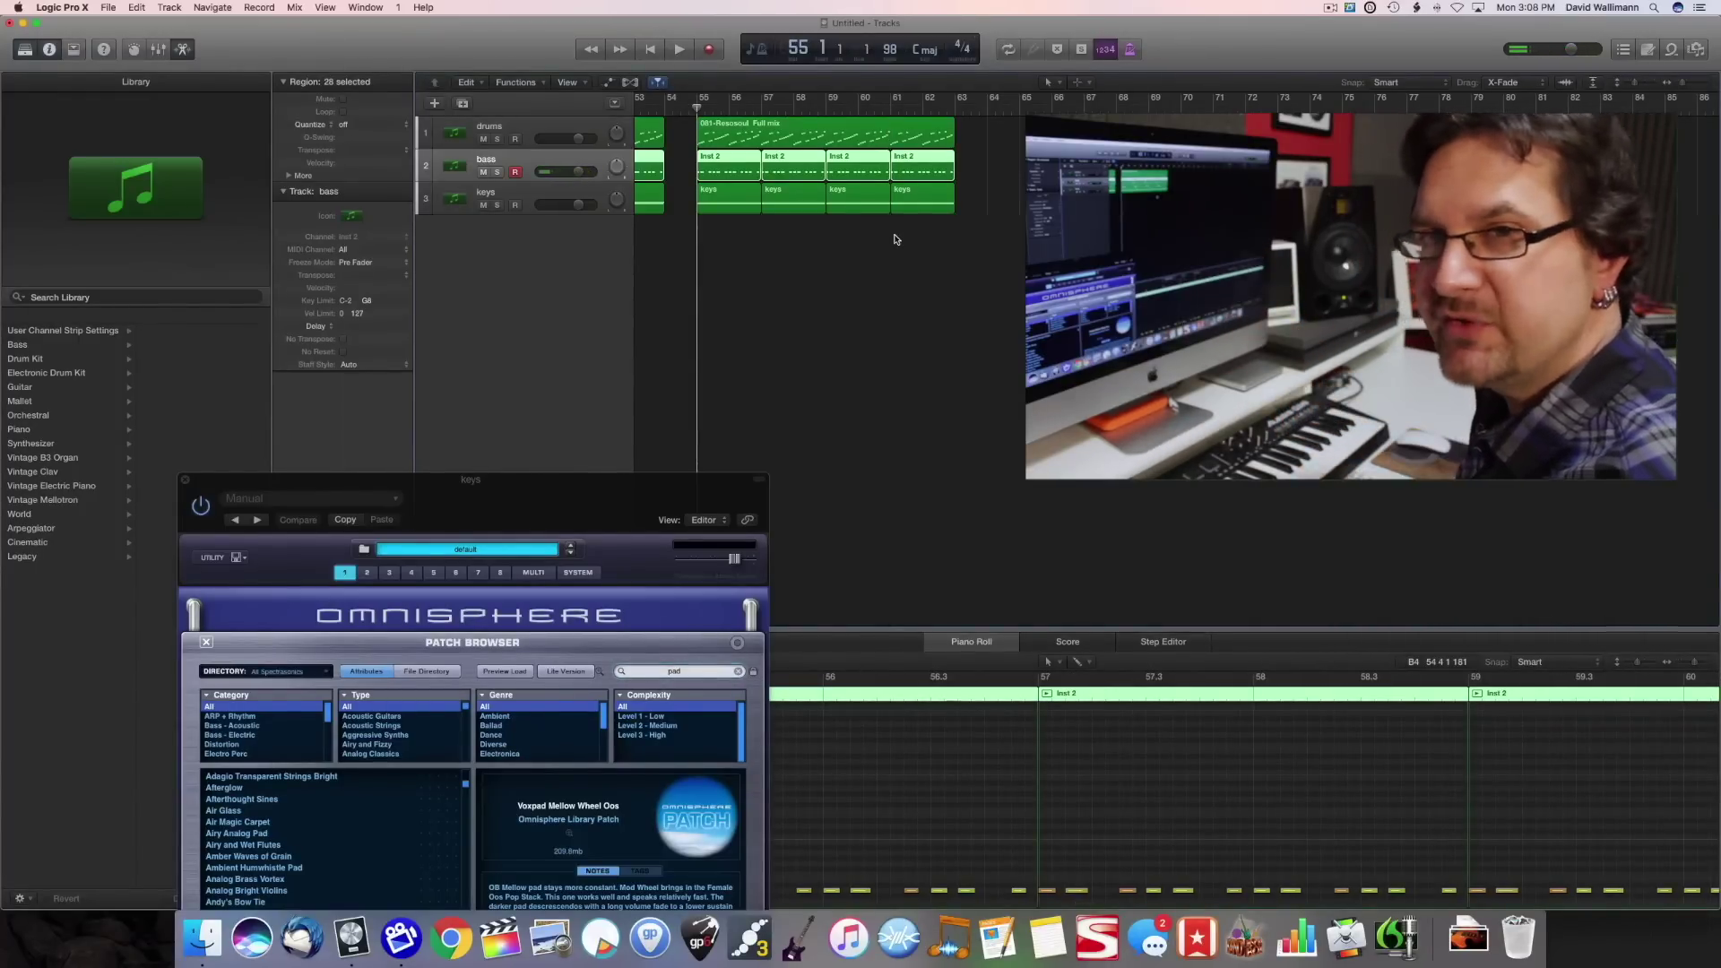
{"action": "left_click", "coordinate": [969, 318]}
{"action": "scroll", "coordinate": [969, 317], "scroll_direction": "left", "scroll_amount": 3}
{"action": "key", "text": "Return"}
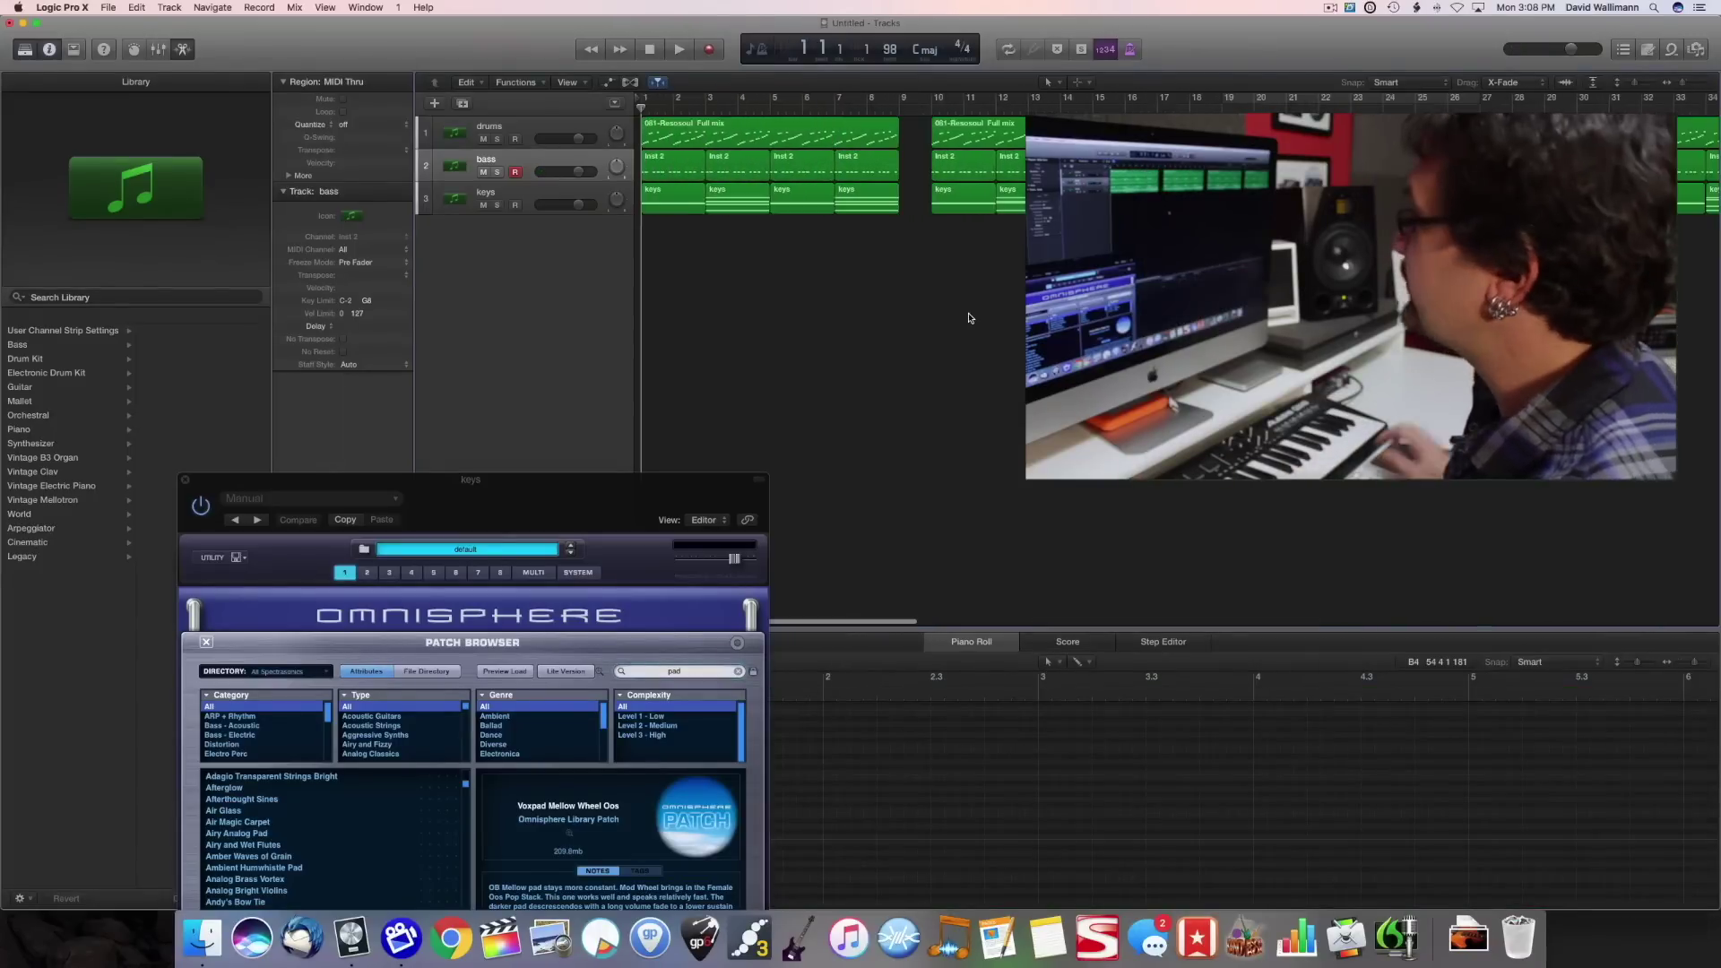
{"action": "left_click_drag", "start_coordinate": [908, 170], "coordinate": [592, 158]}
{"action": "key", "text": "Delete"}
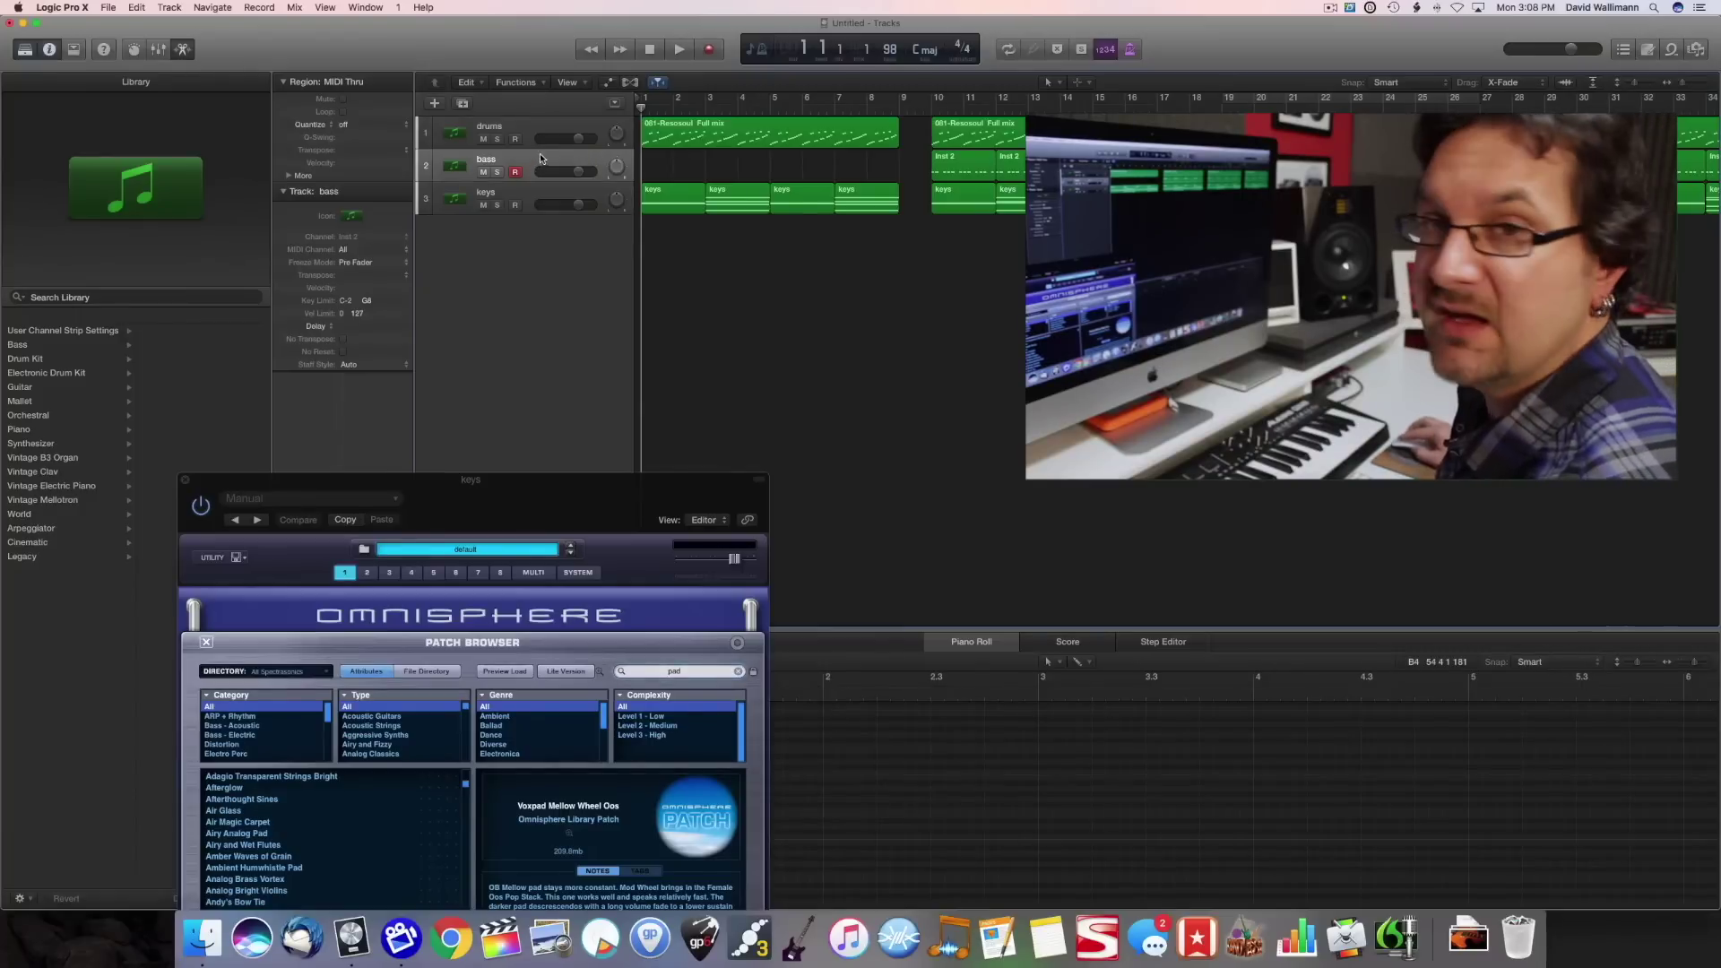
Select the bass track and start recording a new bass part from bar 1
{"action": "left_click", "coordinate": [540, 159]}
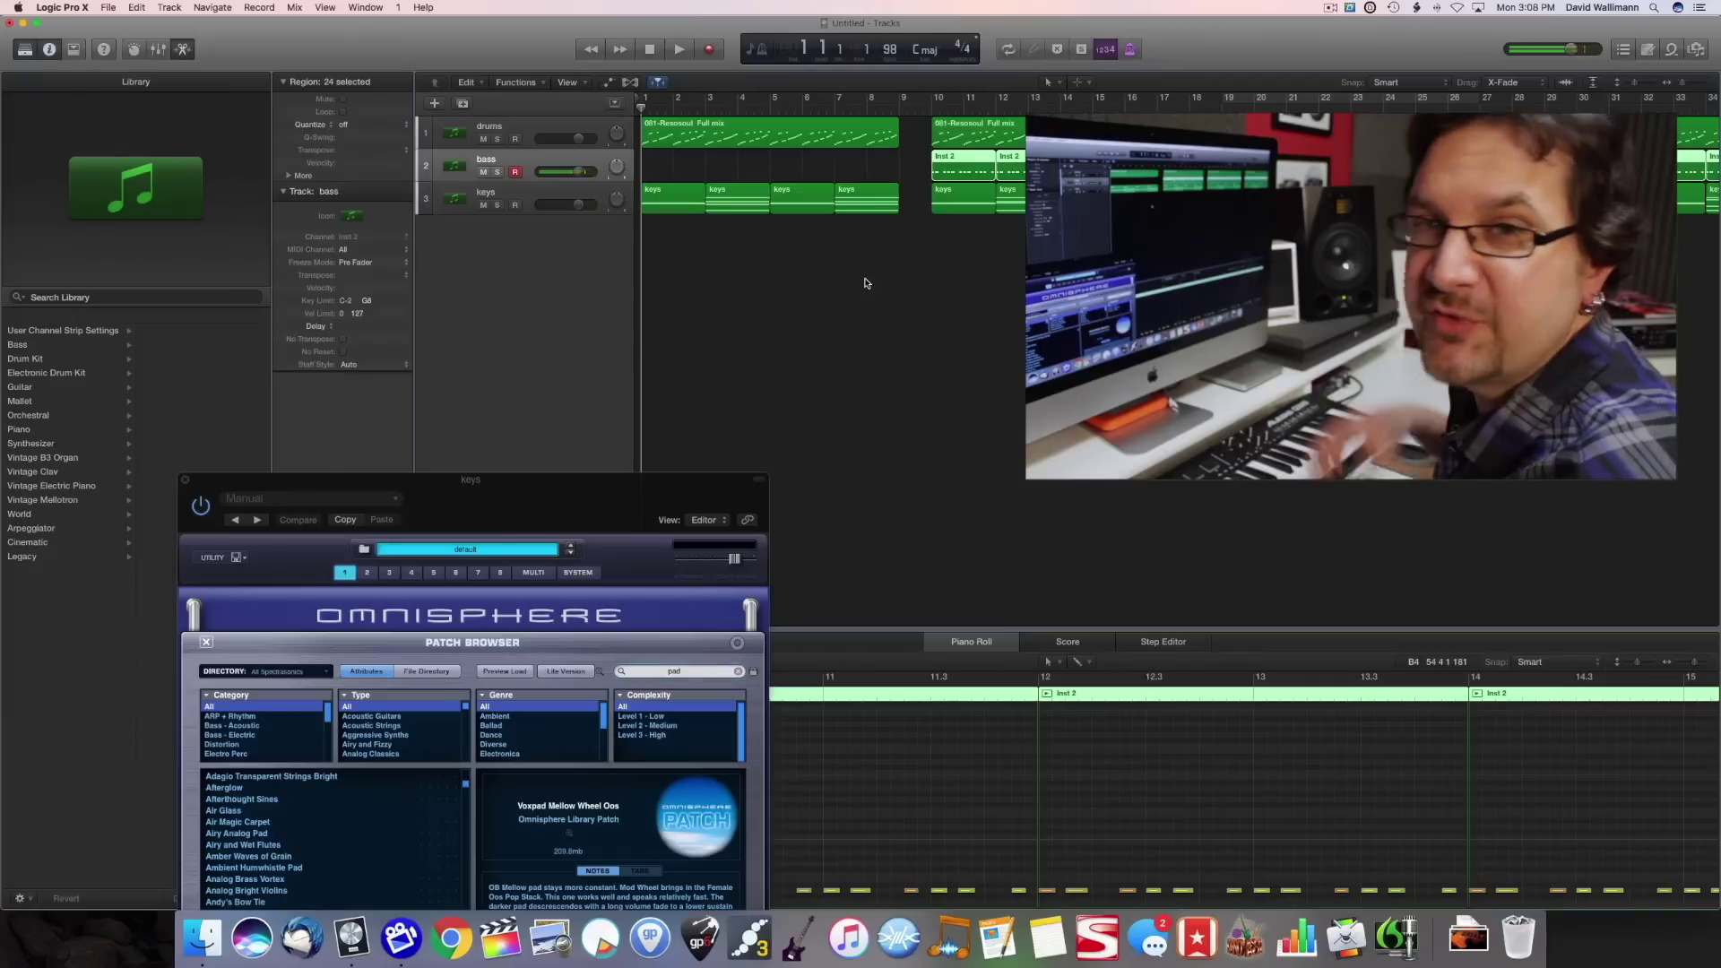
{"action": "key", "text": "r"}
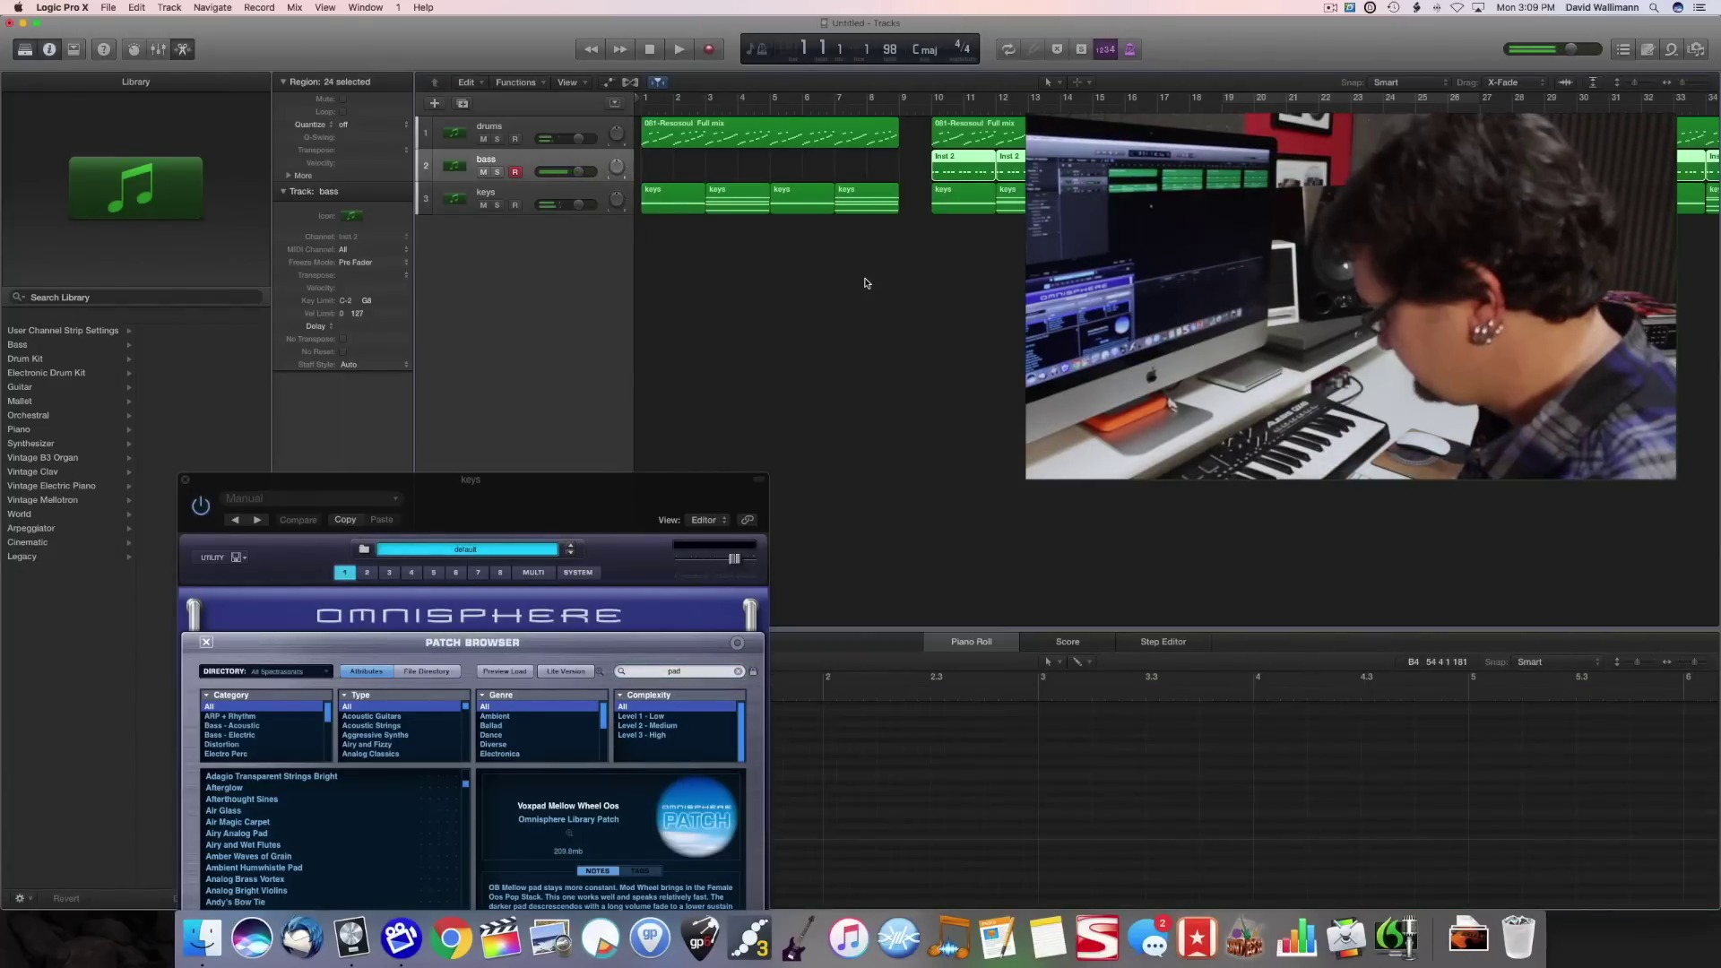